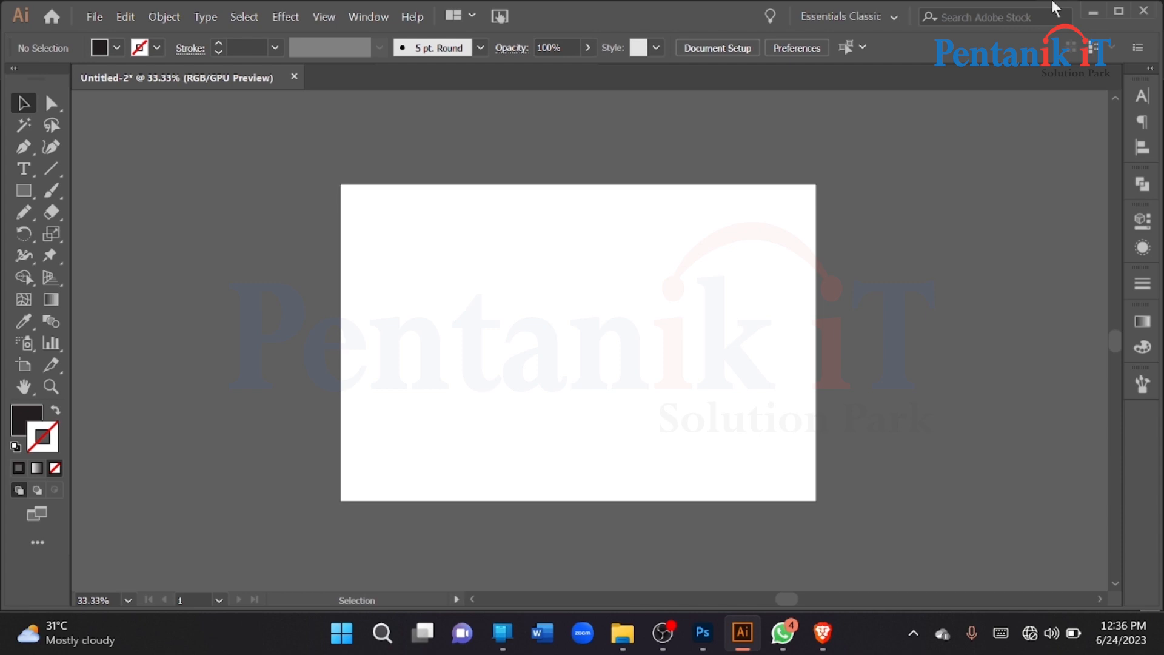
# Draw a freehand curve across the artboard with the Pencil tool and a wavy stroke above it with the Paintbrush
pyautogui.moveTo(24, 211); pyautogui.dragTo(119, 232)
pyautogui.moveTo(487, 392); pyautogui.dragTo(767, 278)
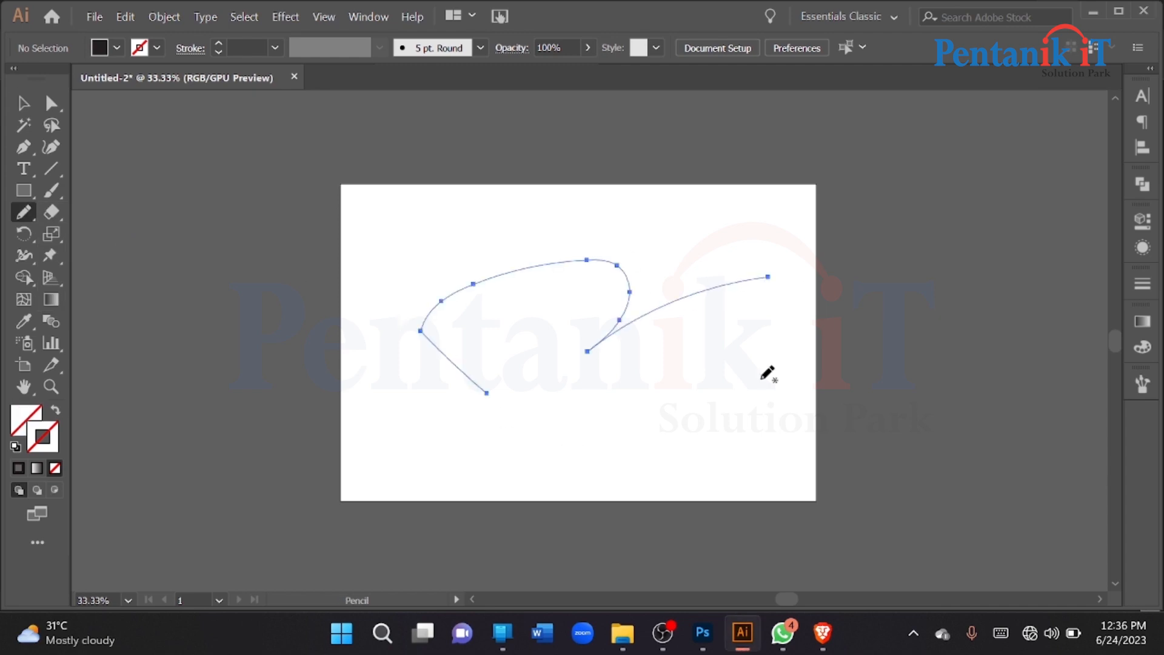
pyautogui.click(51, 191)
pyautogui.moveTo(465, 253)
pyautogui.mouseDown()
pyautogui.moveTo(596, 199)
pyautogui.moveTo(750, 248)
pyautogui.mouseUp()
# Give the unstroked pencil path a solid dark stroke colour (231f20), and delete all artwork
pyautogui.click(24, 103)
pyautogui.moveTo(318, 373); pyautogui.dragTo(479, 439)
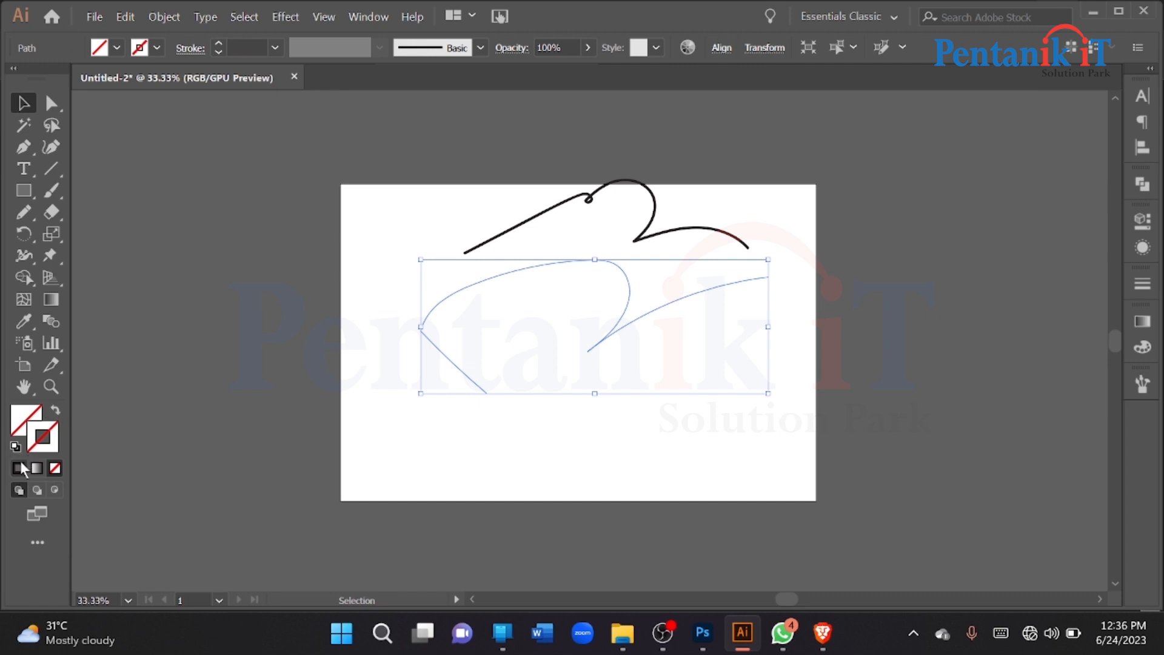
pyautogui.click(18, 490)
pyautogui.click(185, 371)
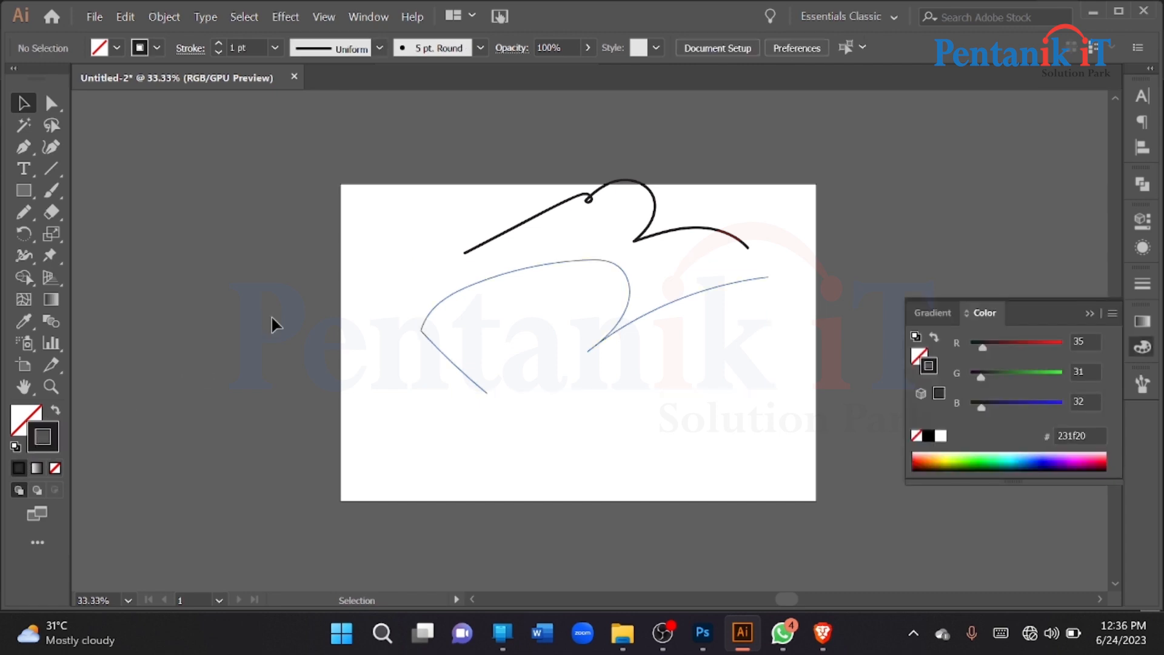
pyautogui.hotkey('ctrl', 'a')
pyautogui.press('Delete')
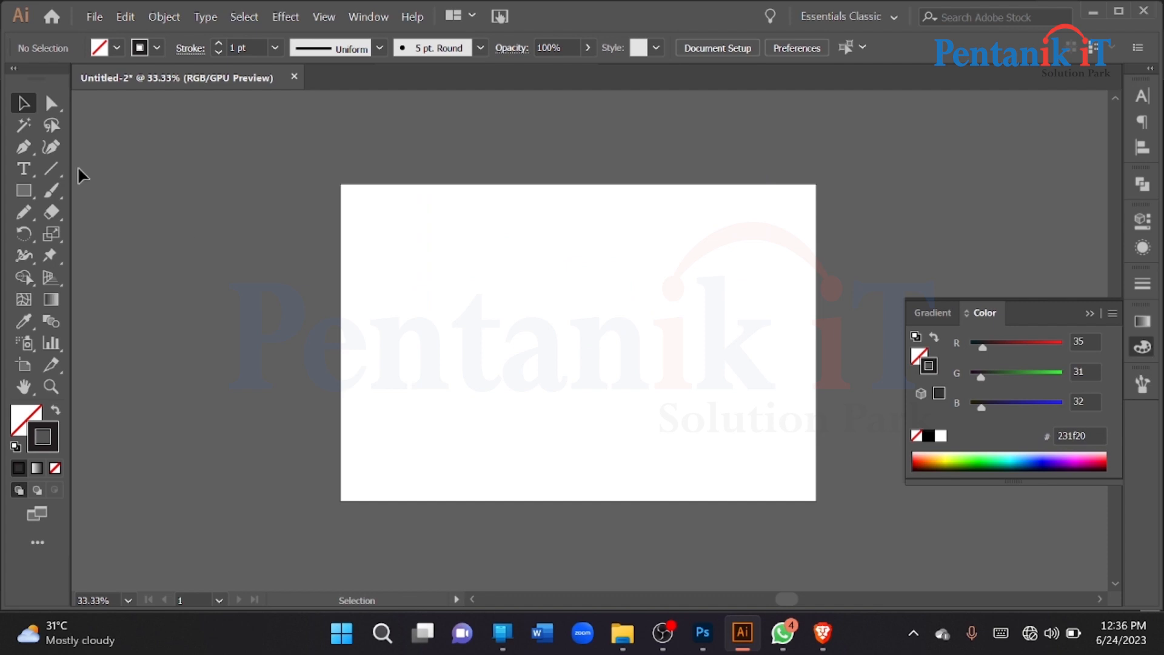
# Paint a thick looping stroke across the artboard and a thinner curved stroke above it with the Paintbrush tool
pyautogui.click(51, 190)
pyautogui.press('+')
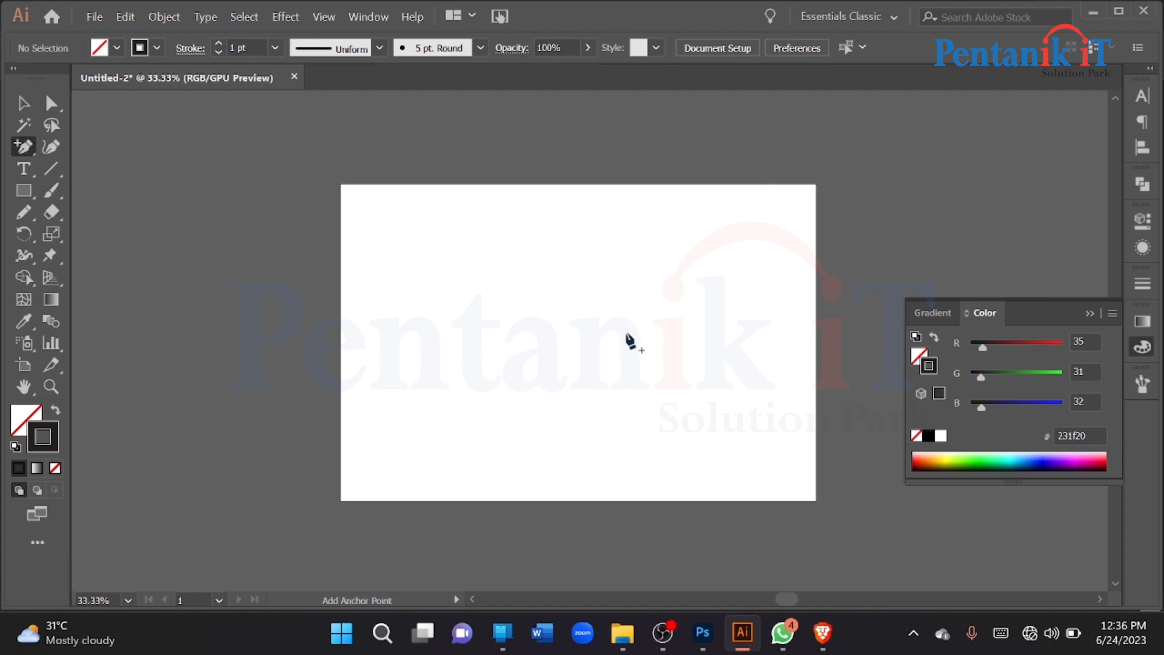
pyautogui.click(53, 191)
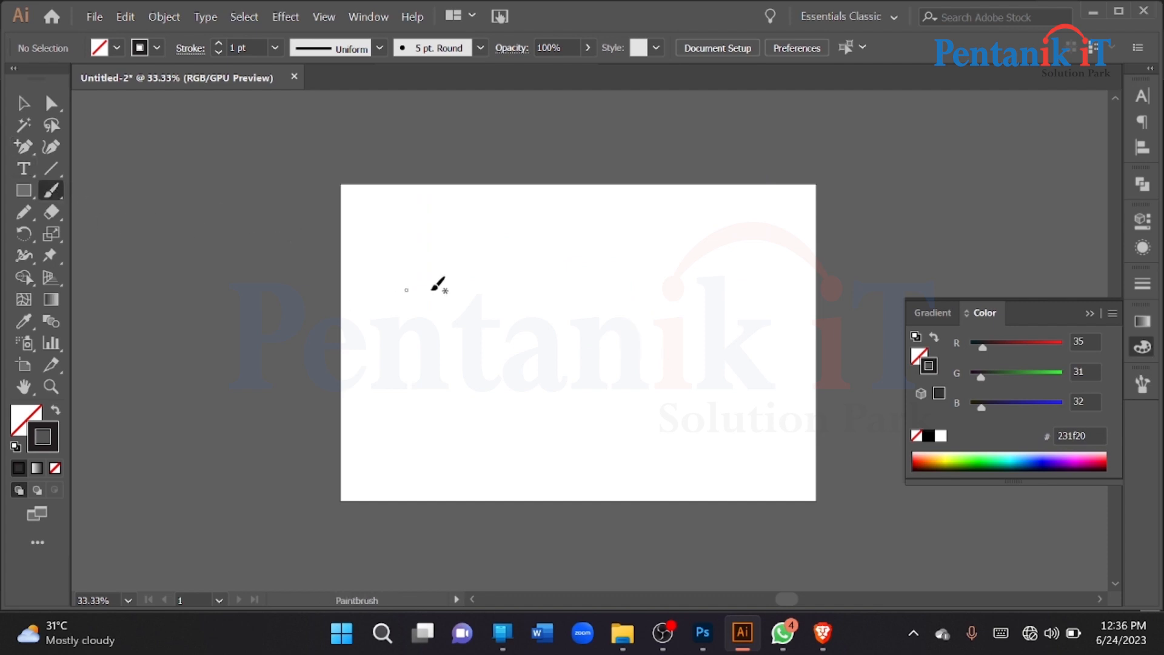
pyautogui.moveTo(456, 350)
pyautogui.mouseDown()
pyautogui.moveTo(566, 395)
pyautogui.moveTo(802, 443)
pyautogui.moveTo(809, 485)
pyautogui.mouseUp()
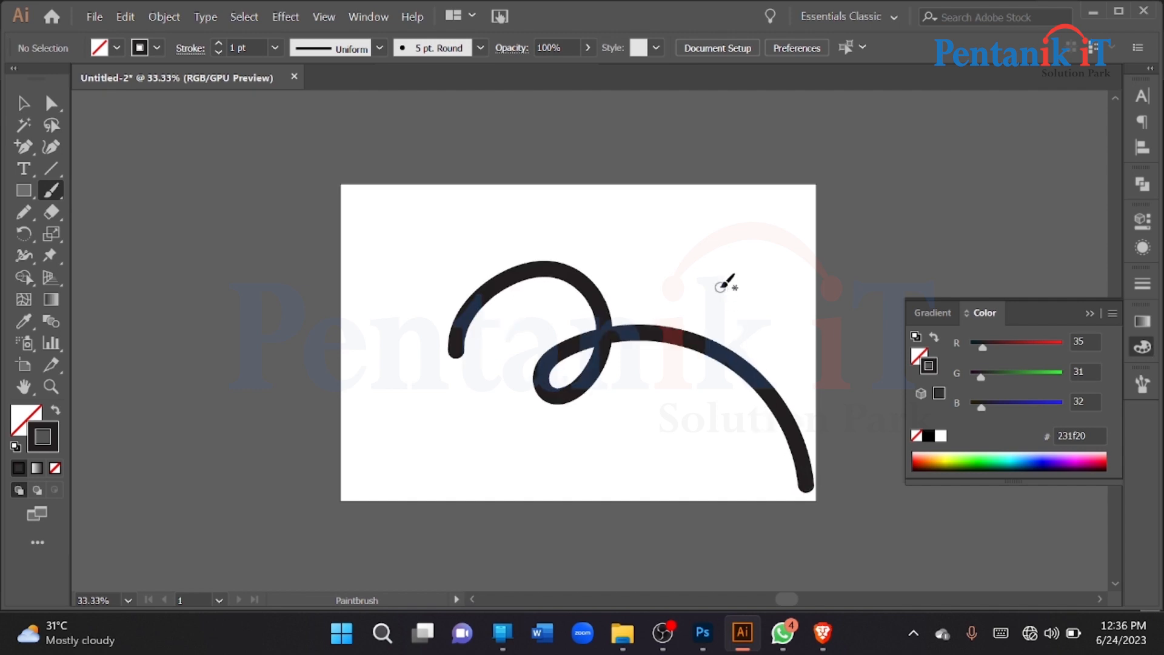
pyautogui.moveTo(757, 247); pyautogui.dragTo(893, 318)
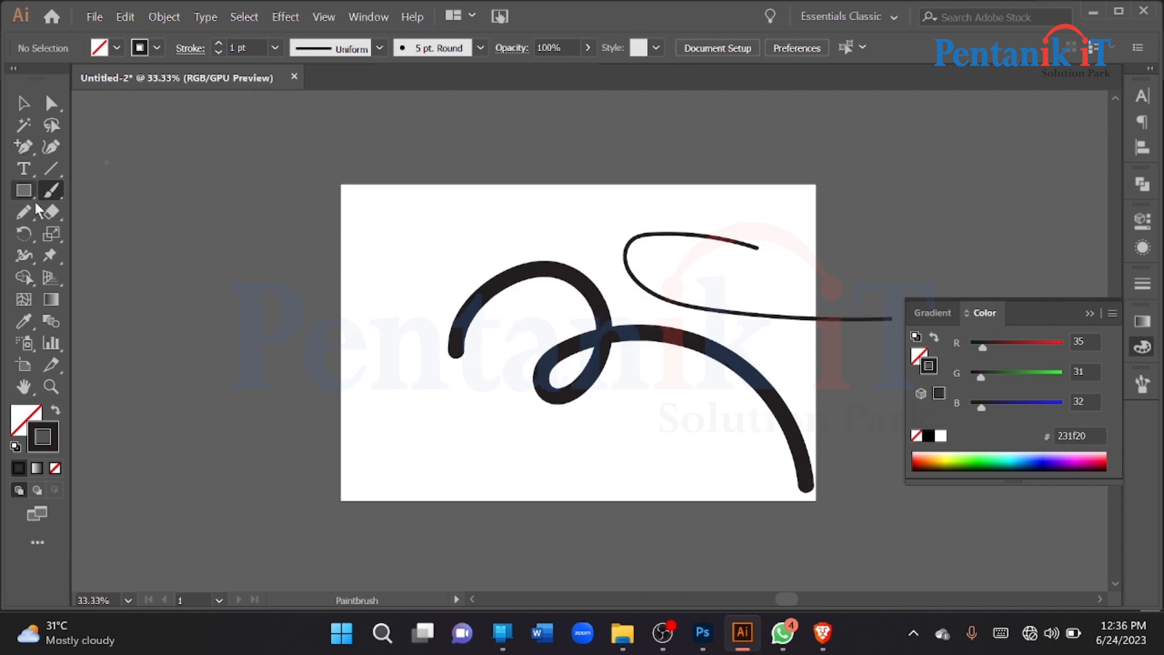
# Draw a short squiggle and a long looping curve in the upper part of the artboard with the Pencil tool
pyautogui.click(26, 211)
pyautogui.moveTo(353, 266); pyautogui.dragTo(474, 223)
pyautogui.moveTo(517, 205)
pyautogui.mouseDown()
pyautogui.moveTo(538, 239)
pyautogui.moveTo(801, 126)
pyautogui.mouseUp()
# Increase the stroke weight of the long pencil curve to 12 pt
pyautogui.click(23, 103)
pyautogui.click(277, 121)
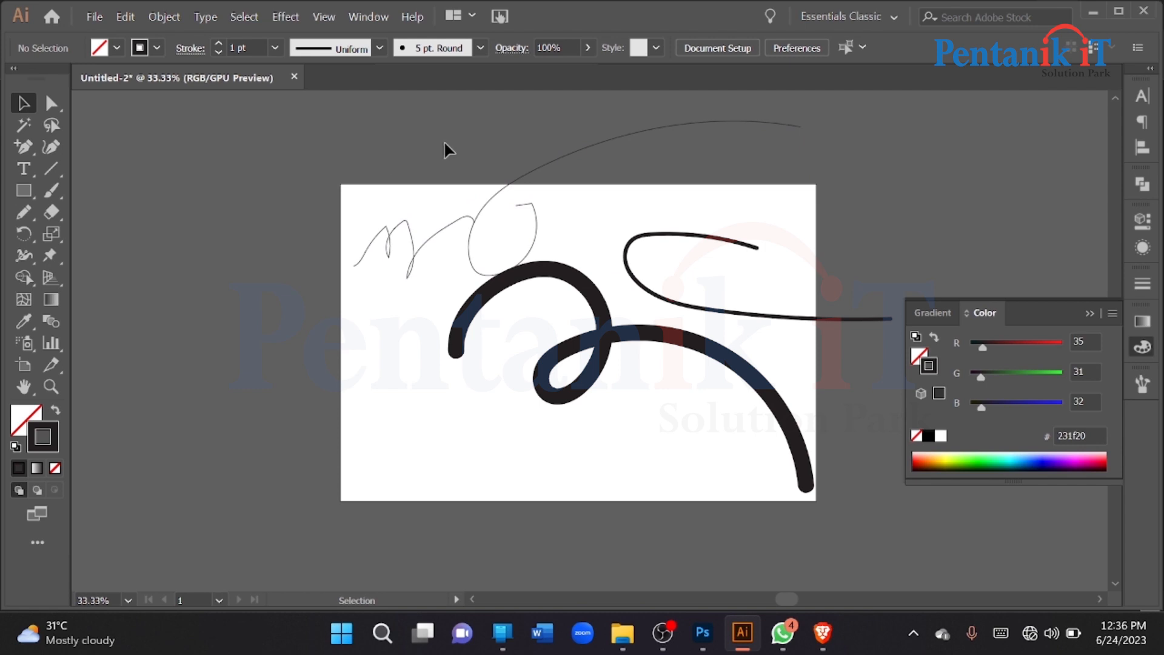
pyautogui.click(570, 161)
pyautogui.click(252, 48)
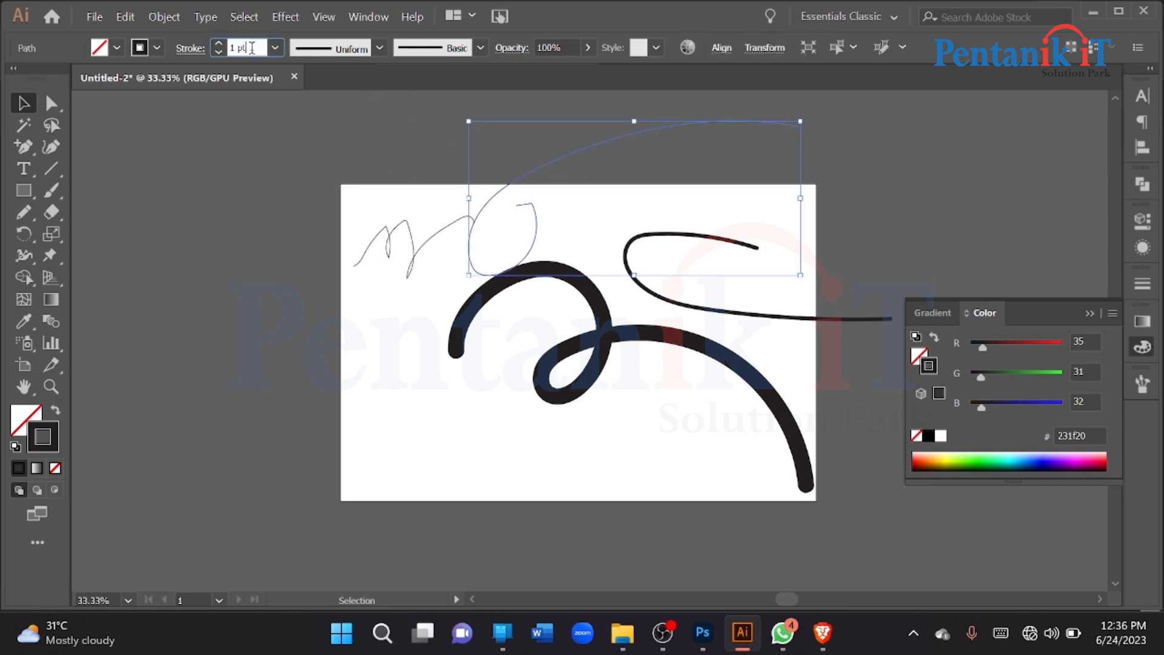
pyautogui.scroll(5, 252, 48)
# Select all the pencil and brush strokes on the artboard and delete them
pyautogui.click(303, 280)
pyautogui.moveTo(282, 167); pyautogui.dragTo(693, 488)
pyautogui.press('Delete')
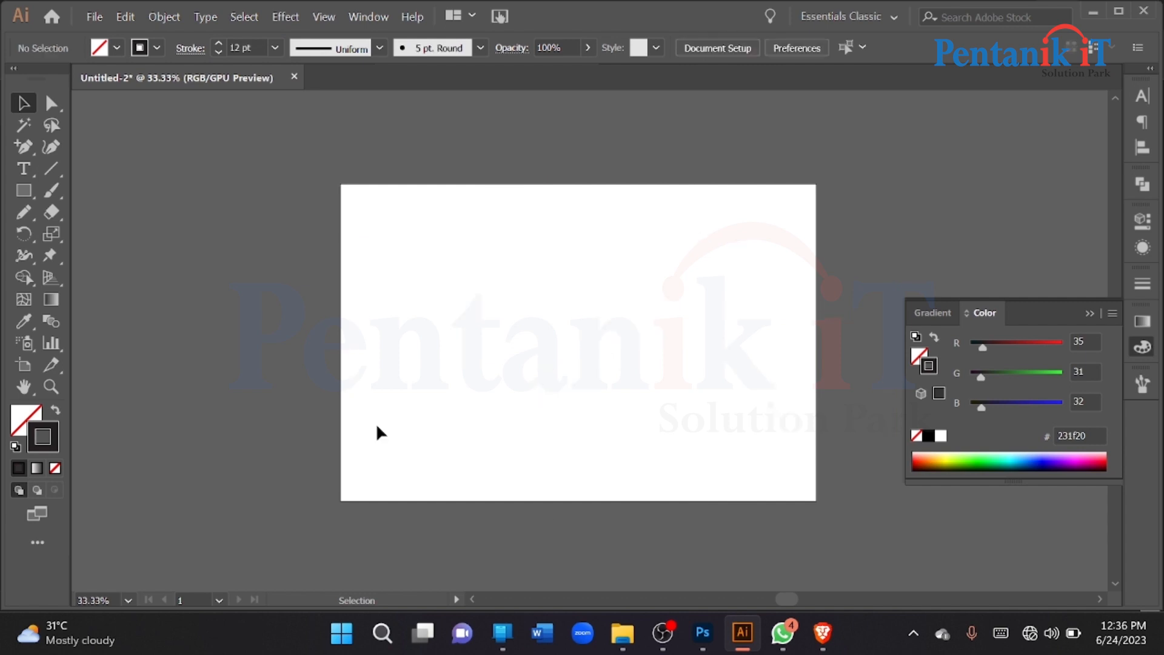
# Paint one long, gently arched stroke across the upper artboard with the Paintbrush tool
pyautogui.rightClick(53, 192)
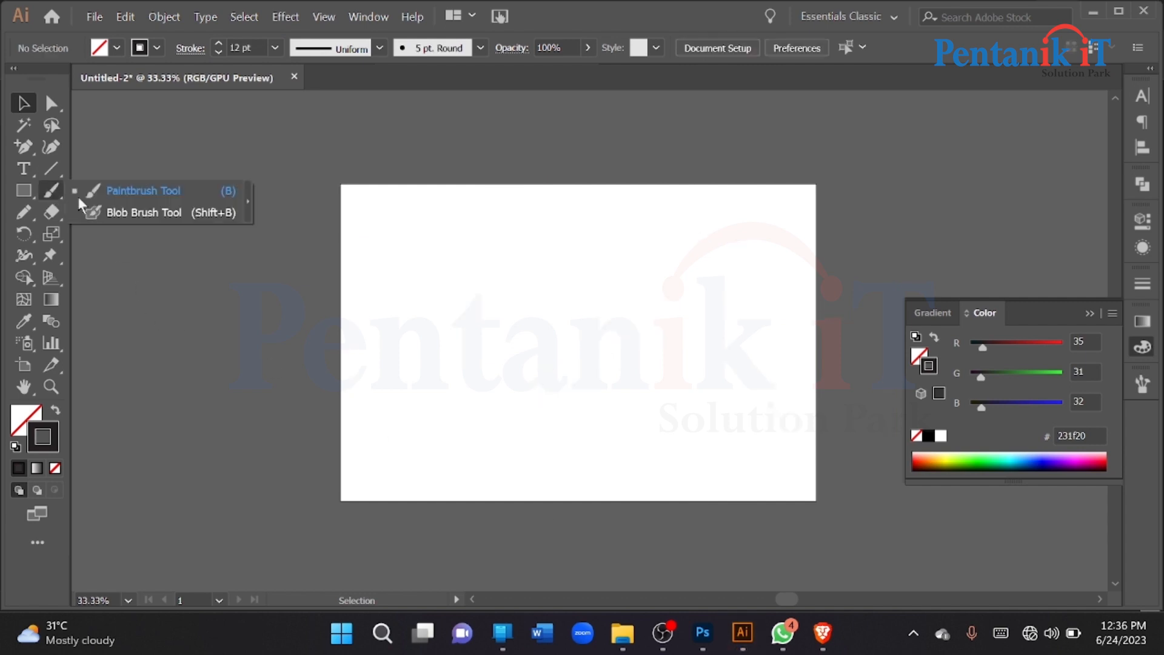
pyautogui.click(148, 198)
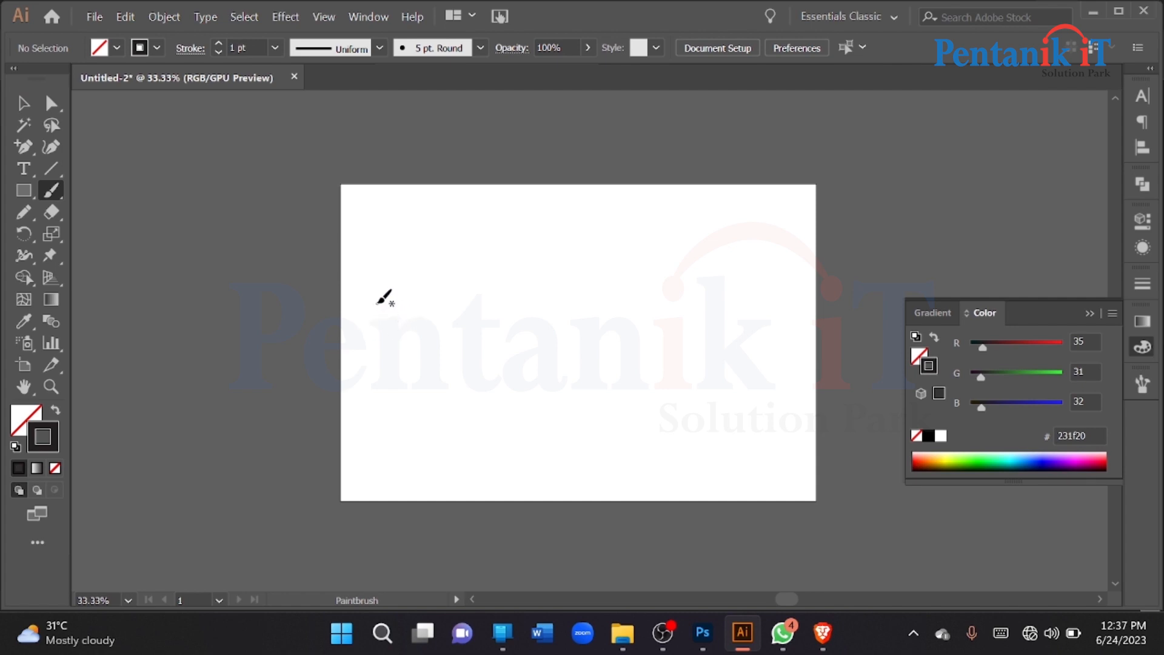
pyautogui.moveTo(362, 302)
pyautogui.mouseDown()
pyautogui.moveTo(560, 263)
pyautogui.moveTo(919, 255)
pyautogui.mouseUp()
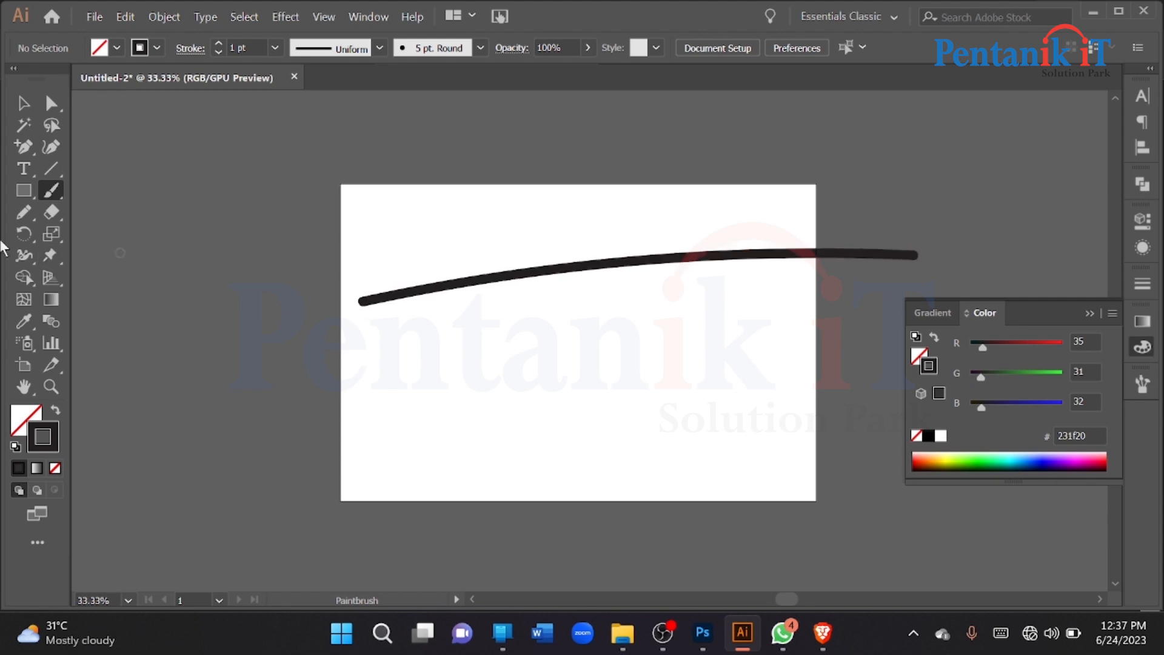
# Paint a thick straight horizontal stroke below the arched one with the Blob Brush tool
pyautogui.rightClick(51, 193)
pyautogui.click(85, 210)
pyautogui.moveTo(366, 358); pyautogui.dragTo(850, 303)
pyautogui.hotkey('ctrl', 'z')
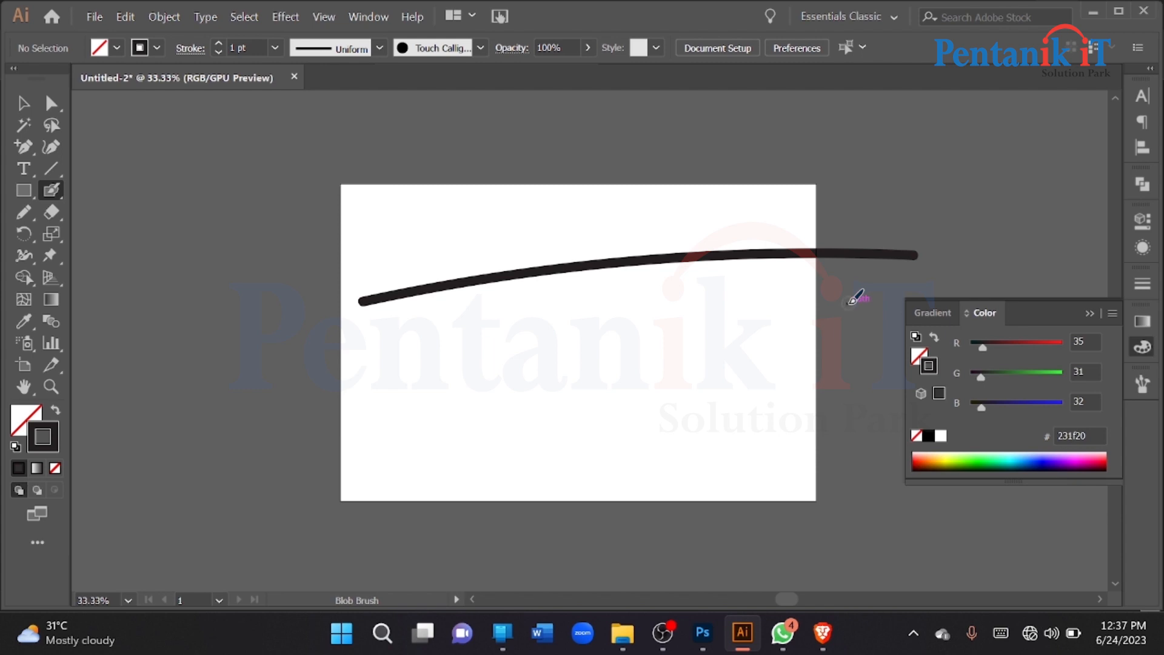
pyautogui.moveTo(368, 350); pyautogui.dragTo(906, 350)
# Select both strokes and compare the Paintbrush path with the outline of the Blob Brush shape
pyautogui.click(23, 103)
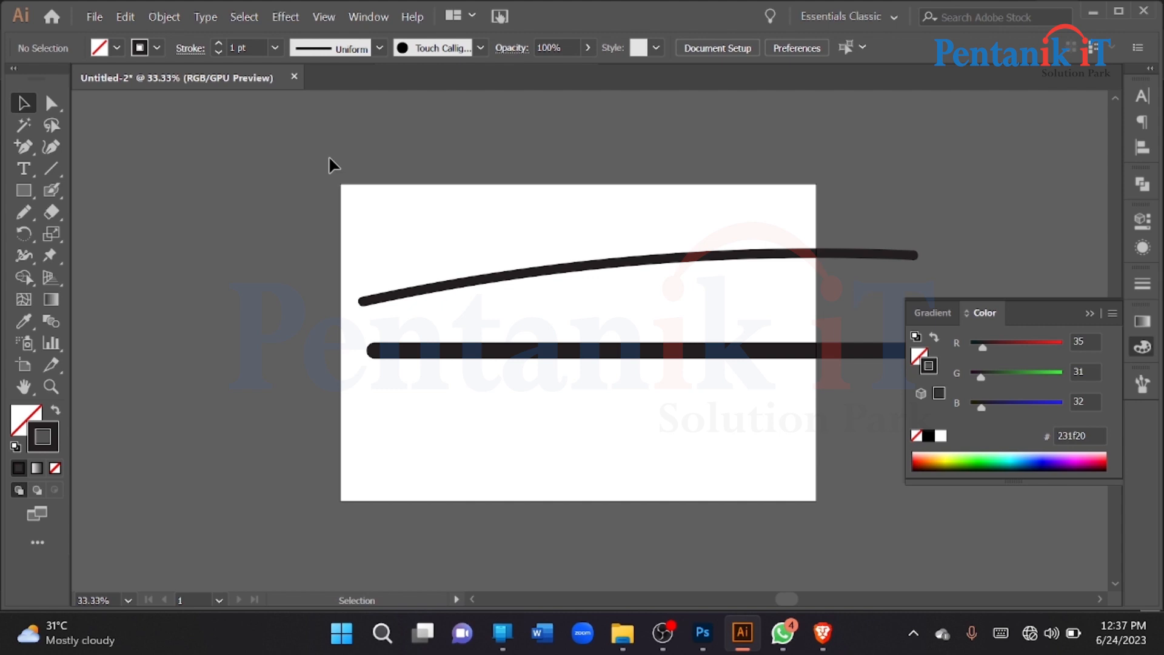
pyautogui.scroll(1, 330, 162)
pyautogui.moveTo(312, 195); pyautogui.dragTo(553, 551)
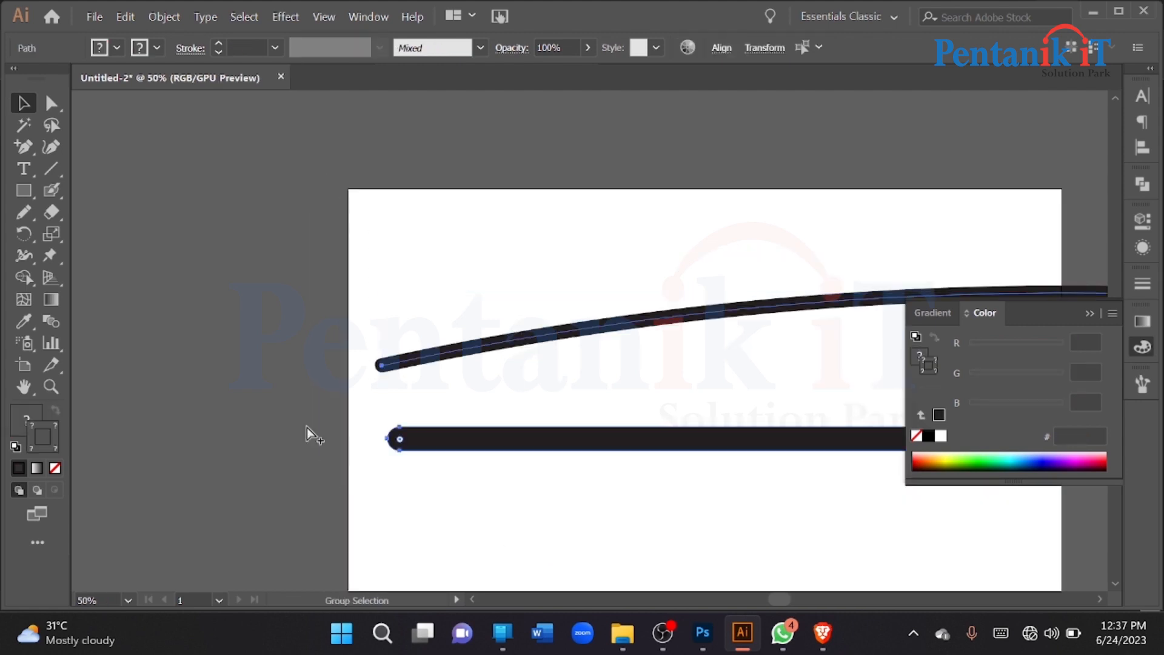
pyautogui.scroll(-1, 307, 427)
pyautogui.scroll(2, 396, 436)
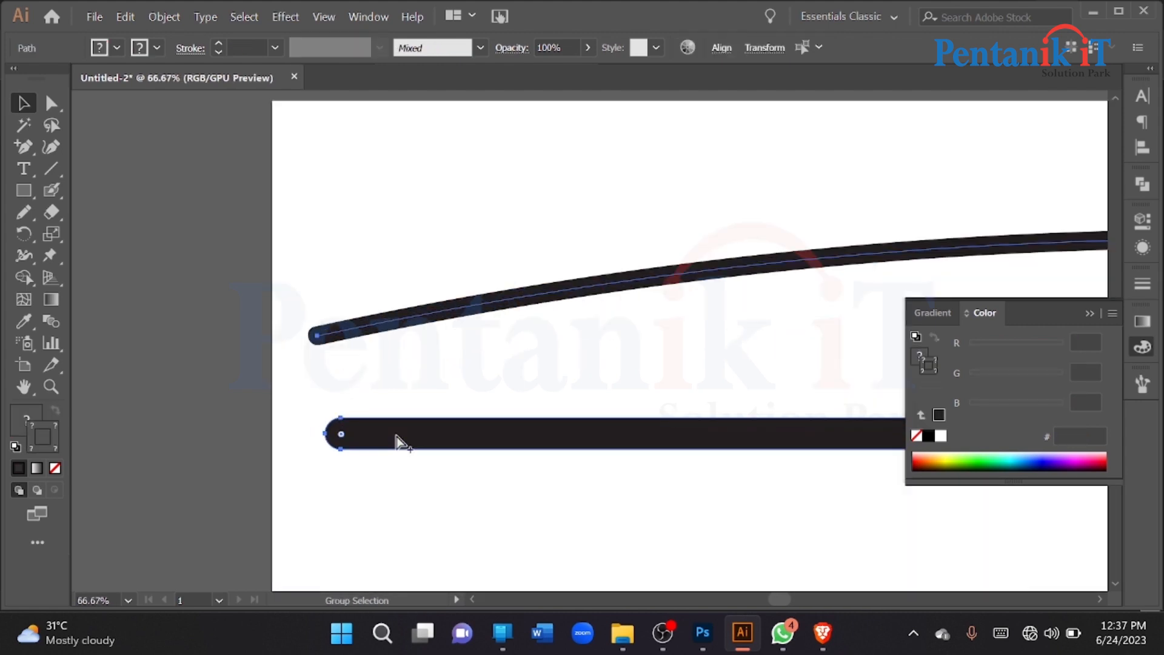
pyautogui.scroll(1, 396, 437)
pyautogui.click(286, 330)
pyautogui.click(345, 454)
pyautogui.scroll(-1, 102, 398)
pyautogui.click(197, 365)
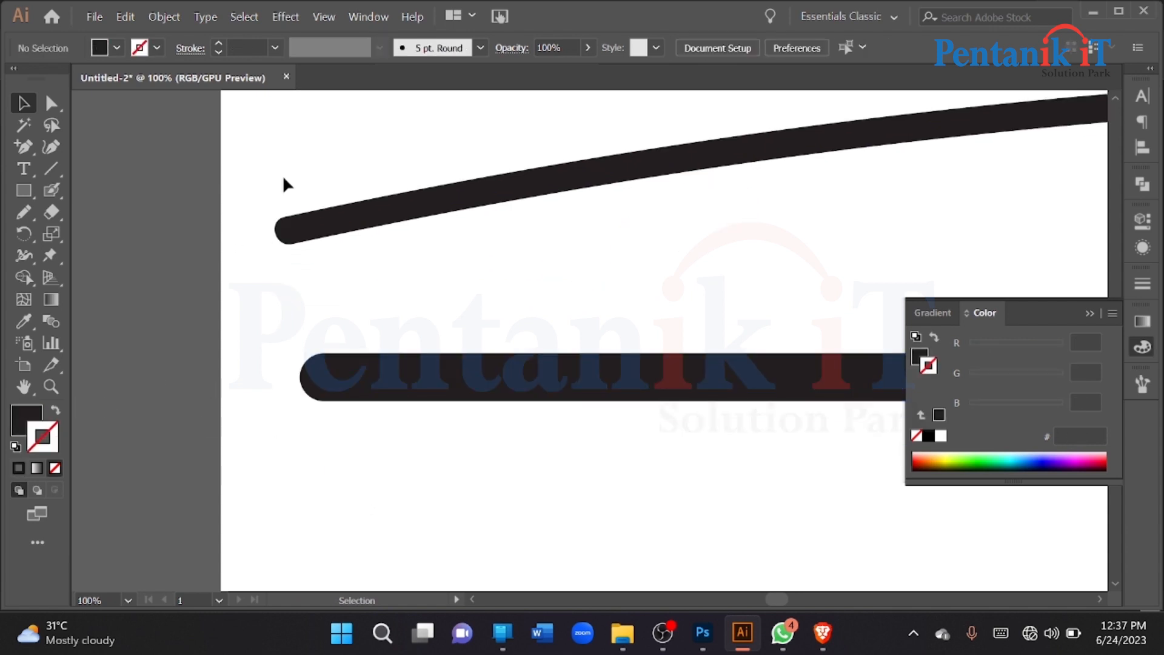
# Select the arched Paintbrush stroke and the straight Blob Brush shape individually to compare their fill and stroke attributes
pyautogui.moveTo(280, 241); pyautogui.dragTo(356, 267)
pyautogui.scroll(-2, 296, 316)
pyautogui.moveTo(260, 332); pyautogui.dragTo(404, 391)
pyautogui.click(39, 412)
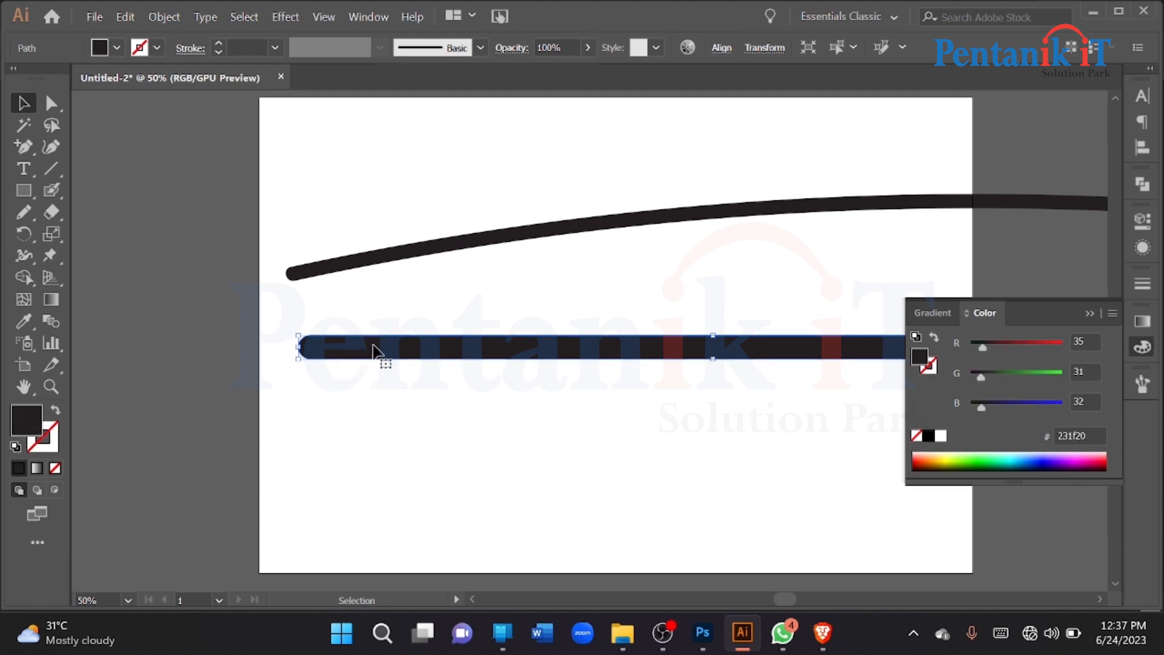
pyautogui.click(337, 271)
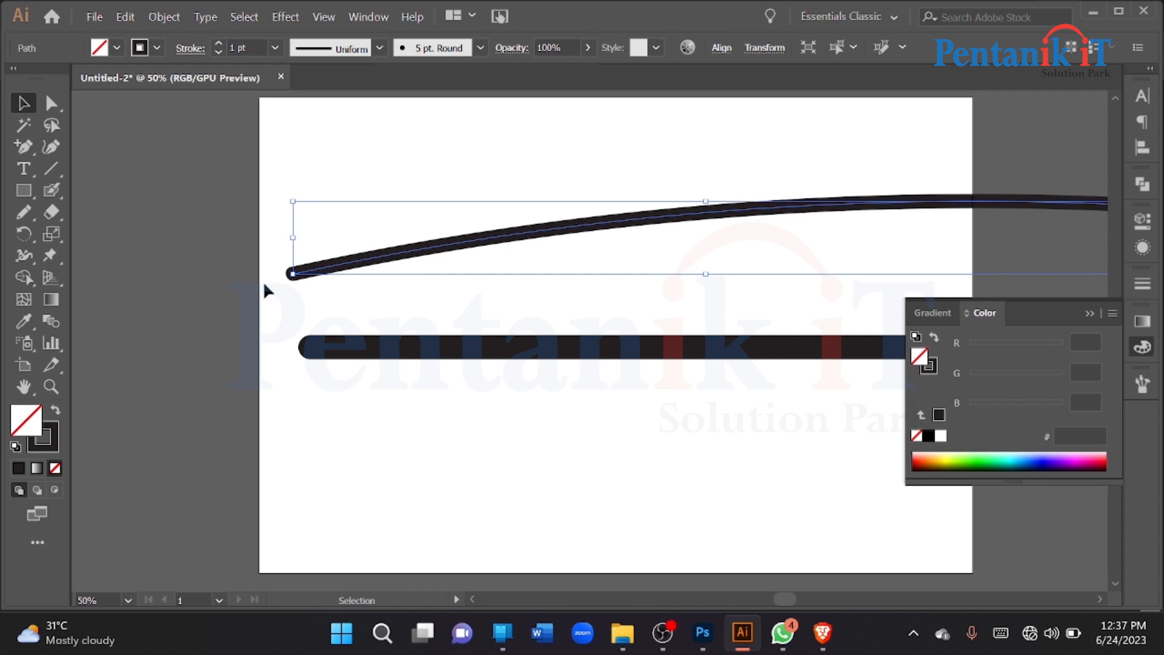
pyautogui.scroll(-2, 265, 285)
pyautogui.scroll(2, 285, 311)
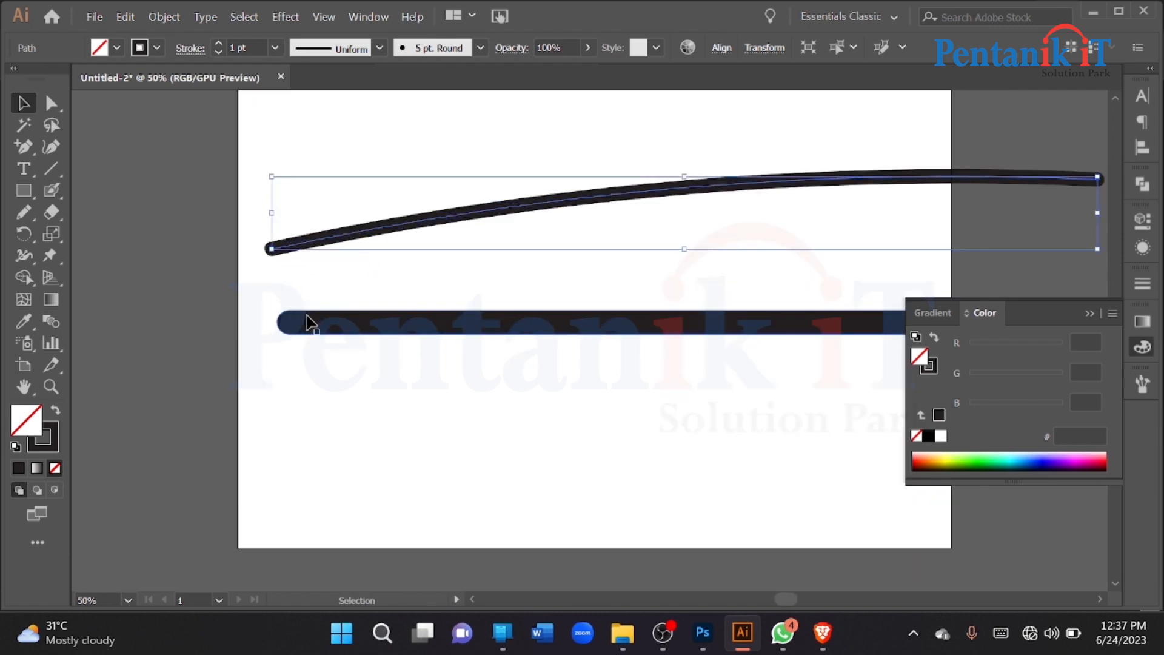
pyautogui.click(309, 322)
pyautogui.scroll(-2, 299, 364)
# Delete both the arched Paintbrush stroke and the straight Blob Brush shape
pyautogui.moveTo(532, 404); pyautogui.dragTo(254, 284)
pyautogui.click(303, 396)
pyautogui.moveTo(406, 382); pyautogui.dragTo(257, 267)
pyautogui.press('Delete')
# Paint two small freehand strokes near the middle of the artboard with the Blob Brush tool
pyautogui.moveTo(51, 190); pyautogui.dragTo(148, 215)
pyautogui.moveTo(426, 335); pyautogui.dragTo(519, 328)
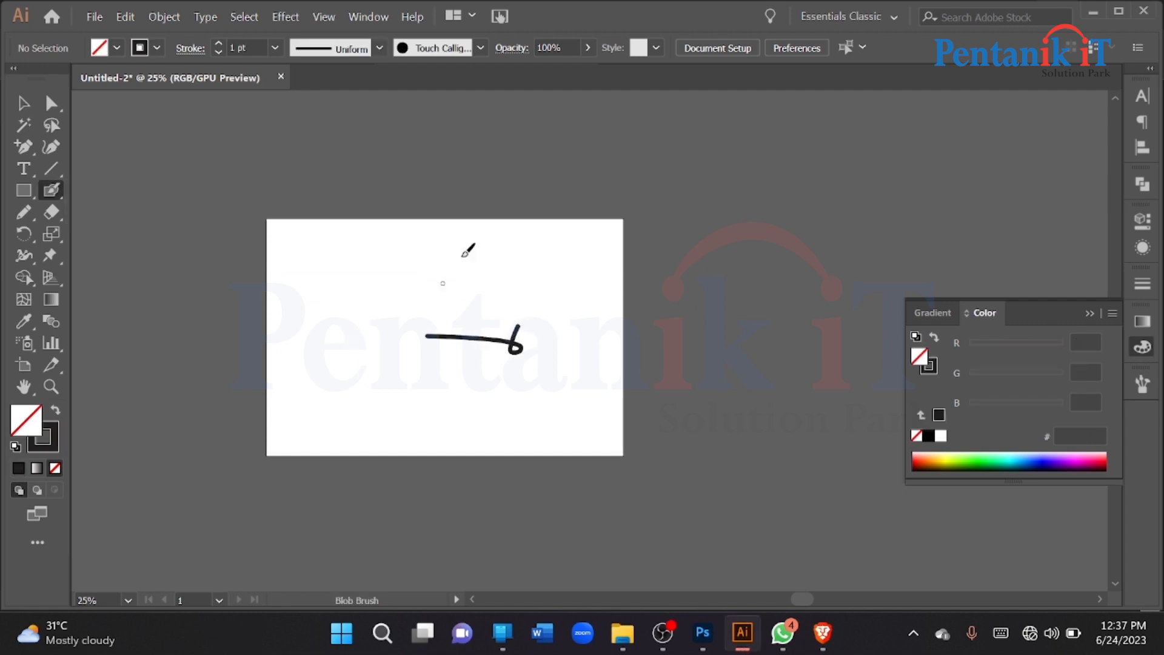
pyautogui.moveTo(444, 274); pyautogui.dragTo(420, 219)
# Select the two small Blob Brush strokes and delete them
pyautogui.click(24, 103)
pyautogui.moveTo(195, 131); pyautogui.dragTo(581, 385)
pyautogui.press('Delete')
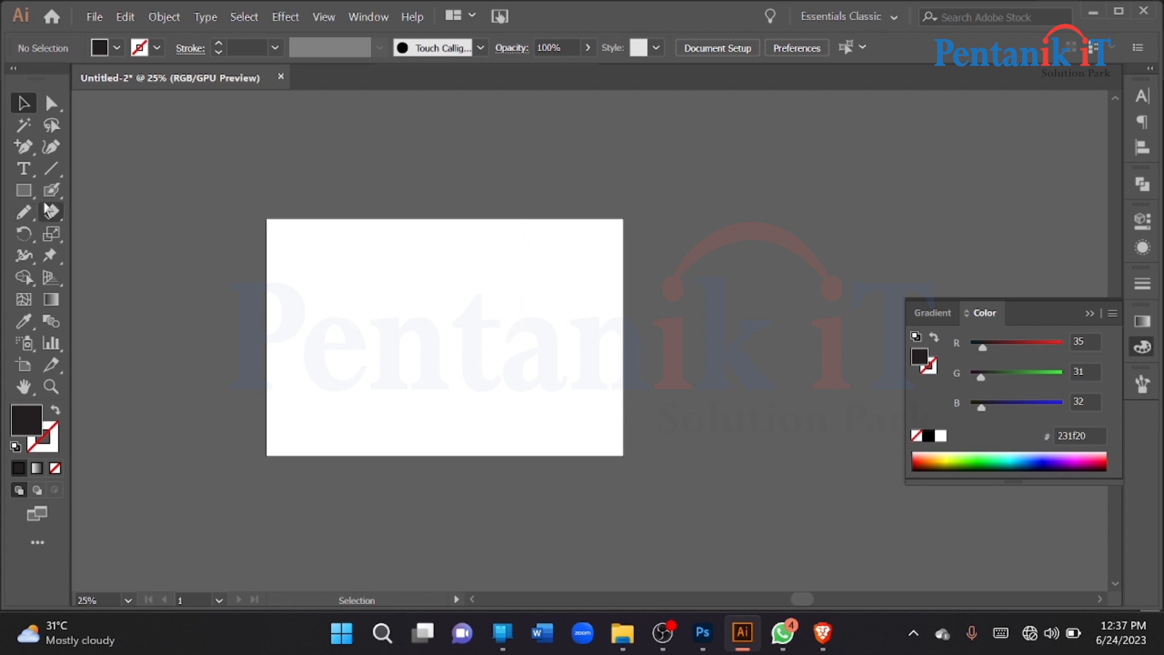
# Paint an opening and a closing square bracket side by side on the artboard with the Paintbrush tool
pyautogui.moveTo(60, 191); pyautogui.dragTo(103, 194)
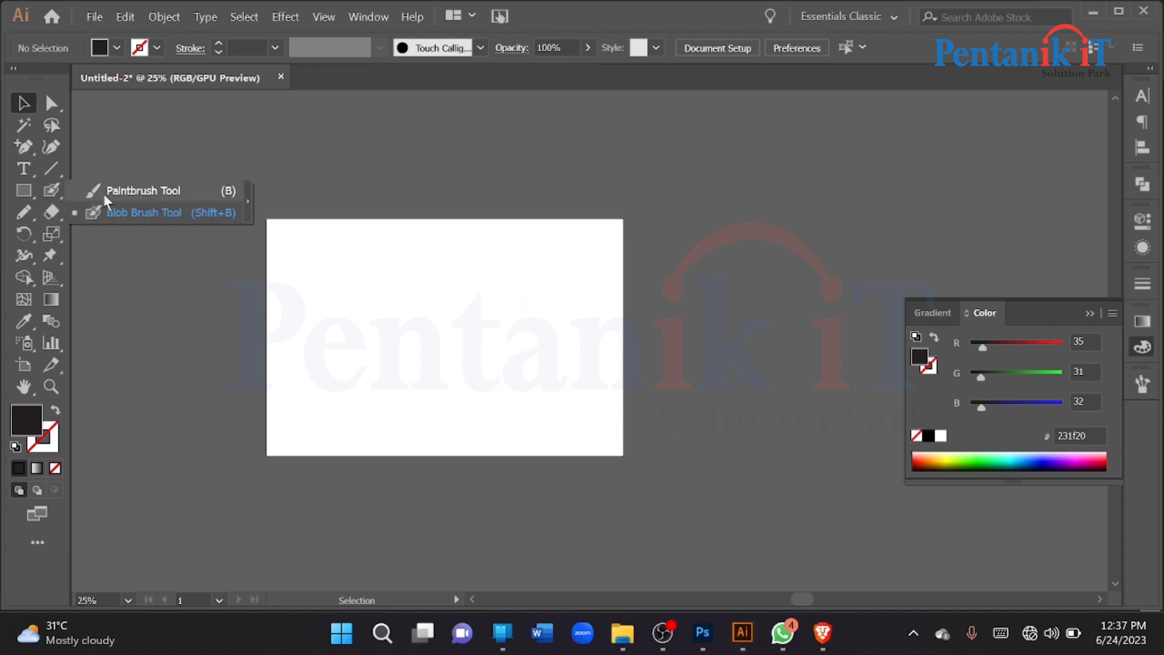
pyautogui.moveTo(103, 194); pyautogui.dragTo(103, 194)
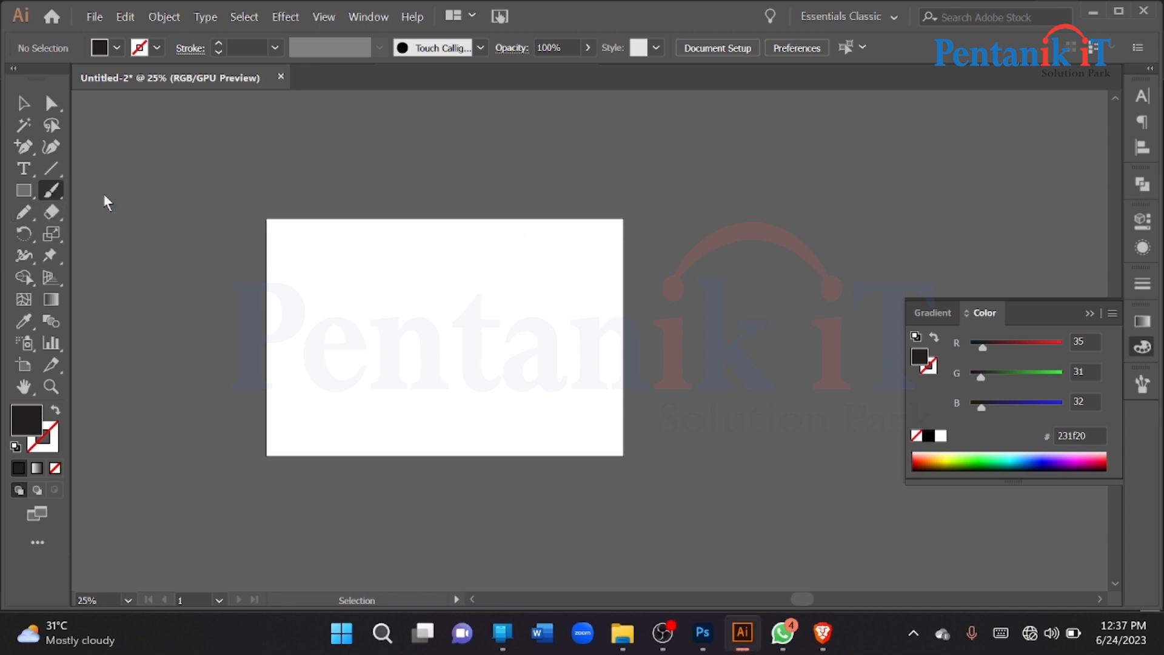
pyautogui.scroll(-1, 271, 259)
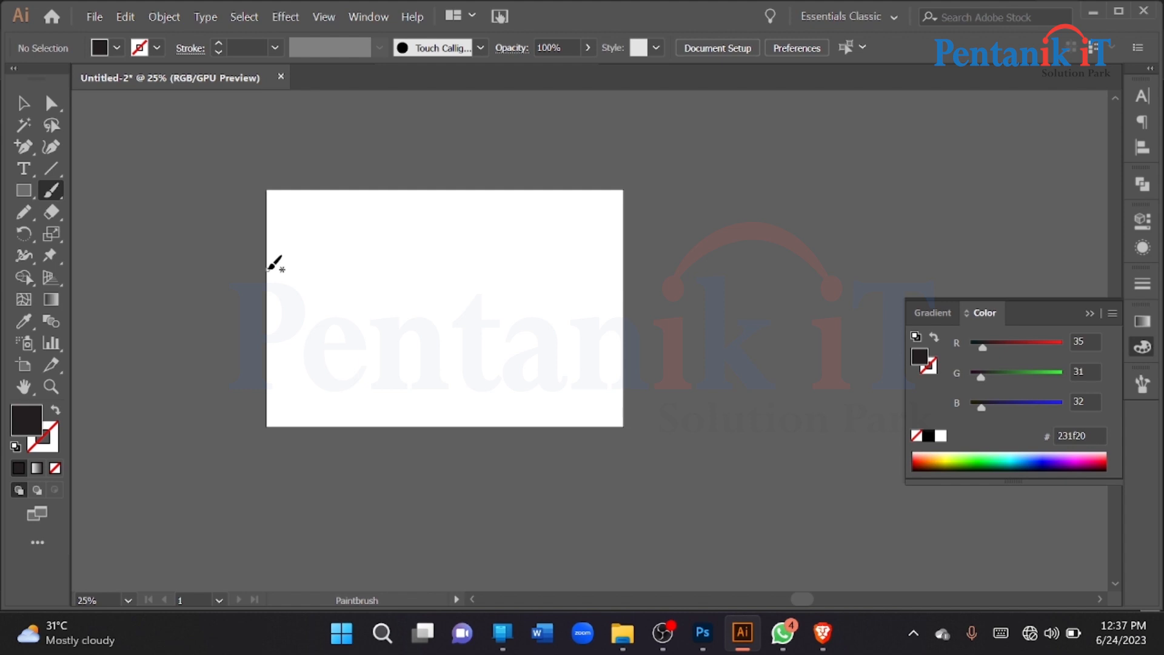
pyautogui.scroll(1, 320, 276)
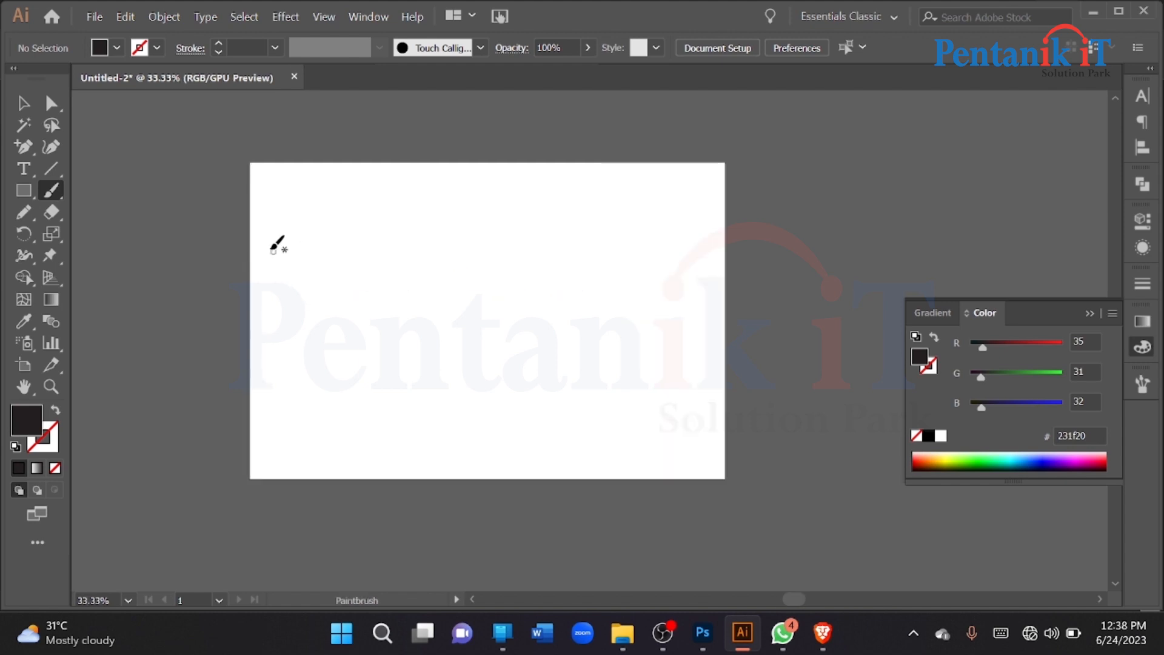
pyautogui.scroll(1, 332, 238)
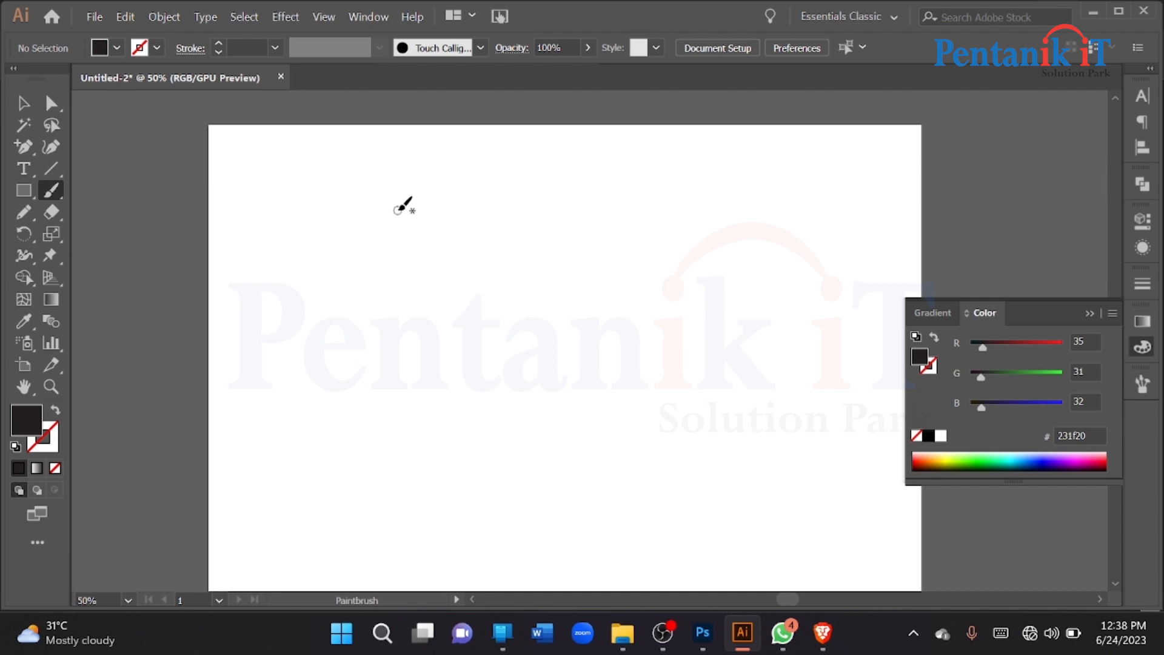
pyautogui.moveTo(408, 206)
pyautogui.mouseDown()
pyautogui.moveTo(355, 210)
pyautogui.moveTo(355, 395)
pyautogui.moveTo(394, 398)
pyautogui.mouseUp()
pyautogui.moveTo(479, 205)
pyautogui.mouseDown()
pyautogui.moveTo(543, 204)
pyautogui.moveTo(542, 373)
pyautogui.moveTo(495, 383)
pyautogui.mouseUp()
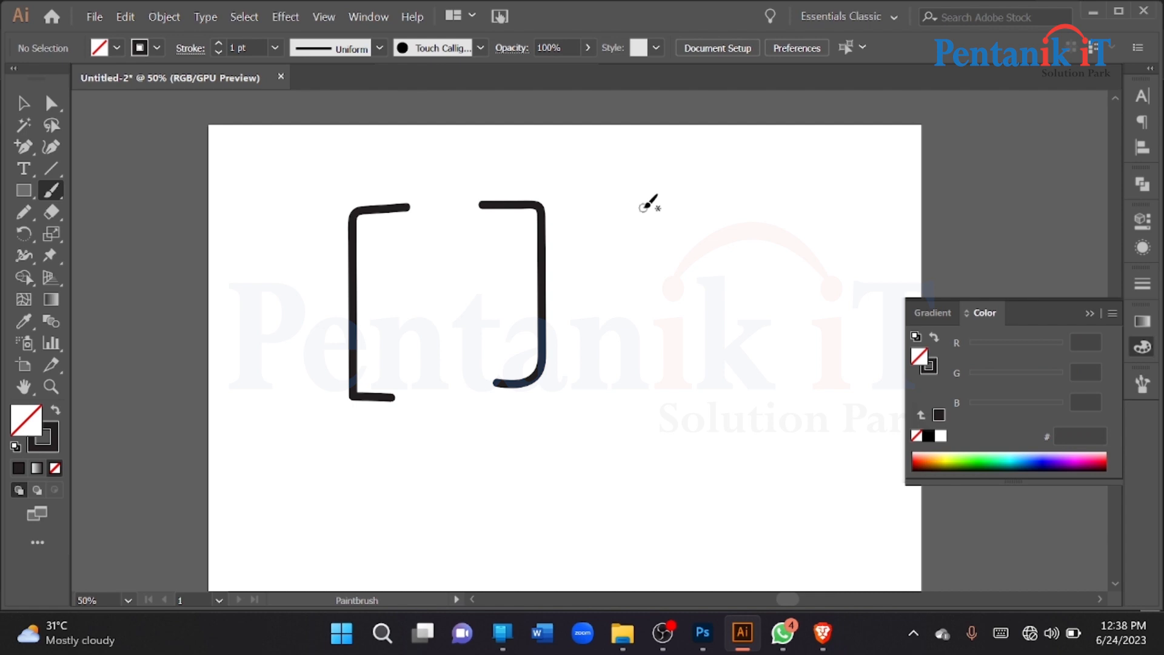
# Enlarge the Paintbrush tip to many times the thickness of the painted brackets
pyautogui.press(']')
pyautogui.press(']')
pyautogui.press(']')
pyautogui.press(']')
pyautogui.press(']')
pyautogui.press(']')
pyautogui.press(']')
pyautogui.press(']')
pyautogui.press(']')
pyautogui.press(']')
pyautogui.press(']')
pyautogui.press(']')
pyautogui.press(']')
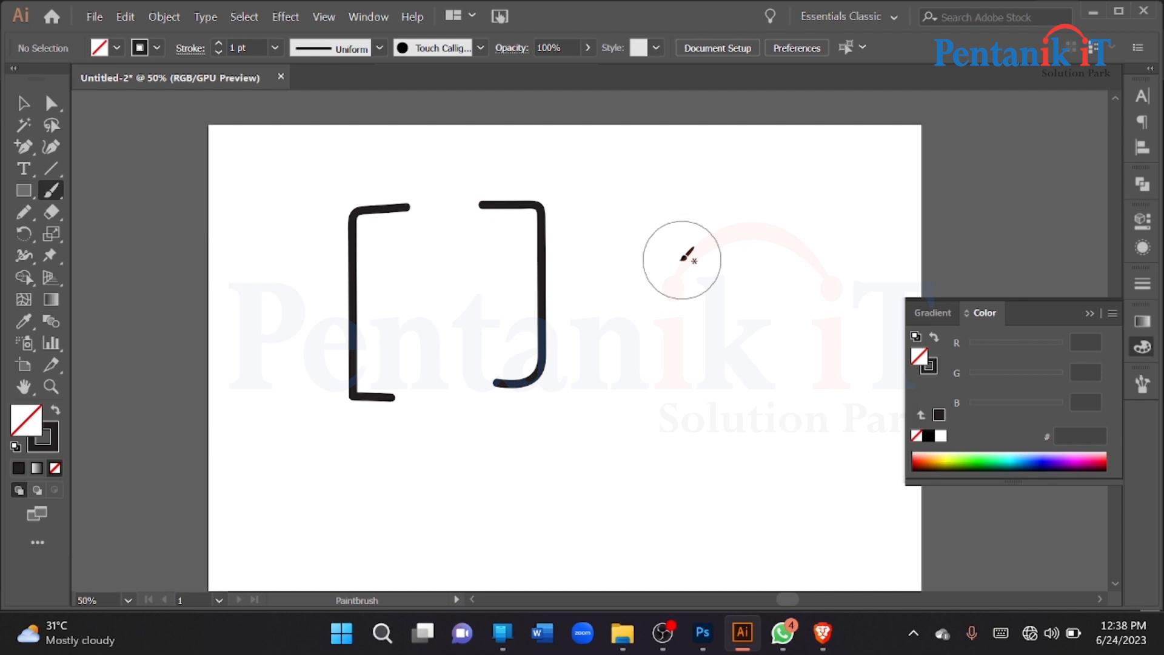
# Reduce the Paintbrush tip to slightly thicker than the brackets and paint a looping stroke to the right of them
pyautogui.press('[')
pyautogui.press('[')
pyautogui.press('[')
pyautogui.press('[')
pyautogui.press('[')
pyautogui.press('[')
pyautogui.press('[')
pyautogui.press('[')
pyautogui.press('[')
pyautogui.press('[')
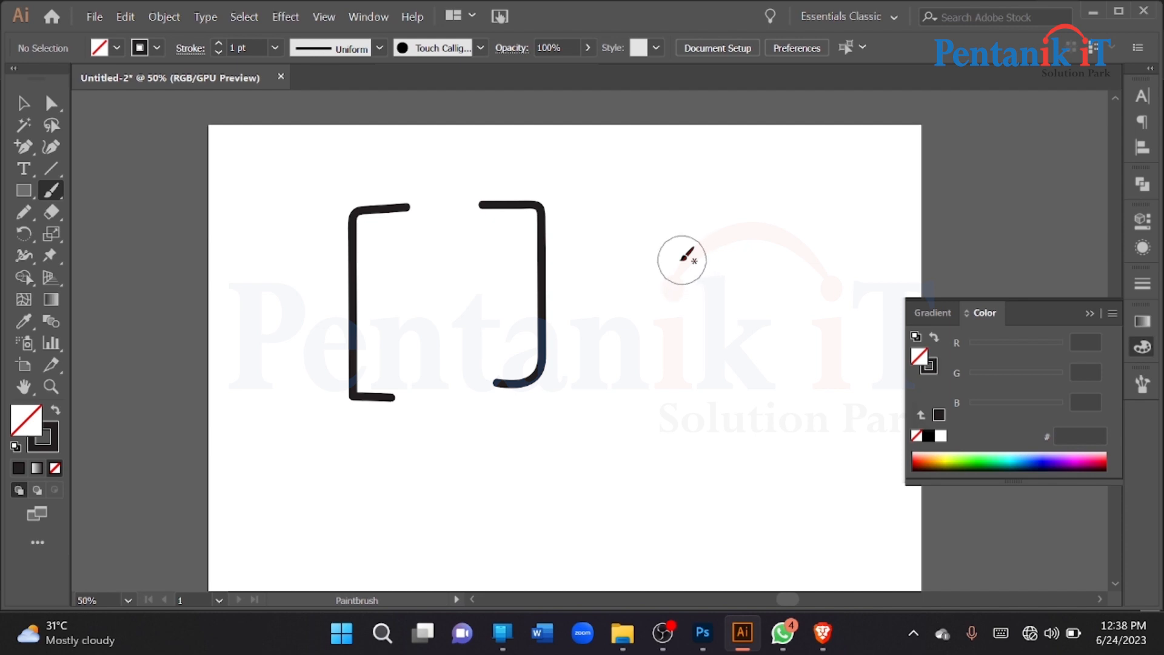
pyautogui.press('[')
pyautogui.press('[')
pyautogui.press('[')
pyautogui.press('[')
pyautogui.press('[')
pyautogui.press('[')
pyautogui.press('[')
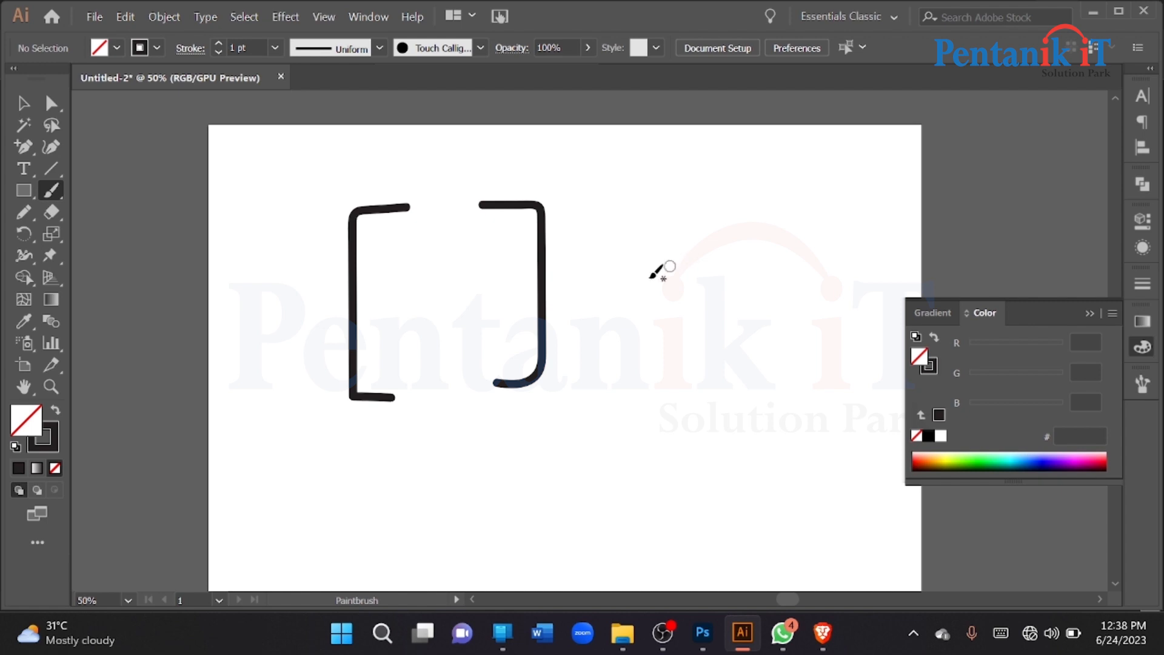
pyautogui.moveTo(618, 283)
pyautogui.mouseDown()
pyautogui.moveTo(784, 251)
pyautogui.moveTo(776, 215)
pyautogui.mouseUp()
# Enlarge the Paintbrush tip to several times the previous thickness and paint a heavy looping stroke below the thinner one
pyautogui.scroll(-3, 789, 255)
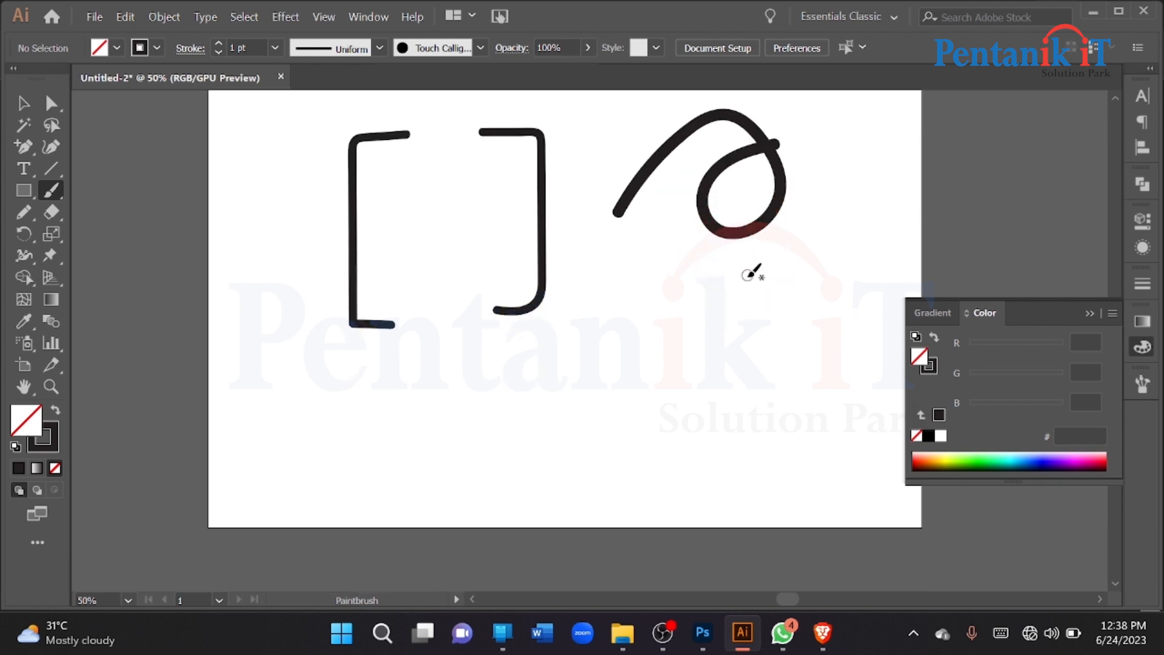
pyautogui.press(']')
pyautogui.press(']')
pyautogui.press(']')
pyautogui.press(']')
pyautogui.press(']')
pyautogui.press(']')
pyautogui.press(']')
pyautogui.moveTo(694, 347)
pyautogui.mouseDown()
pyautogui.moveTo(645, 345)
pyautogui.moveTo(735, 450)
pyautogui.moveTo(971, 288)
pyautogui.mouseUp()
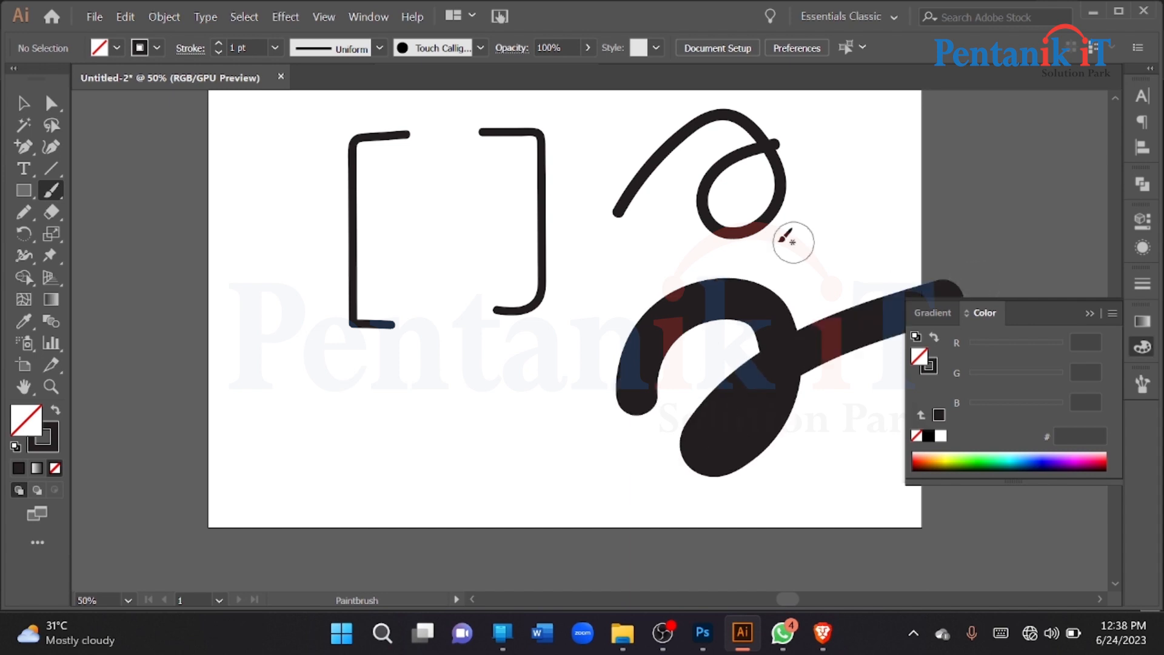
# Select all the painted brackets and looping strokes on the artboard and delete them
pyautogui.hotkey('ctrl', '-')
pyautogui.click(23, 103)
pyautogui.hotkey('ctrl', '=')
pyautogui.moveTo(319, 166); pyautogui.dragTo(759, 470)
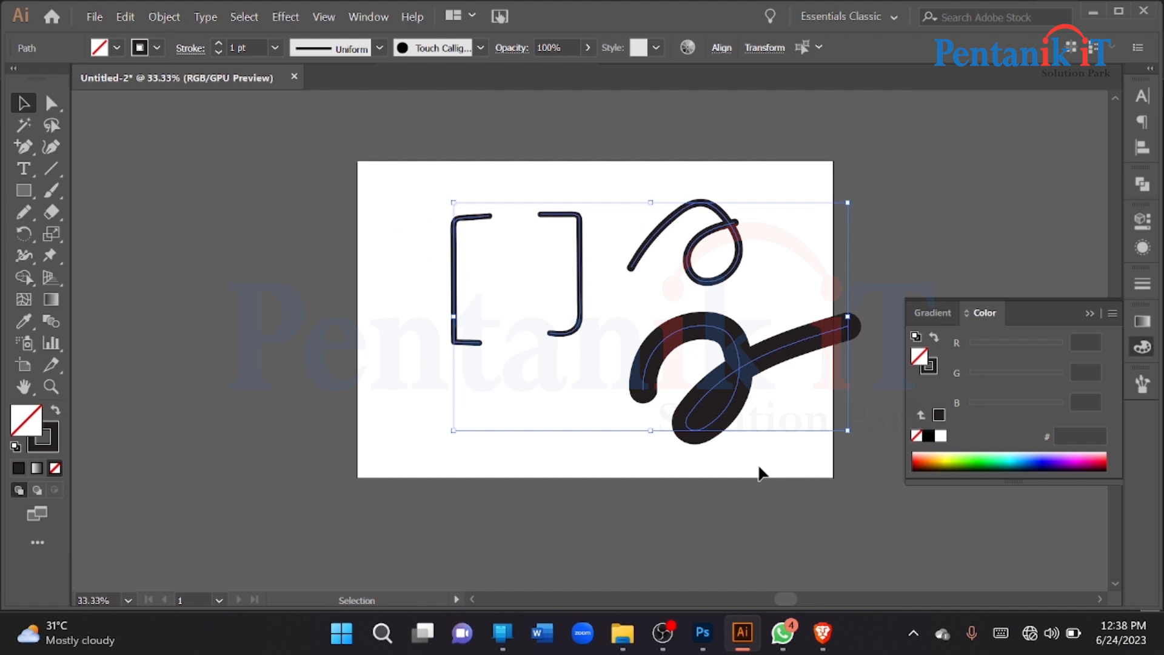
pyautogui.press('Delete')
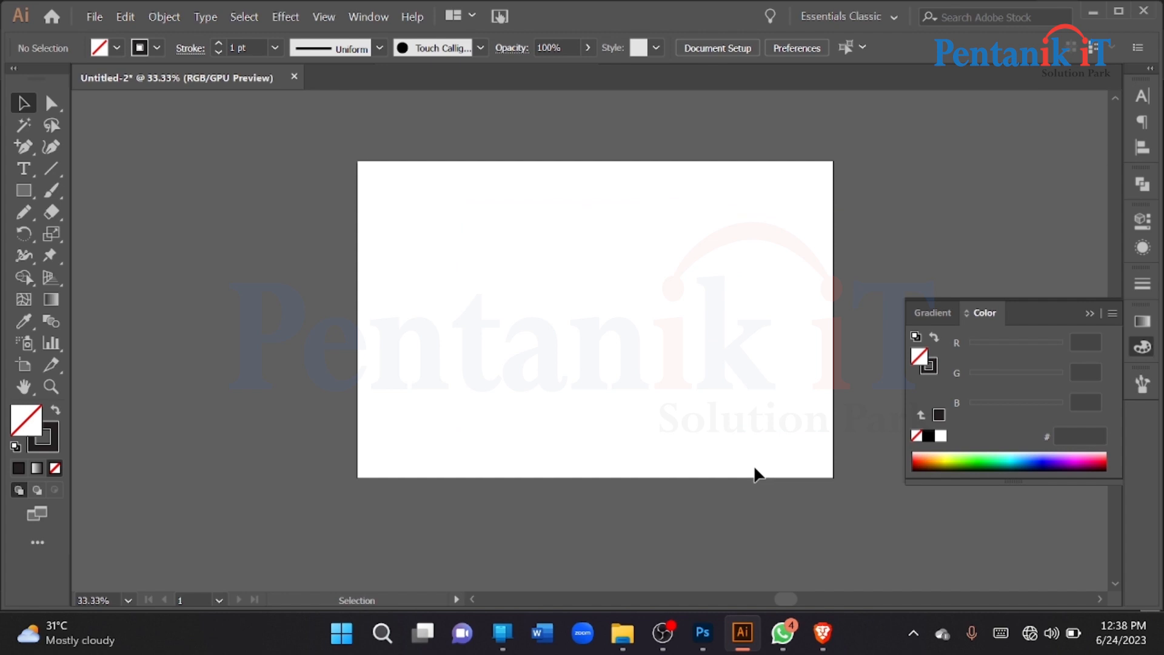
pyautogui.scroll(1, 688, 367)
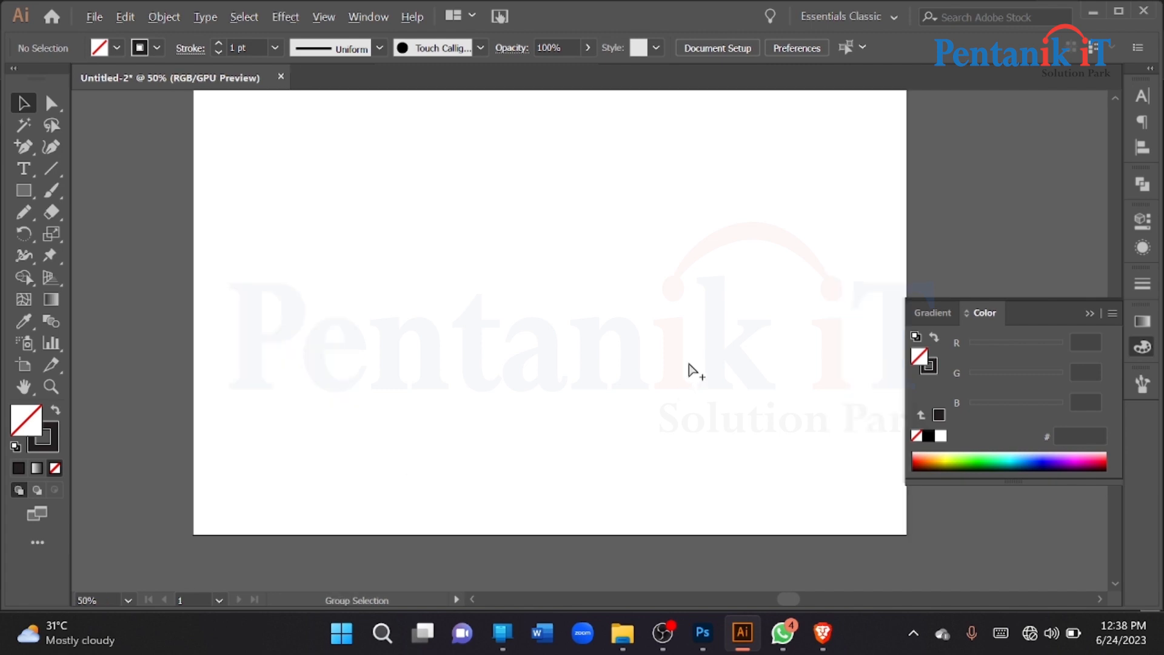
# Paint a stroke with the Paintbrush that arches up and descends diagonally to the artboard's lower right area
pyautogui.click(51, 190)
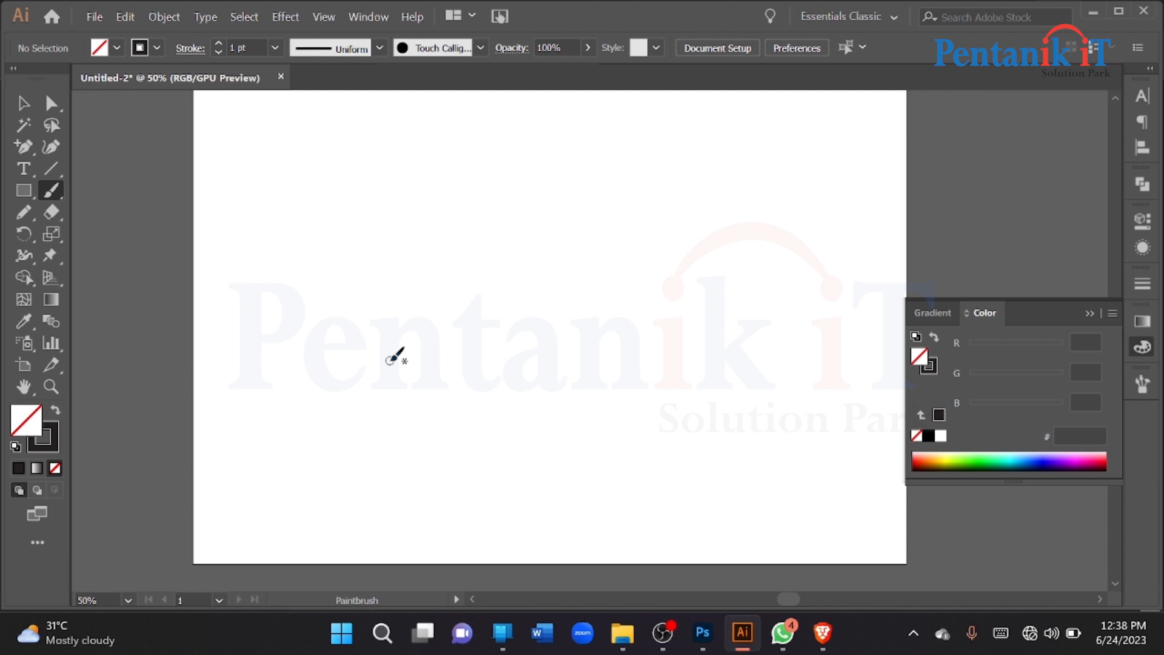
pyautogui.moveTo(359, 382); pyautogui.dragTo(752, 539)
pyautogui.press('ctrl')
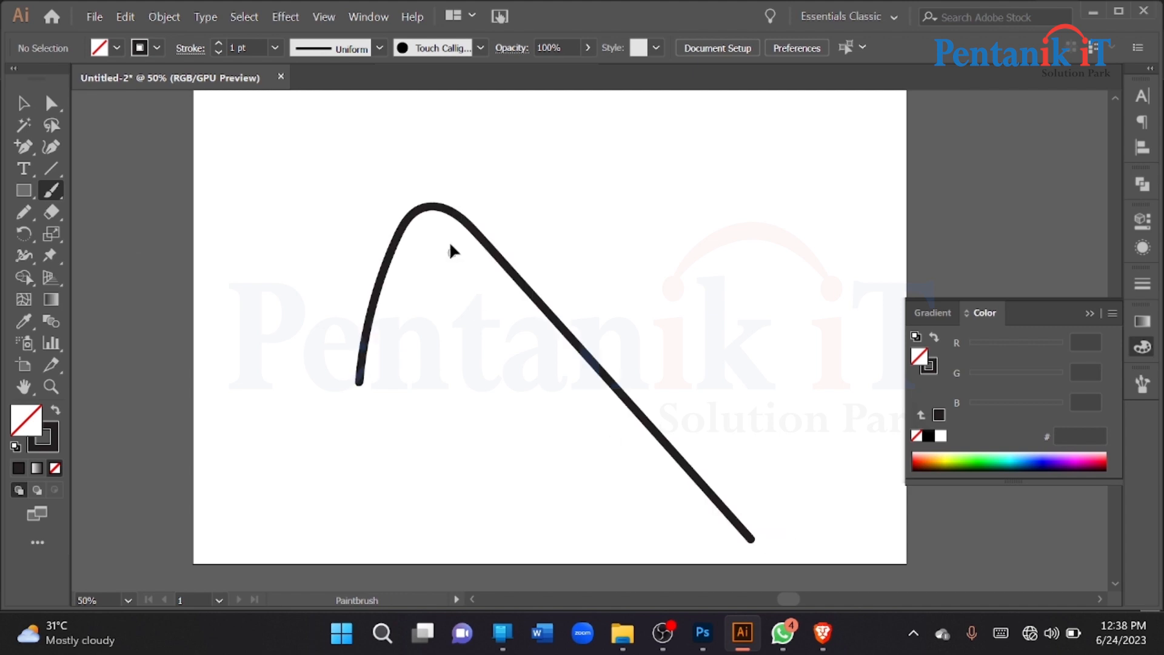
# Examine the path and rounded peak of the arched stroke up close
pyautogui.scroll(3, 435, 222)
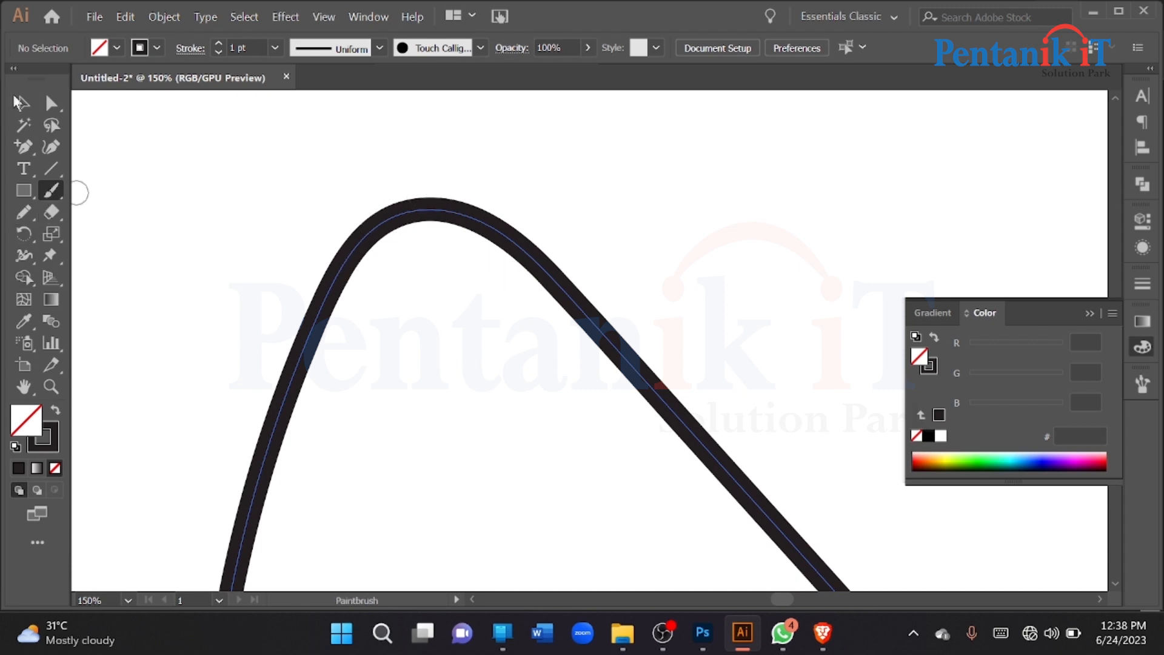
pyautogui.press('v')
pyautogui.scroll(-3, 423, 226)
pyautogui.click(446, 229)
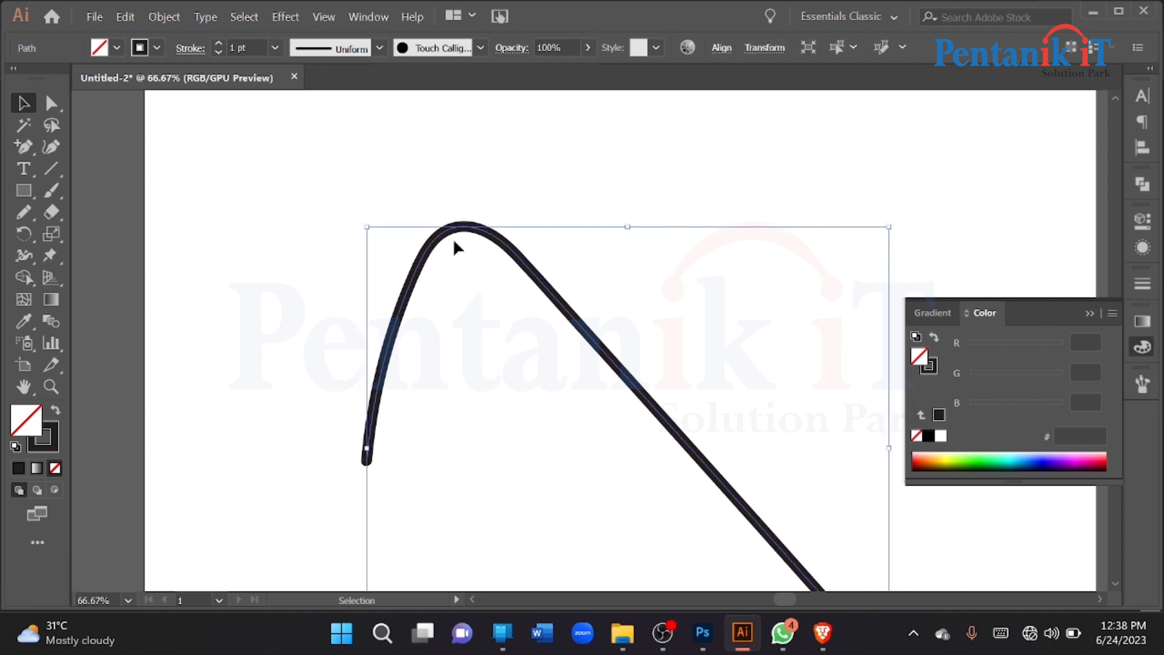
pyautogui.click(441, 209)
pyautogui.scroll(1, 458, 240)
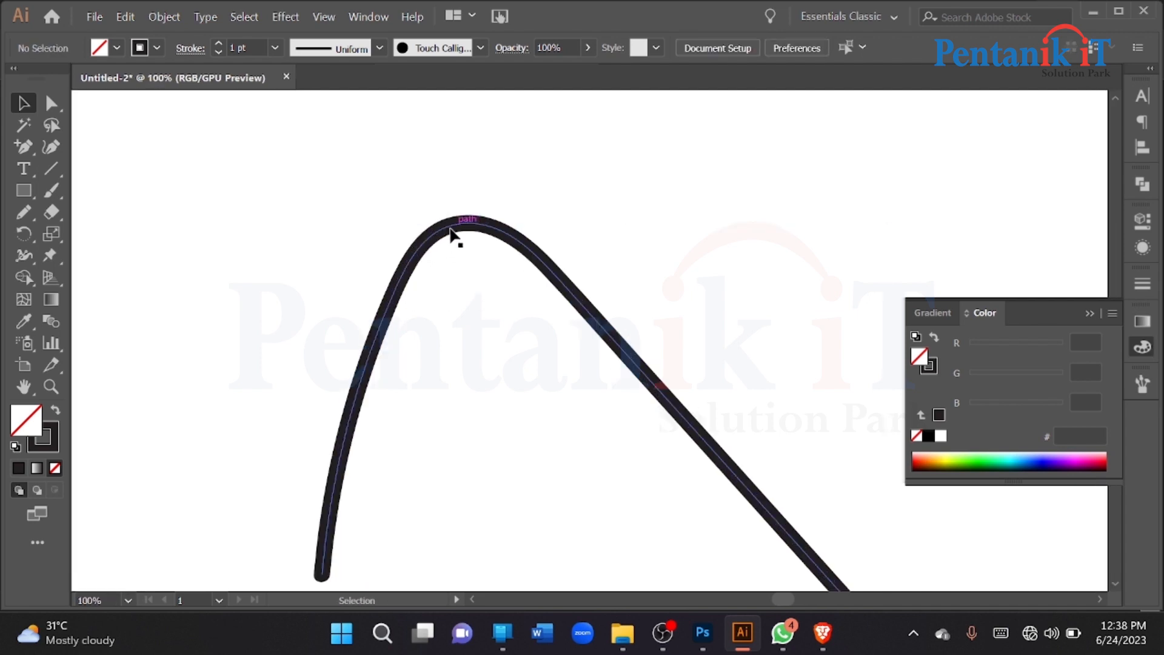
pyautogui.scroll(-2, 154, 237)
# Move the Paintbrush tool's fidelity away from Smooth toward Accurate and apply it
pyautogui.moveTo(51, 190); pyautogui.dragTo(97, 191)
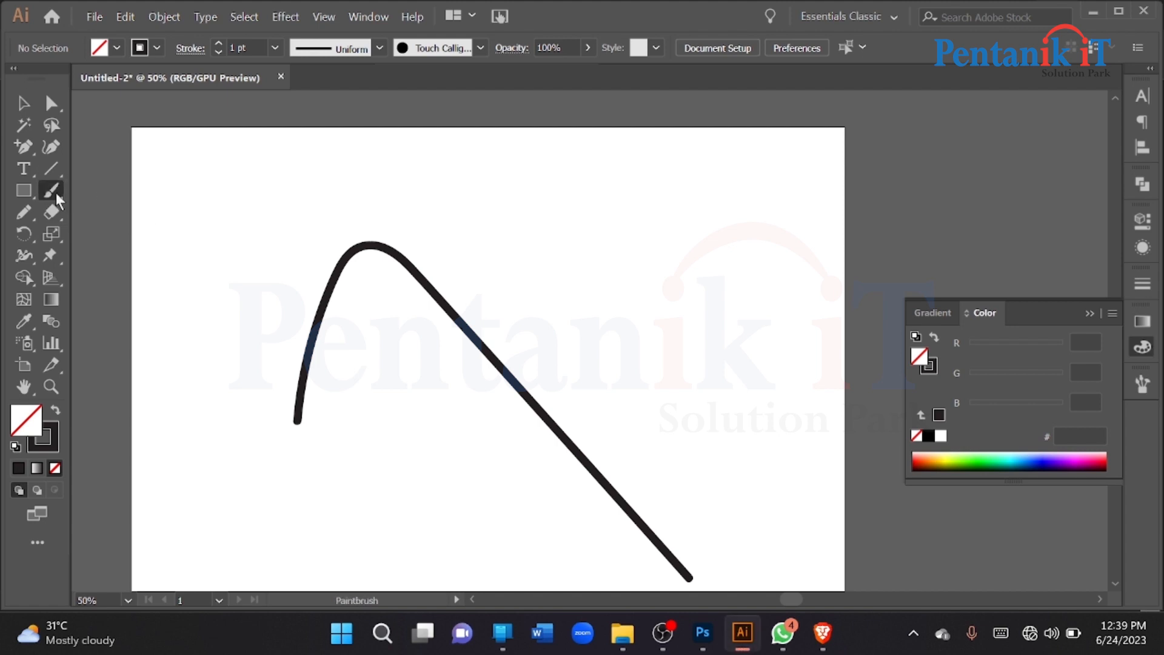
pyautogui.doubleClick(56, 194)
pyautogui.moveTo(537, 127); pyautogui.dragTo(663, 154)
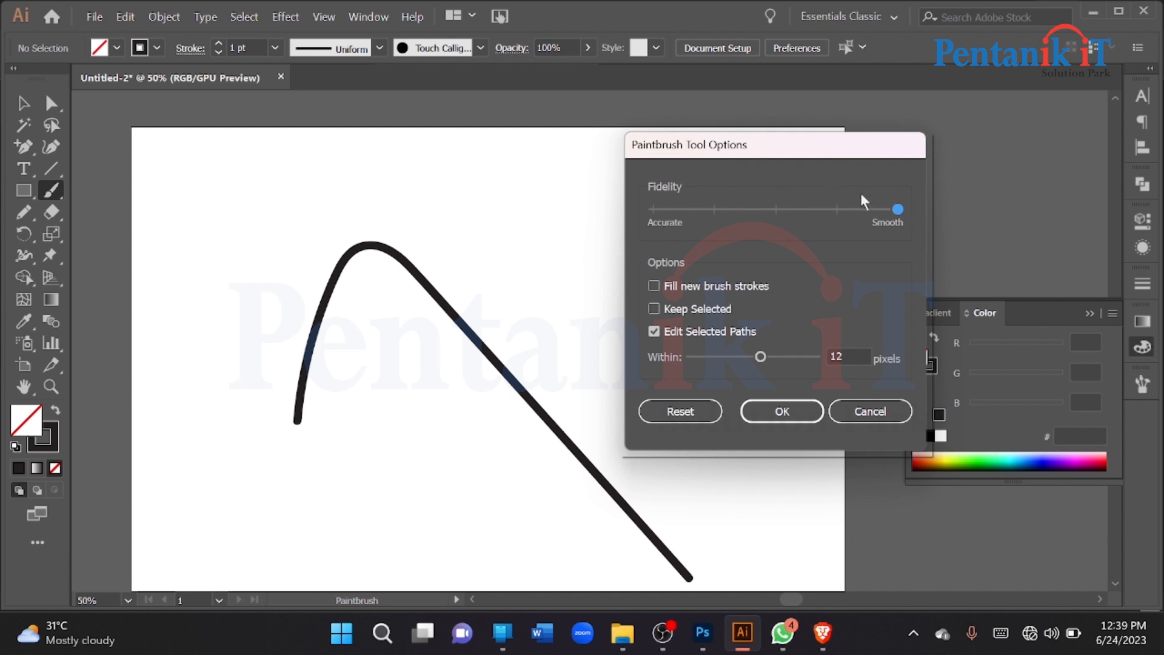
pyautogui.moveTo(896, 209); pyautogui.dragTo(812, 214)
pyautogui.click(758, 411)
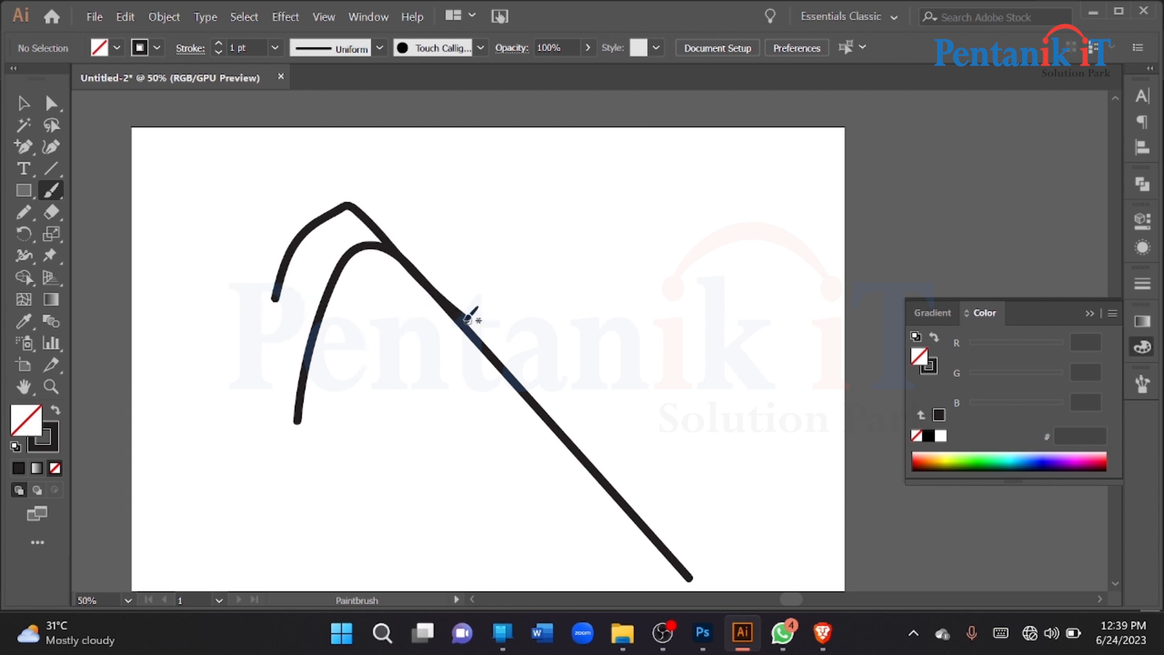
# Undo the last test stroke and paint a new peaked stroke enclosing the first arch with the Paintbrush
pyautogui.scroll(1, 377, 261)
pyautogui.press('super+x')
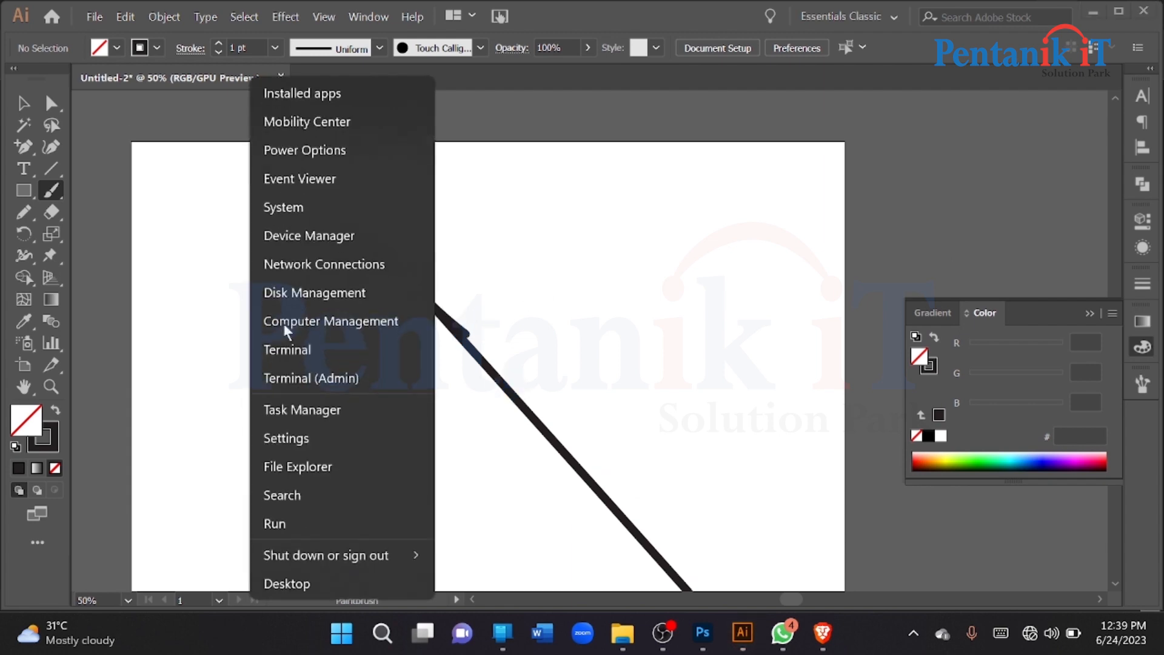
pyautogui.click(194, 344)
pyautogui.hotkey('ctrl', 'z')
pyautogui.moveTo(271, 424)
pyautogui.mouseDown()
pyautogui.moveTo(493, 302)
pyautogui.moveTo(779, 484)
pyautogui.mouseUp()
pyautogui.scroll(2, 376, 268)
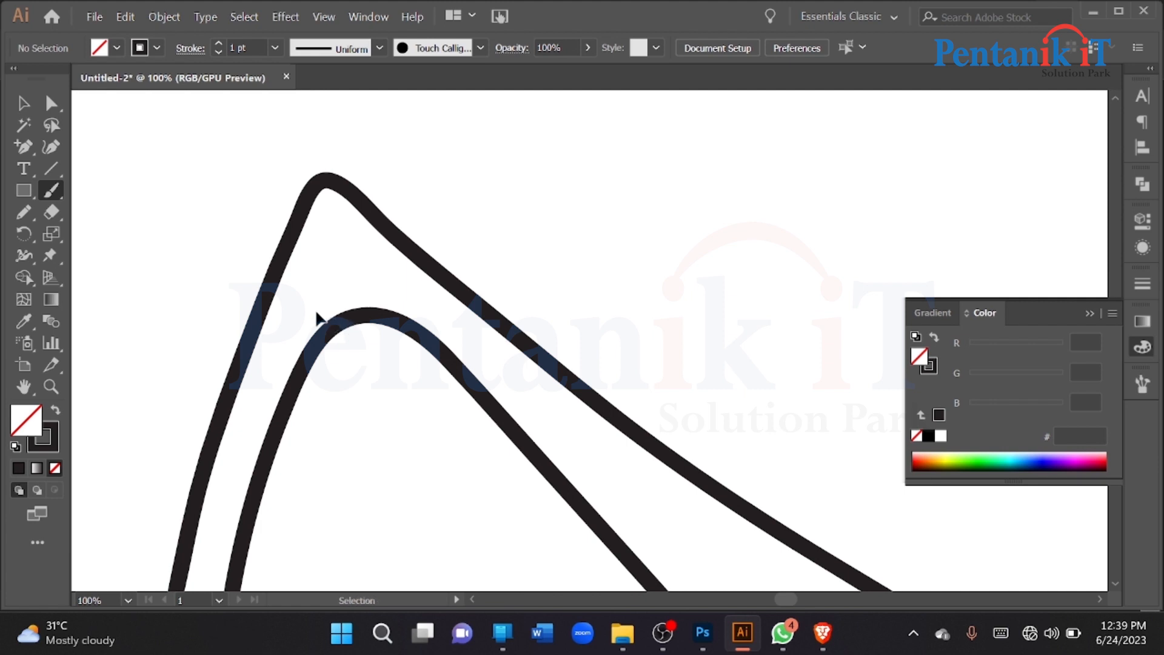
# Delete both arched strokes from the artboard
pyautogui.scroll(-5, 328, 312)
pyautogui.hotkey('ctrl', 'a')
pyautogui.press('Delete')
# Paint a letter N with the Paintbrush on the left half of the artboard
pyautogui.scroll(2, 301, 411)
pyautogui.moveTo(314, 367)
pyautogui.mouseDown()
pyautogui.moveTo(326, 268)
pyautogui.moveTo(377, 388)
pyautogui.moveTo(392, 289)
pyautogui.mouseUp()
pyautogui.scroll(2, 382, 336)
# Set the Paintbrush fidelity one mark above Accurate and paint a larger letter N to the right of the first
pyautogui.doubleClick(54, 184)
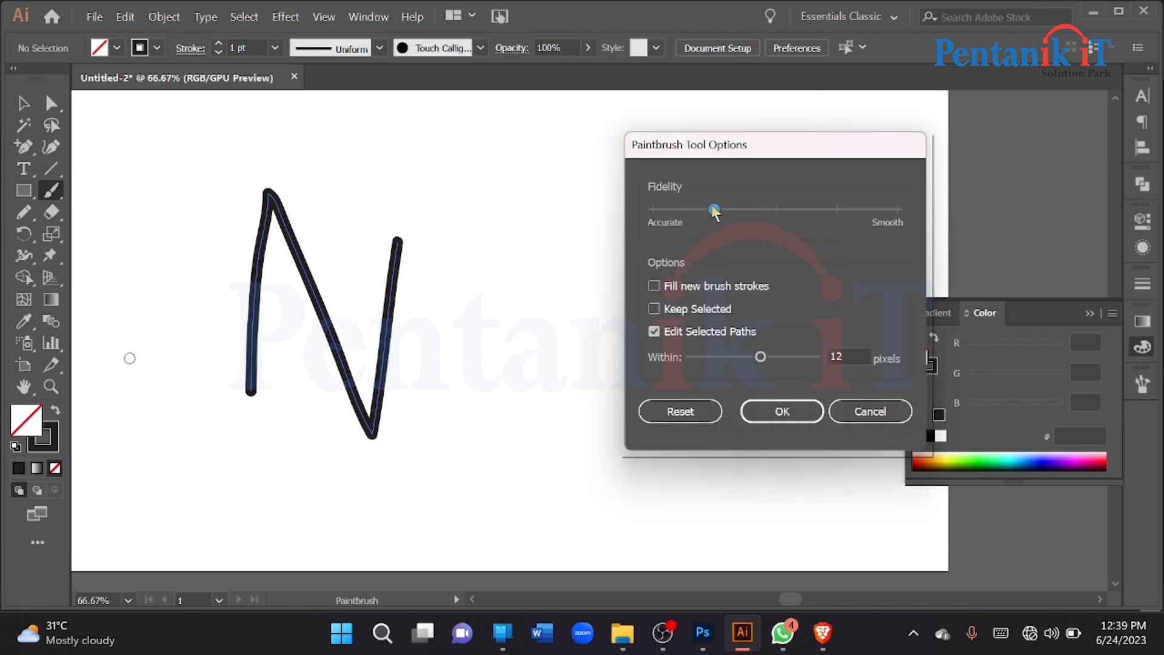
pyautogui.click(807, 410)
pyautogui.moveTo(528, 445)
pyautogui.mouseDown()
pyautogui.moveTo(517, 378)
pyautogui.moveTo(578, 269)
pyautogui.moveTo(639, 358)
pyautogui.moveTo(672, 161)
pyautogui.mouseUp()
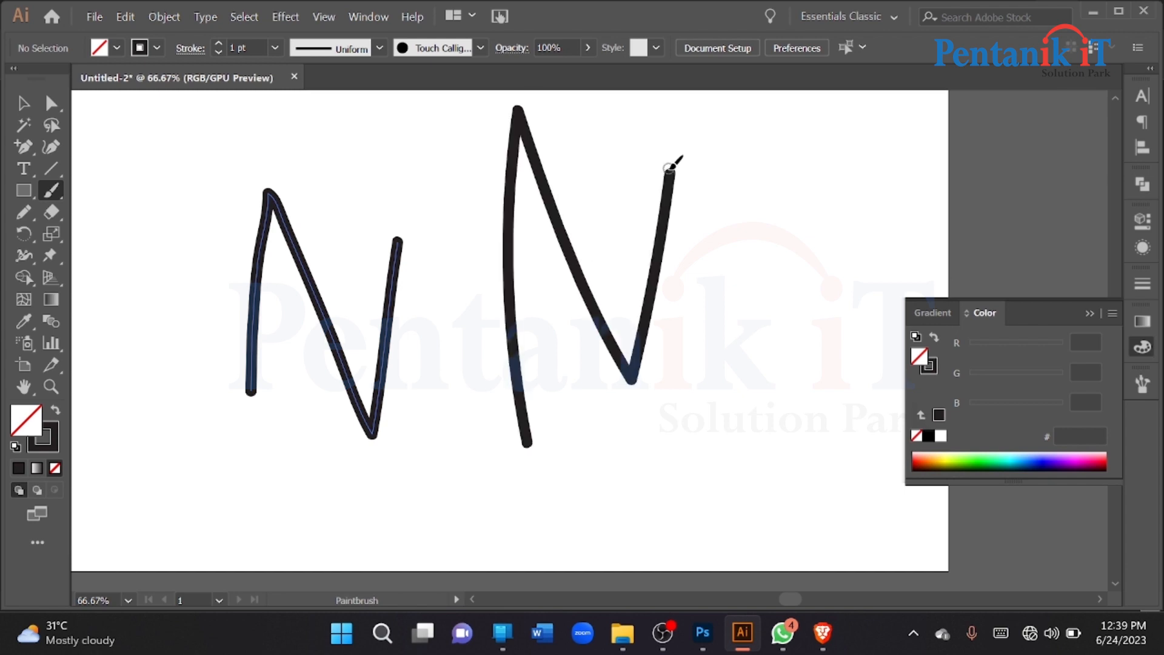
# Move the smaller N onto the larger one and compare the sharpness of their lower corners
pyautogui.scroll(2, 667, 364)
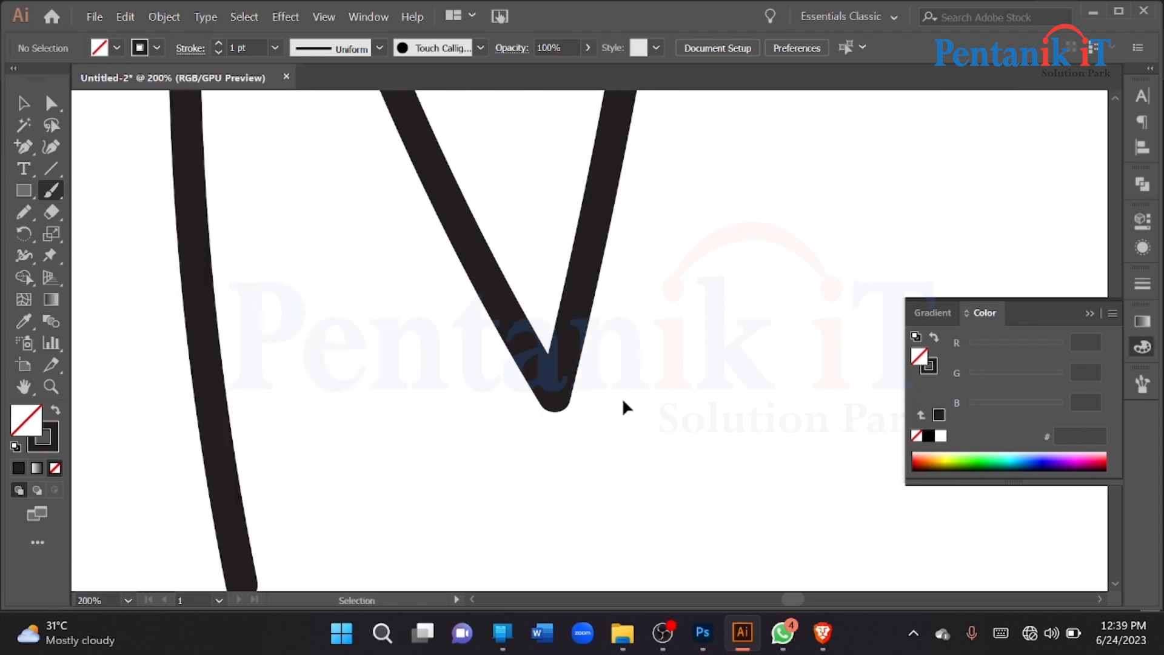
pyautogui.scroll(-3, 622, 398)
pyautogui.click(24, 106)
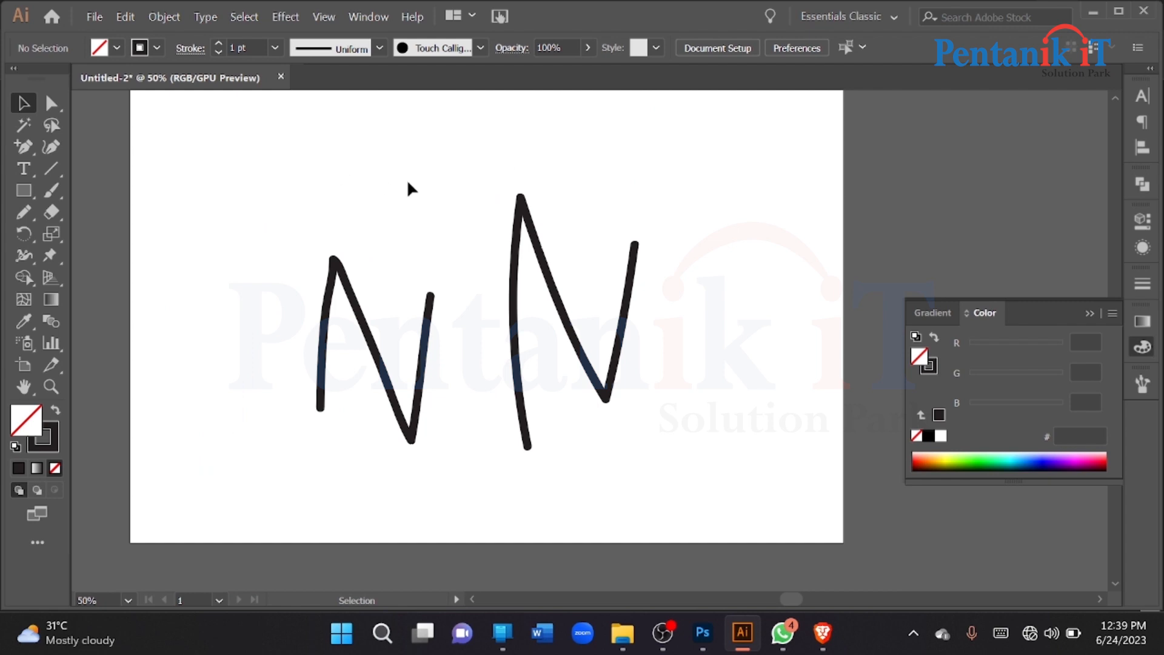
pyautogui.moveTo(408, 429)
pyautogui.mouseDown()
pyautogui.moveTo(512, 402)
pyautogui.moveTo(592, 333)
pyautogui.moveTo(625, 400)
pyautogui.mouseUp()
pyautogui.scroll(3, 631, 394)
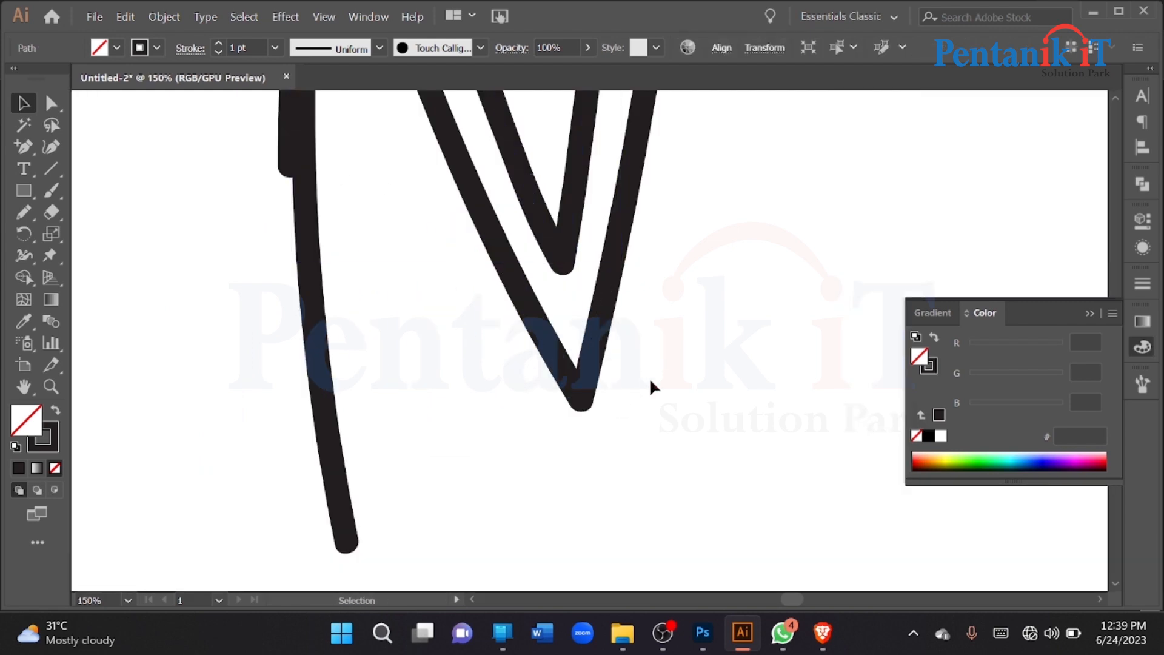
pyautogui.click(649, 384)
pyautogui.scroll(3, 605, 287)
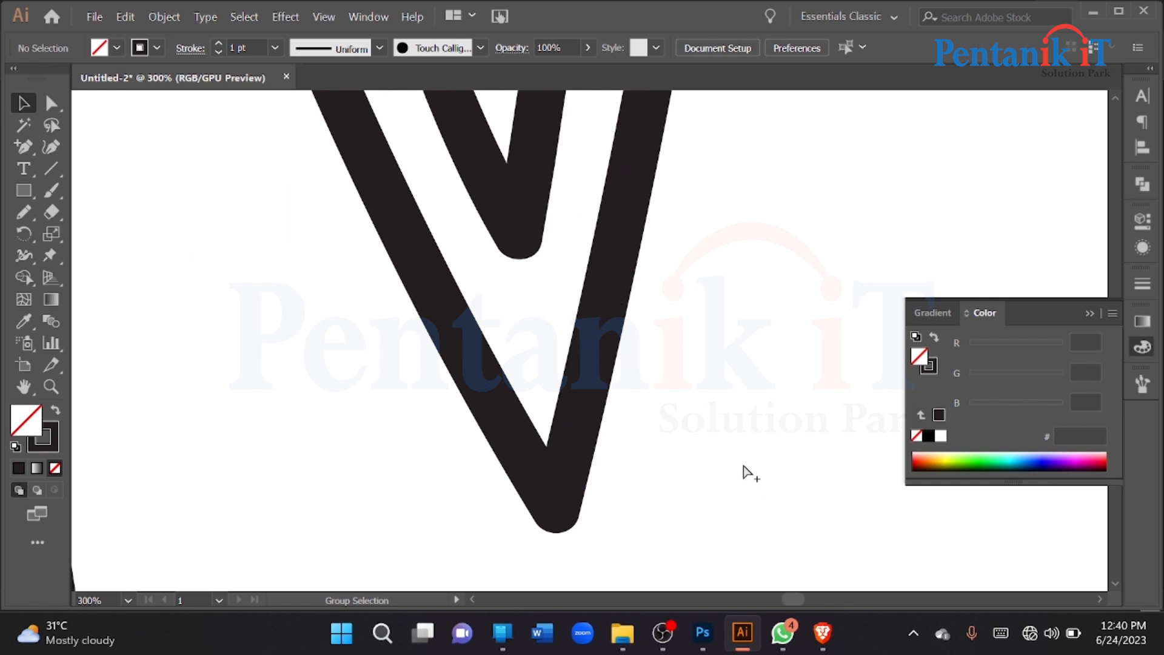
pyautogui.scroll(-5, 663, 408)
# Paint another letter N with the Paintbrush in the empty area left of the overlapping pair
pyautogui.click(50, 191)
pyautogui.hscroll(-2, 351, 252)
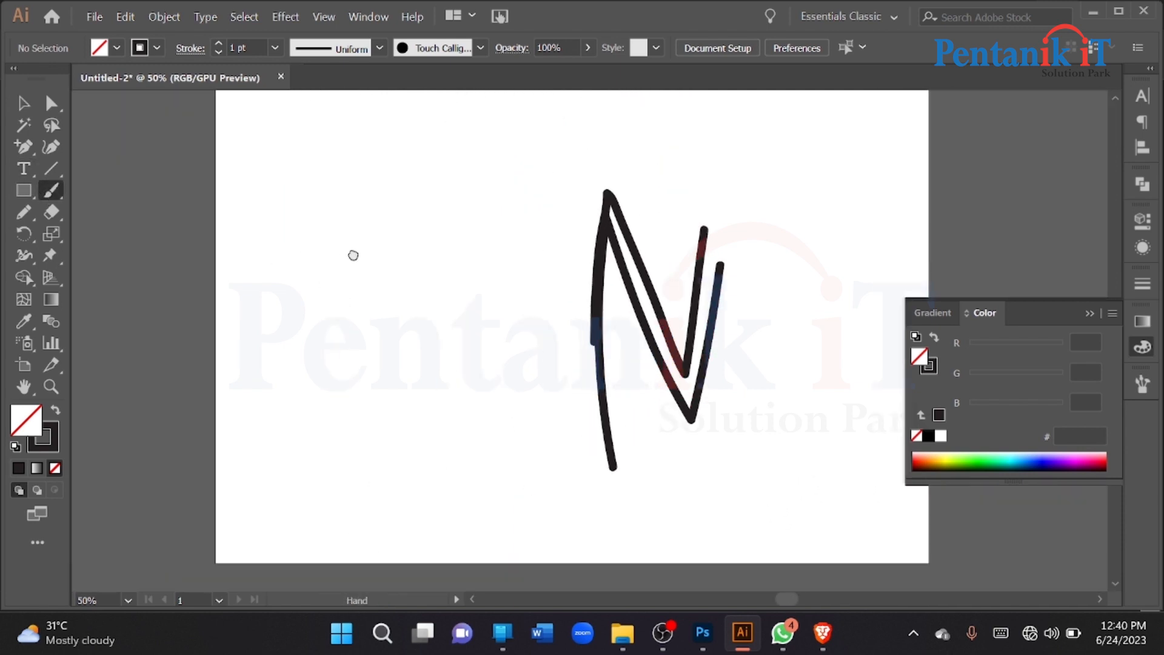
pyautogui.moveTo(313, 348)
pyautogui.mouseDown()
pyautogui.moveTo(316, 312)
pyautogui.moveTo(349, 273)
pyautogui.moveTo(412, 338)
pyautogui.moveTo(461, 200)
pyautogui.mouseUp()
# Set the Paintbrush fidelity to Accurate and paint another letter N below the rounded one
pyautogui.doubleClick(45, 195)
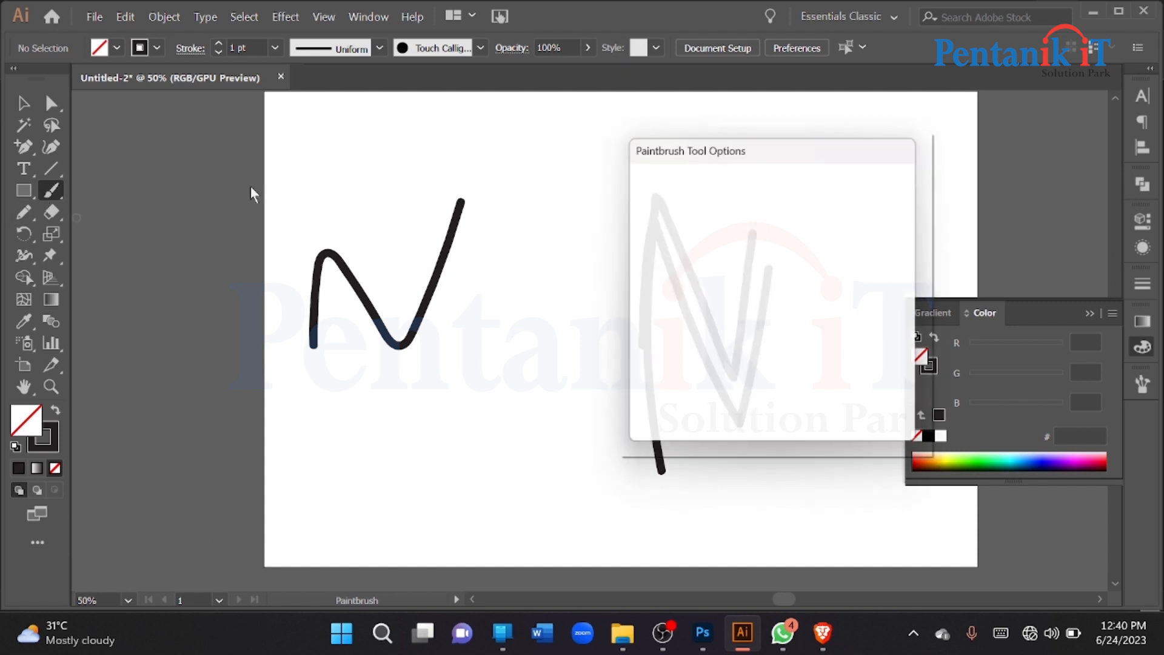
pyautogui.click(779, 410)
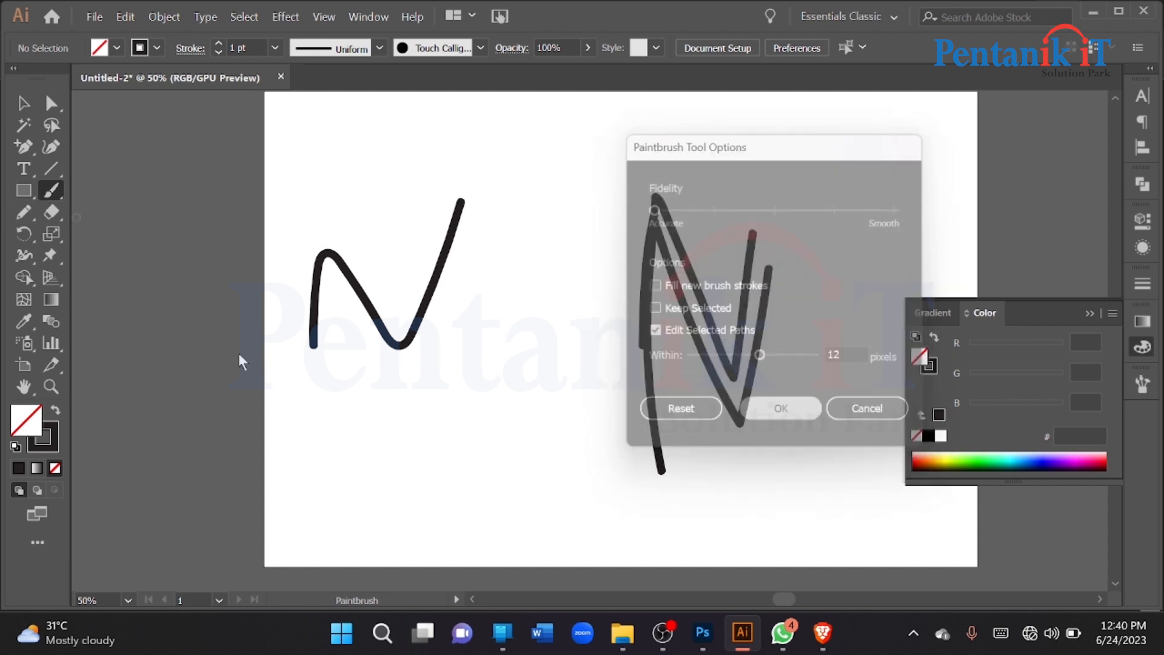
pyautogui.scroll(-2, 328, 408)
pyautogui.moveTo(318, 422)
pyautogui.mouseDown()
pyautogui.moveTo(391, 435)
pyautogui.moveTo(418, 343)
pyautogui.mouseUp()
# Move the new N up over the rounded one and delete the older overlapping pair on the right
pyautogui.click(24, 103)
pyautogui.moveTo(397, 440); pyautogui.dragTo(400, 262)
pyautogui.moveTo(588, 228); pyautogui.dragTo(782, 407)
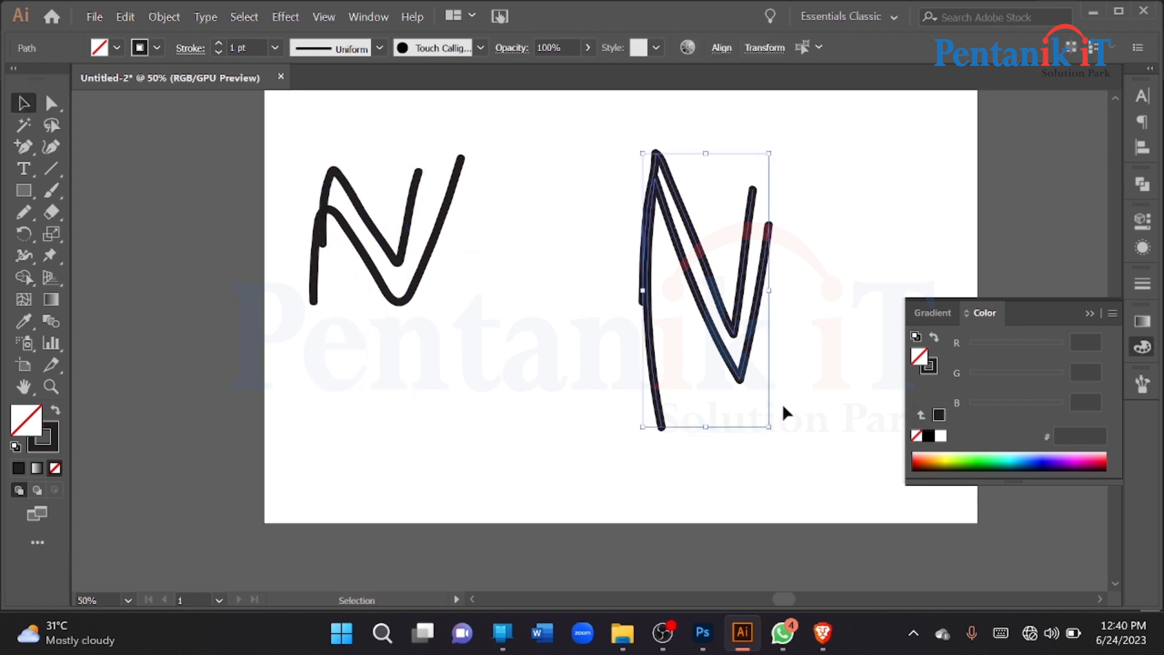
pyautogui.press('Delete')
# Adjust the sharper N's position over the rounded one and compare their lower corners up close
pyautogui.scroll(3, 405, 276)
pyautogui.moveTo(385, 235); pyautogui.dragTo(374, 255)
pyautogui.click(414, 389)
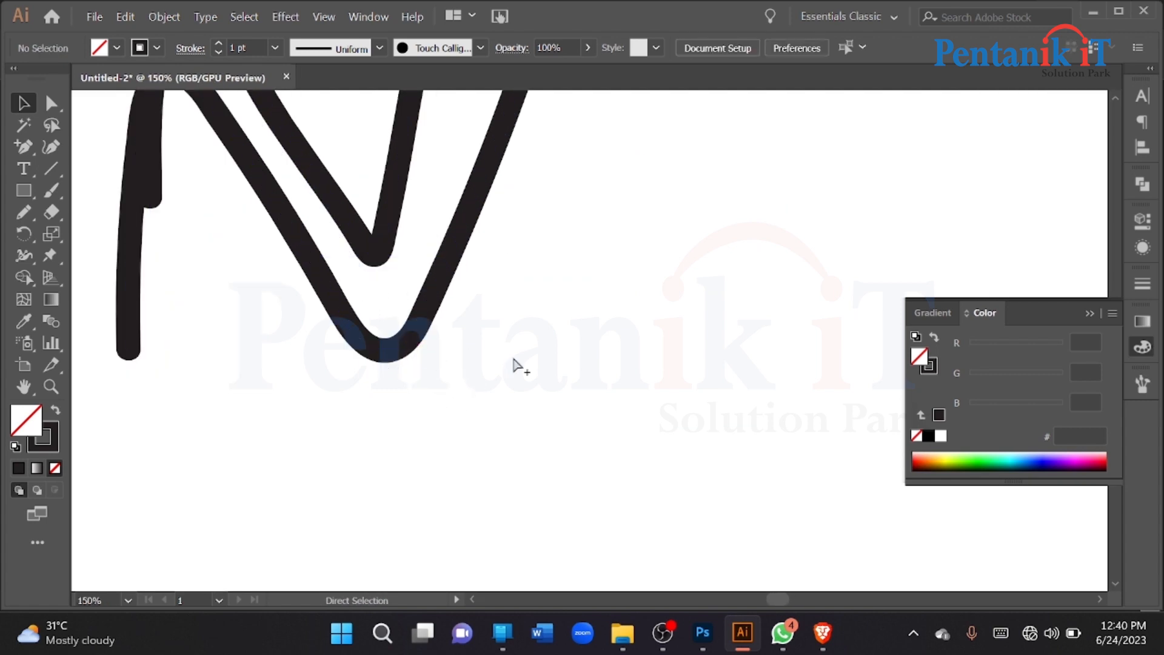
pyautogui.scroll(-2, 513, 360)
pyautogui.scroll(1, 445, 267)
pyautogui.moveTo(439, 308); pyautogui.dragTo(494, 308)
pyautogui.click(465, 343)
pyautogui.scroll(2, 428, 304)
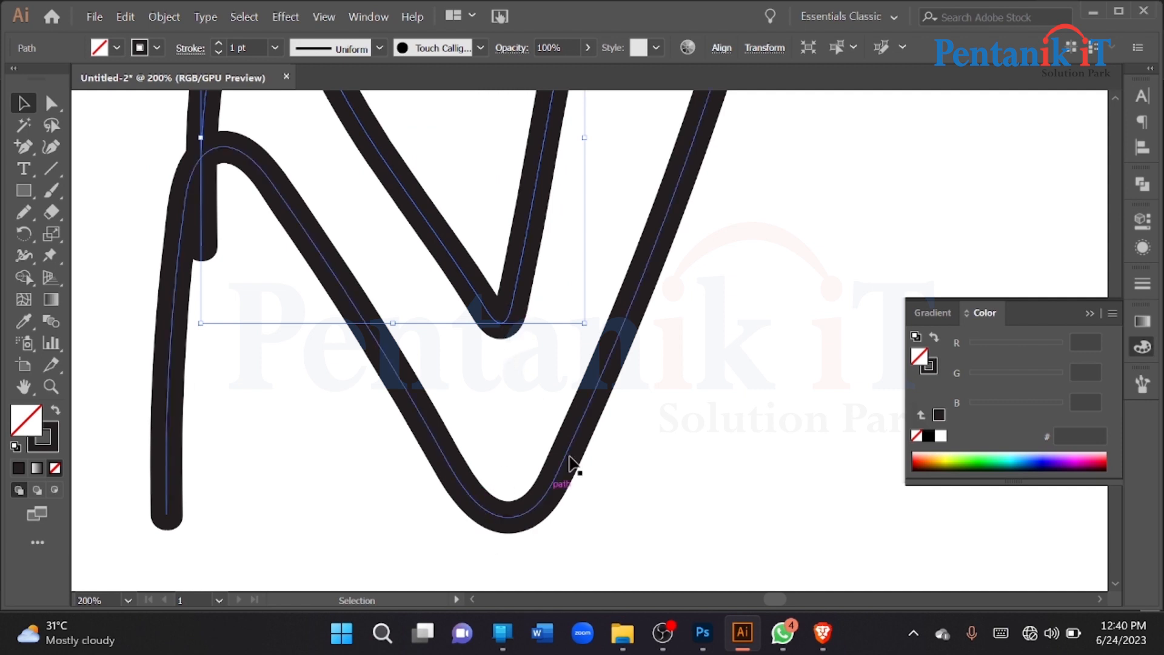
pyautogui.scroll(-2, 546, 485)
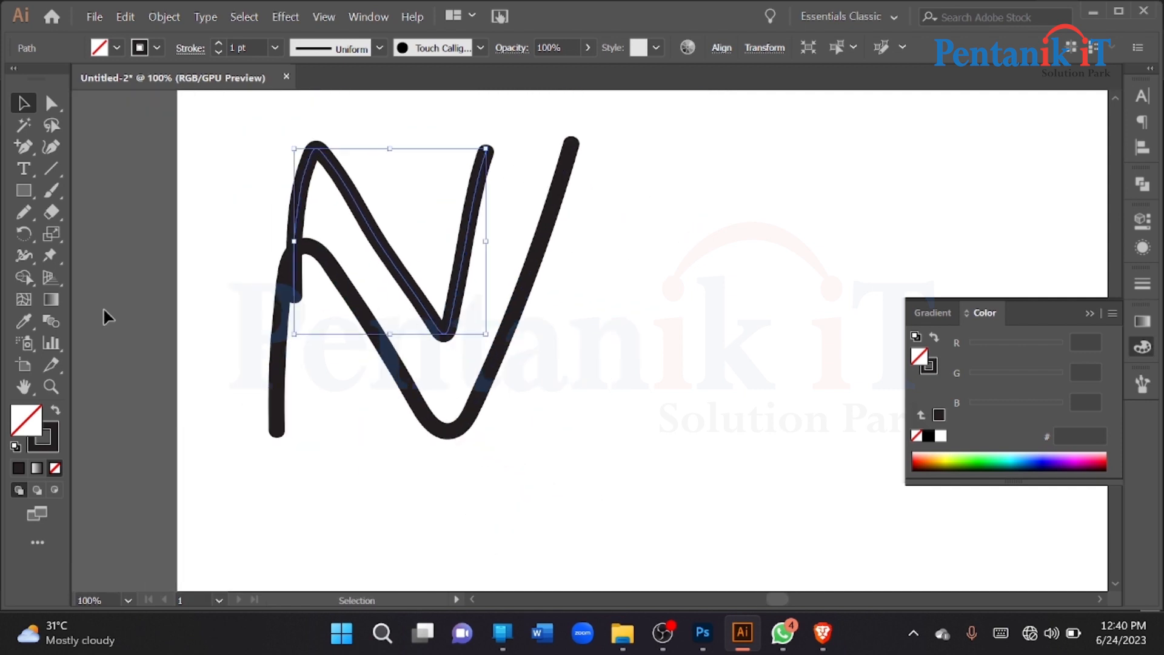
# Set the Paintbrush fidelity to the middle mark between Accurate and Smooth
pyautogui.click(51, 194)
pyautogui.doubleClick(52, 196)
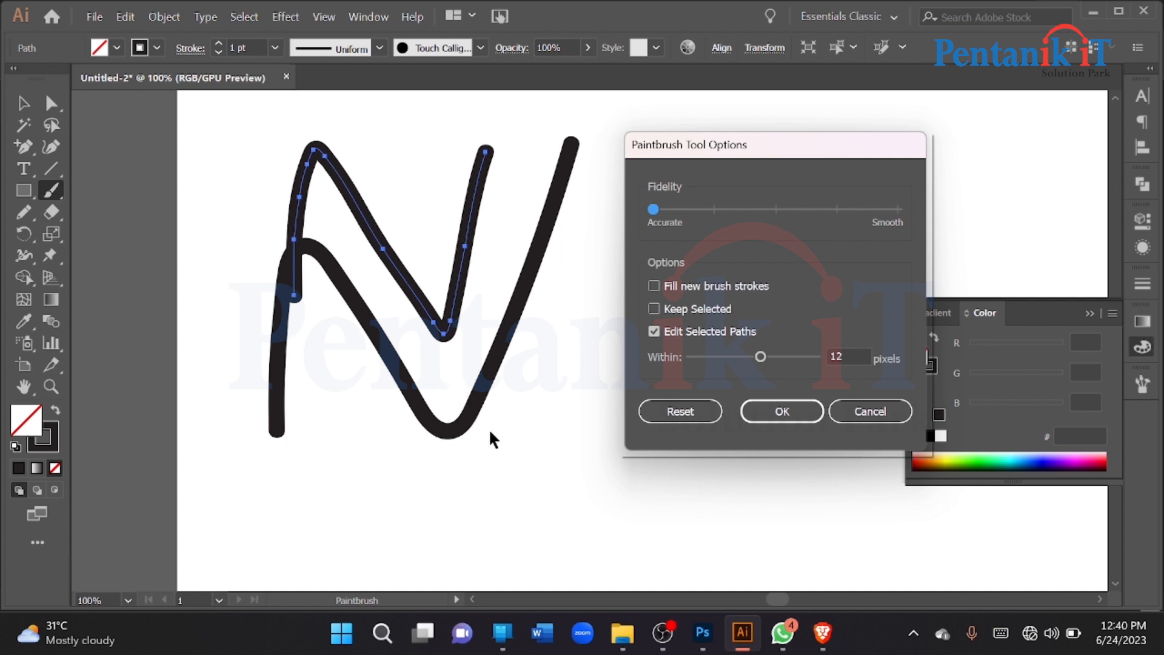
pyautogui.click(773, 212)
pyautogui.click(793, 405)
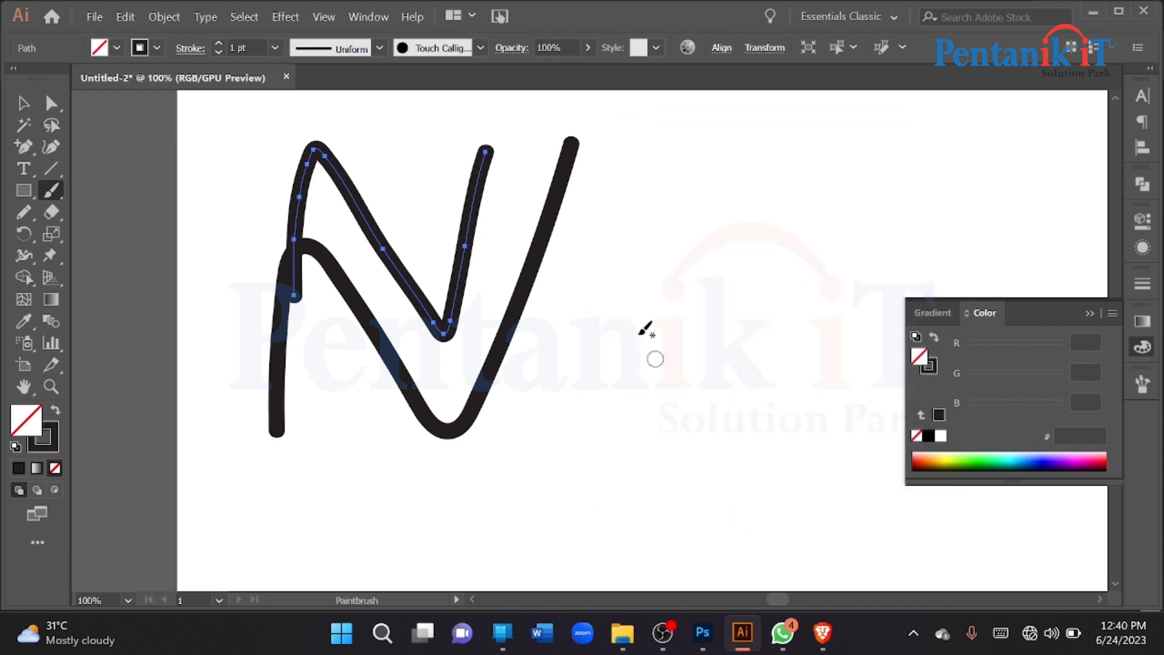
# Paint a zigzag stroke to the right of the two Ns and check the shape of its peak
pyautogui.moveTo(611, 352); pyautogui.dragTo(666, 449)
pyautogui.moveTo(689, 411); pyautogui.dragTo(806, 502)
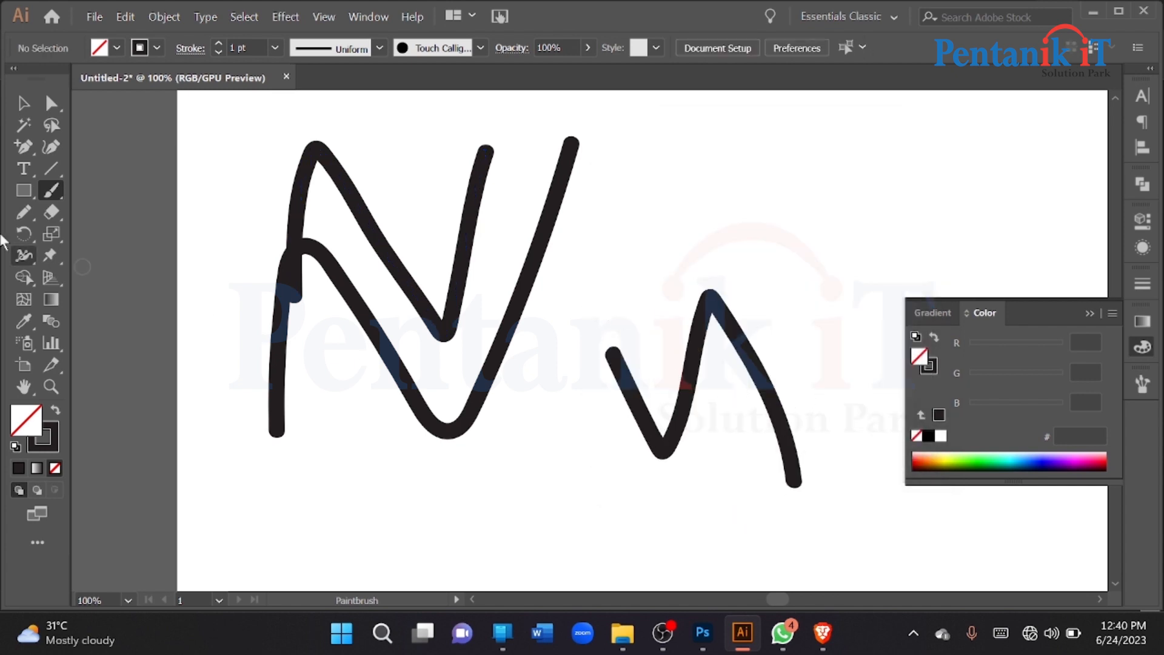
pyautogui.click(23, 103)
pyautogui.scroll(5, 708, 296)
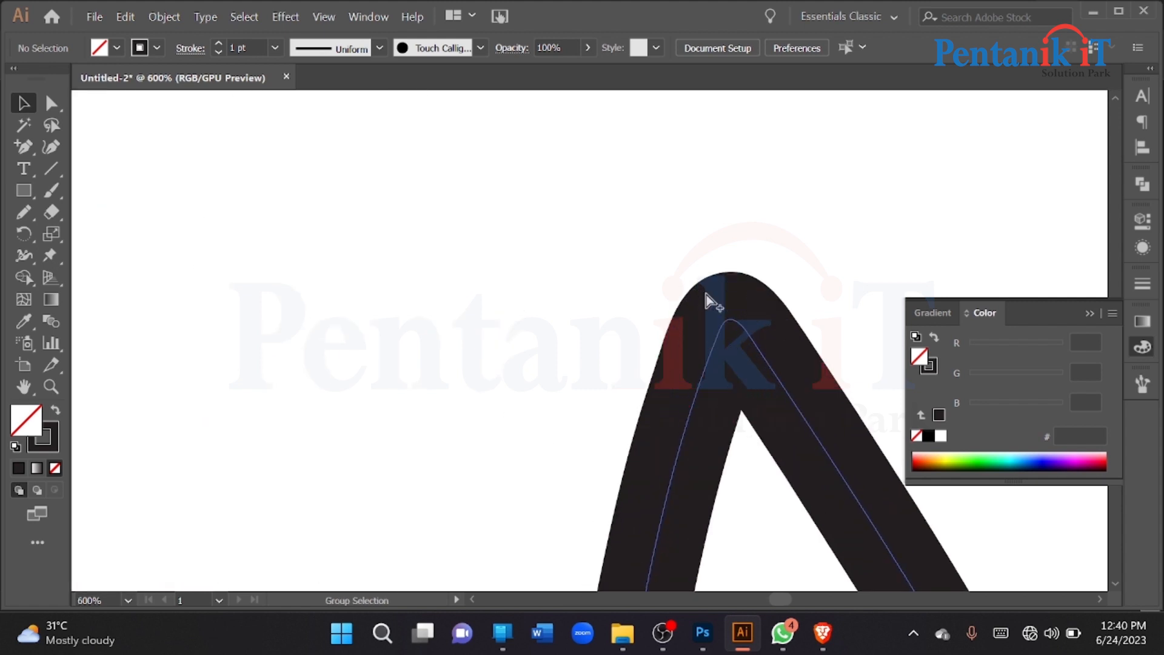
pyautogui.scroll(-5, 670, 305)
# Delete both Ns and the zigzag stroke from the artboard
pyautogui.moveTo(182, 235); pyautogui.dragTo(798, 451)
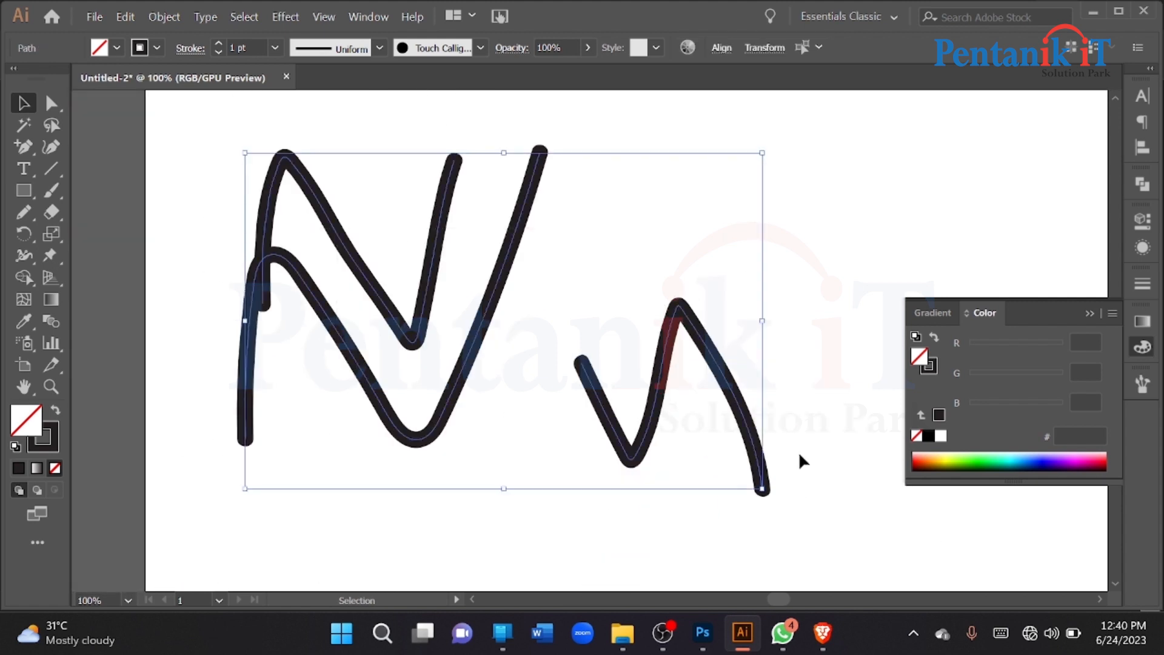
pyautogui.press('Delete')
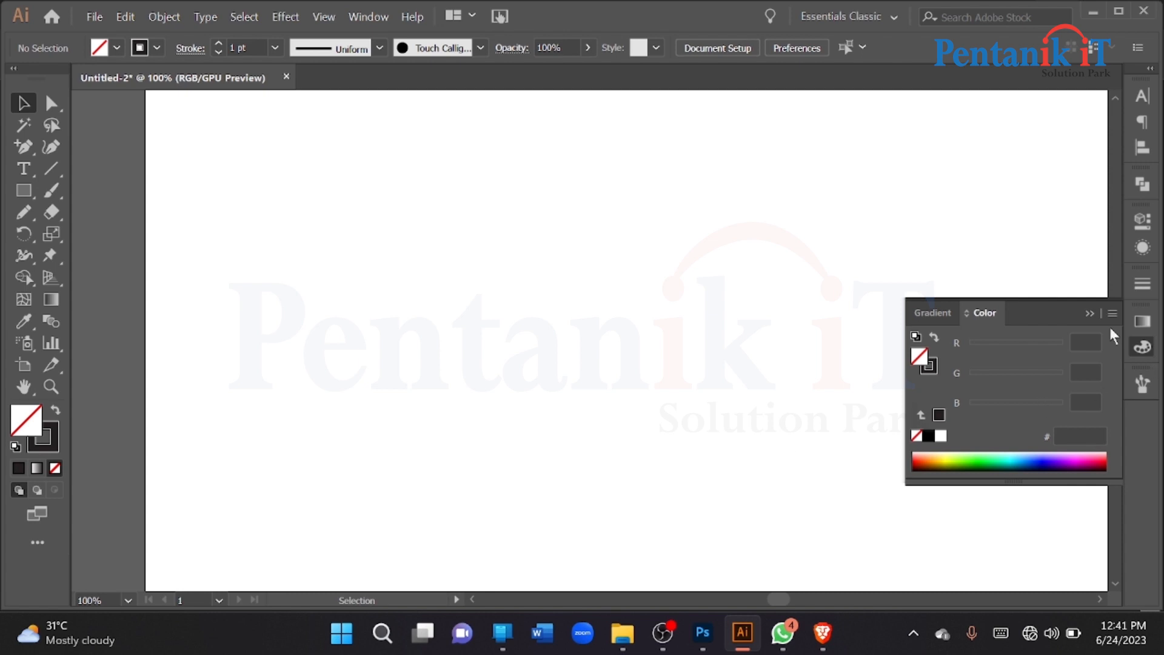
# Collapse the Color panel, then undock the Brushes panel and close it
pyautogui.click(1095, 315)
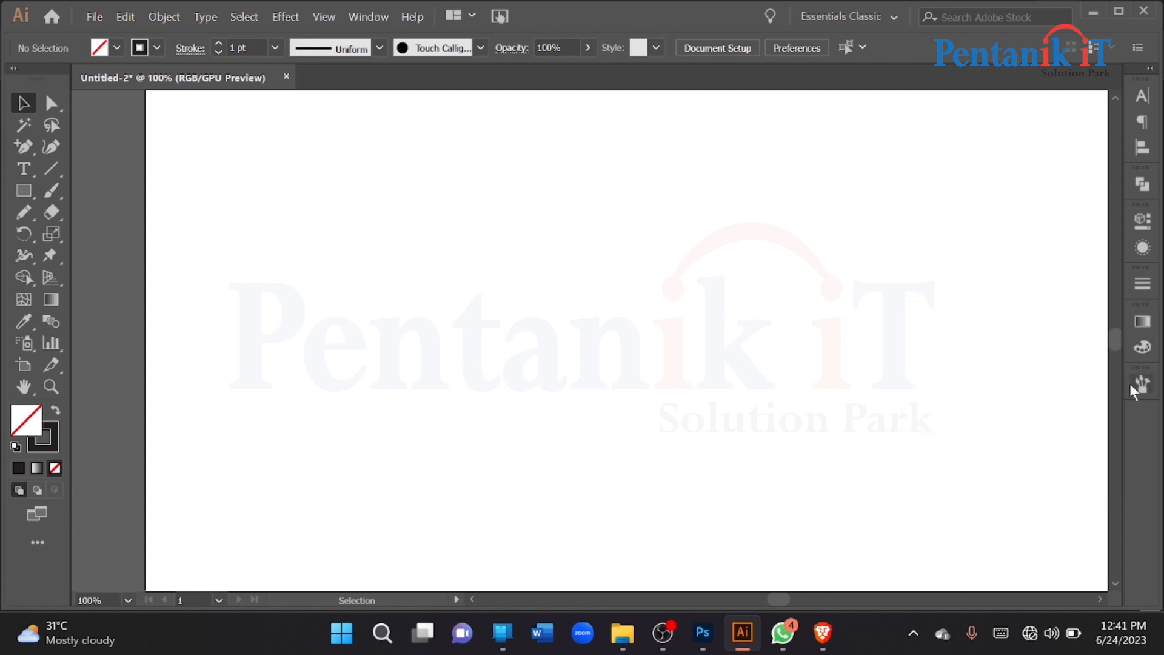
pyautogui.moveTo(1133, 383); pyautogui.dragTo(712, 387)
pyautogui.click(750, 358)
# Reopen the Brushes panel and dock it as an icon below the Color panel's icon
pyautogui.click(373, 18)
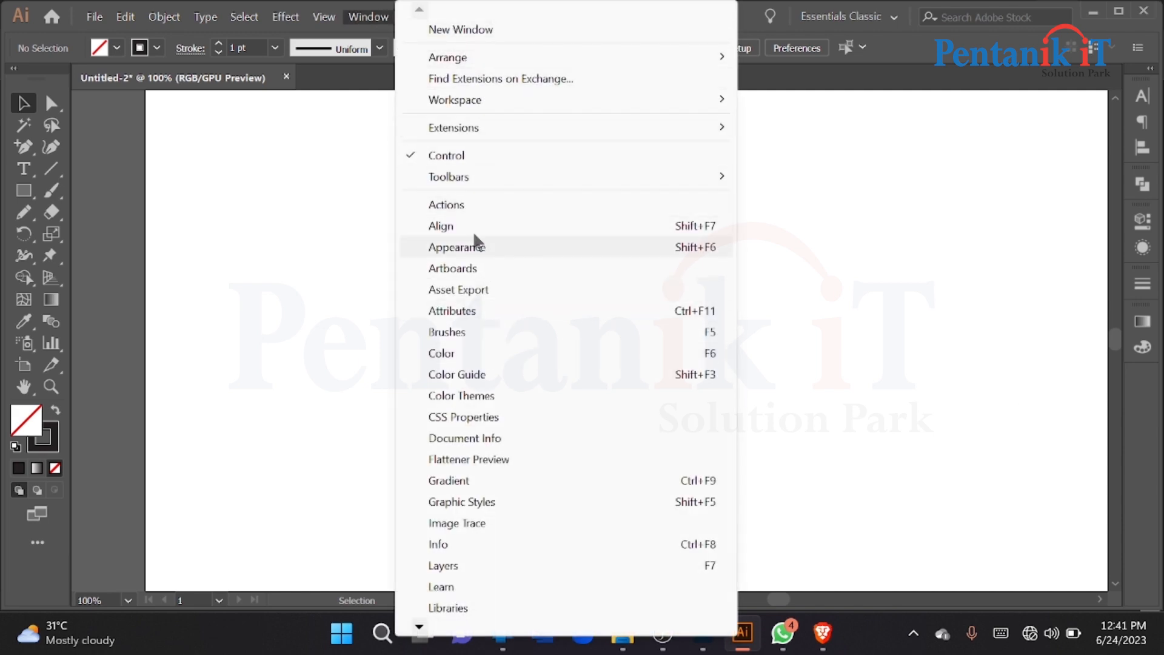
pyautogui.click(552, 337)
pyautogui.moveTo(593, 281)
pyautogui.mouseDown()
pyautogui.moveTo(703, 237)
pyautogui.moveTo(684, 247)
pyautogui.moveTo(1140, 437)
pyautogui.moveTo(1143, 387)
pyautogui.mouseUp()
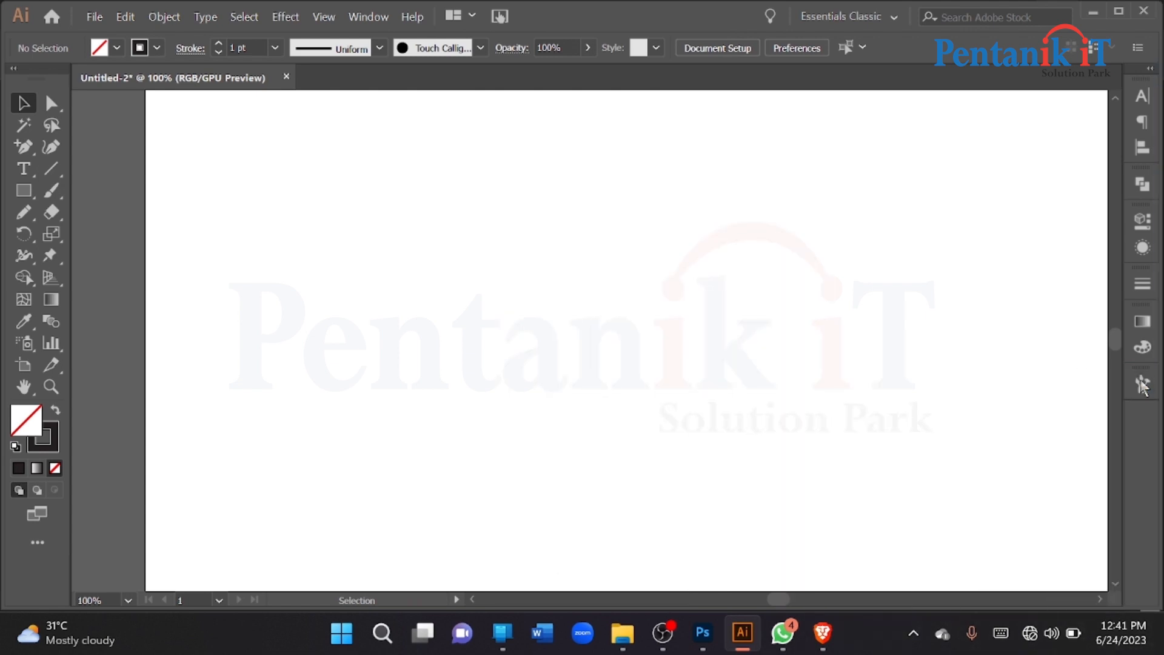
# Expand the Brushes panel and paint a looping curl mid-artboard using the Paintbrush tool with the 5 pt. Round brush
pyautogui.click(1144, 388)
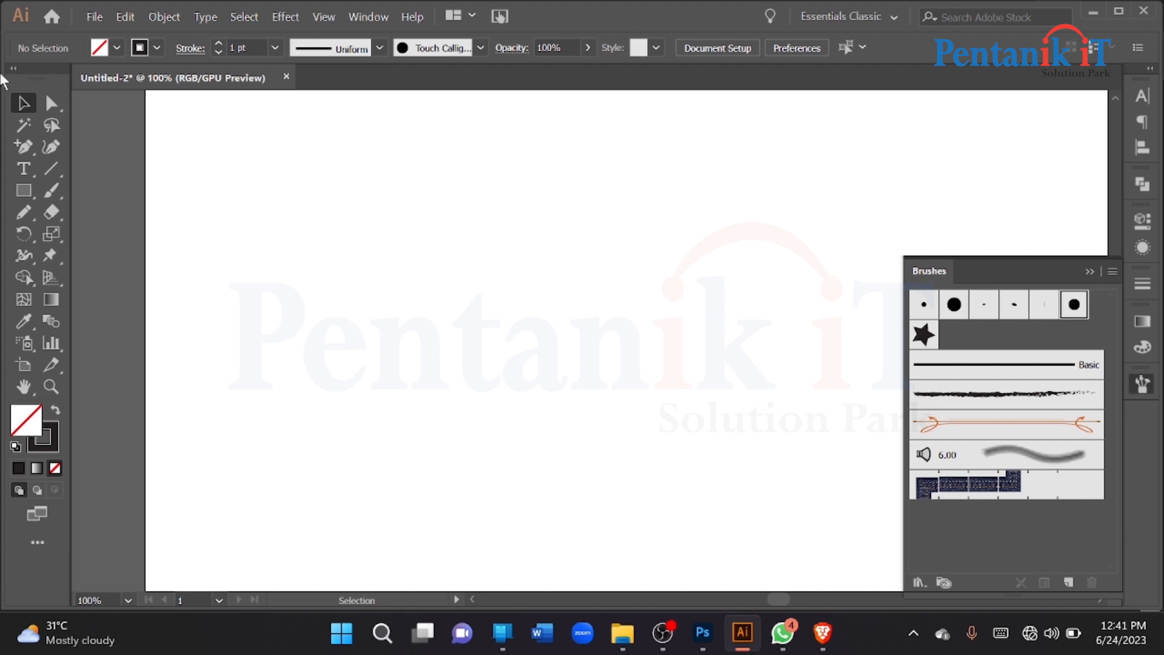
pyautogui.click(51, 189)
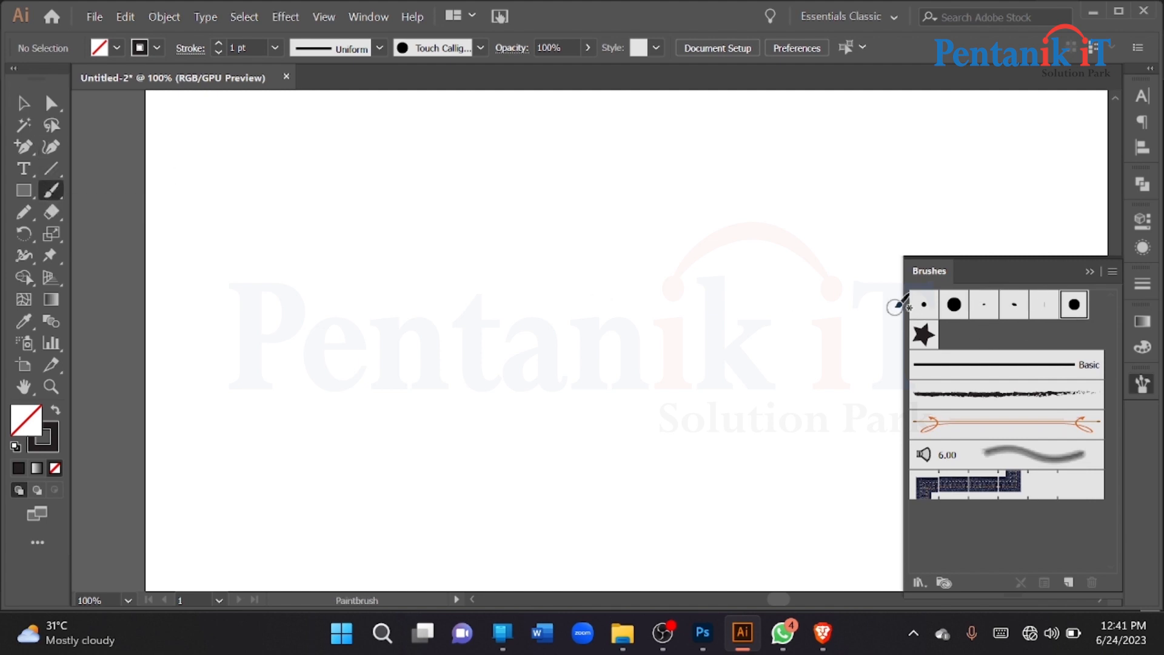
pyautogui.click(920, 309)
pyautogui.moveTo(393, 382)
pyautogui.mouseDown()
pyautogui.moveTo(597, 361)
pyautogui.moveTo(514, 282)
pyautogui.mouseUp()
# Paint two curled strokes above the looping curl with the 3 pt. Oval brush
pyautogui.click(983, 304)
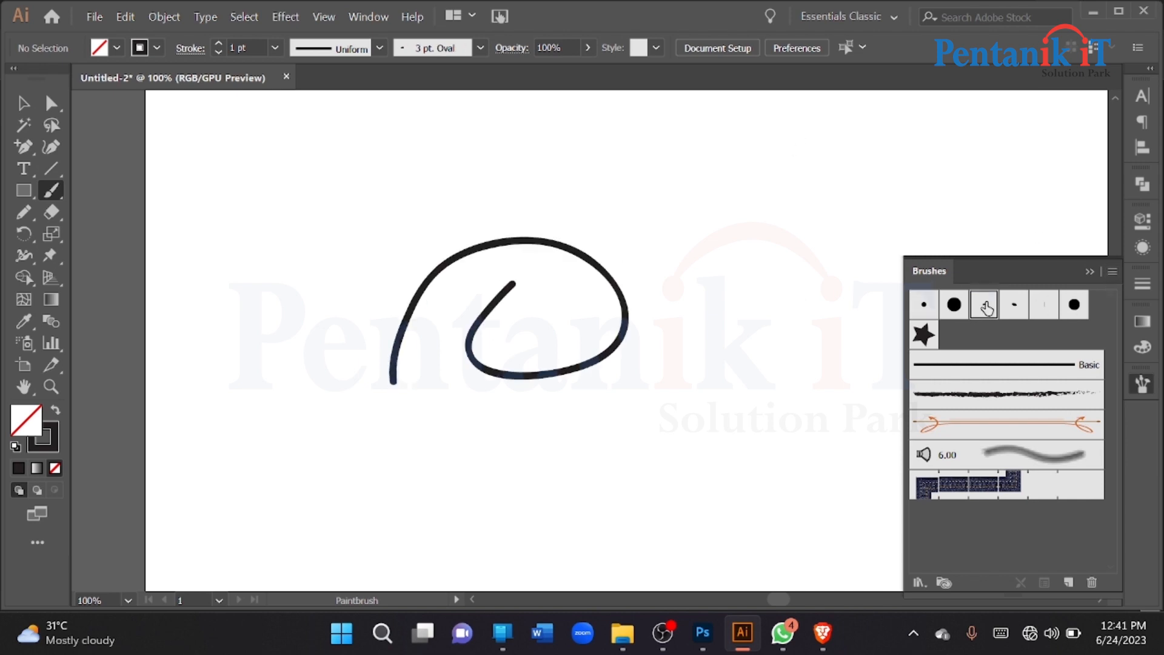
pyautogui.scroll(2, 534, 240)
pyautogui.moveTo(347, 205)
pyautogui.mouseDown()
pyautogui.moveTo(436, 185)
pyautogui.moveTo(231, 279)
pyautogui.mouseUp()
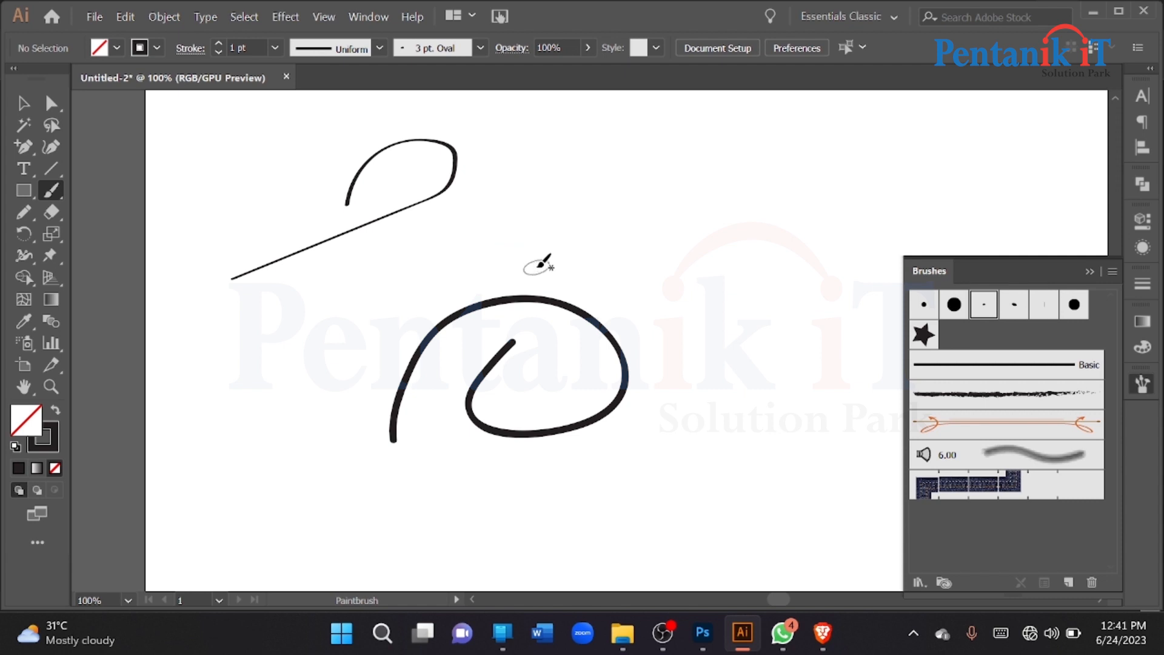
pyautogui.moveTo(523, 262)
pyautogui.mouseDown()
pyautogui.moveTo(620, 231)
pyautogui.moveTo(615, 258)
pyautogui.moveTo(736, 250)
pyautogui.mouseUp()
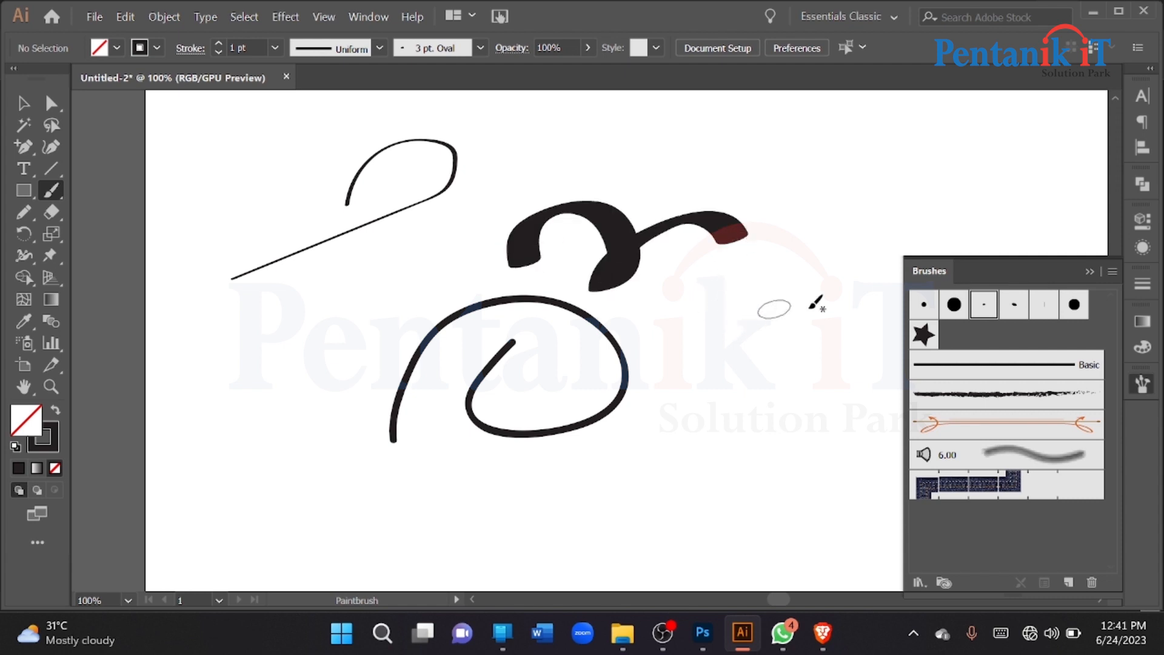
# Paint a looped stroke beside the curl with the 5 pt. Round brush and another above with the 3 pt. Oval brush
pyautogui.click(924, 305)
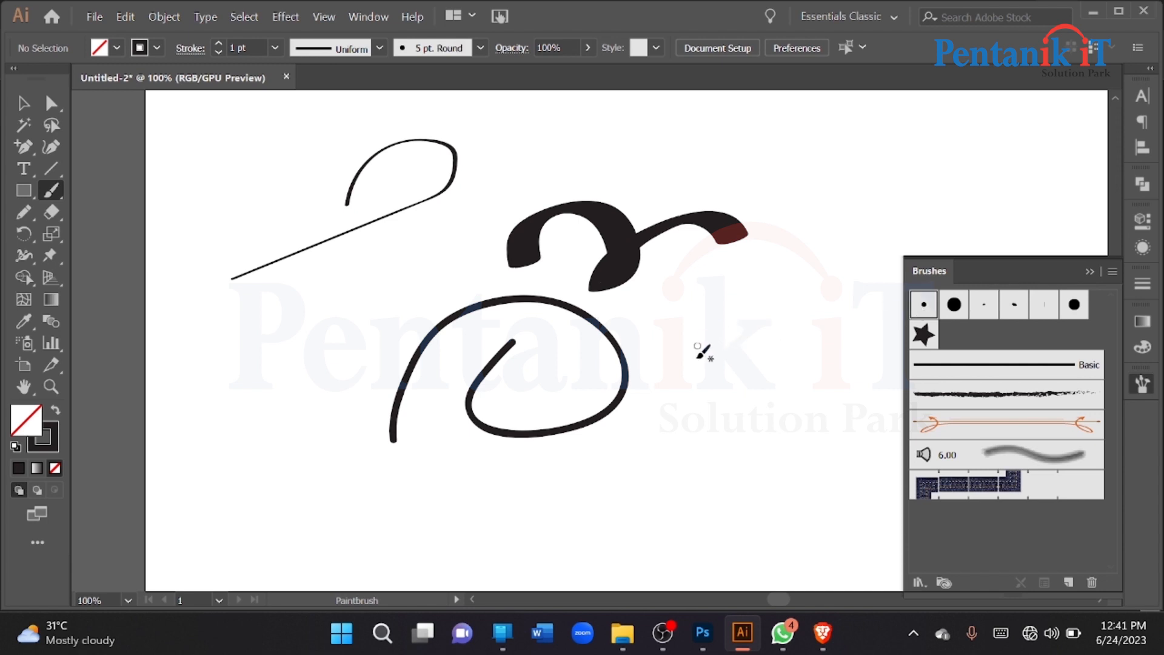
pyautogui.moveTo(690, 373)
pyautogui.mouseDown()
pyautogui.moveTo(785, 330)
pyautogui.moveTo(882, 214)
pyautogui.mouseUp()
pyautogui.click(983, 306)
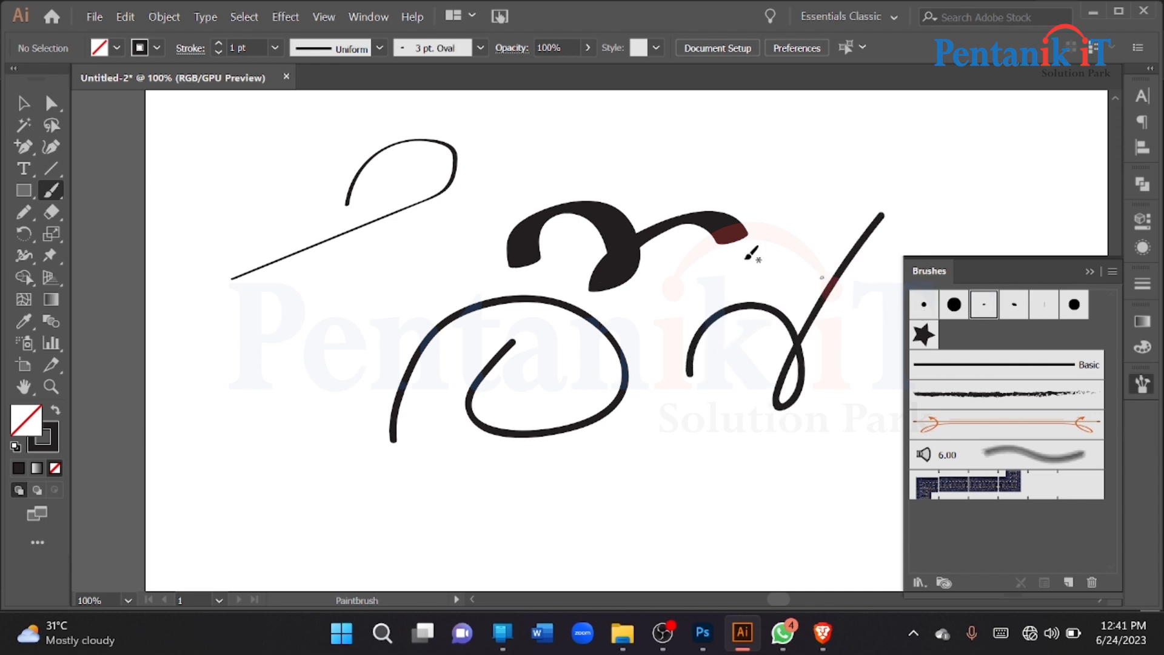
pyautogui.scroll(5, 665, 213)
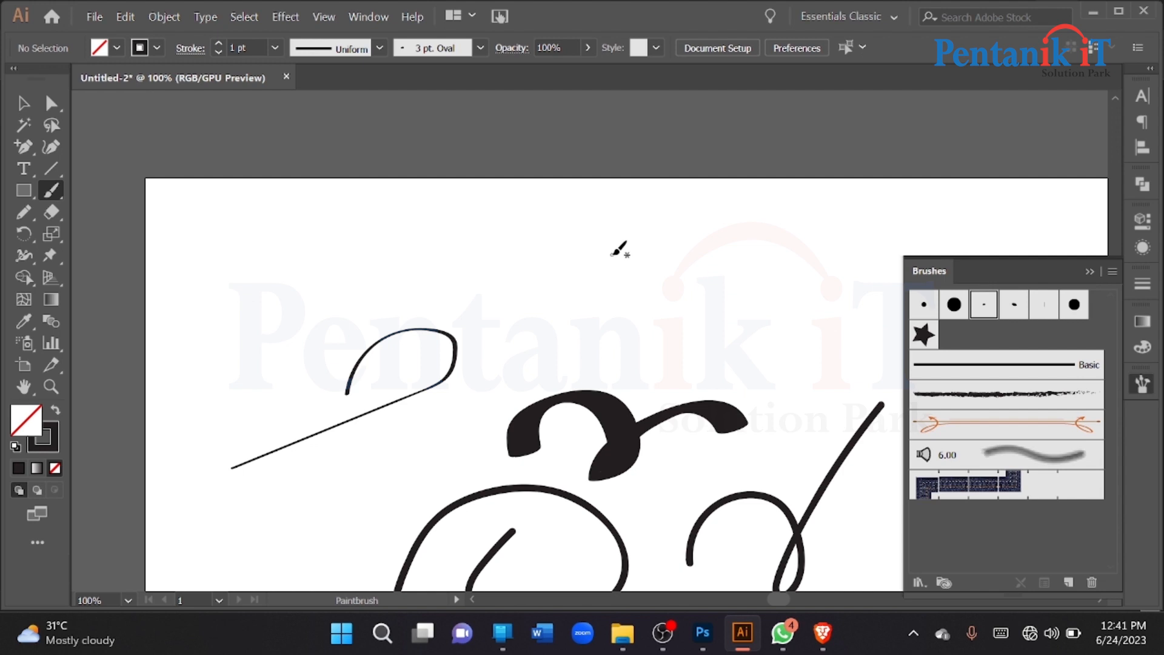
pyautogui.moveTo(528, 285)
pyautogui.mouseDown()
pyautogui.moveTo(573, 237)
pyautogui.moveTo(613, 326)
pyautogui.moveTo(861, 222)
pyautogui.mouseUp()
# Paint two looping strokes with the 5 pt. Flat brush, one near the artboard's upper edge and one above the artboard
pyautogui.scroll(-1, 928, 231)
pyautogui.click(1043, 305)
pyautogui.scroll(2, 327, 253)
pyautogui.moveTo(225, 332)
pyautogui.mouseDown()
pyautogui.moveTo(276, 364)
pyautogui.moveTo(525, 193)
pyautogui.mouseUp()
pyautogui.scroll(4, 340, 273)
pyautogui.moveTo(389, 218)
pyautogui.mouseDown()
pyautogui.moveTo(529, 279)
pyautogui.moveTo(733, 246)
pyautogui.moveTo(726, 253)
pyautogui.mouseUp()
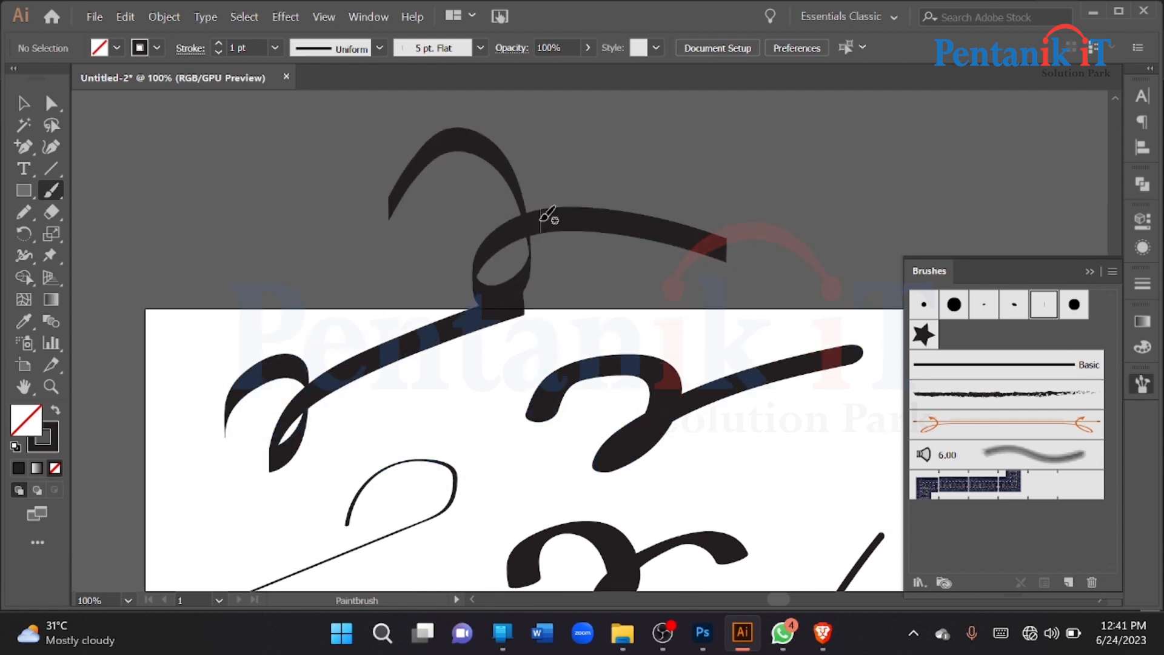
# Select all the painted strokes and delete them
pyautogui.scroll(-7, 766, 318)
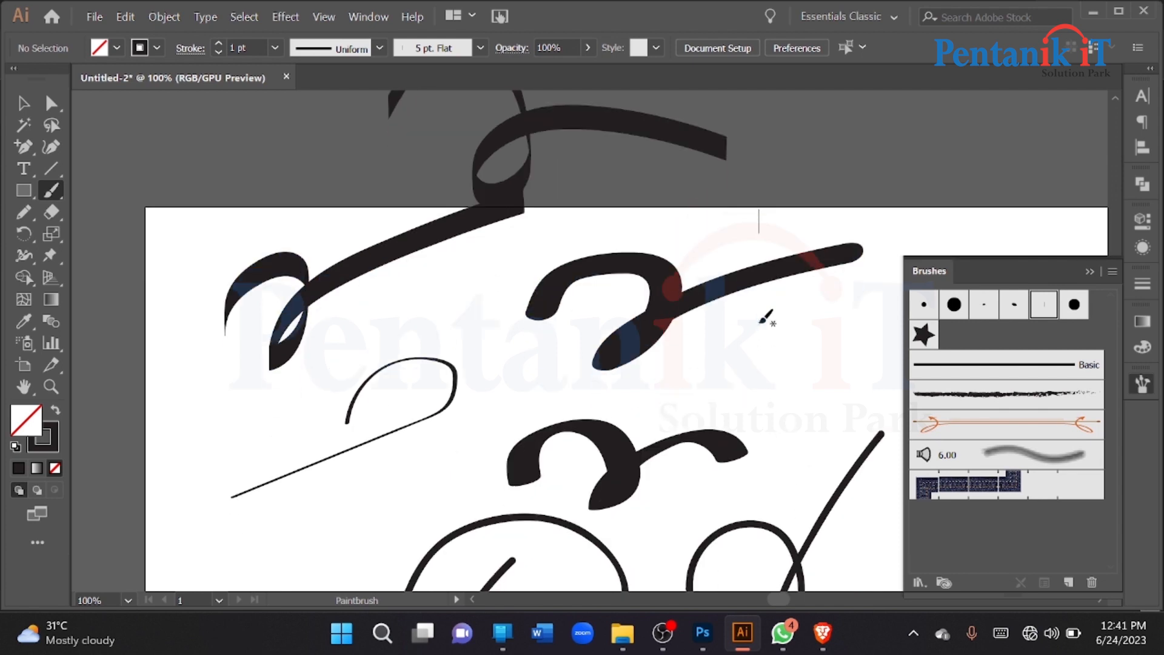
pyautogui.scroll(-4, 766, 318)
pyautogui.hotkey('ctrl', '-')
pyautogui.hotkey('ctrl', '-')
pyautogui.hotkey('ctrl', '-')
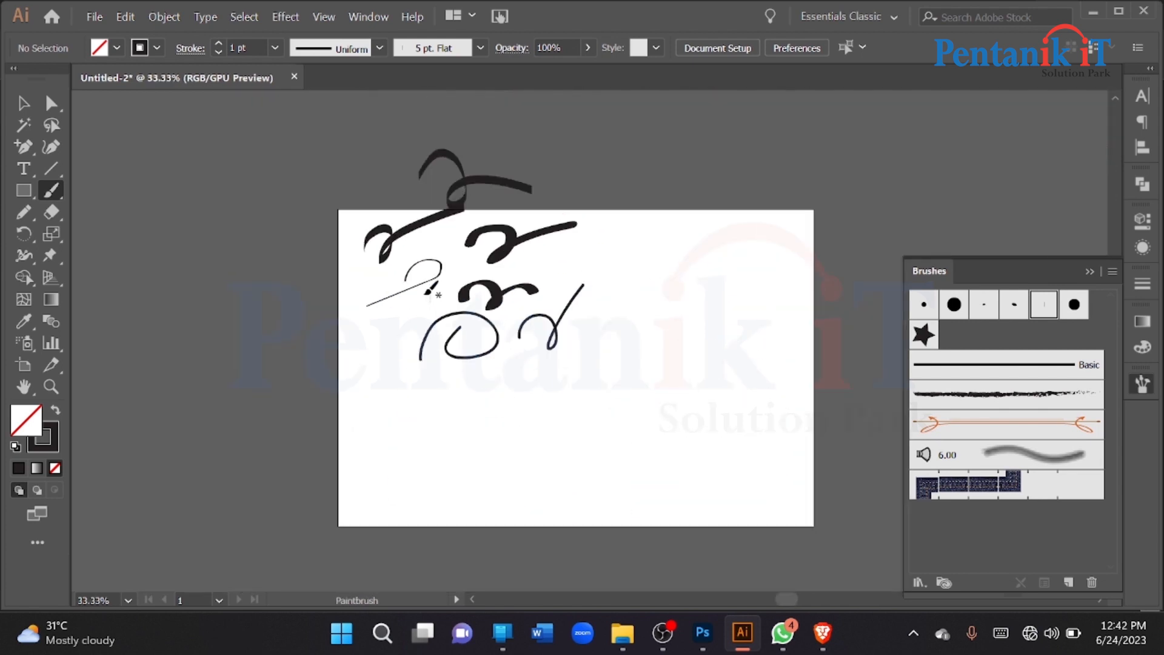
pyautogui.hotkey('ctrl', 'a')
pyautogui.press('Delete')
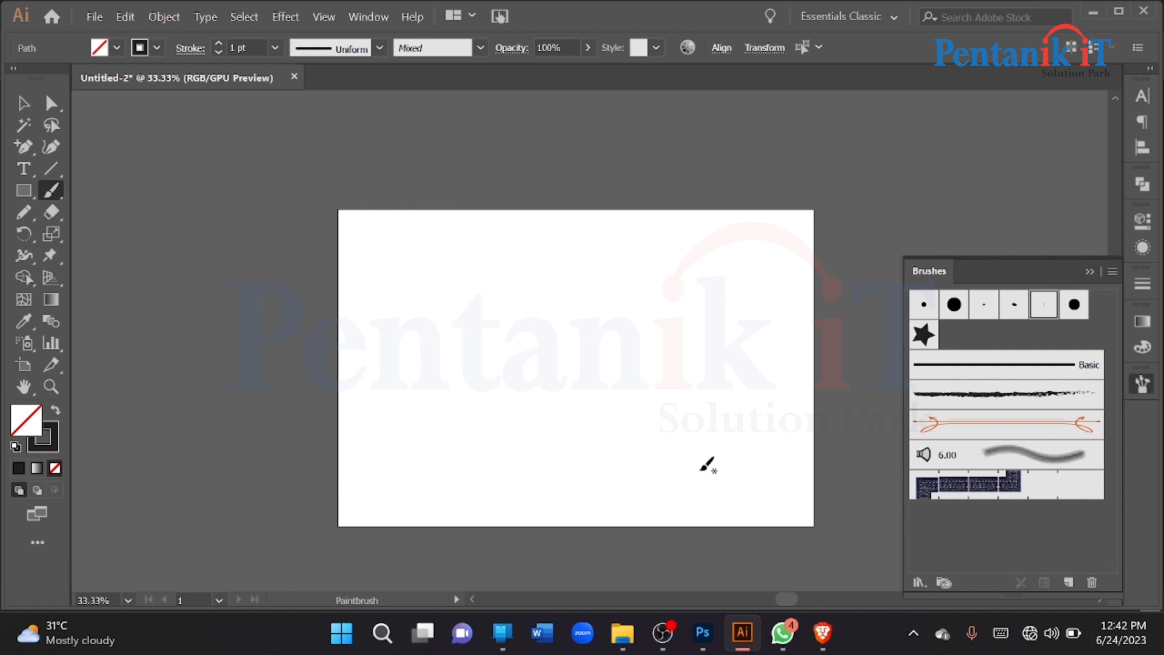
# Open the Arrows_Special brush library, lengthen its panel, and move it over the Brushes panel to browse the arrows
pyautogui.click(919, 582)
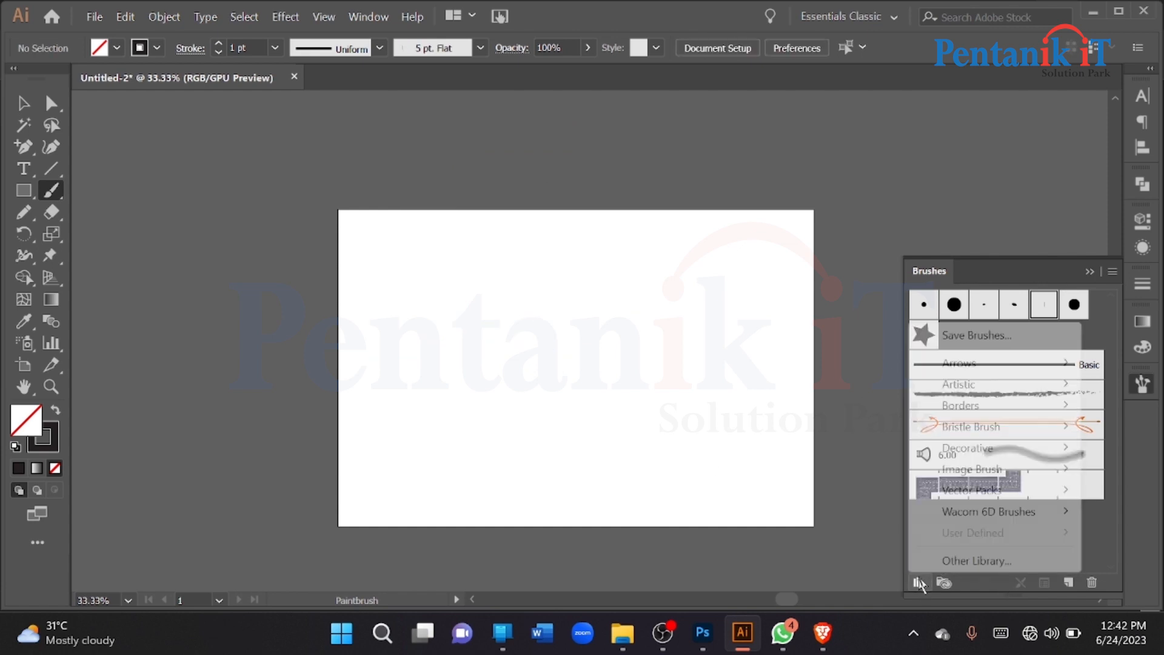
pyautogui.moveTo(988, 362)
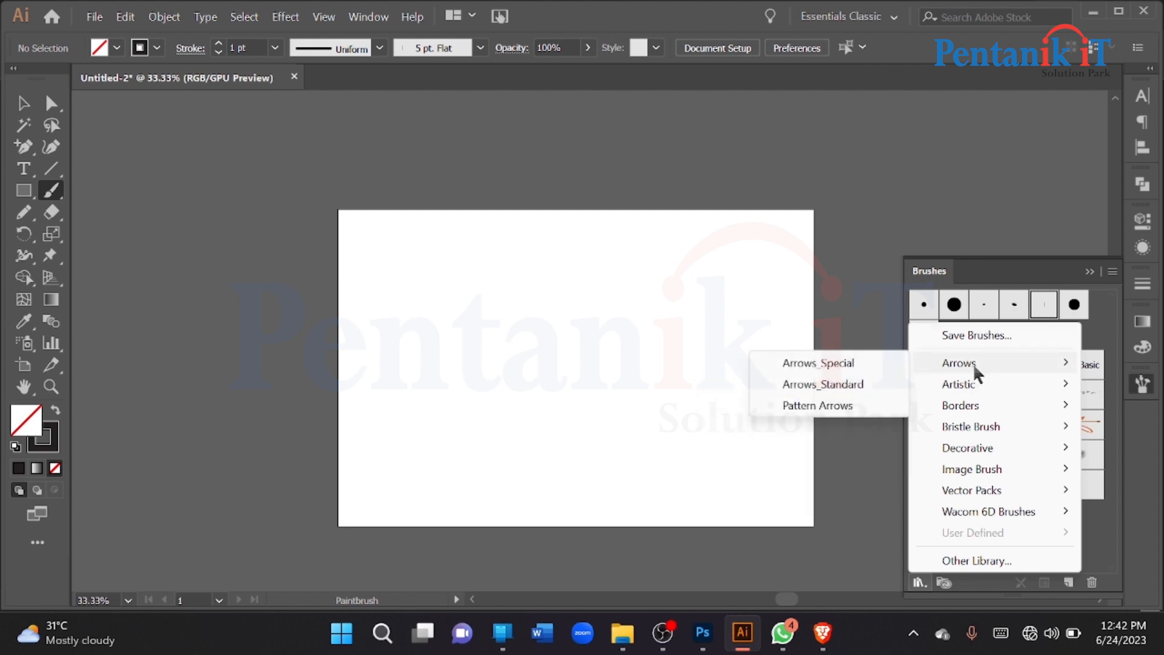
pyautogui.click(869, 361)
pyautogui.moveTo(610, 279); pyautogui.dragTo(775, 188)
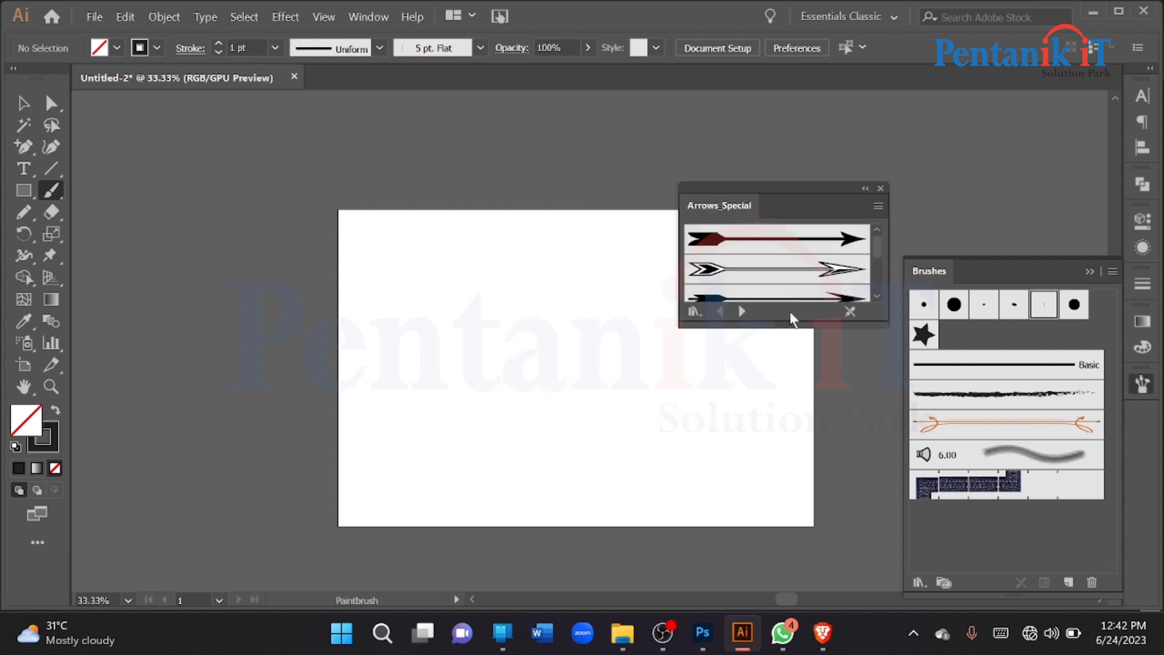
pyautogui.moveTo(791, 325); pyautogui.dragTo(788, 501)
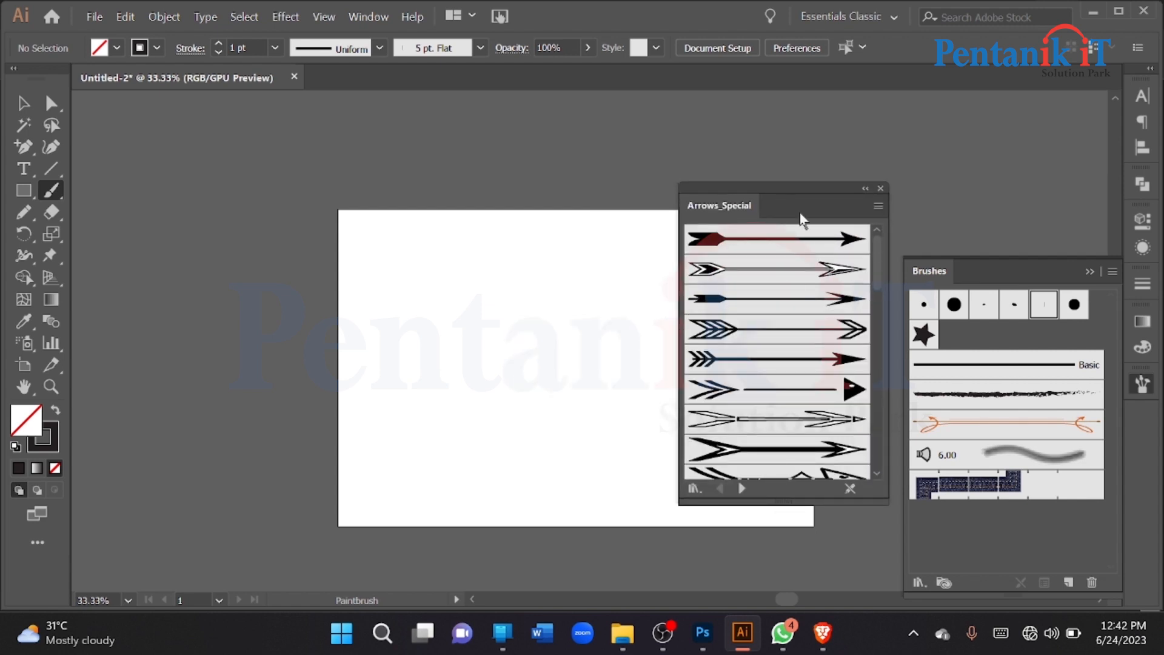
pyautogui.moveTo(803, 189); pyautogui.dragTo(1010, 153)
pyautogui.scroll(-8, 969, 291)
pyautogui.scroll(8, 973, 412)
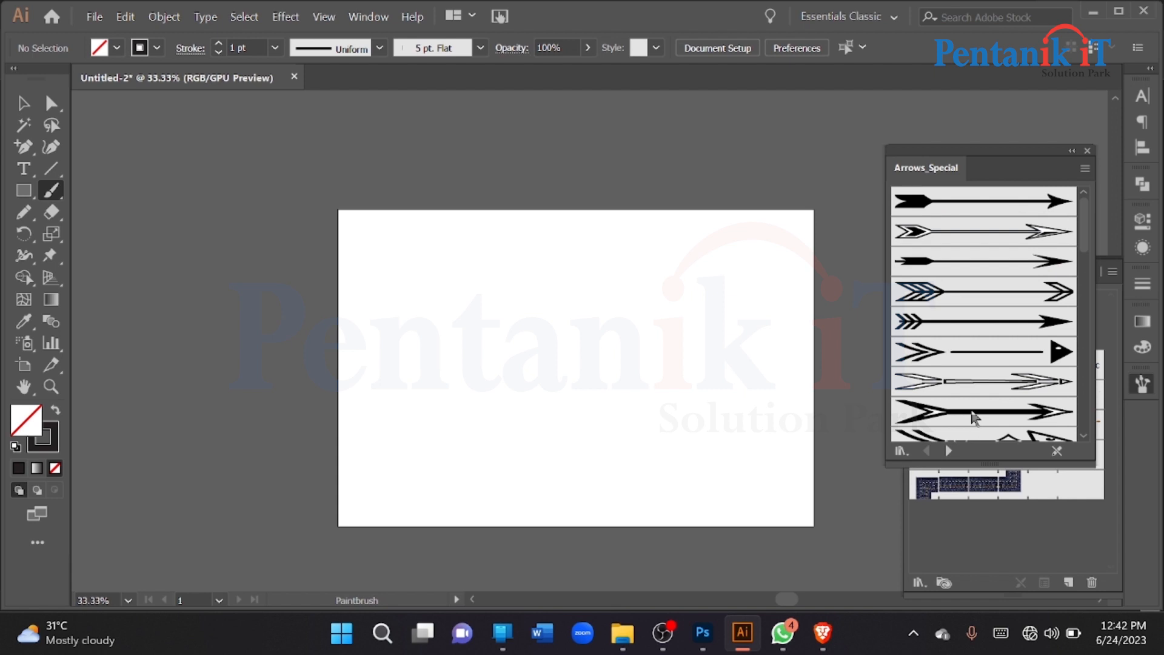
# Paint two curved arrows with the first Arrows_Special brush and an S-shaped arrow with the multi-feathered open-headed brush
pyautogui.click(964, 206)
pyautogui.moveTo(407, 380); pyautogui.dragTo(662, 255)
pyautogui.moveTo(664, 369); pyautogui.dragTo(605, 480)
pyautogui.scroll(1, 600, 488)
pyautogui.click(1027, 292)
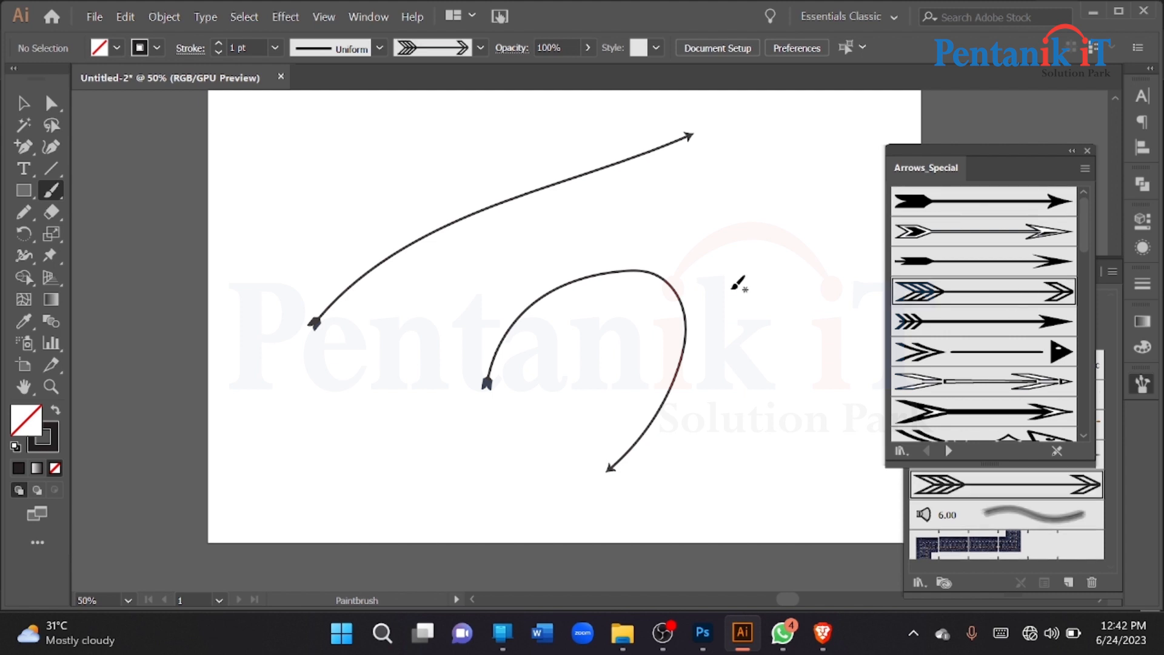
pyautogui.moveTo(732, 306); pyautogui.dragTo(739, 462)
# Paint strokes on the artboard with the black diamond-pattern arrow brush from the Arrows_Special library
pyautogui.scroll(-5, 1019, 327)
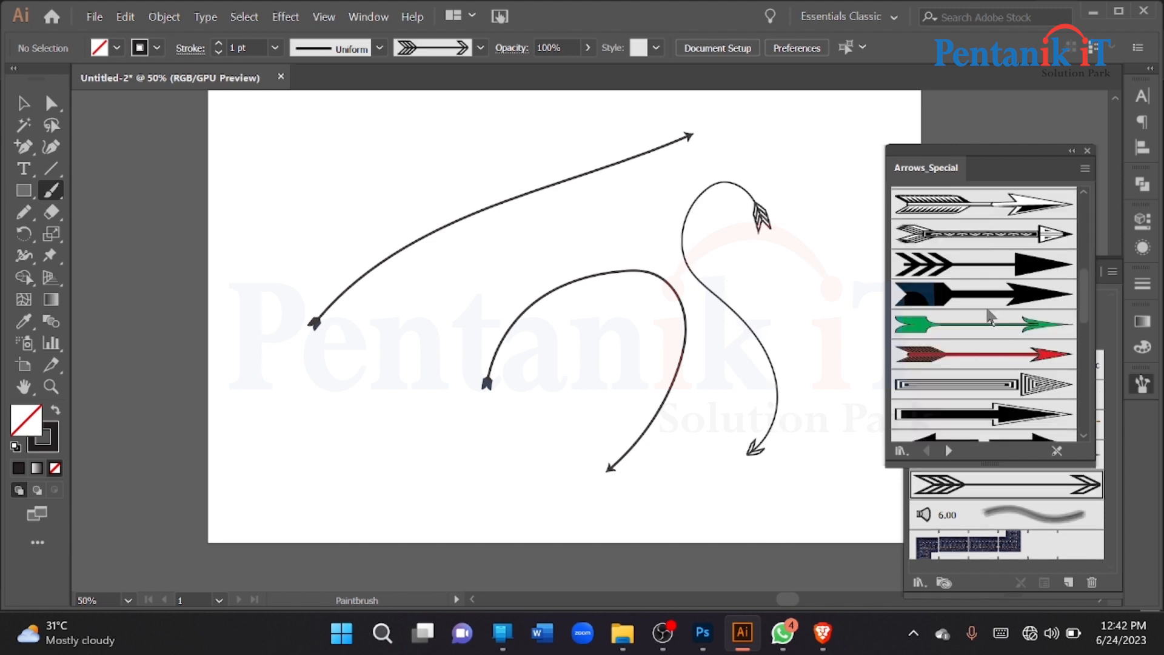
pyautogui.scroll(-6, 971, 394)
pyautogui.click(943, 342)
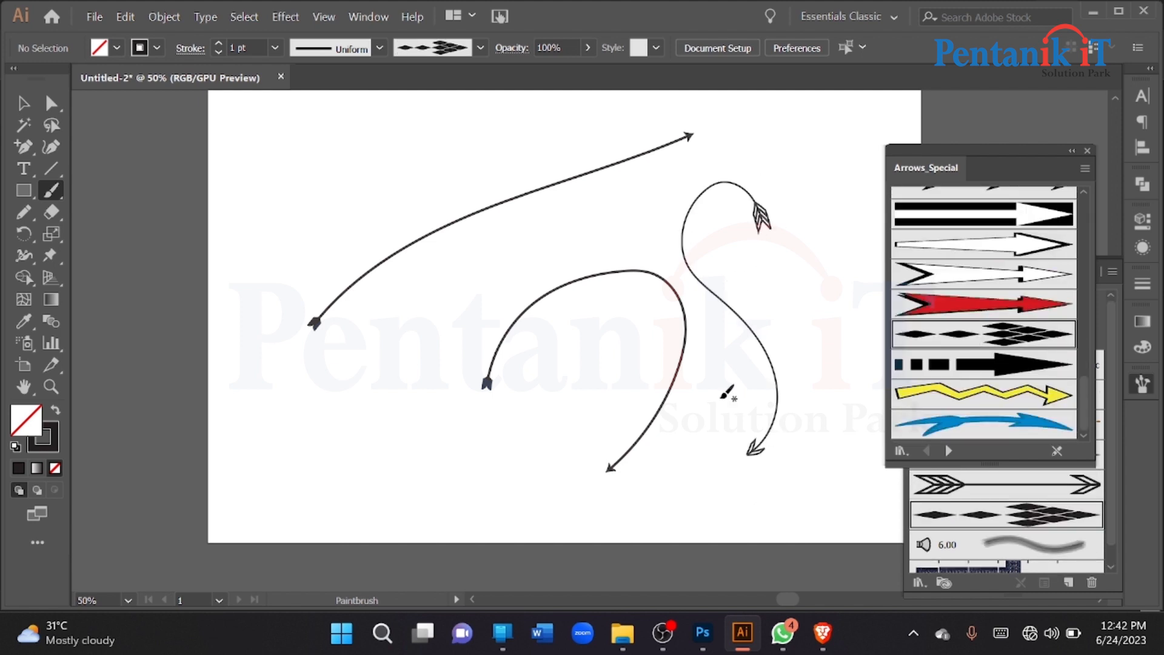
pyautogui.moveTo(373, 424)
pyautogui.mouseDown()
pyautogui.moveTo(419, 397)
pyautogui.moveTo(426, 471)
pyautogui.mouseUp()
pyautogui.moveTo(216, 176); pyautogui.dragTo(401, 148)
# Select all the arrow strokes with the Selection tool and delete them from the artboard
pyautogui.click(13, 101)
pyautogui.scroll(-2, 429, 293)
pyautogui.moveTo(341, 190); pyautogui.dragTo(631, 374)
pyautogui.press('Delete')
pyautogui.scroll(2, 525, 338)
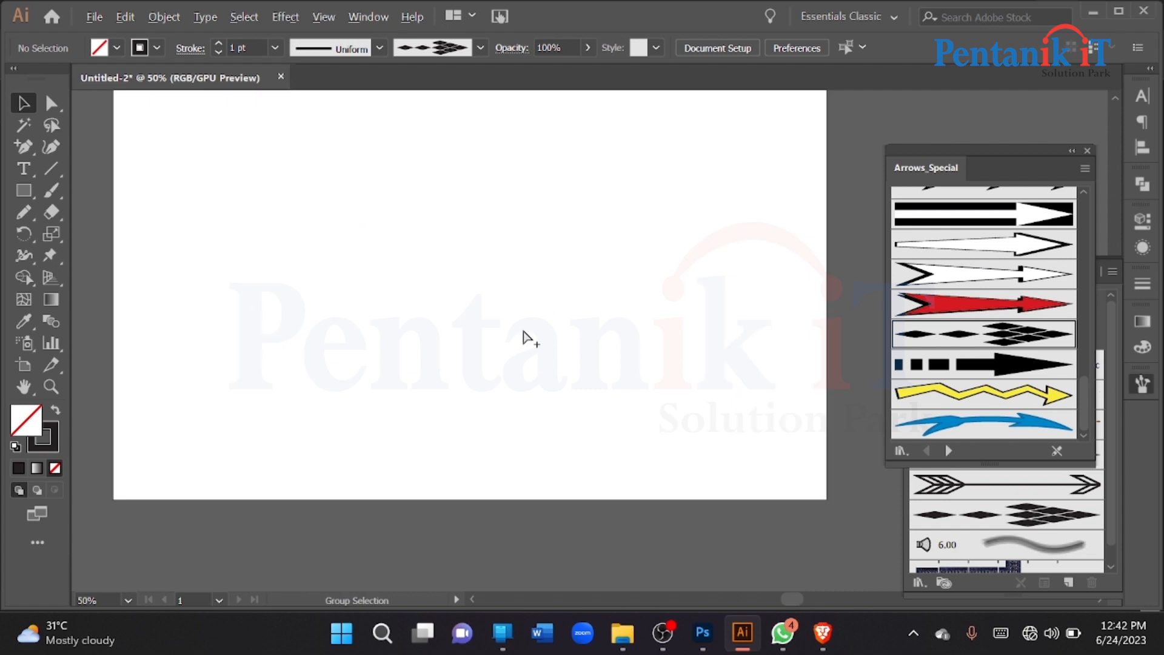
# Draw a horizontal line, try the white, red and segmented black arrow brushes on it, and finish with the yellow zigzag arrow
pyautogui.click(51, 168)
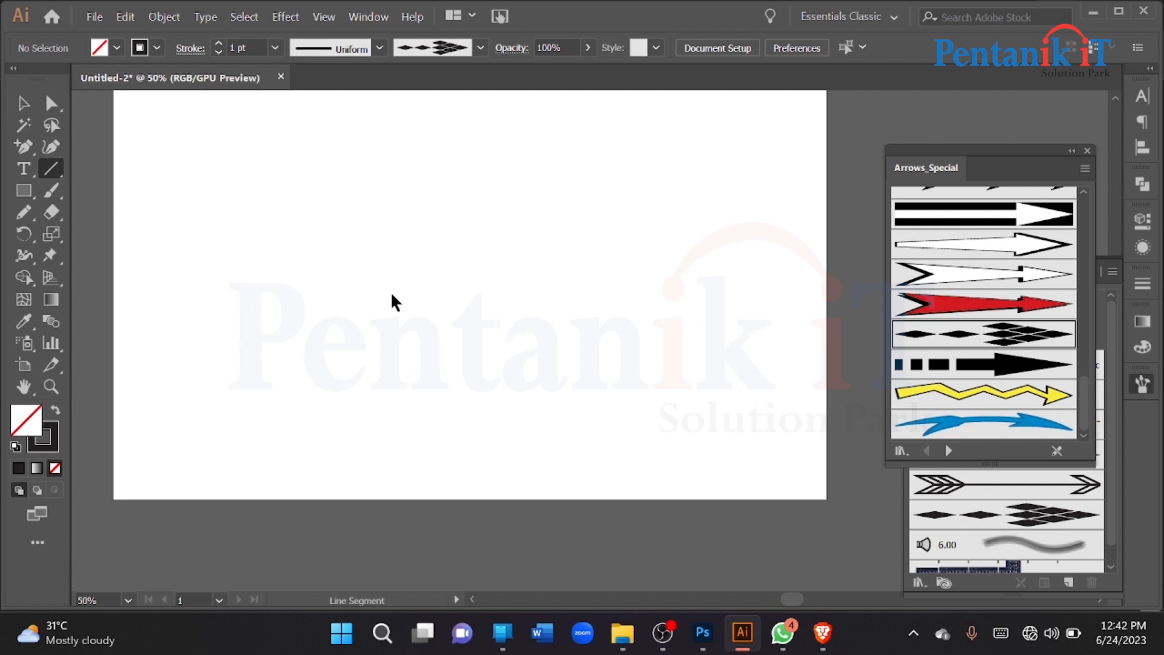
pyautogui.moveTo(326, 264); pyautogui.dragTo(549, 264)
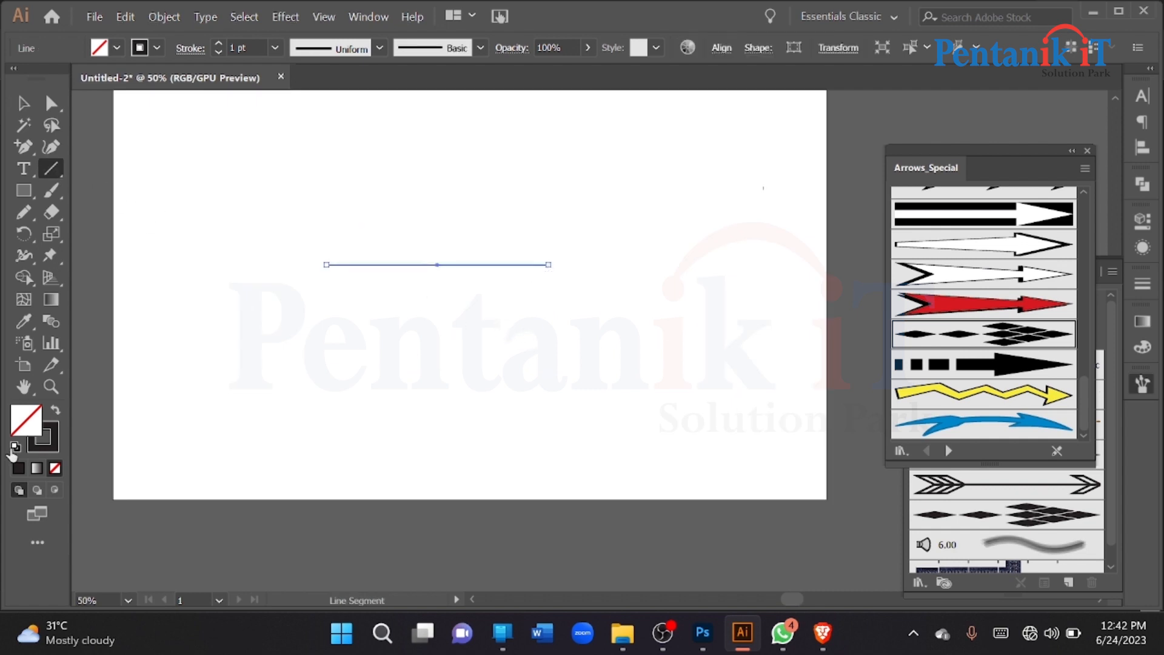
pyautogui.click(958, 283)
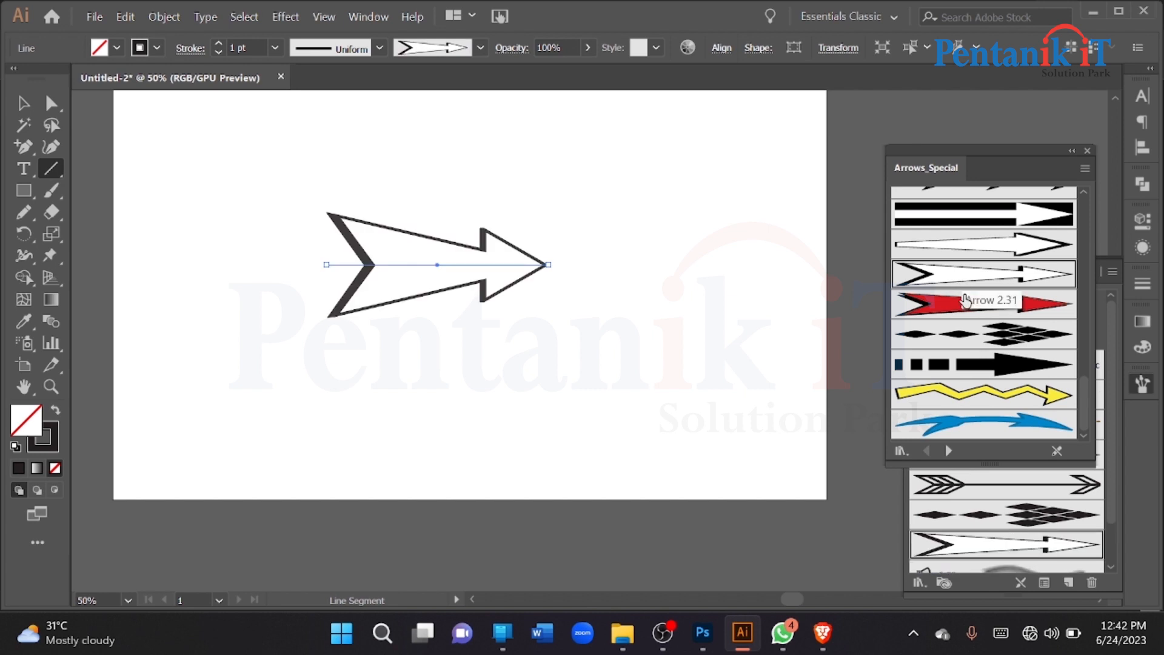
pyautogui.click(970, 313)
pyautogui.click(976, 371)
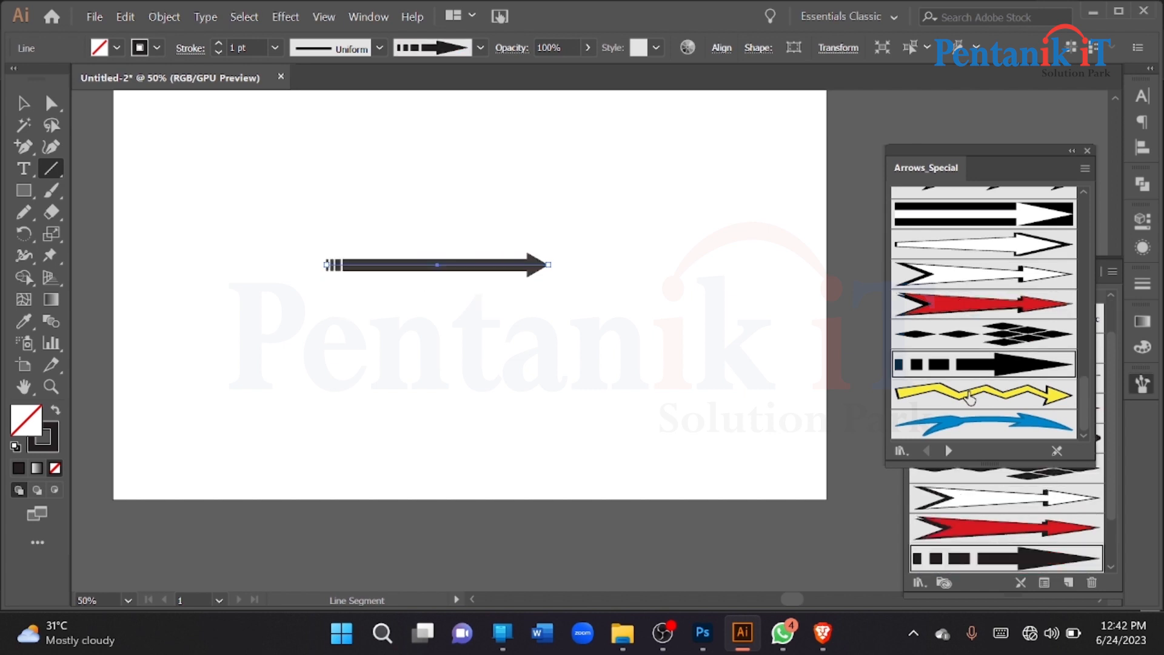
pyautogui.click(974, 394)
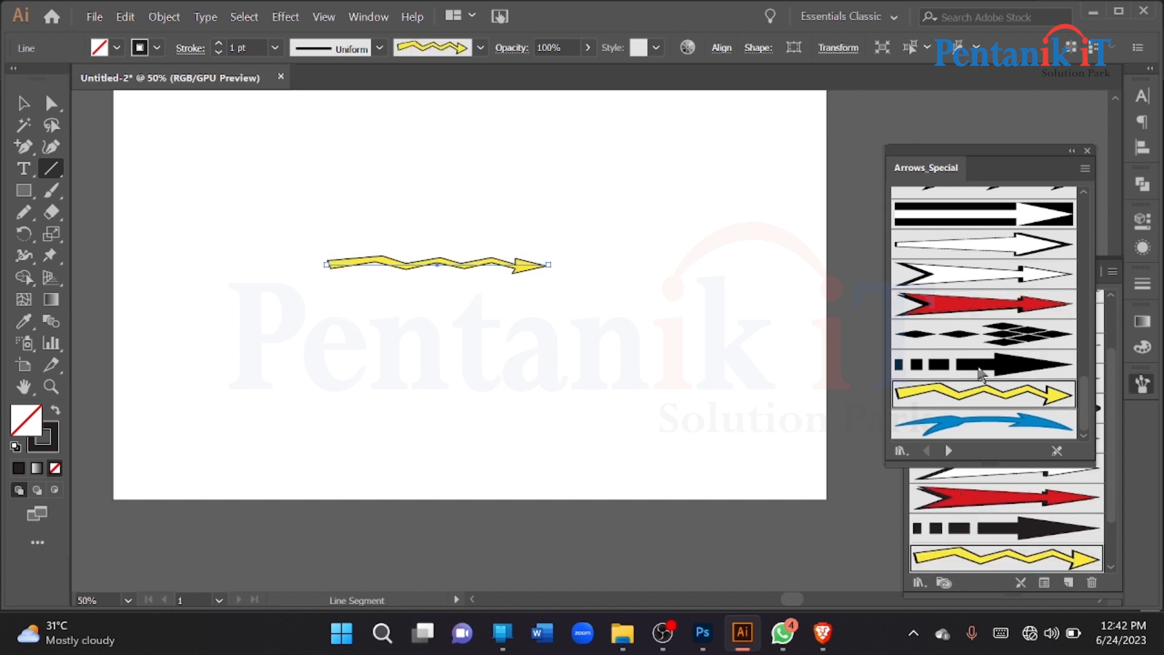
# Close the Arrows_Special library, open Artistic_Calligraphic with a taller panel, and switch back to the Arrows_Special brushes
pyautogui.click(1087, 151)
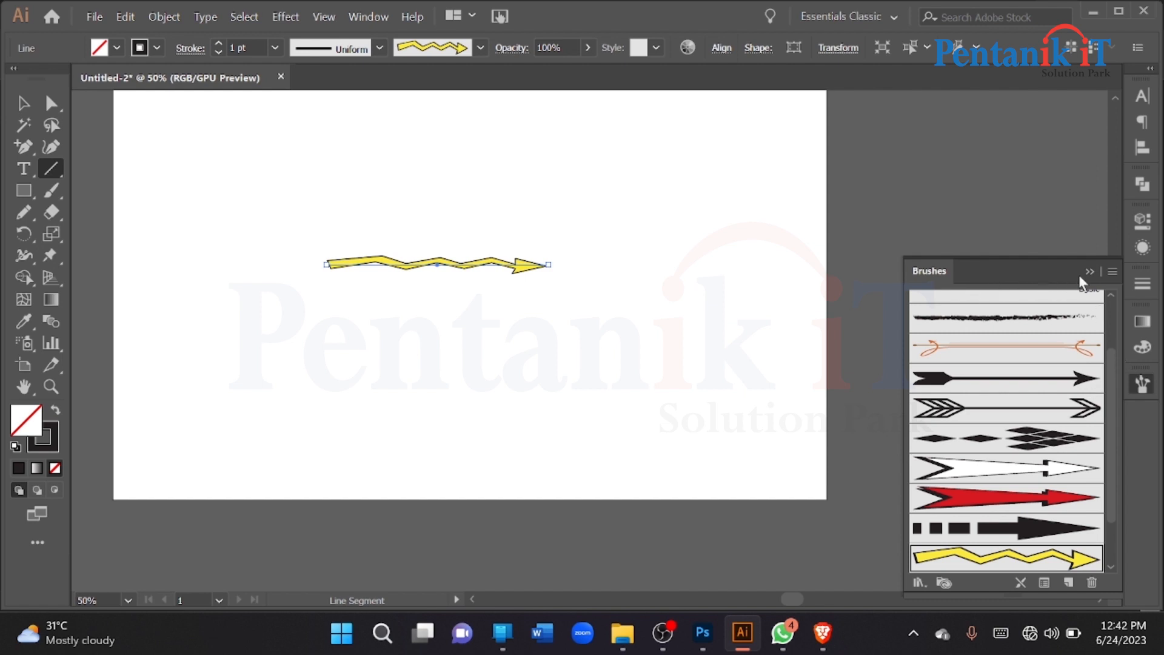
pyautogui.click(920, 582)
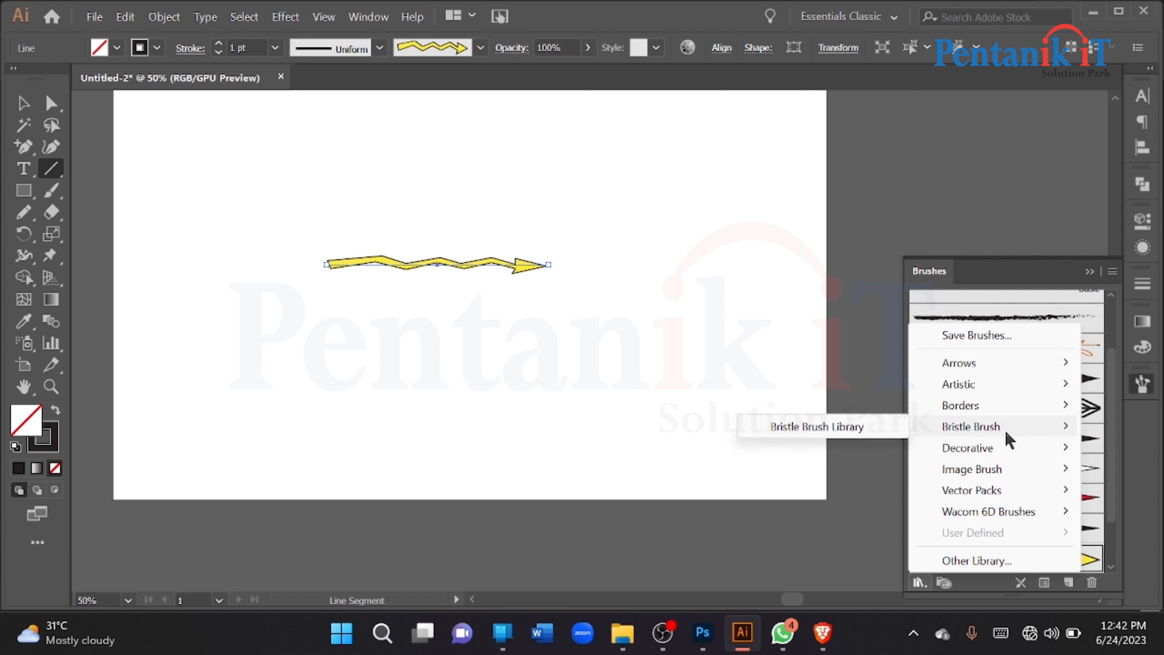
pyautogui.moveTo(970, 387)
pyautogui.click(782, 386)
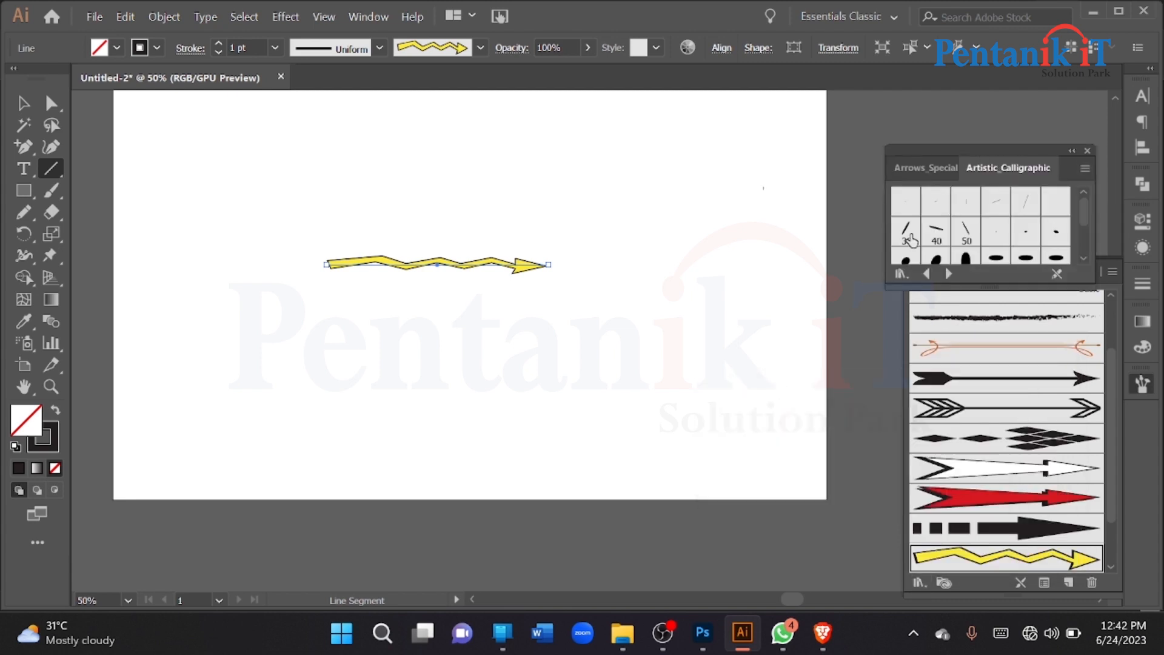
pyautogui.moveTo(998, 289); pyautogui.dragTo(998, 470)
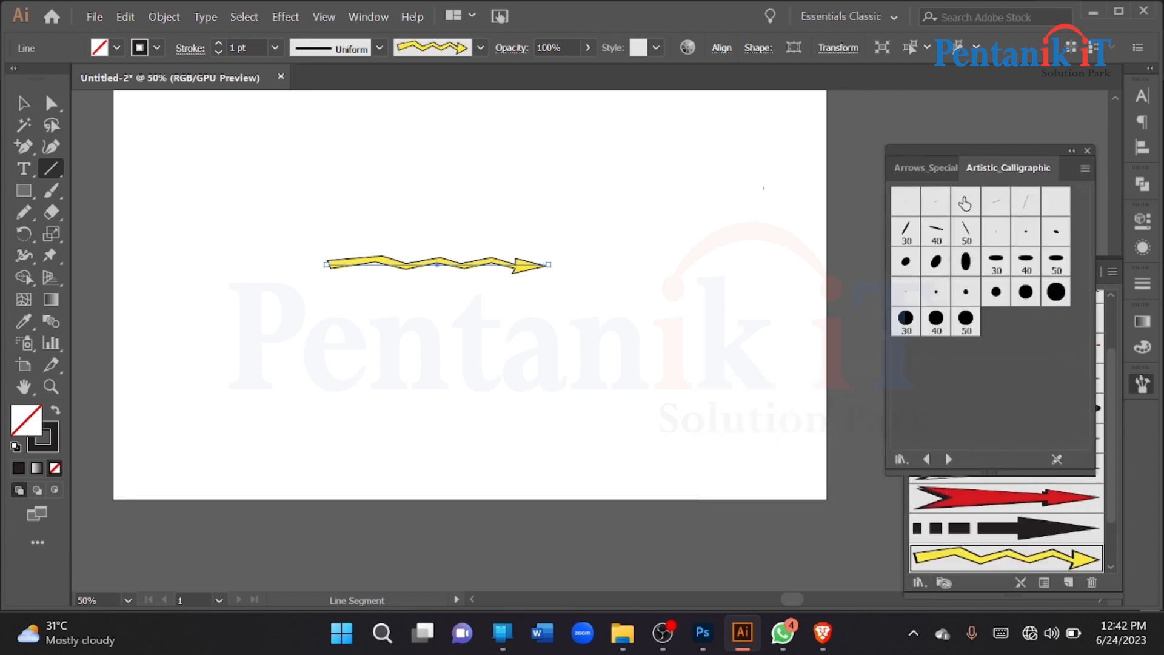
pyautogui.click(927, 170)
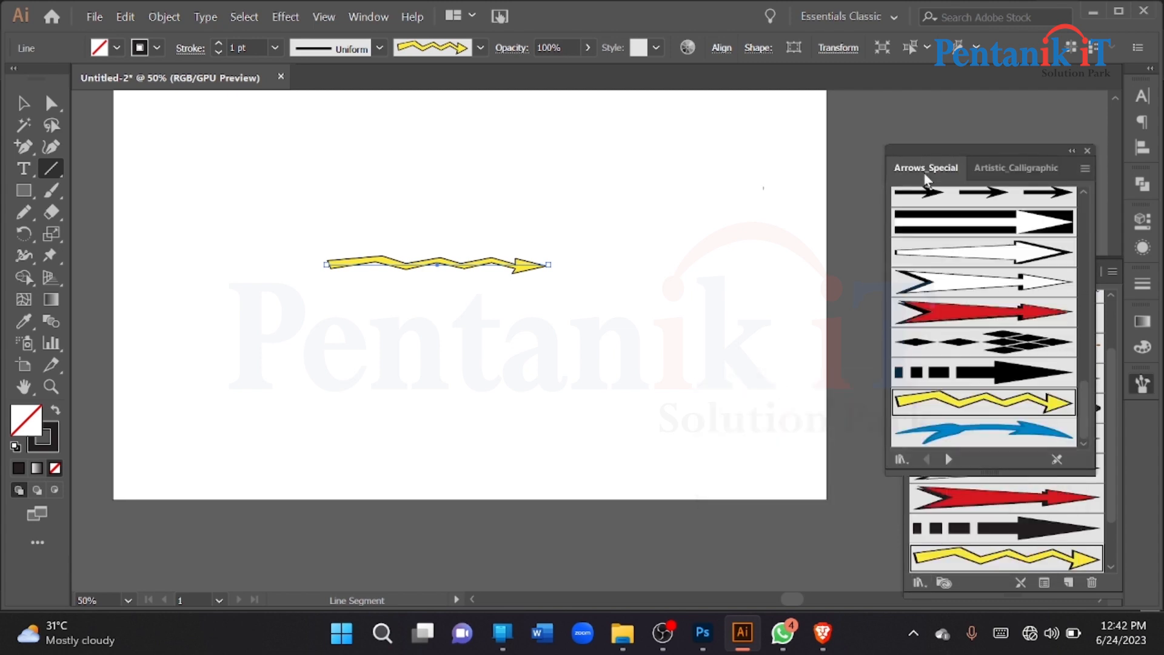
# Close the brush library group, open the Artistic_Ink library, and lengthen its panel to show more ink brushes
pyautogui.click(1088, 151)
pyautogui.click(919, 582)
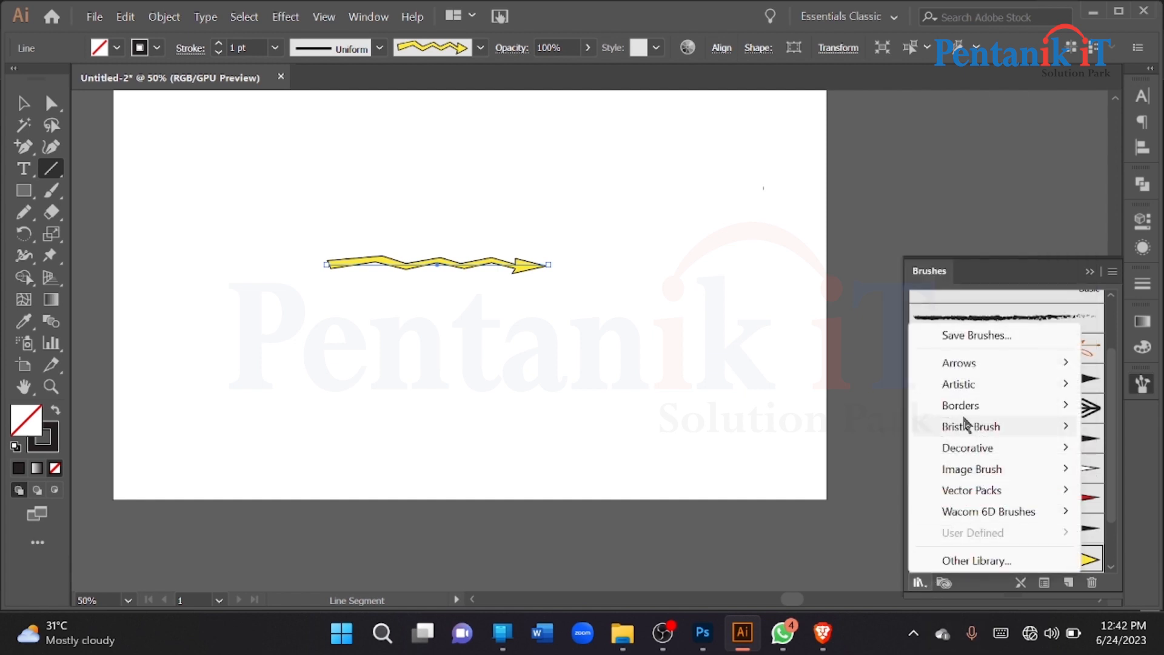
pyautogui.moveTo(963, 388)
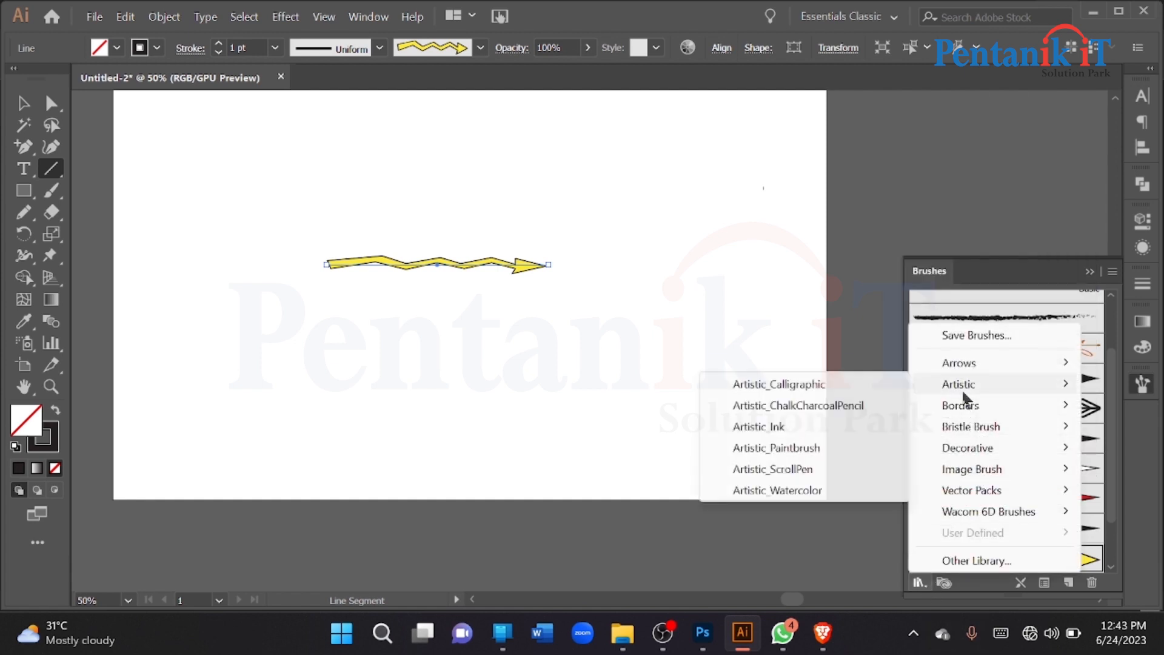
pyautogui.click(837, 433)
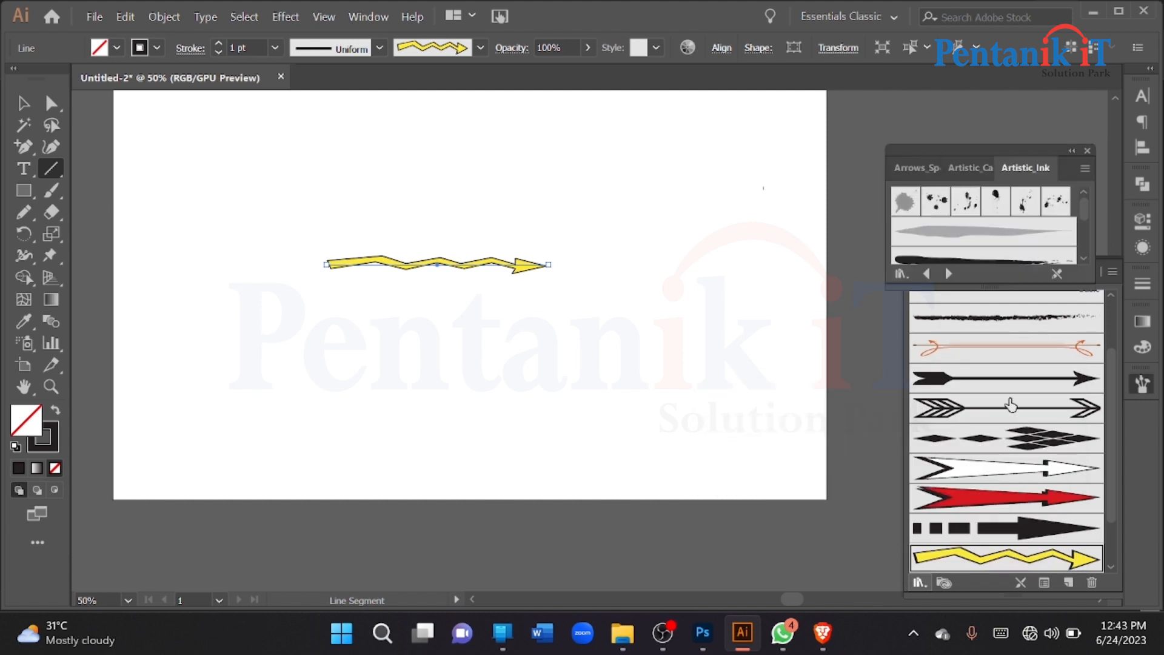
pyautogui.moveTo(995, 285); pyautogui.dragTo(995, 512)
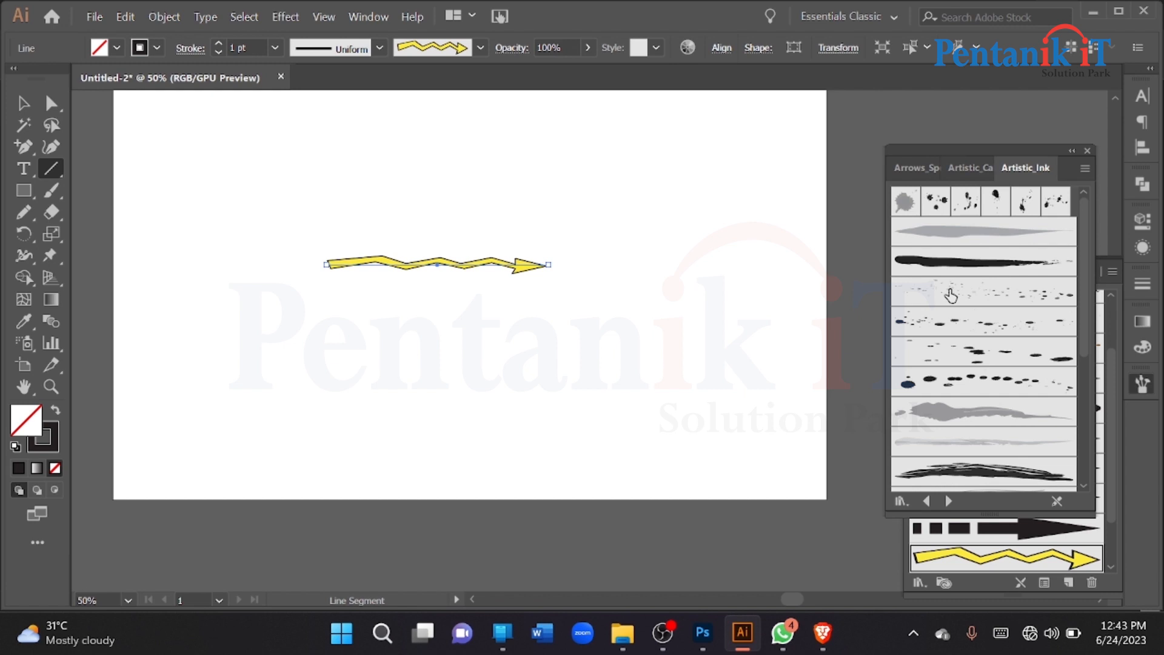
# Apply the Ink Splats brush to the horizontal line and paint two freehand strokes with the Paintbrush
pyautogui.click(937, 202)
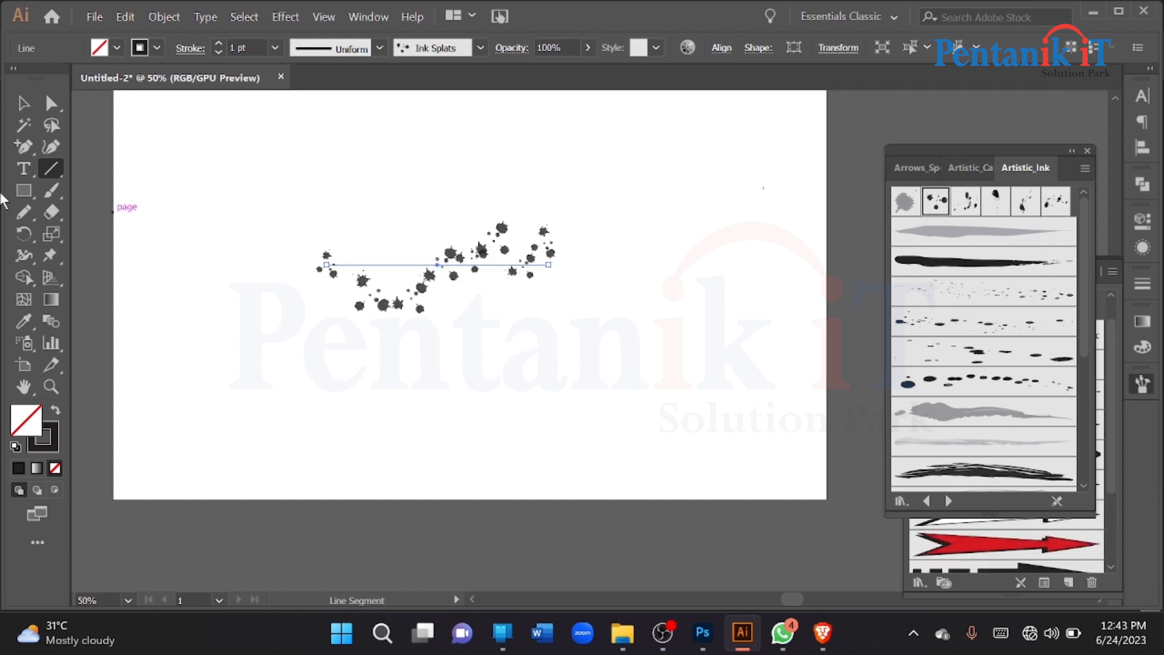
pyautogui.click(51, 189)
pyautogui.moveTo(351, 180)
pyautogui.mouseDown()
pyautogui.moveTo(475, 161)
pyautogui.moveTo(379, 234)
pyautogui.mouseUp()
pyautogui.scroll(-3, 653, 346)
pyautogui.moveTo(736, 200); pyautogui.dragTo(736, 195)
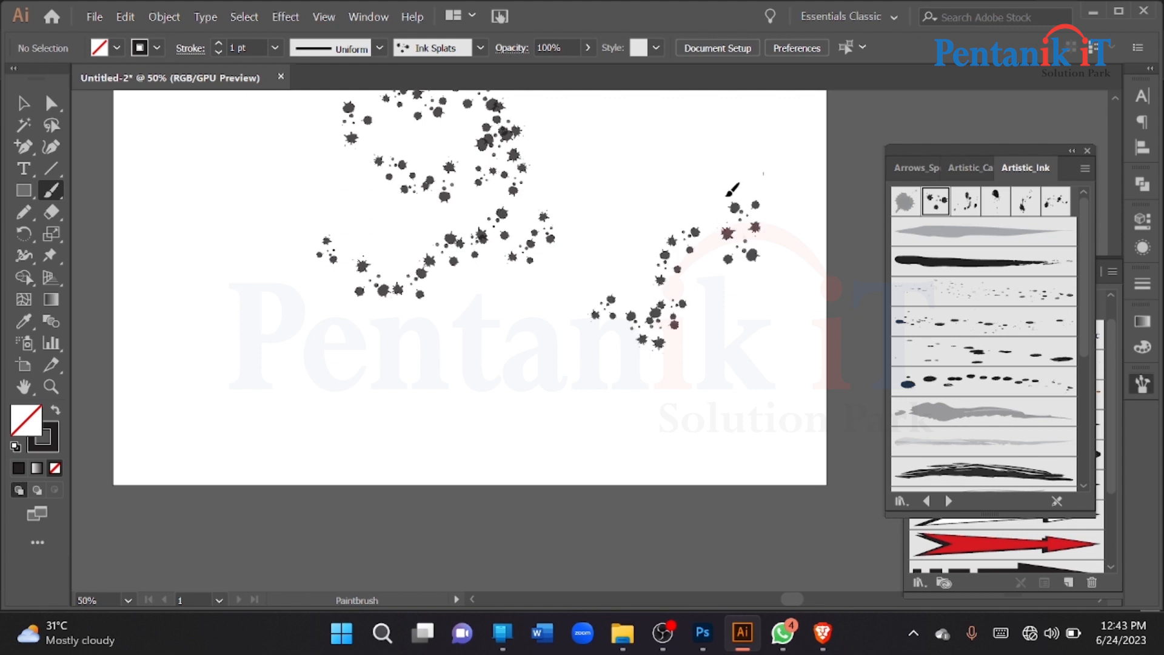
pyautogui.scroll(-2, 698, 229)
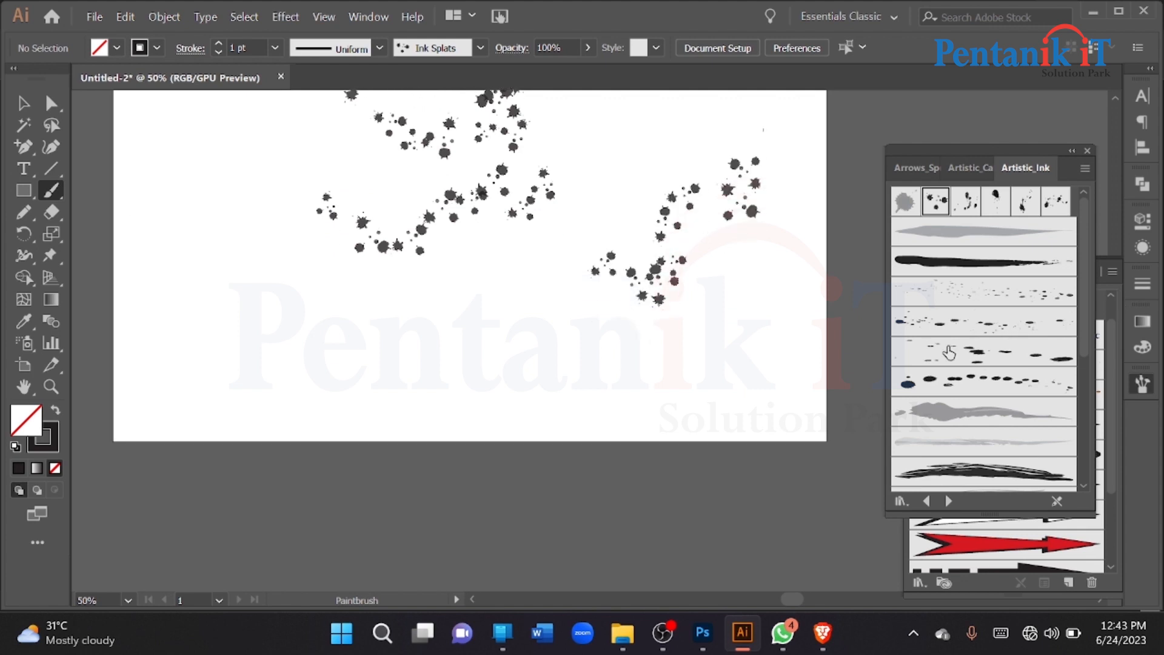
# Choose the rough black dry-ink brush and paint a hooked curve over the artboard's lower edge
pyautogui.scroll(-3, 982, 352)
pyautogui.click(961, 304)
pyautogui.moveTo(476, 475); pyautogui.dragTo(472, 483)
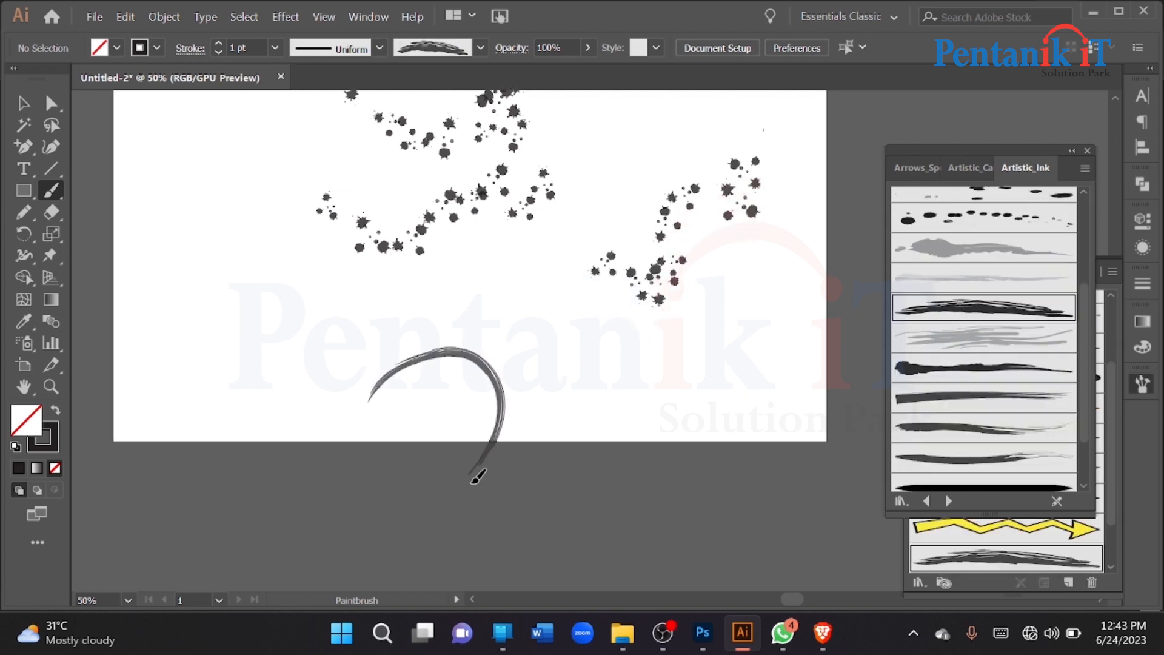
# Select all the ink strokes on the artboard and delete them
pyautogui.click(23, 103)
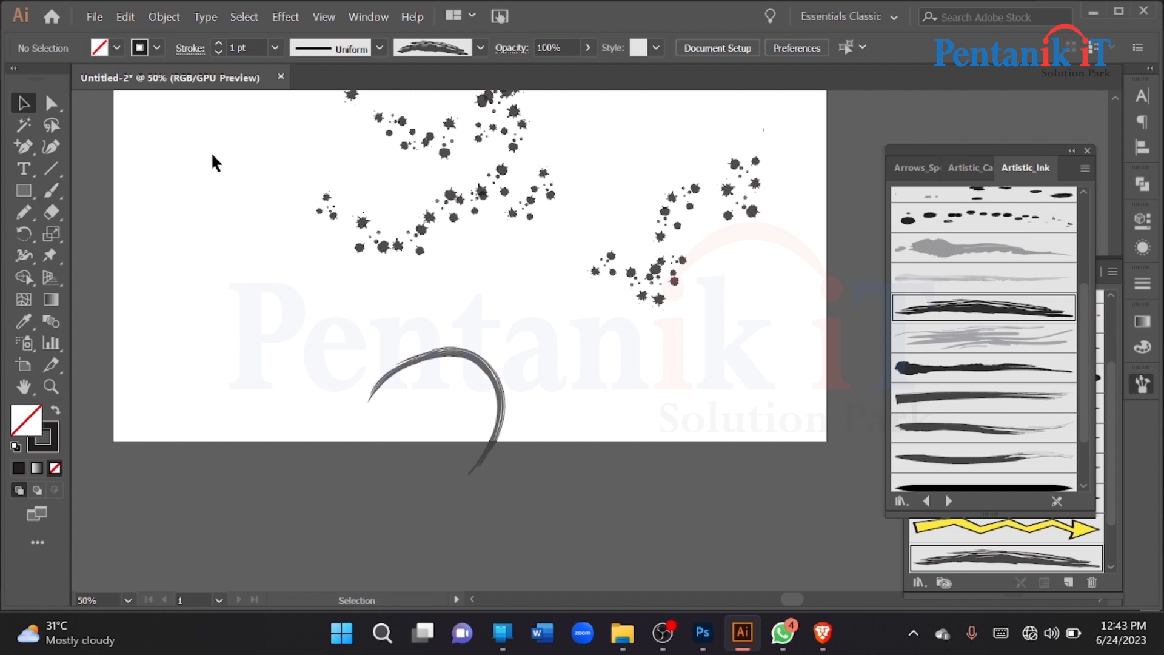
pyautogui.scroll(2, 248, 160)
pyautogui.moveTo(249, 157); pyautogui.dragTo(686, 494)
pyautogui.press('Delete')
# Draw a large circle with the Ellipse tool and try ink brushes on it, finishing with the grey scratchy brush
pyautogui.moveTo(23, 190); pyautogui.dragTo(73, 235)
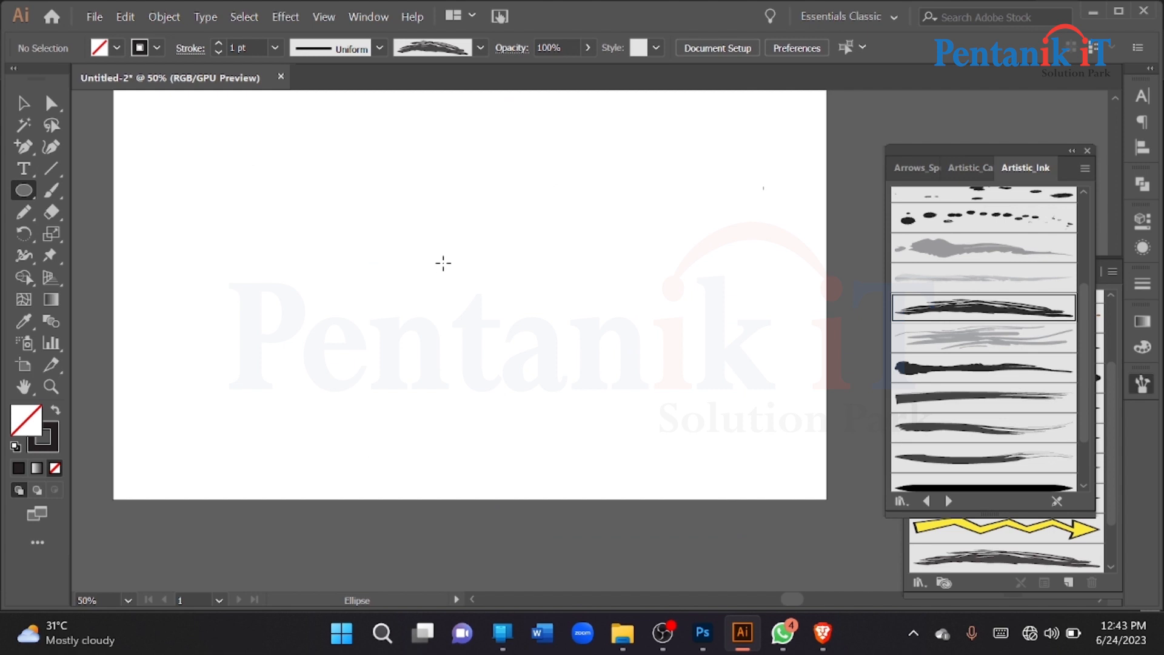
pyautogui.moveTo(452, 245); pyautogui.dragTo(577, 301)
pyautogui.scroll(2, 423, 286)
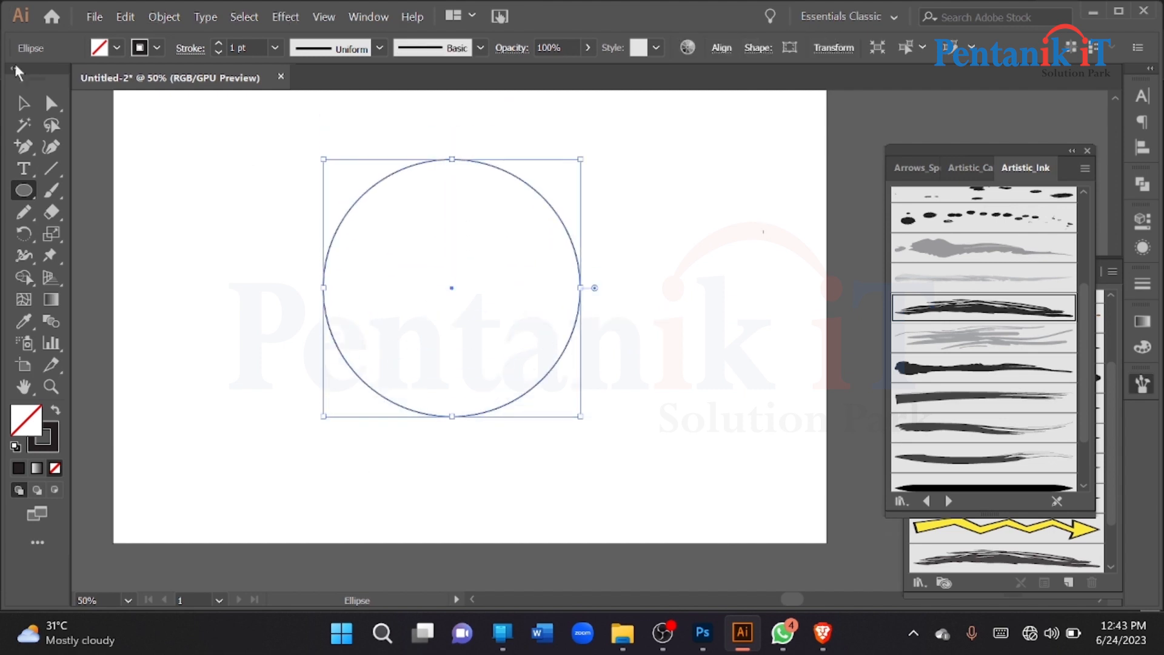
pyautogui.click(23, 103)
pyautogui.click(989, 262)
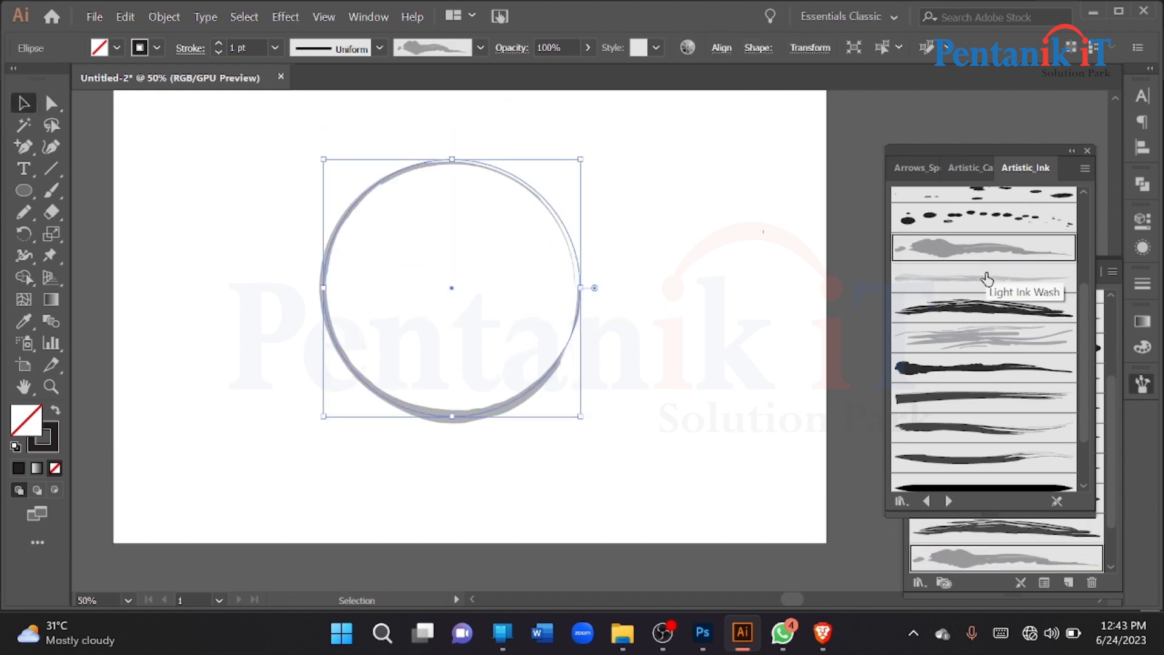
pyautogui.click(987, 307)
pyautogui.click(989, 338)
# Try a 5 pt stroke weight on the circle, restore it to 1 pt, and reselect the circle
pyautogui.click(261, 49)
pyautogui.write('5')
pyautogui.press('Return')
pyautogui.press('Down')
pyautogui.press('Down')
pyautogui.press('Down')
pyautogui.press('Down')
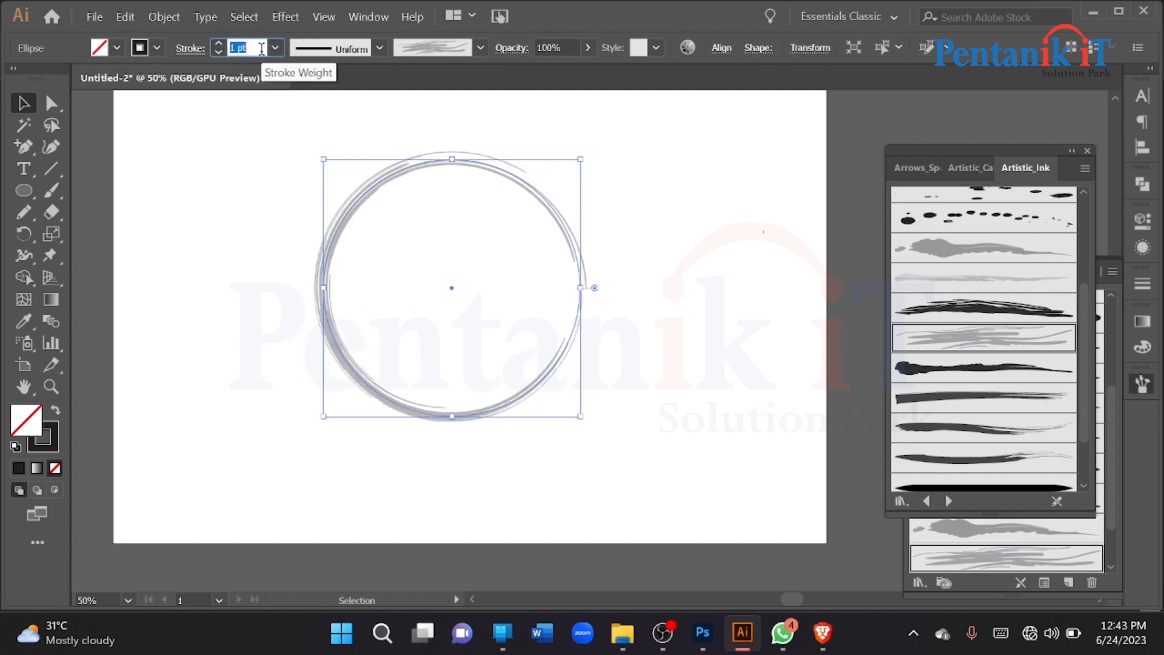
pyautogui.click(267, 154)
pyautogui.moveTo(243, 174); pyautogui.dragTo(776, 423)
pyautogui.scroll(-2, 974, 331)
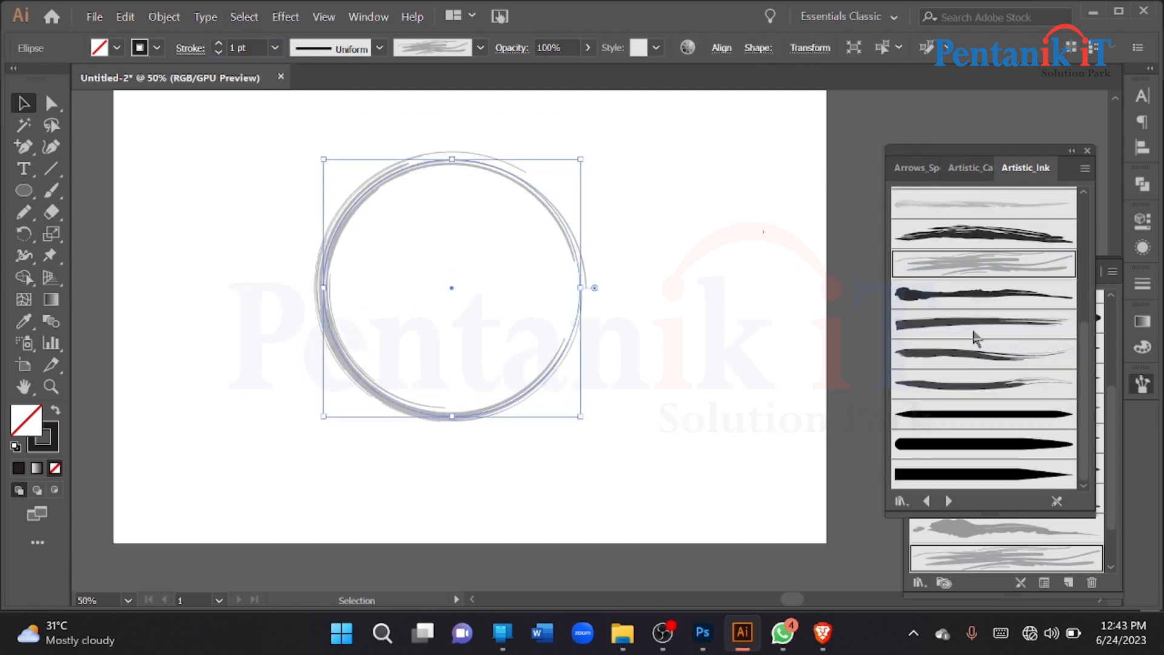
# Try several dark tapered ink brushes on the circle and reapply the grey scratchy brush
pyautogui.click(970, 302)
pyautogui.click(964, 383)
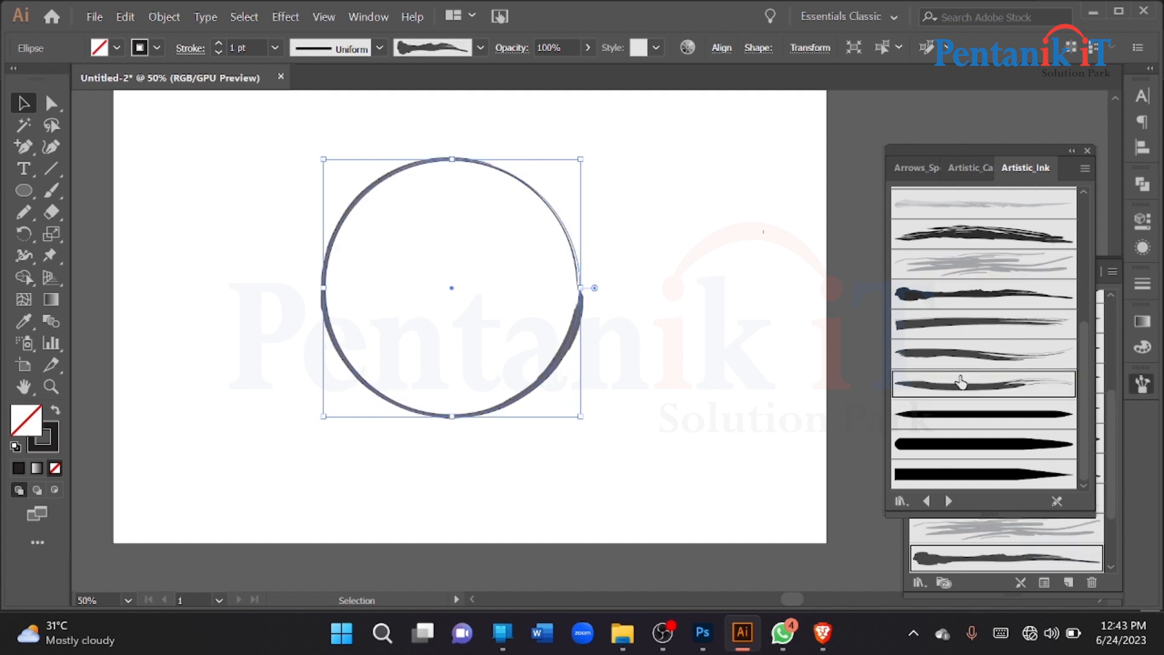
pyautogui.click(959, 353)
pyautogui.click(972, 395)
pyautogui.moveTo(711, 234); pyautogui.dragTo(416, 382)
pyautogui.click(958, 275)
# Try the ink spatter brushes on the circle, finish with the thick grey ink wash, and deselect it
pyautogui.scroll(5, 967, 315)
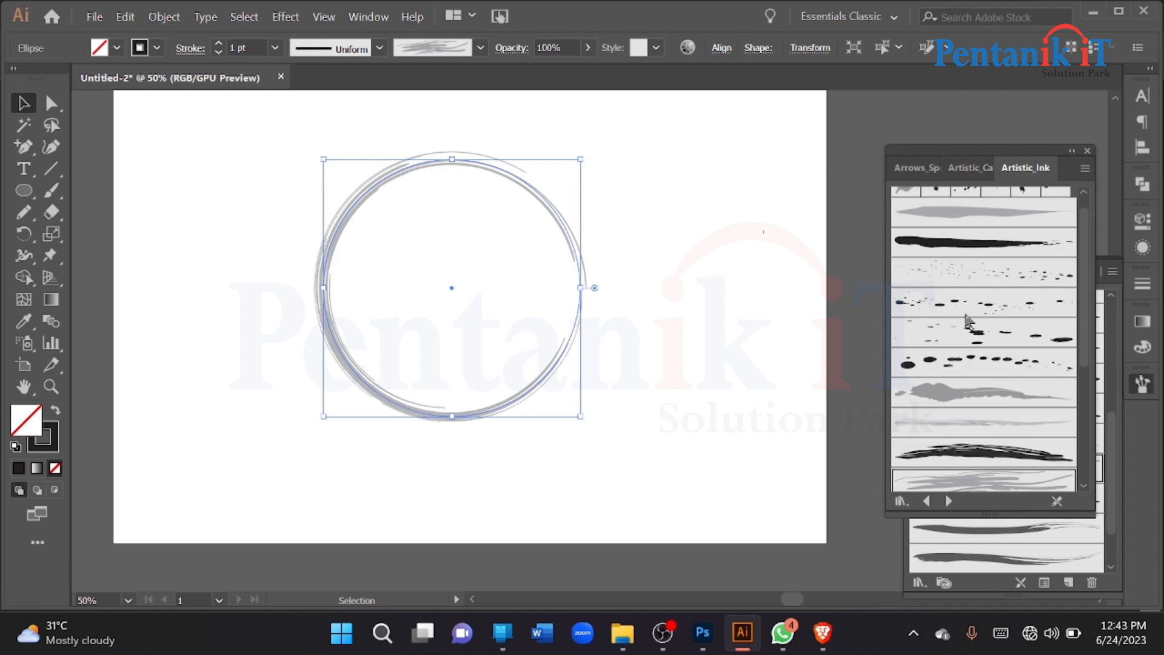
pyautogui.click(975, 303)
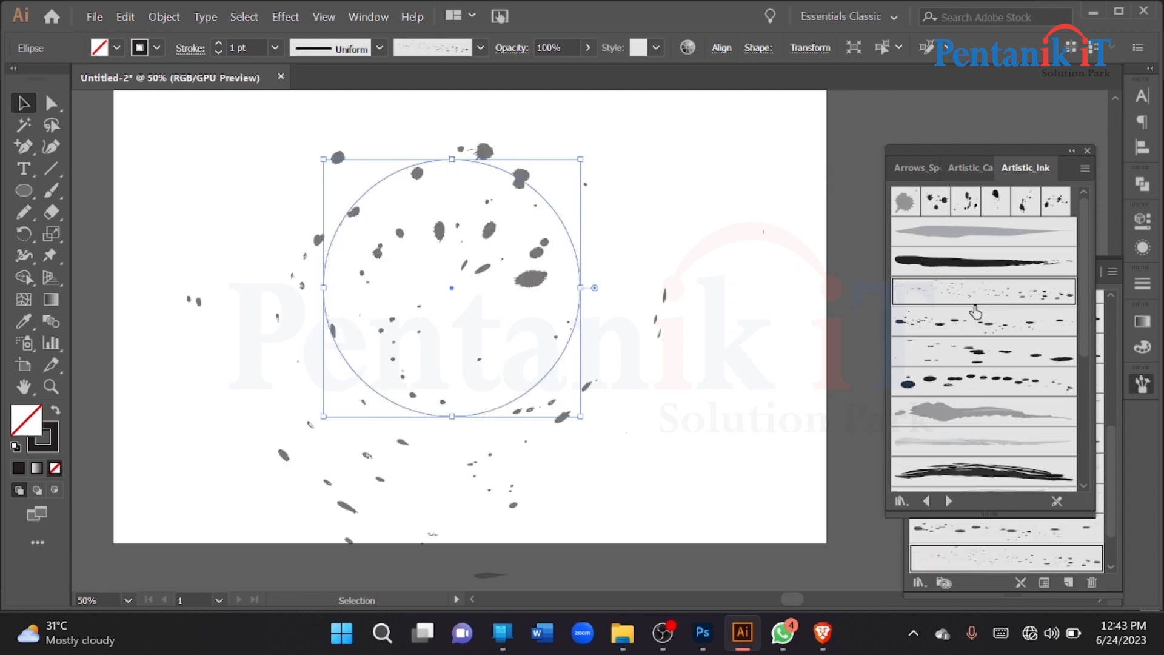
pyautogui.click(973, 382)
pyautogui.click(969, 411)
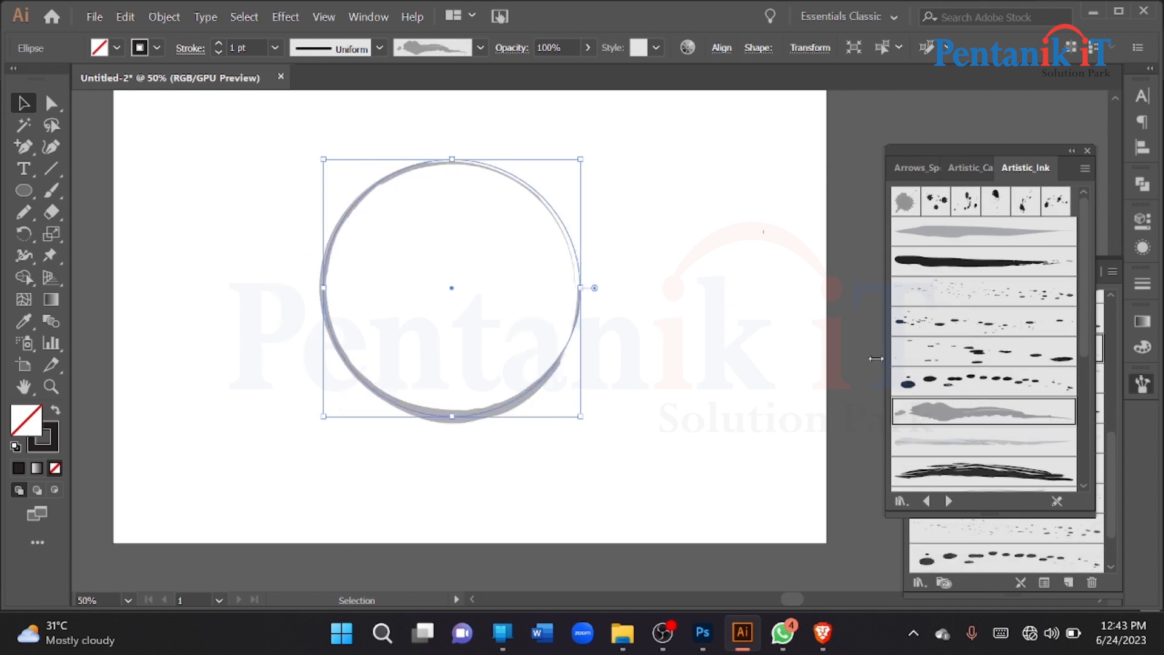
pyautogui.click(772, 336)
pyautogui.scroll(2, 772, 332)
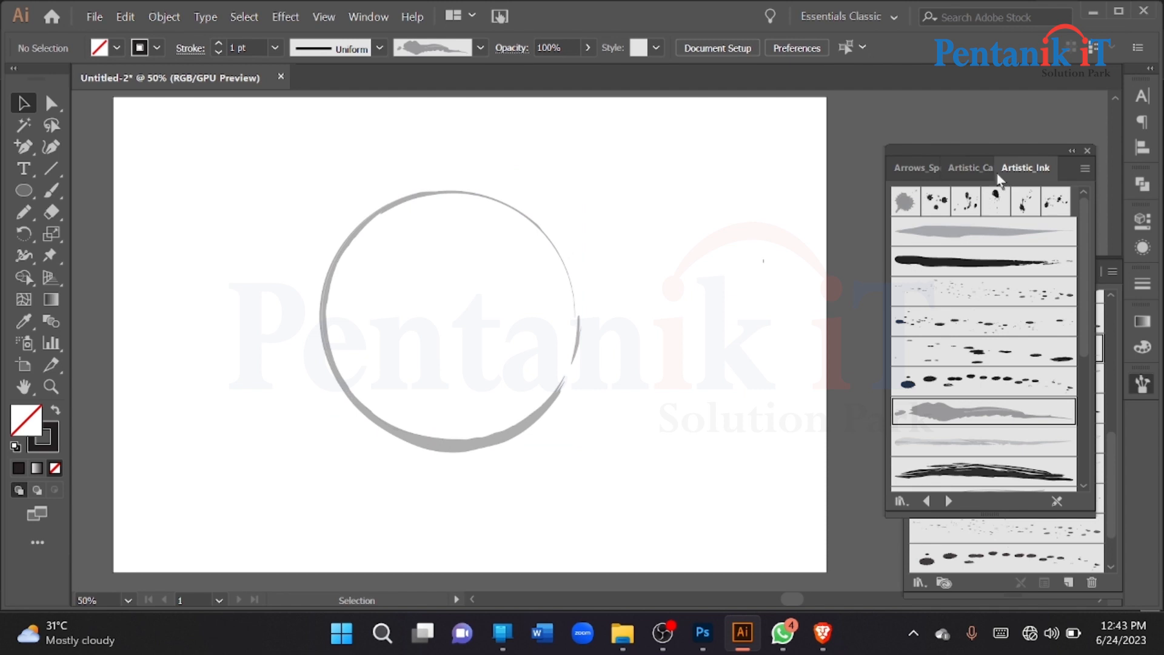
# Close the ink library group, open the Decorative_Banners and Seals library, and lengthen its panel
pyautogui.click(1088, 152)
pyautogui.click(919, 582)
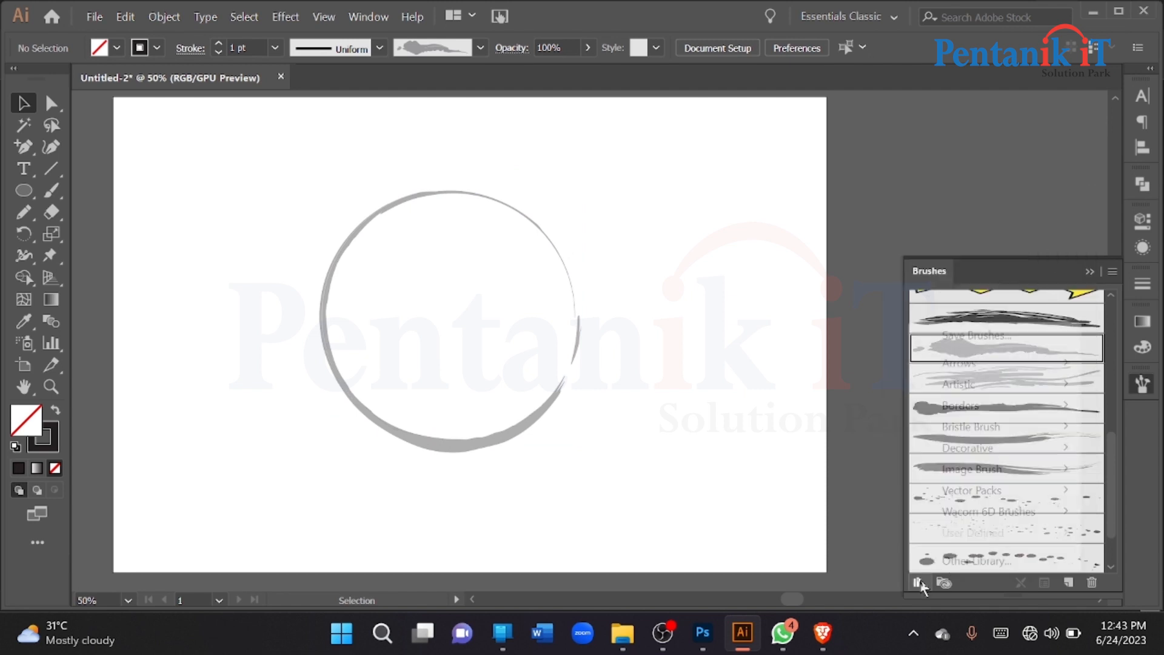
pyautogui.moveTo(960, 456)
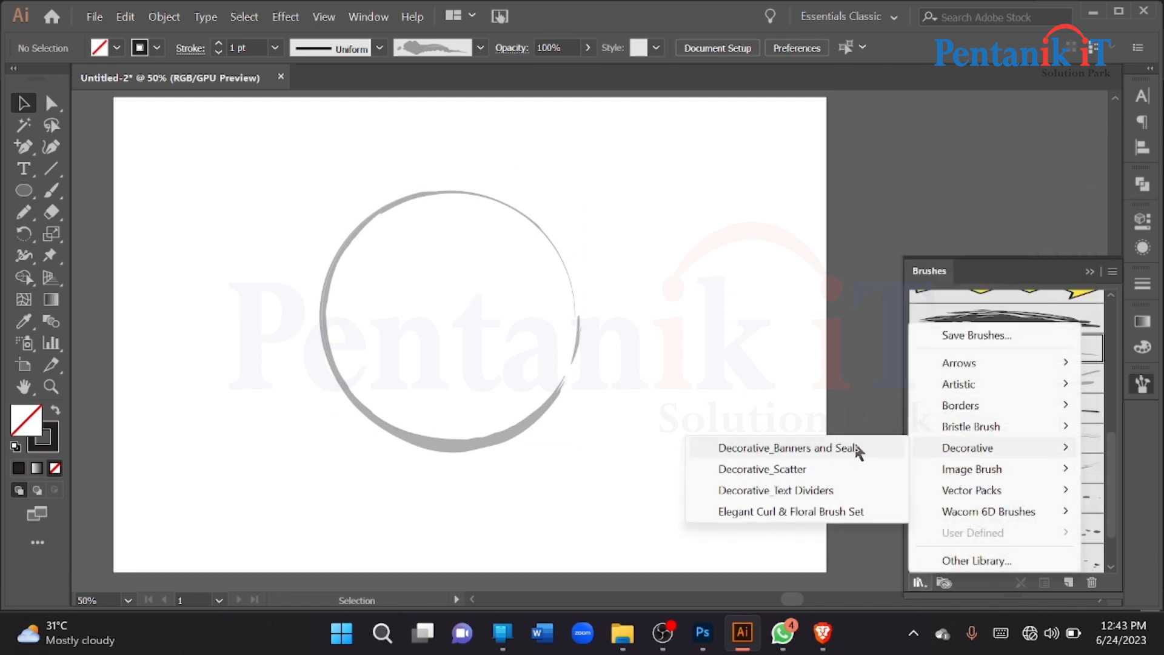
pyautogui.click(810, 448)
pyautogui.moveTo(1009, 292); pyautogui.dragTo(1007, 501)
# Try the red arched banner and green-edged ribbon brushes on the circle, and delete the circle
pyautogui.moveTo(579, 176); pyautogui.dragTo(455, 327)
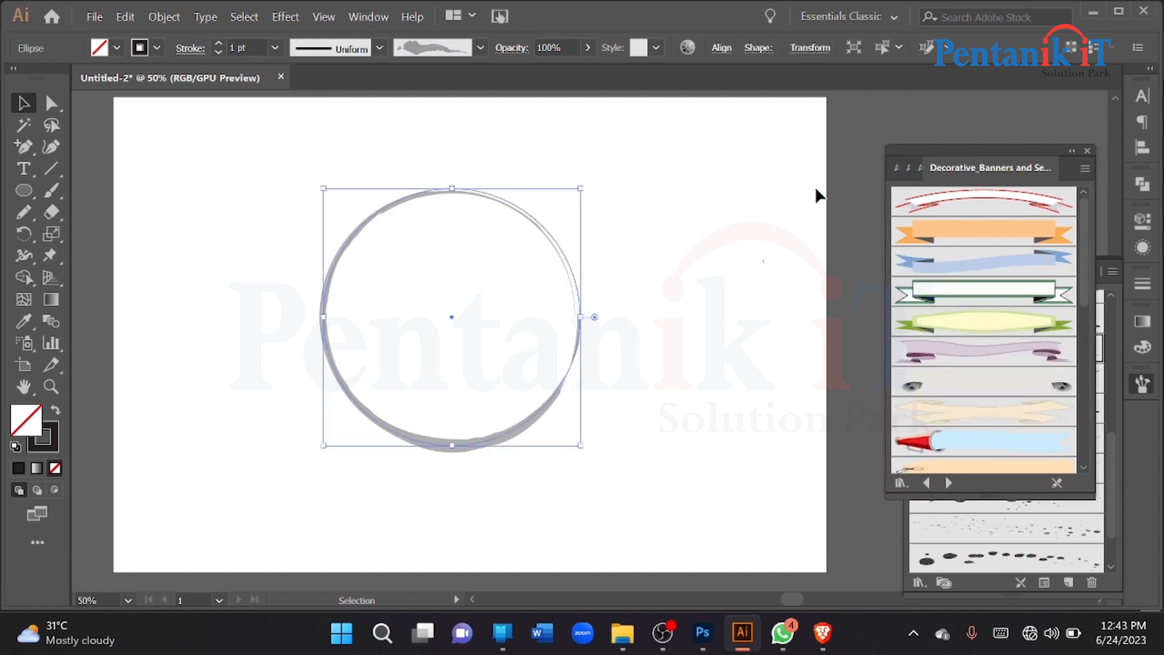
pyautogui.click(930, 203)
pyautogui.click(984, 292)
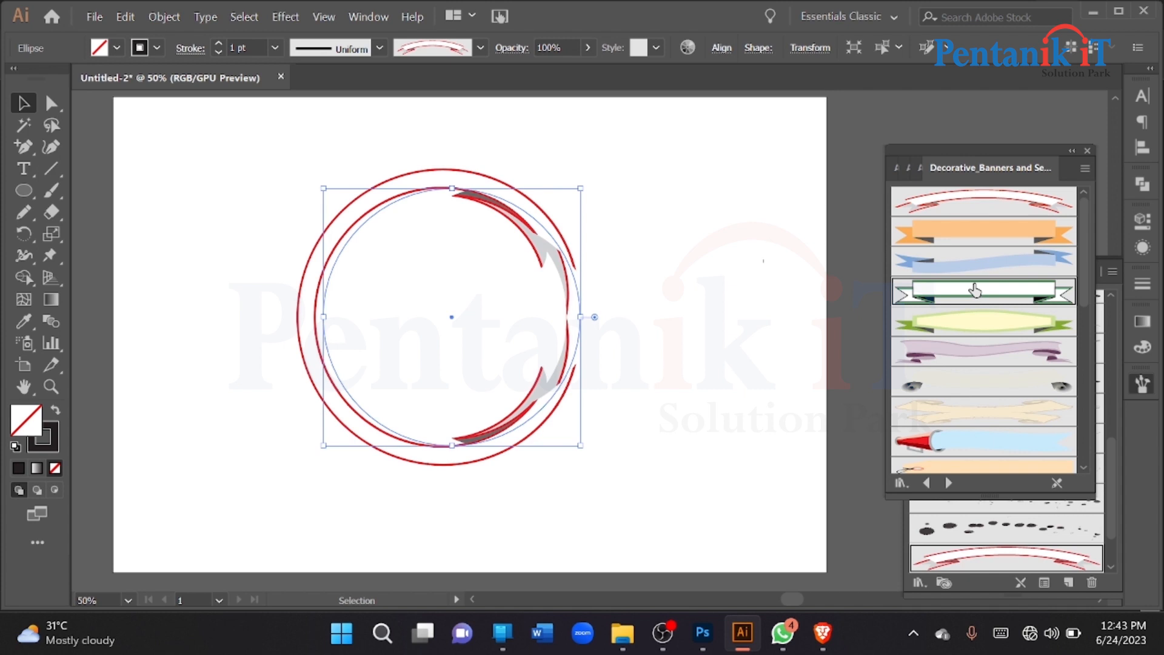
pyautogui.press('Delete')
# Draw a horizontal line and try banner brushes on it, from the red arched banner to the grey folded ribbon
pyautogui.click(51, 169)
pyautogui.moveTo(346, 287); pyautogui.dragTo(587, 288)
pyautogui.click(925, 213)
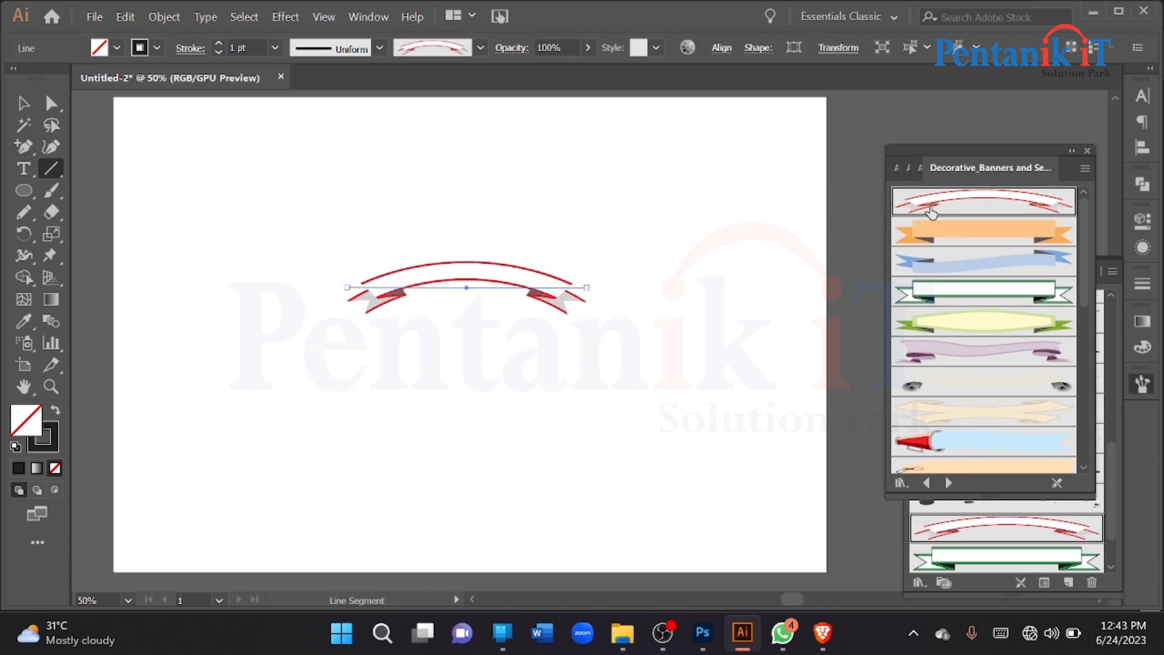
pyautogui.scroll(-3, 980, 364)
pyautogui.click(975, 341)
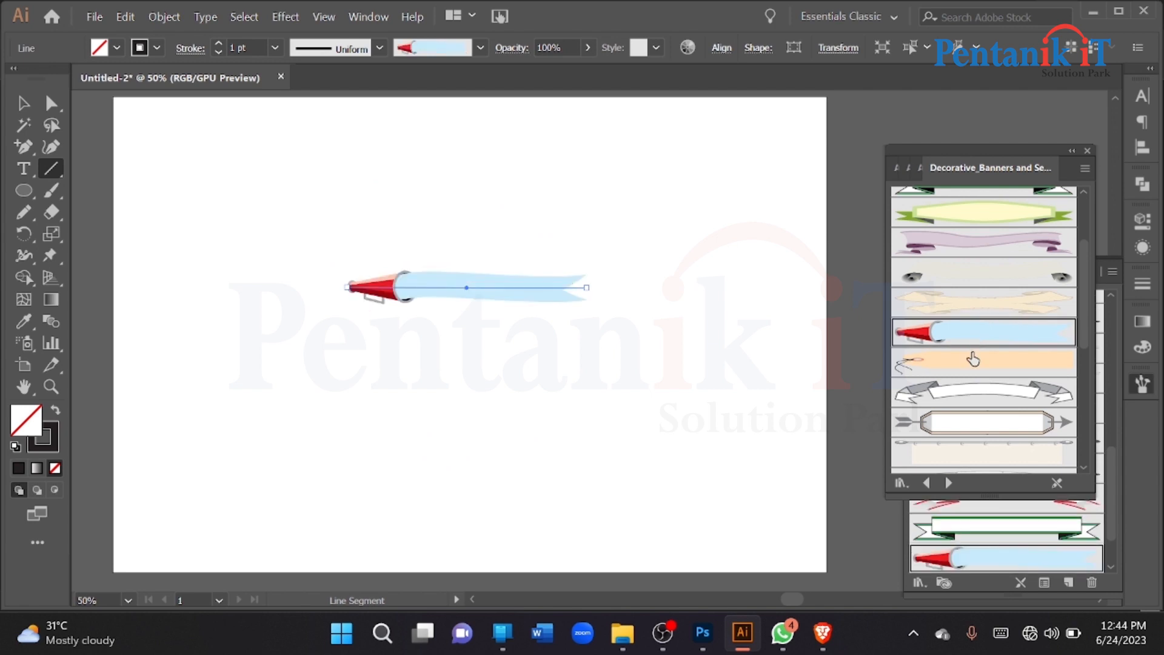
pyautogui.click(972, 361)
pyautogui.click(982, 393)
# Try the starburst and speech bubble brushes on the line, finishing with the thought bubble
pyautogui.scroll(-5, 990, 323)
pyautogui.scroll(-1, 989, 328)
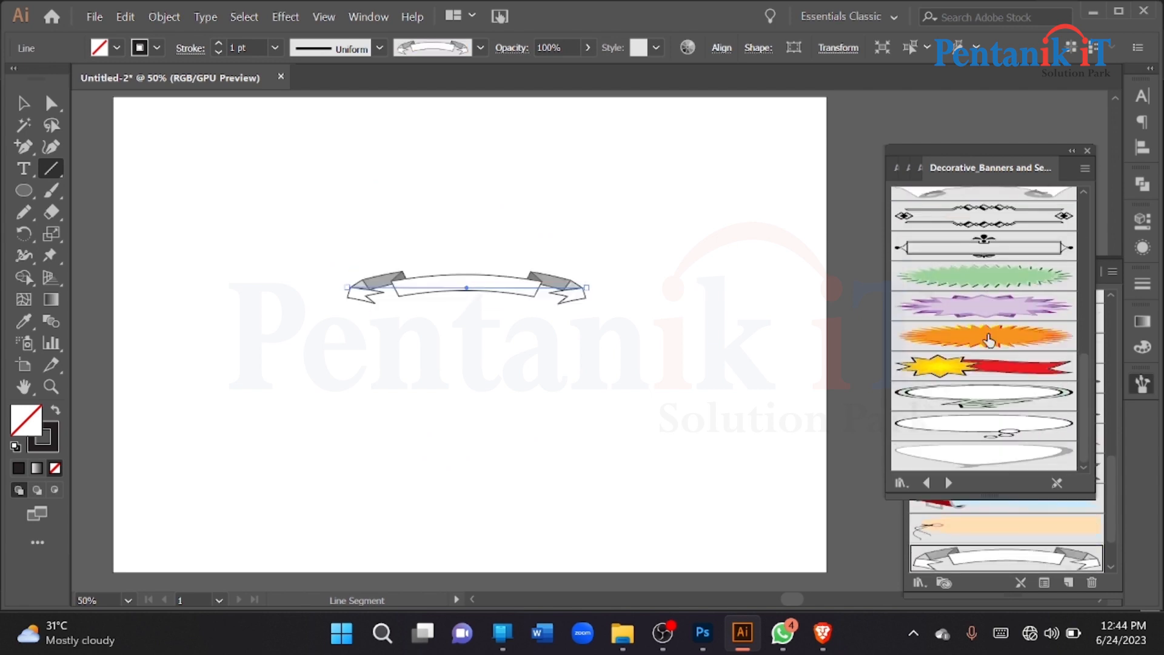
pyautogui.click(988, 364)
pyautogui.click(995, 337)
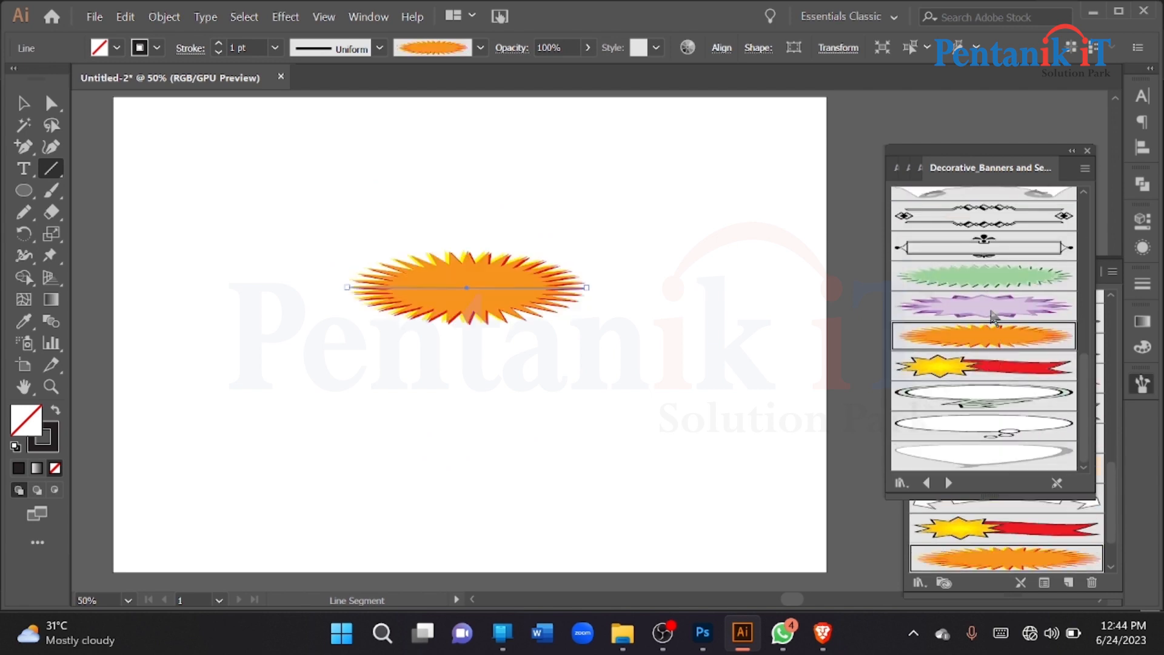
pyautogui.click(980, 449)
pyautogui.click(982, 402)
pyautogui.click(989, 435)
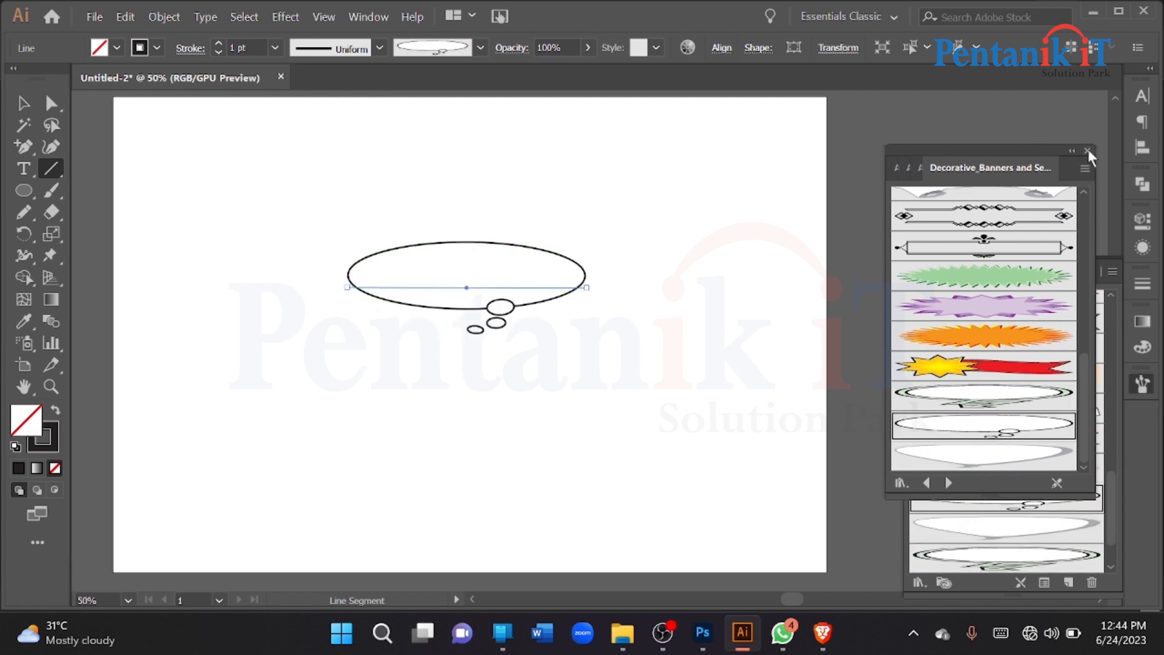
# Open the Grunge brushes vector pack with a taller panel and apply its first brush to the line
pyautogui.click(1088, 152)
pyautogui.click(920, 581)
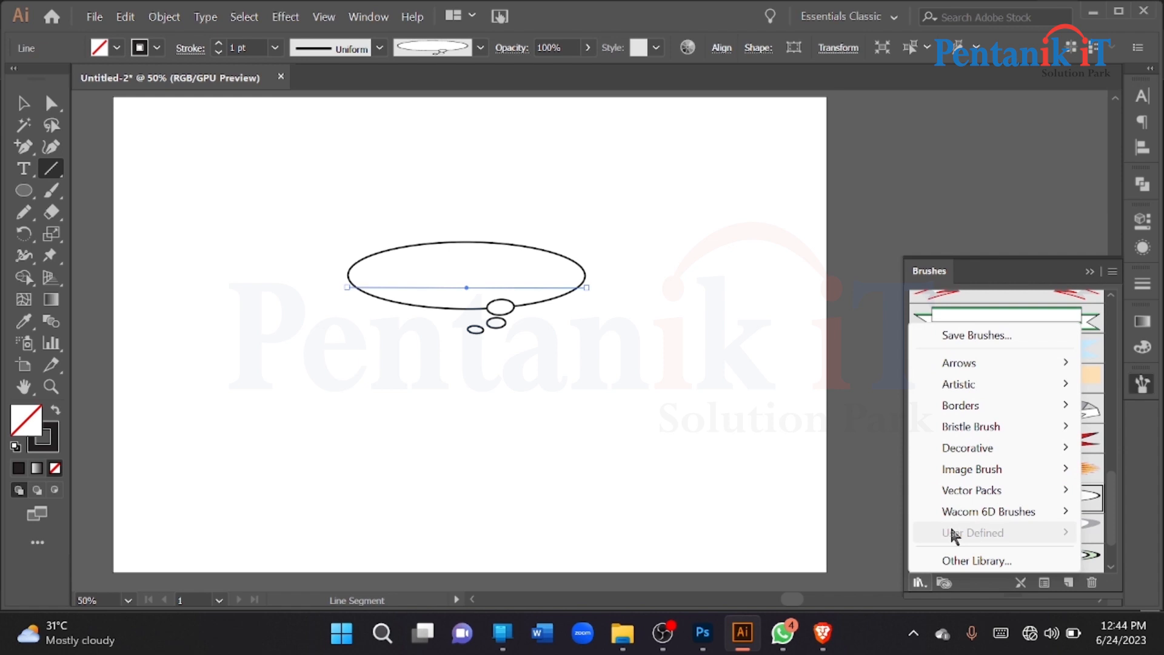
pyautogui.moveTo(967, 498)
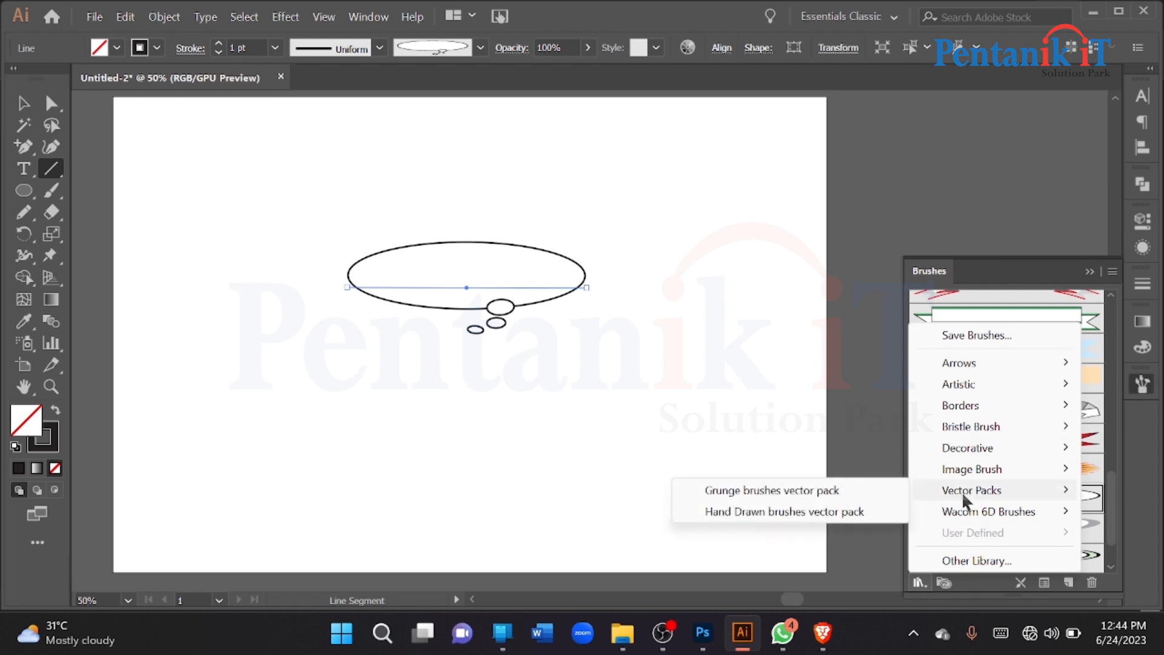
pyautogui.click(776, 490)
pyautogui.moveTo(985, 290); pyautogui.dragTo(984, 470)
pyautogui.click(973, 207)
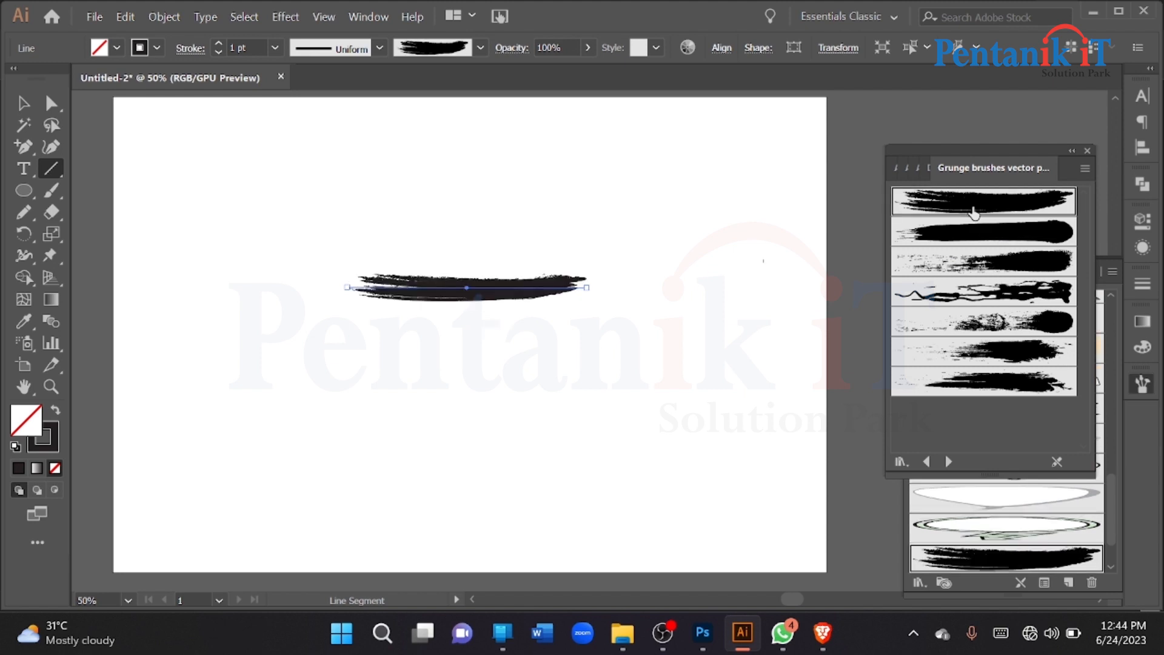
# Delete the grunge line and draw a circle near the middle of the artboard
pyautogui.press('Delete')
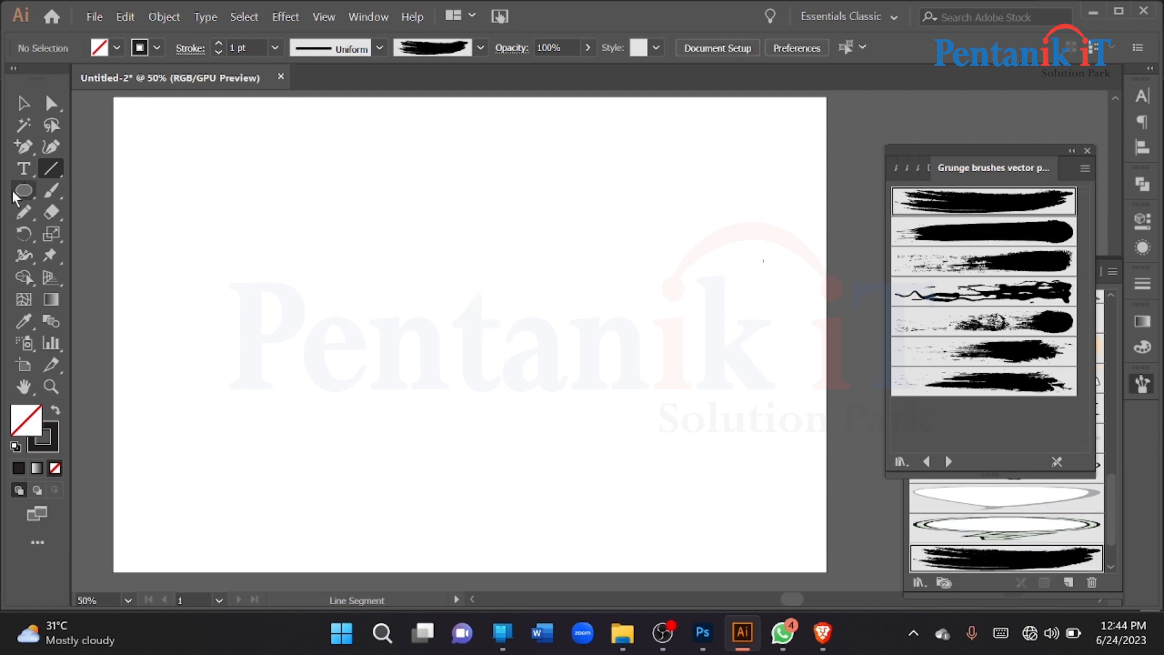
pyautogui.click(24, 189)
pyautogui.moveTo(421, 261)
pyautogui.mouseDown()
pyautogui.moveTo(574, 453)
pyautogui.moveTo(631, 471)
pyautogui.mouseUp()
pyautogui.click(24, 103)
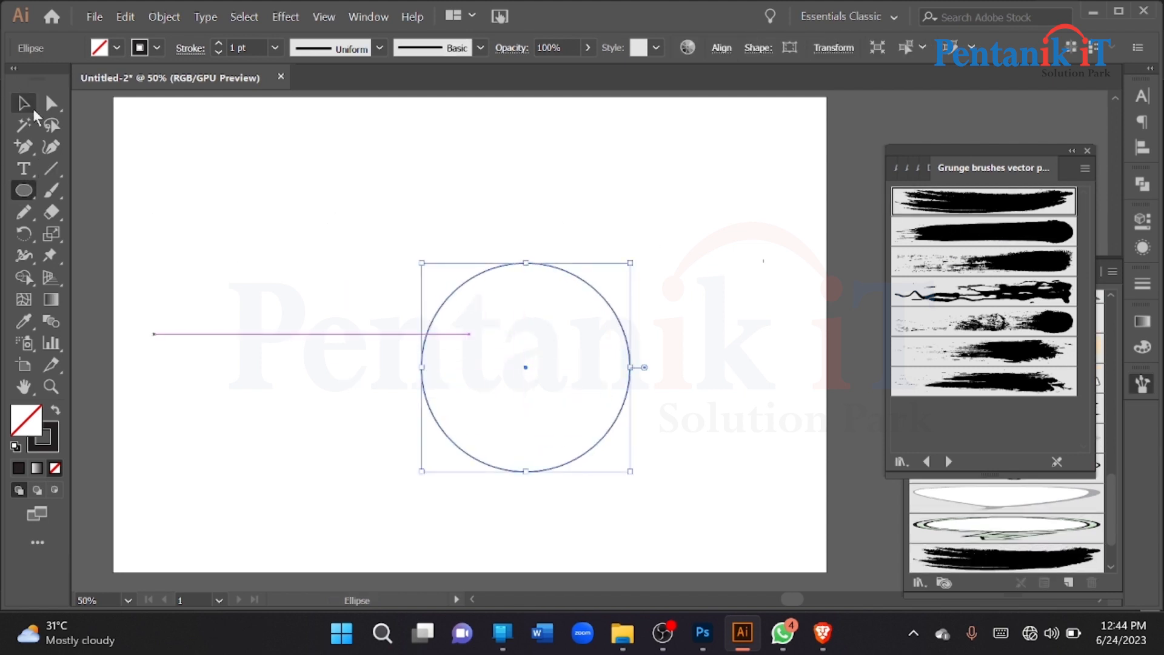
# Try several grunge brushes on the circle, starting with the first and finishing with the last in the library
pyautogui.click(1023, 205)
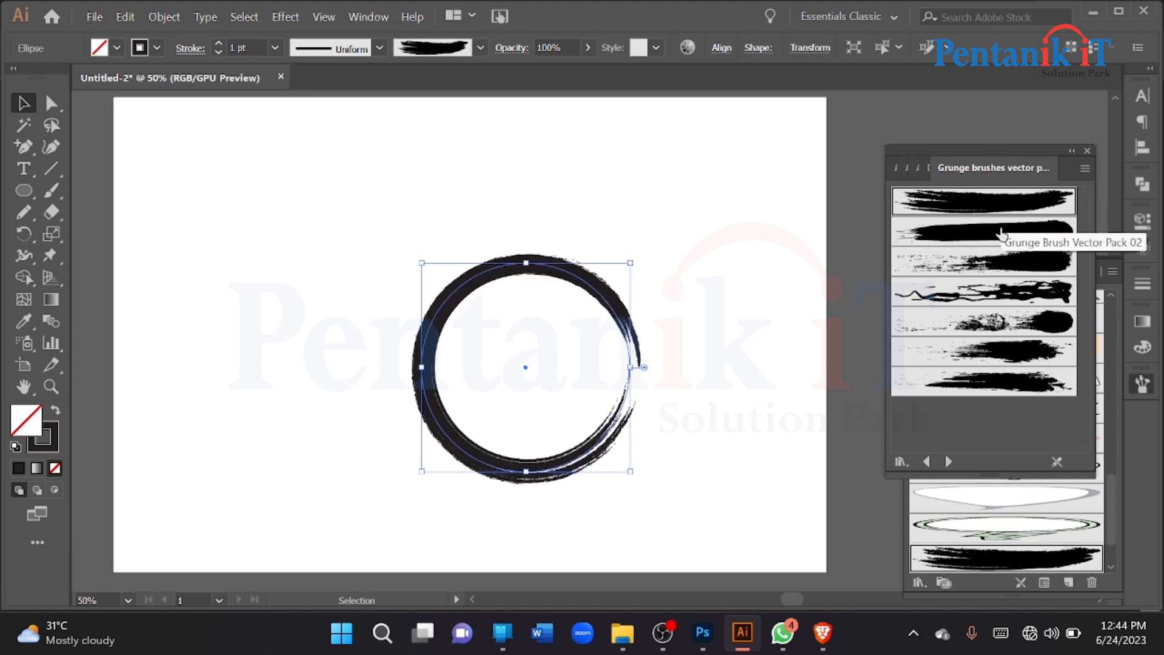
pyautogui.click(946, 259)
pyautogui.click(973, 290)
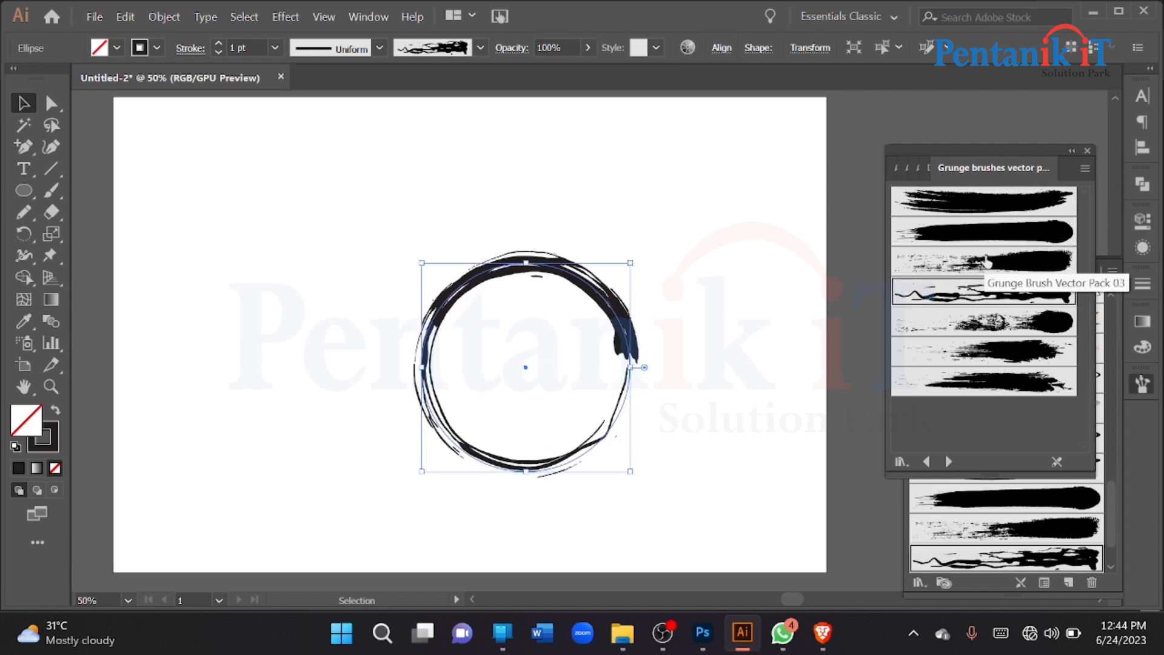
pyautogui.click(992, 362)
pyautogui.click(988, 381)
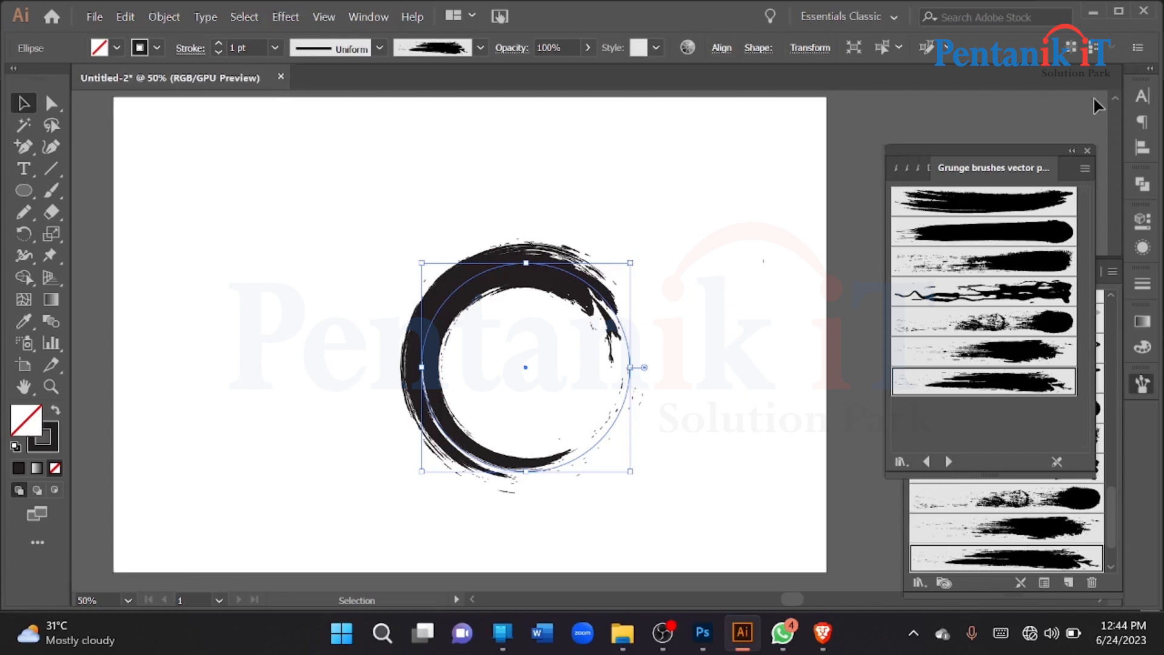
# Close the Grunge brush library and open the Artistic_Calligraphic brush library
pyautogui.click(1088, 151)
pyautogui.click(1142, 386)
pyautogui.click(1130, 383)
pyautogui.click(919, 582)
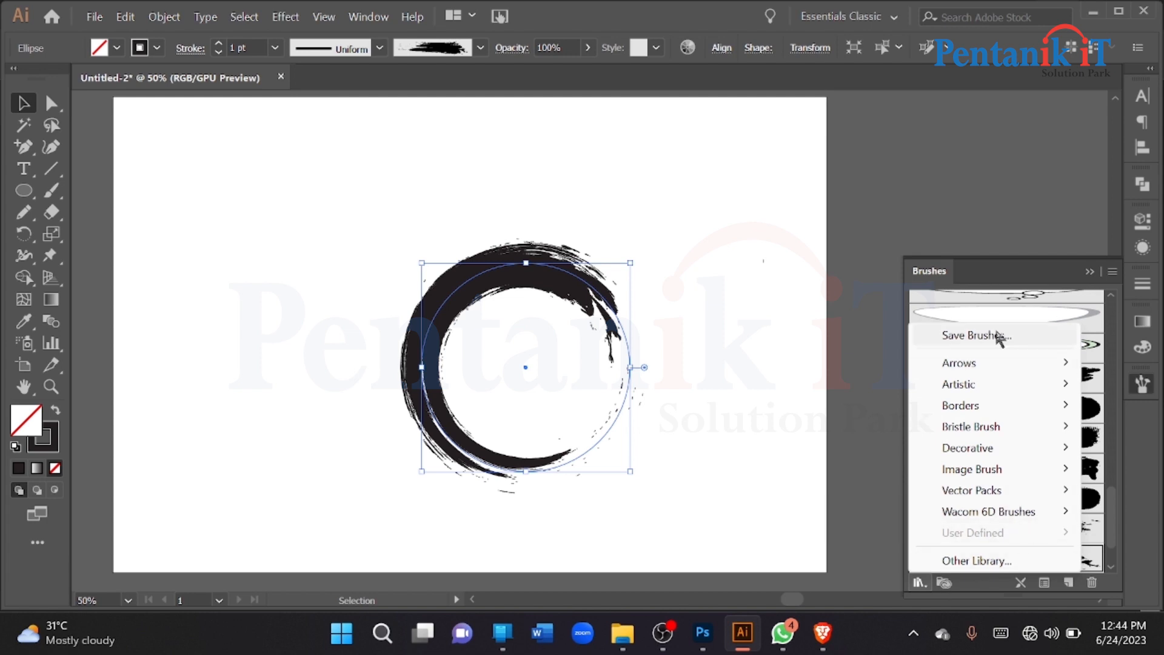
pyautogui.moveTo(984, 359)
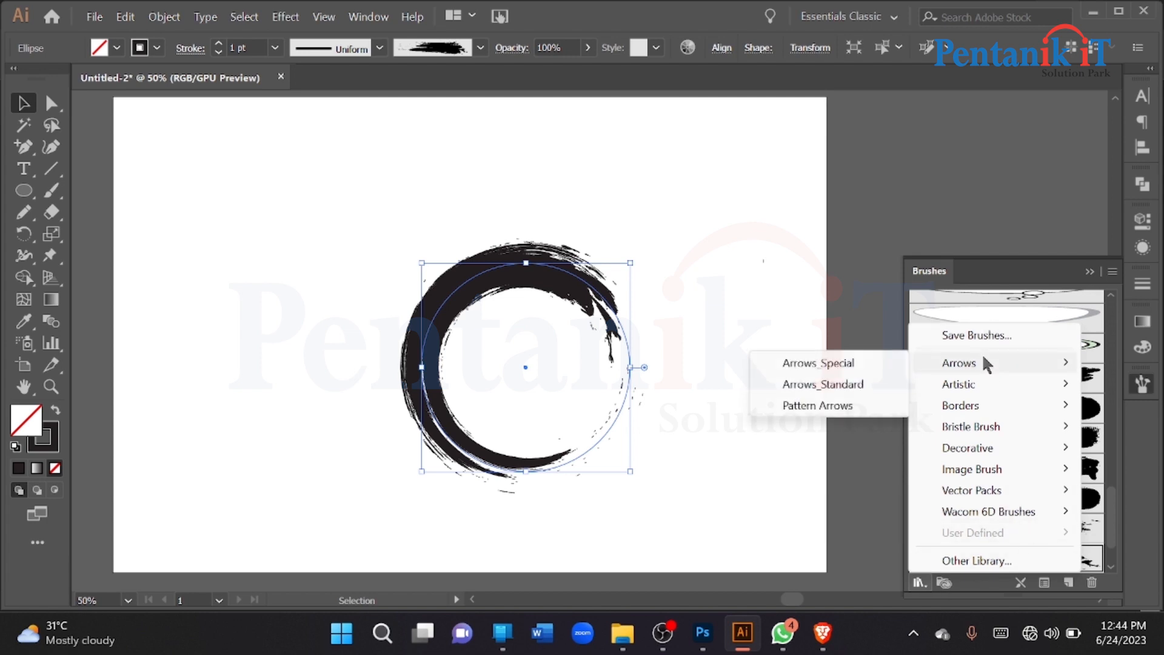
pyautogui.moveTo(988, 387)
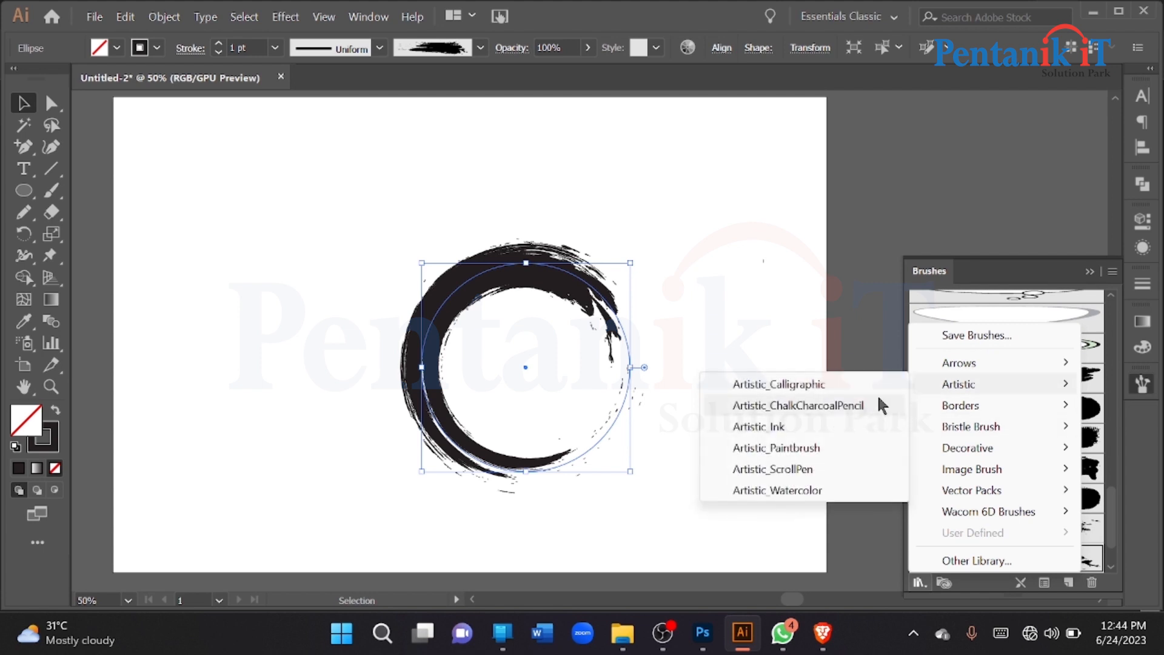
pyautogui.click(852, 386)
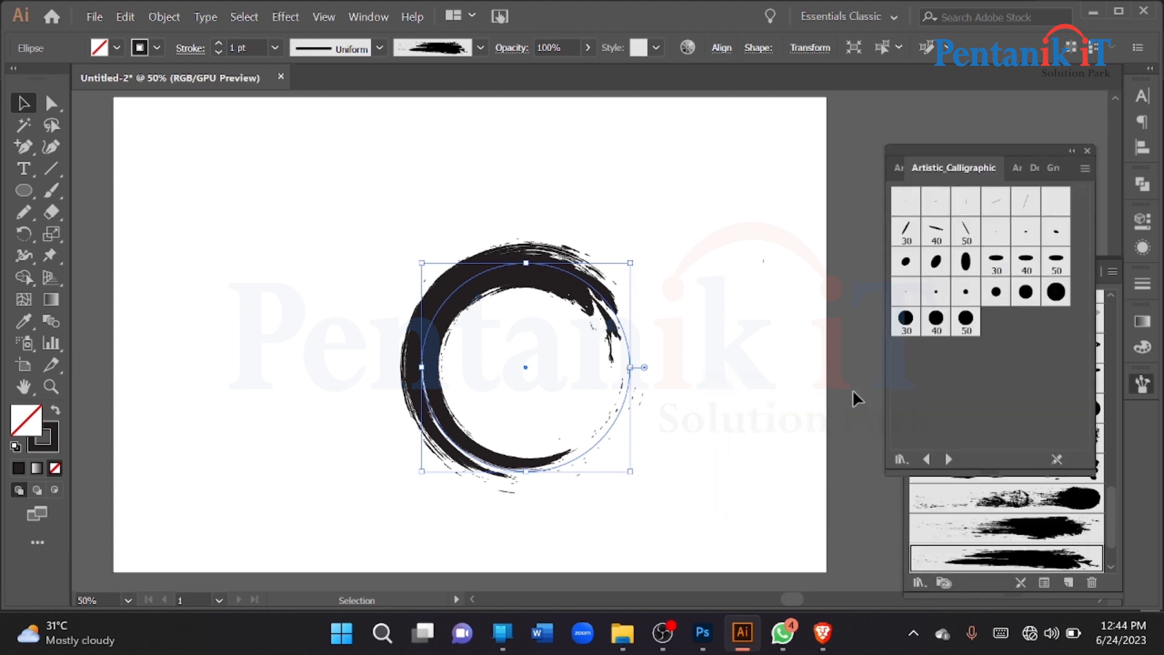
# Detach and close the decorative, Artistic_Ink and Grunge brush libraries, keeping Arrows_Special and Artistic_Calligraphic open
pyautogui.click(1013, 167)
pyautogui.moveTo(1037, 168); pyautogui.dragTo(665, 237)
pyautogui.click(862, 228)
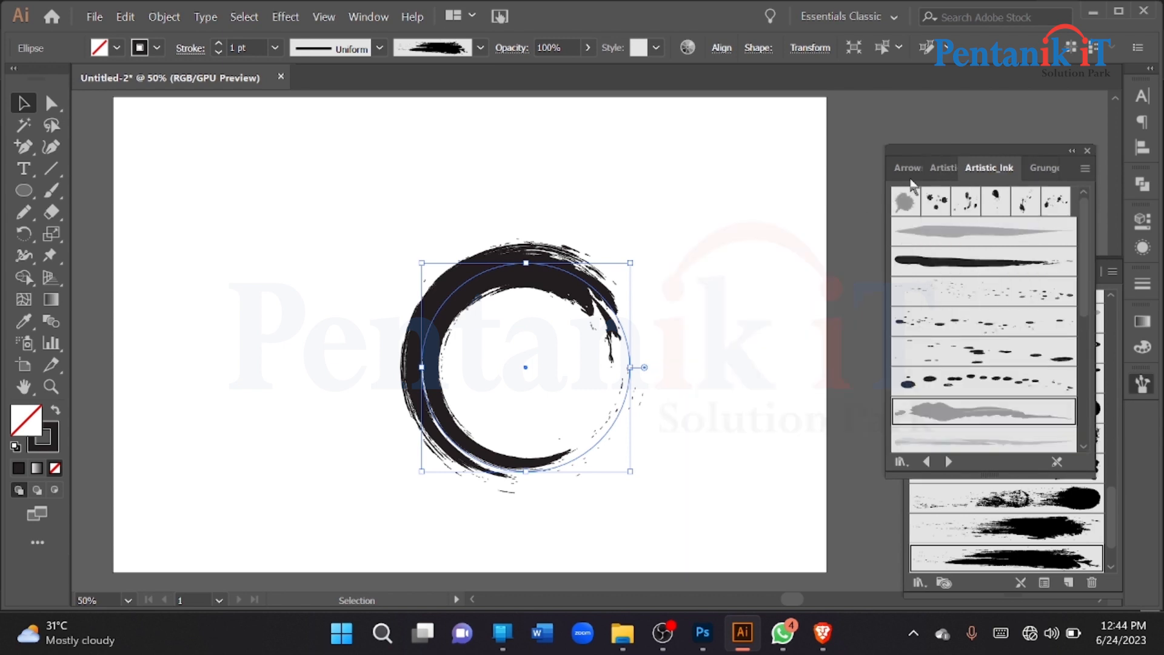
pyautogui.moveTo(980, 170); pyautogui.dragTo(876, 216)
pyautogui.click(944, 202)
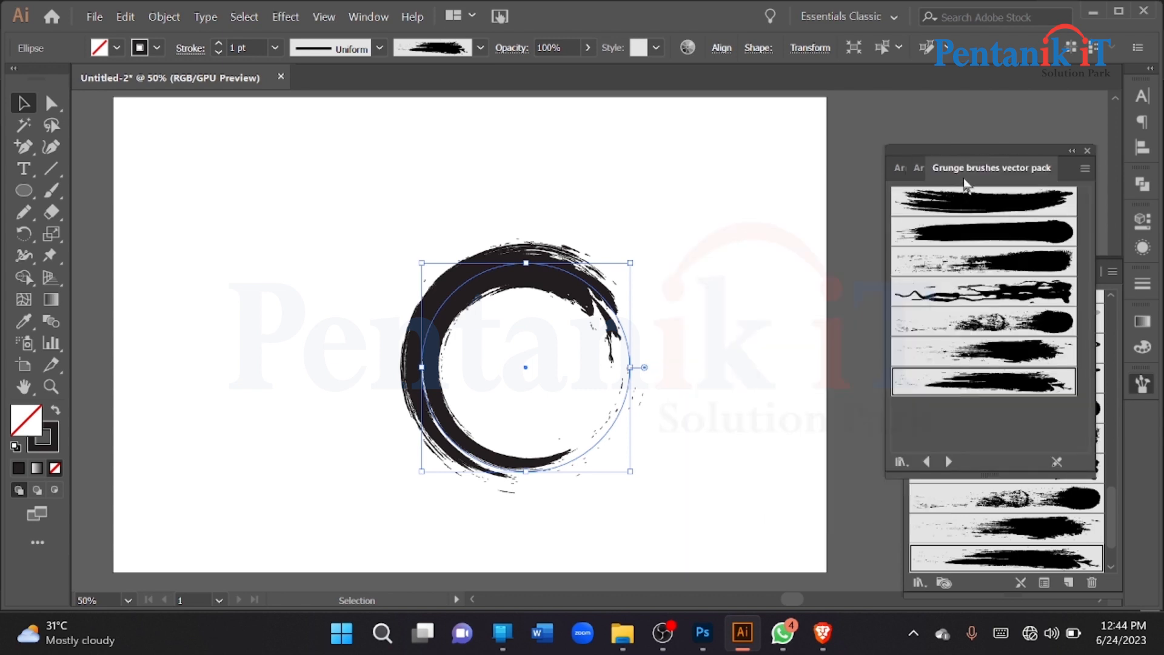
pyautogui.moveTo(966, 170); pyautogui.dragTo(682, 196)
pyautogui.click(802, 177)
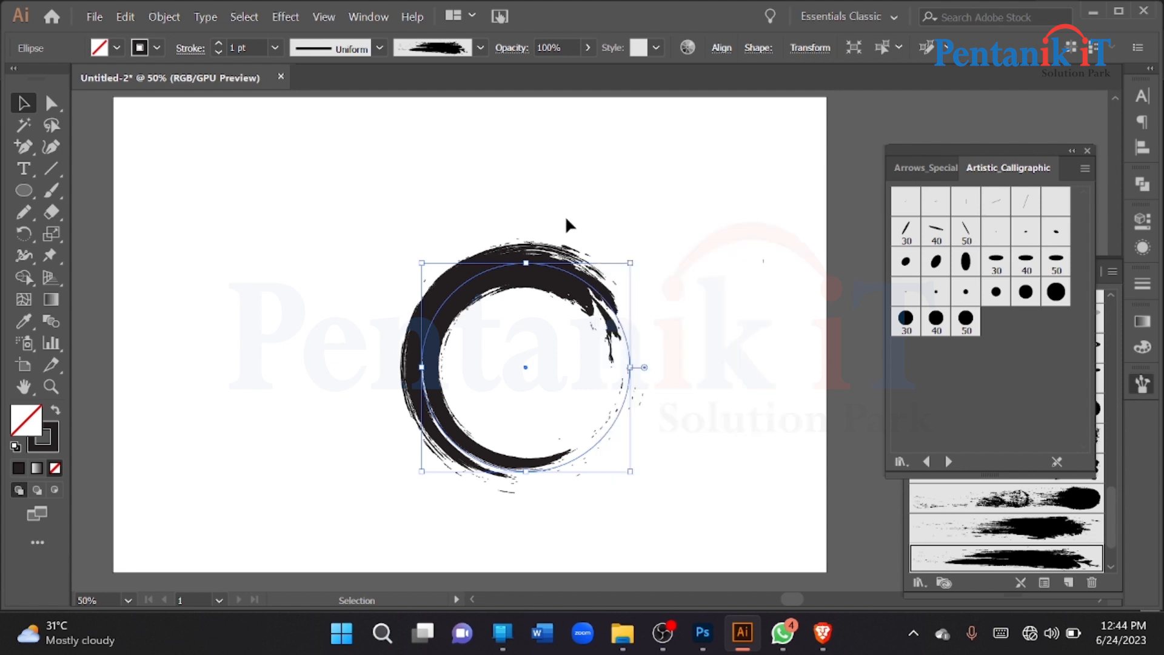
# Delete the grunge circle and try a calligraphic Paintbrush stroke rising diagonally across the artboard
pyautogui.press('Delete')
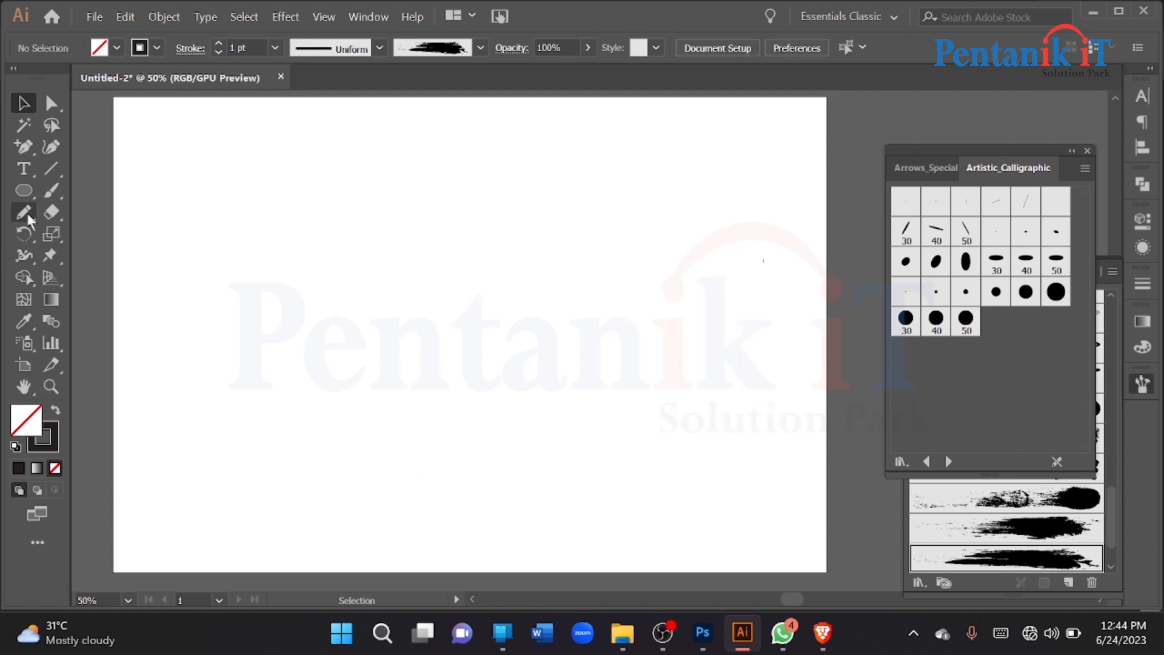
pyautogui.click(51, 190)
pyautogui.click(1053, 235)
pyautogui.moveTo(143, 432)
pyautogui.mouseDown()
pyautogui.moveTo(299, 294)
pyautogui.moveTo(567, 229)
pyautogui.mouseUp()
pyautogui.hotkey('ctrl', 'z')
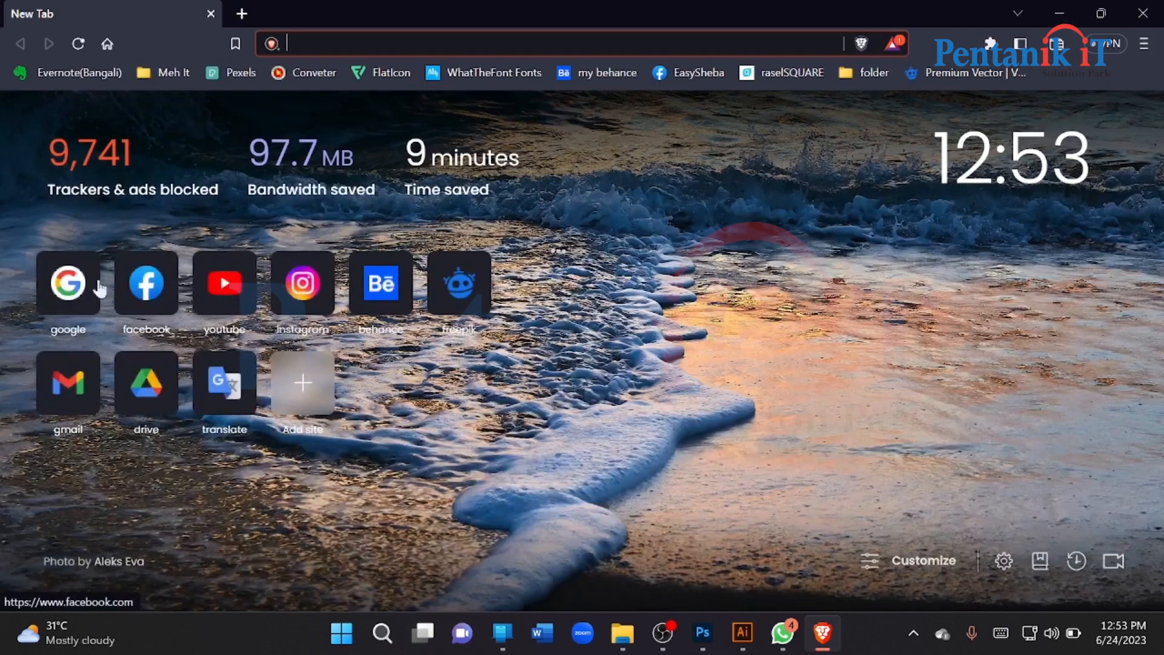
# Search Google for "flower" and copy the Freepik image of the purple daisy
pyautogui.click(87, 286)
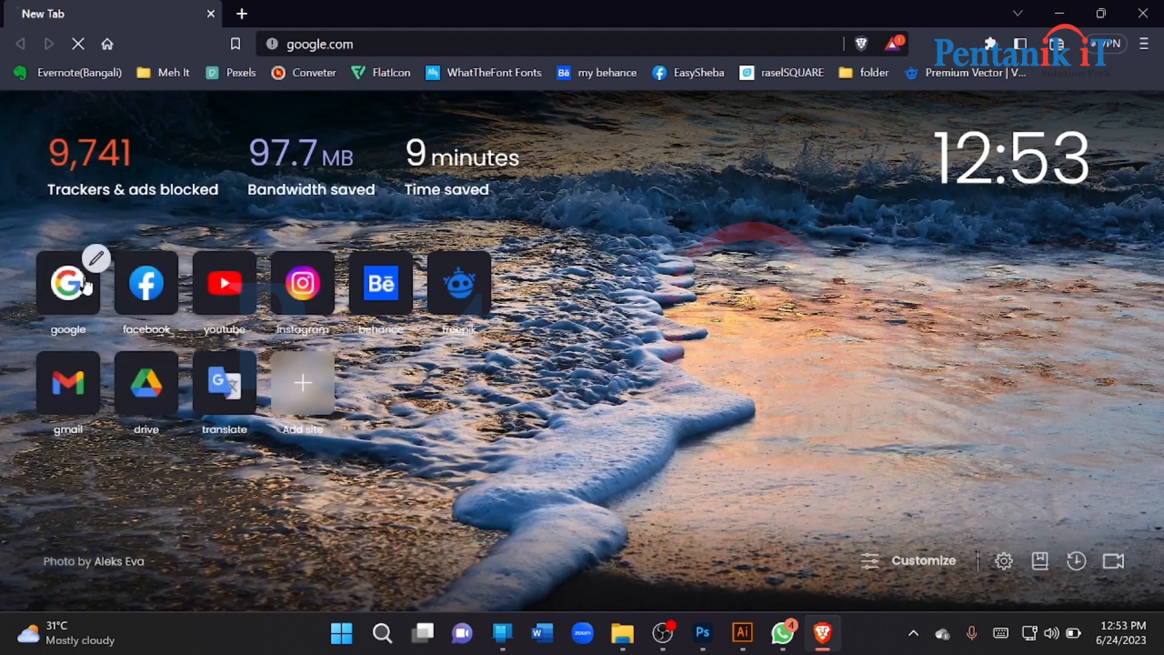
pyautogui.write('flower')
pyautogui.press('Return')
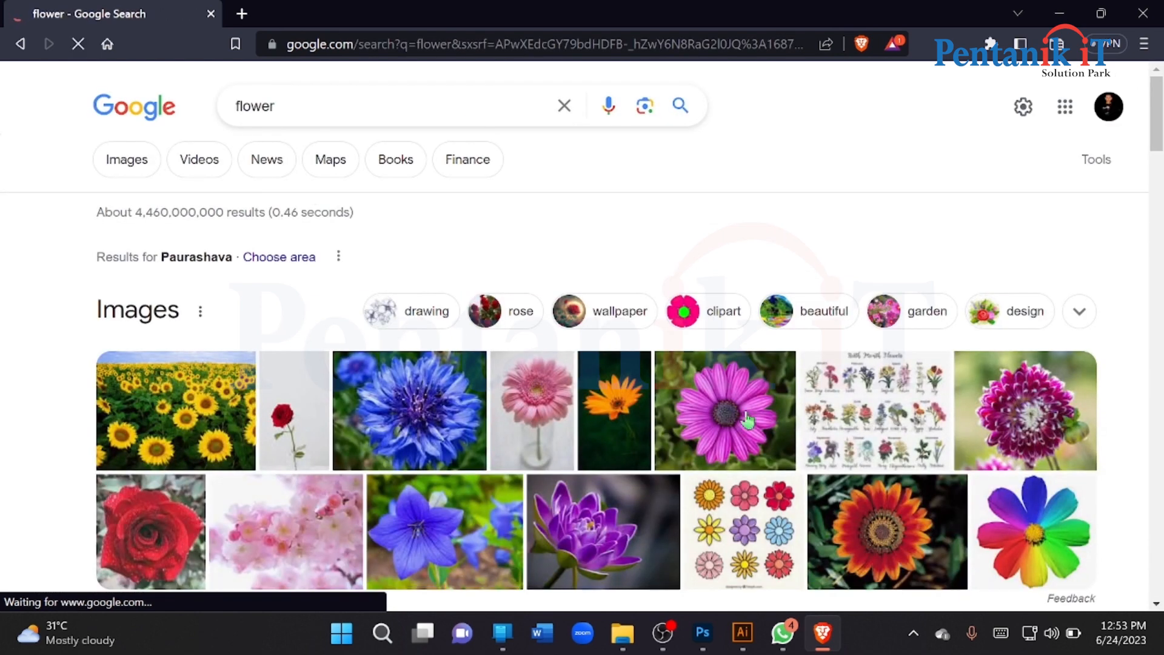
pyautogui.click(742, 400)
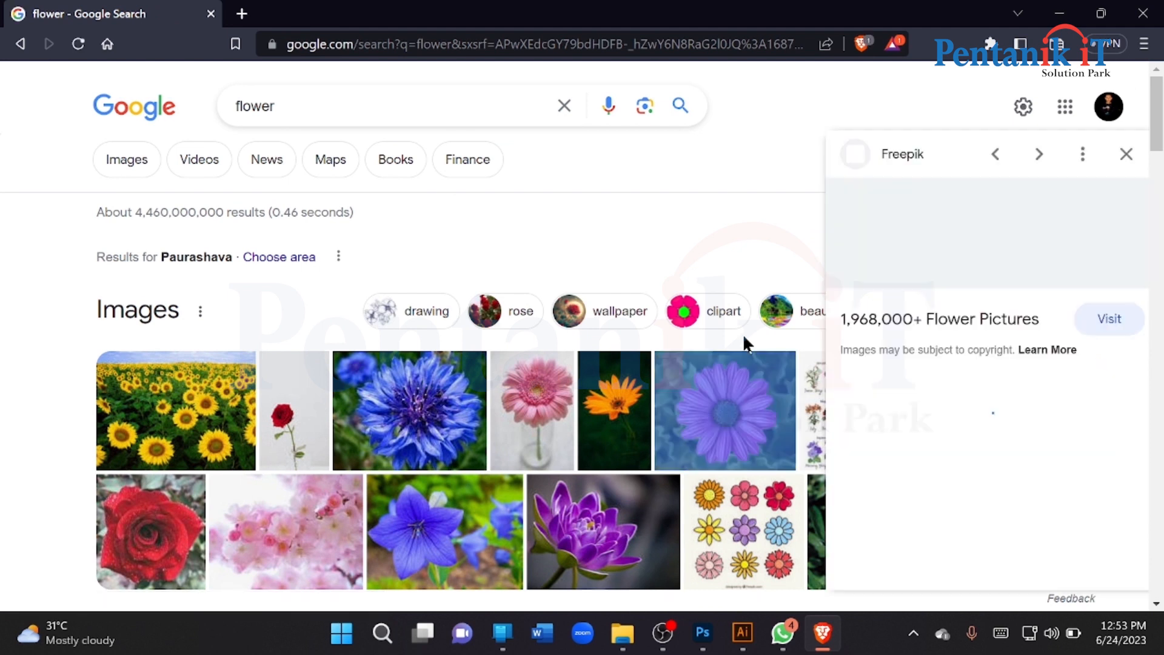
pyautogui.rightClick(966, 269)
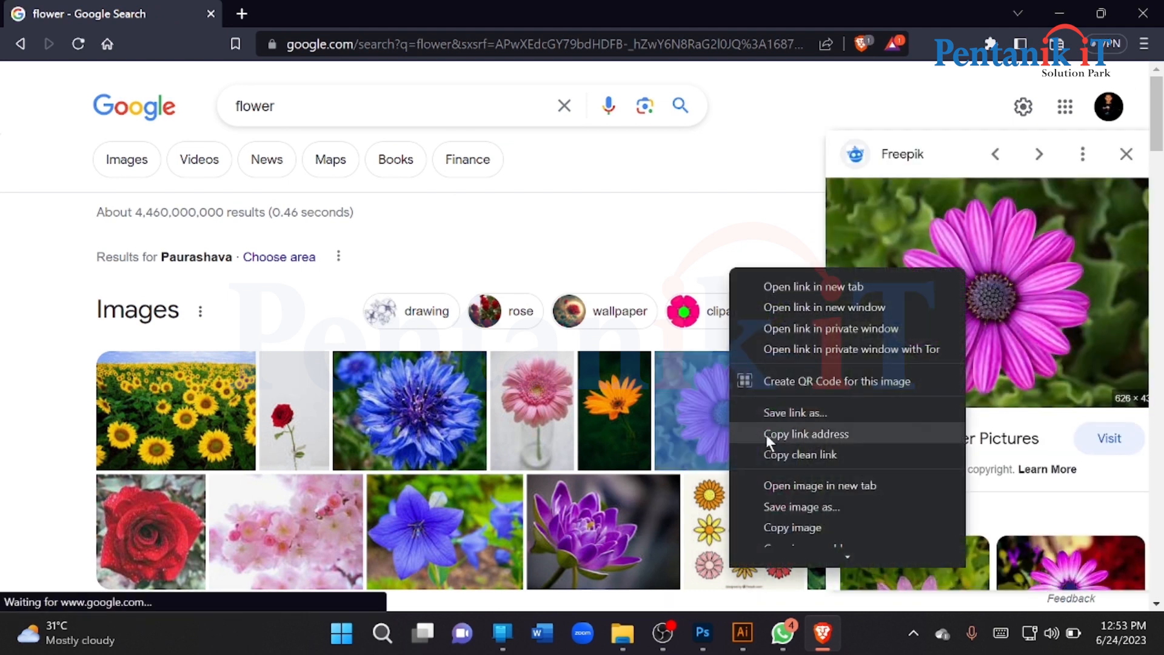
pyautogui.click(802, 527)
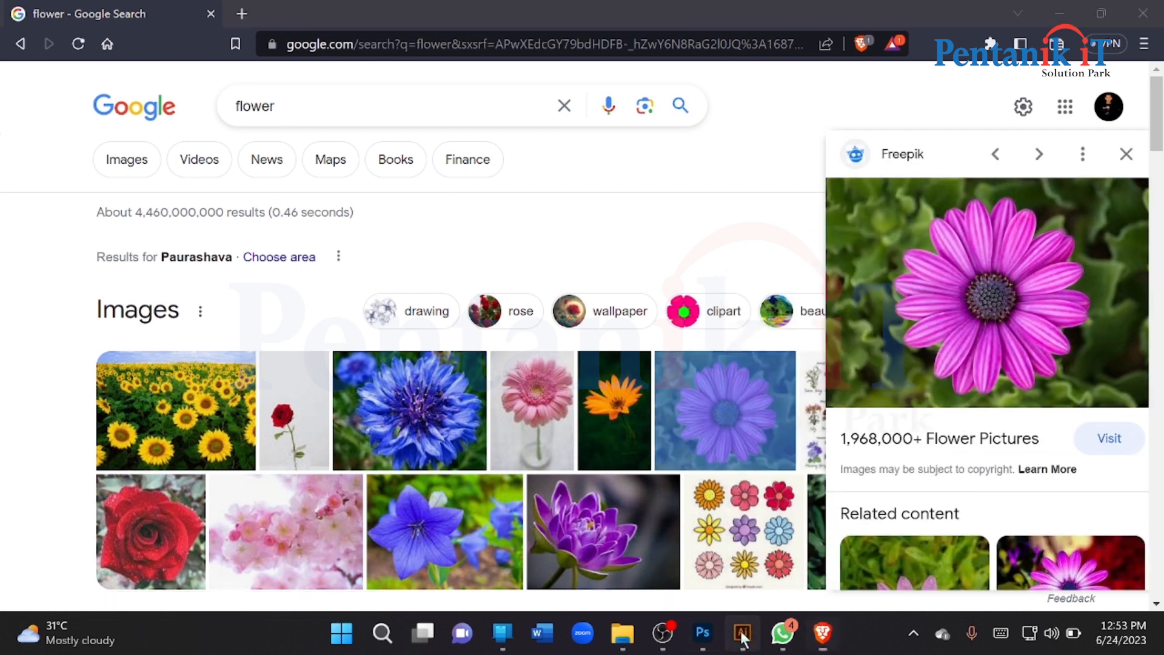
# Switch to Illustrator, paste the flower image and reposition it on the artboard
pyautogui.click(742, 632)
pyautogui.hotkey('ctrl', 'v')
pyautogui.moveTo(659, 388); pyautogui.dragTo(509, 383)
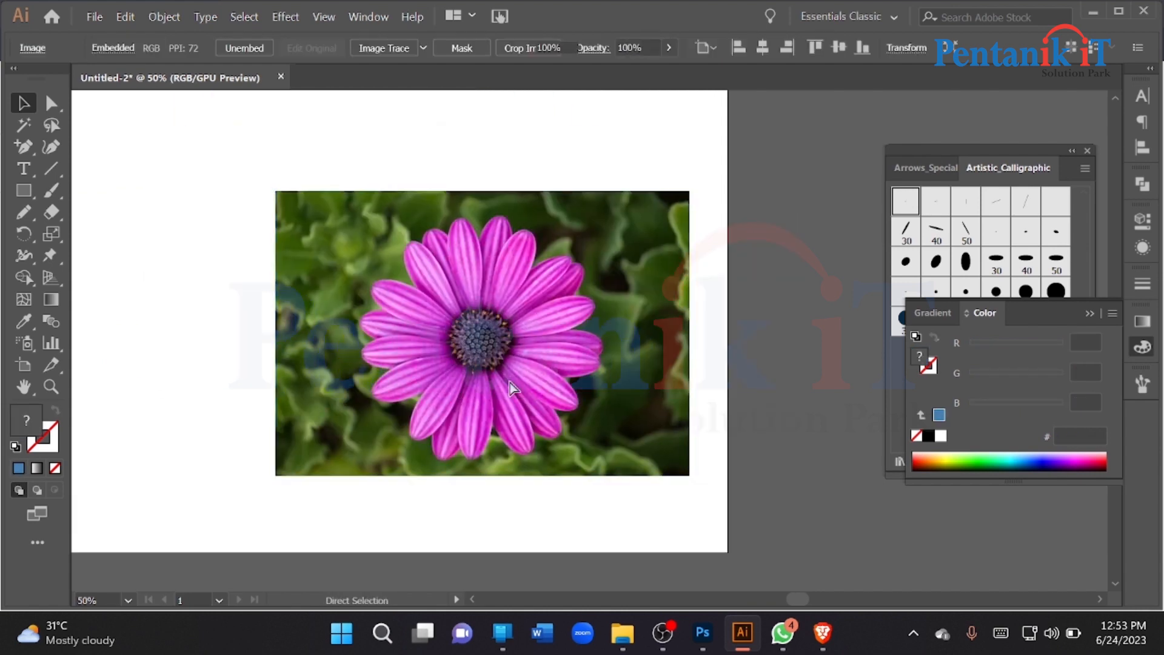
pyautogui.hotkey('ctrl', 'shift', 'a')
# Trace the outline of the first petal just right of the flower's top with the Paintbrush
pyautogui.click(50, 194)
pyautogui.scroll(3, 506, 285)
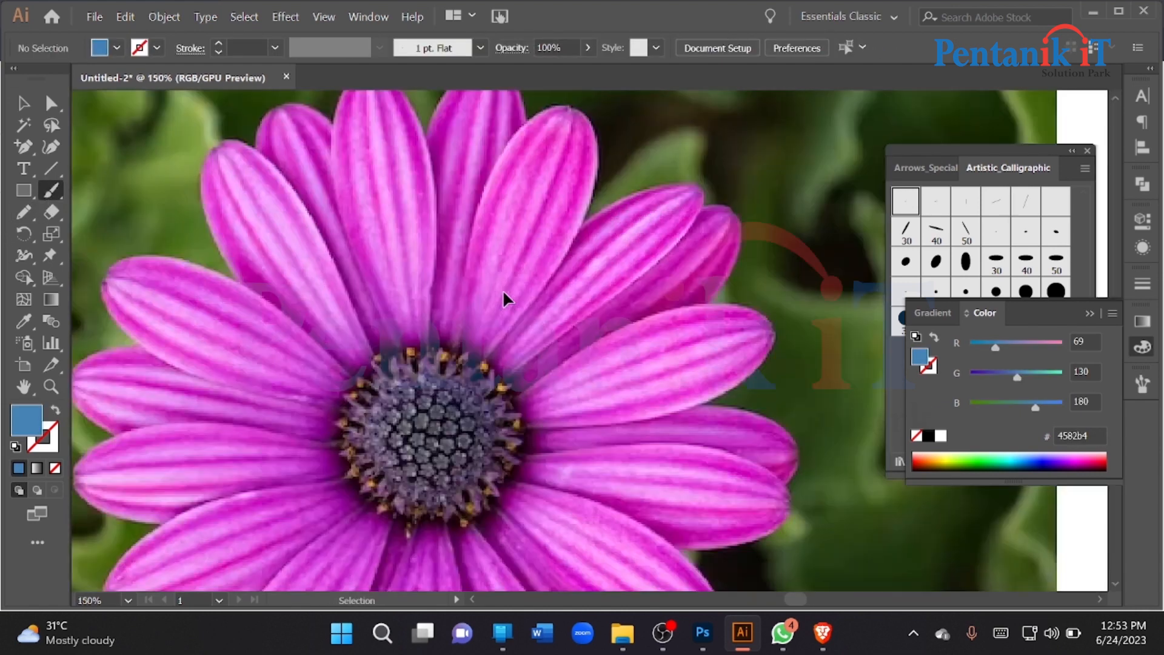
pyautogui.moveTo(459, 374)
pyautogui.mouseDown()
pyautogui.moveTo(472, 241)
pyautogui.moveTo(529, 122)
pyautogui.mouseUp()
pyautogui.moveTo(591, 209); pyautogui.dragTo(564, 261)
pyautogui.scroll(2, 528, 359)
pyautogui.moveTo(484, 397); pyautogui.dragTo(525, 339)
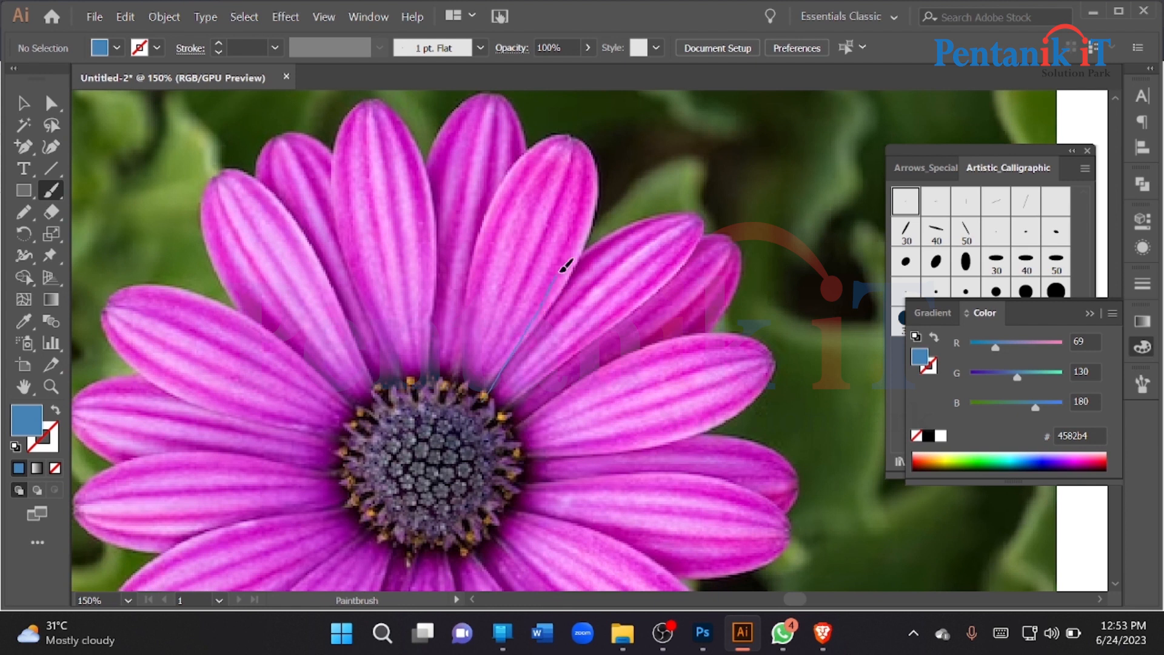
pyautogui.moveTo(596, 189); pyautogui.dragTo(579, 135)
pyautogui.moveTo(459, 376); pyautogui.dragTo(449, 418)
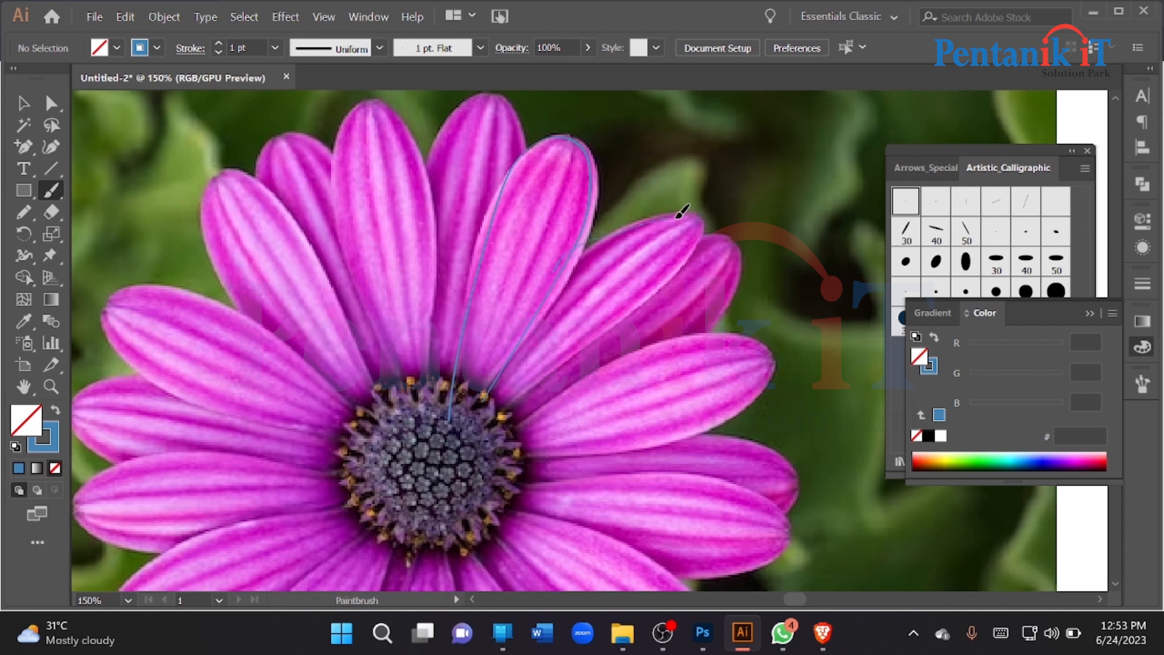
# Trace the next three petals along the flower's upper right with Paintbrush strokes
pyautogui.moveTo(536, 374)
pyautogui.mouseDown()
pyautogui.moveTo(657, 252)
pyautogui.moveTo(701, 232)
pyautogui.moveTo(735, 286)
pyautogui.moveTo(697, 346)
pyautogui.moveTo(512, 428)
pyautogui.mouseUp()
pyautogui.moveTo(637, 345); pyautogui.dragTo(756, 340)
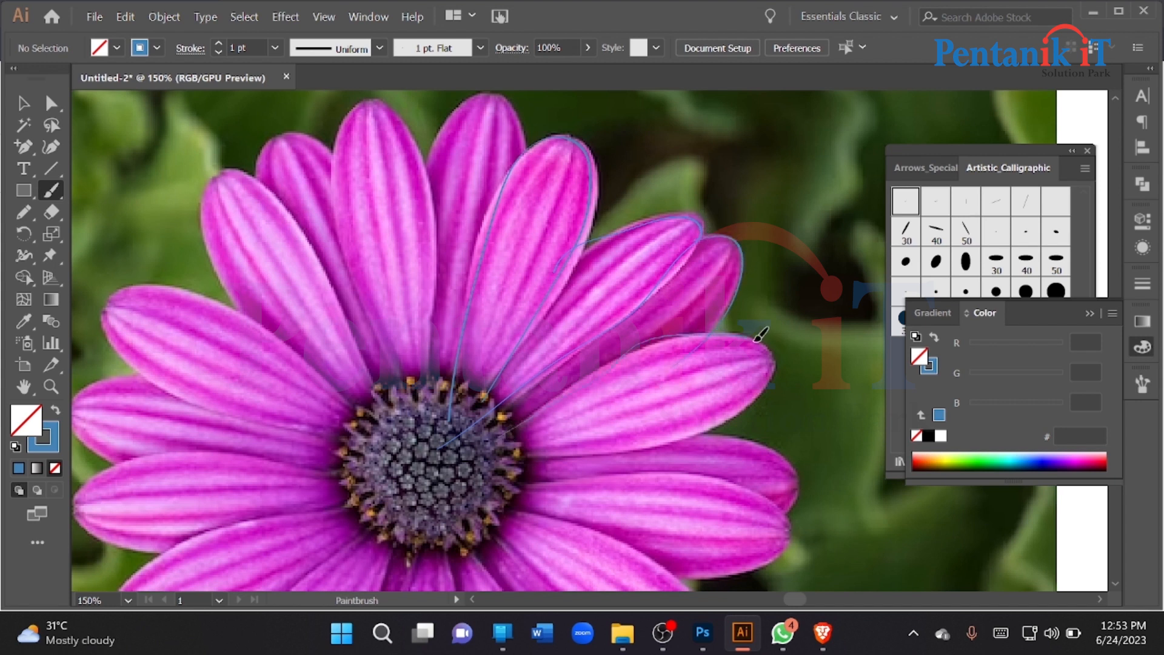
pyautogui.moveTo(627, 438); pyautogui.dragTo(488, 459)
# Trace the petals at the flower's right and lower right down to the broad diagonal petal
pyautogui.scroll(-2, 667, 376)
pyautogui.moveTo(682, 364); pyautogui.dragTo(794, 397)
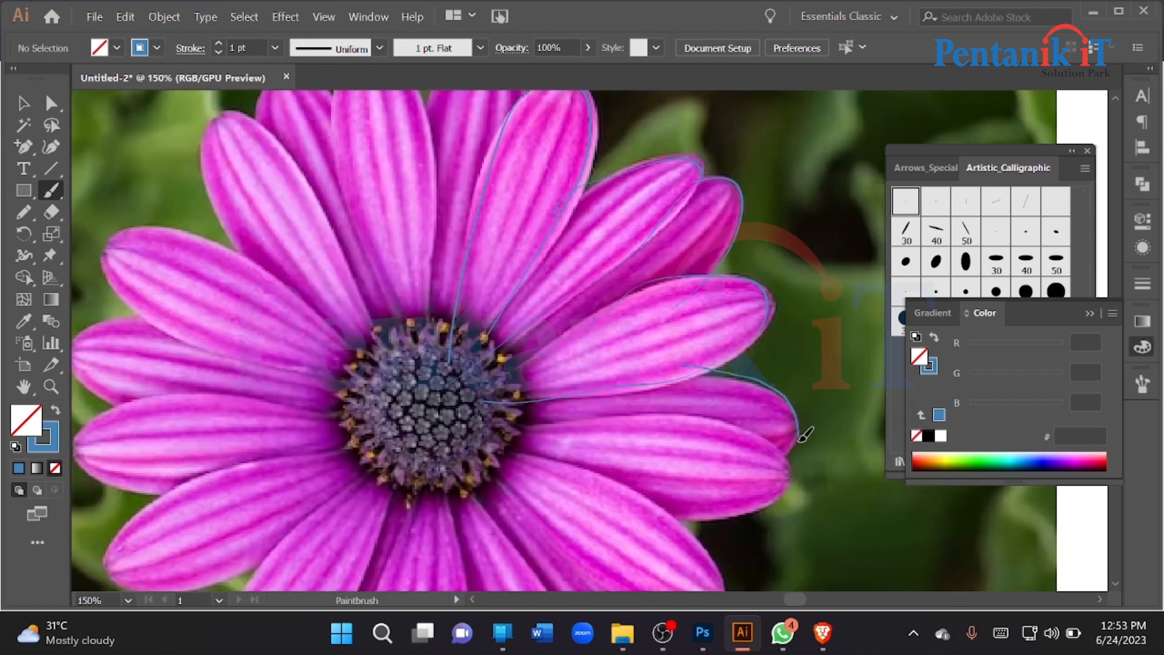
pyautogui.scroll(-2, 601, 430)
pyautogui.moveTo(609, 338); pyautogui.dragTo(717, 345)
pyautogui.moveTo(716, 433); pyautogui.dragTo(634, 442)
pyautogui.scroll(-3, 606, 413)
pyautogui.moveTo(505, 290)
pyautogui.mouseDown()
pyautogui.moveTo(682, 359)
pyautogui.moveTo(721, 409)
pyautogui.mouseUp()
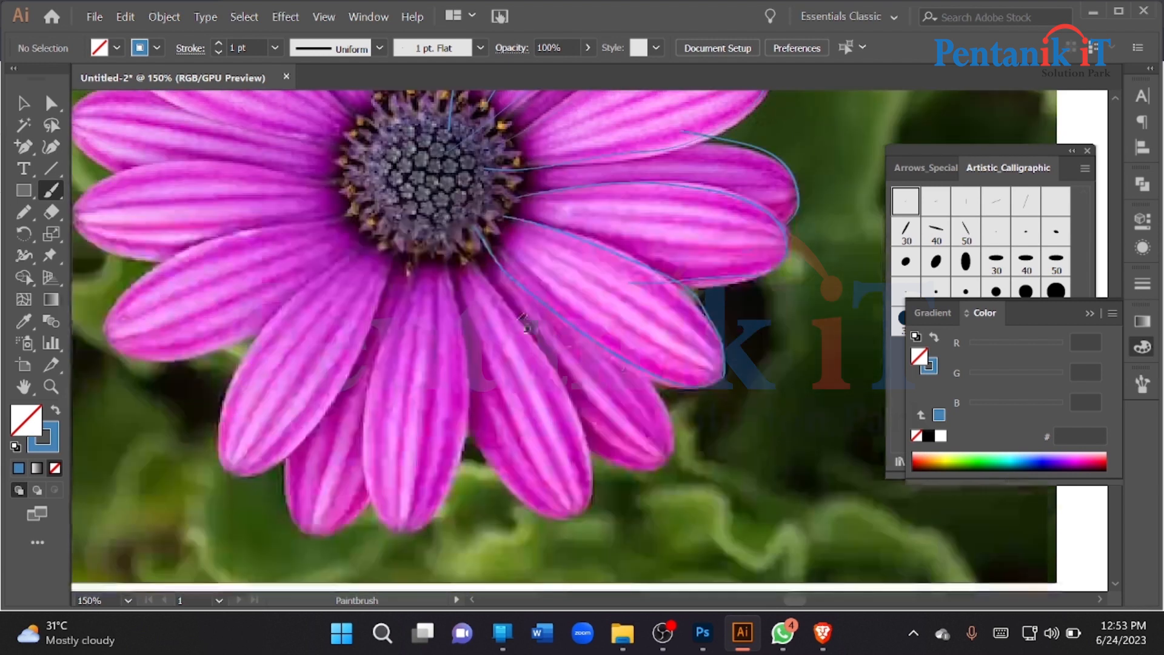
pyautogui.scroll(-3, 479, 291)
pyautogui.moveTo(477, 228); pyautogui.dragTo(663, 362)
pyautogui.moveTo(655, 455)
pyautogui.mouseDown()
pyautogui.moveTo(619, 456)
pyautogui.moveTo(566, 412)
pyautogui.mouseUp()
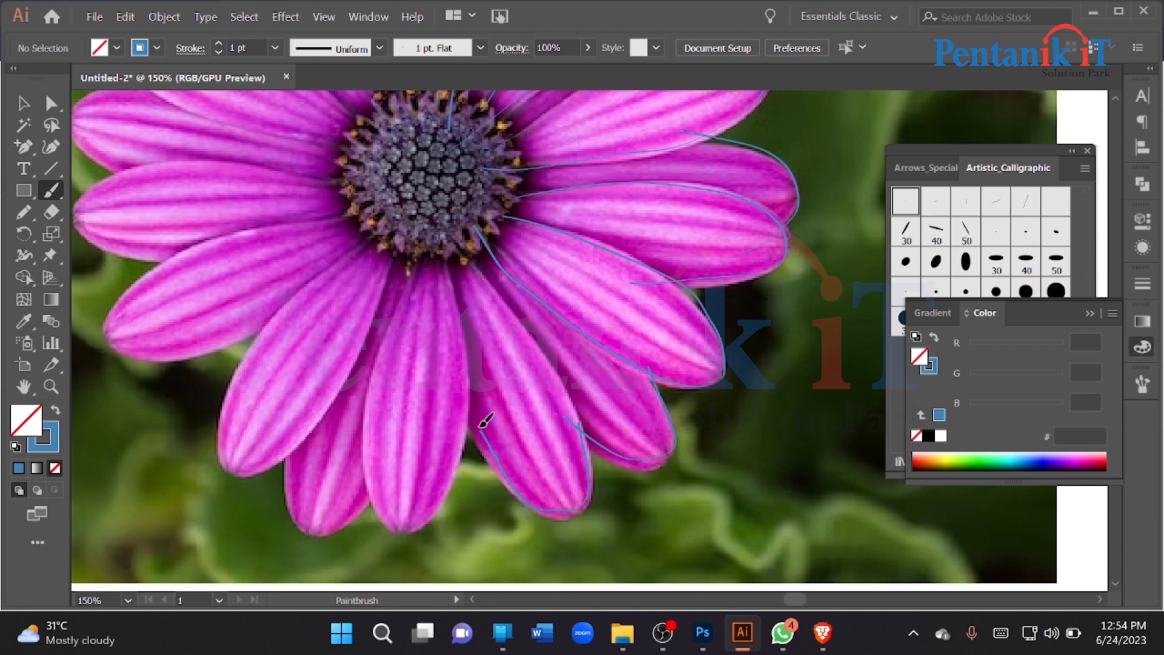
pyautogui.hotkey('ctrl', 'z')
pyautogui.hotkey('ctrl', 'z')
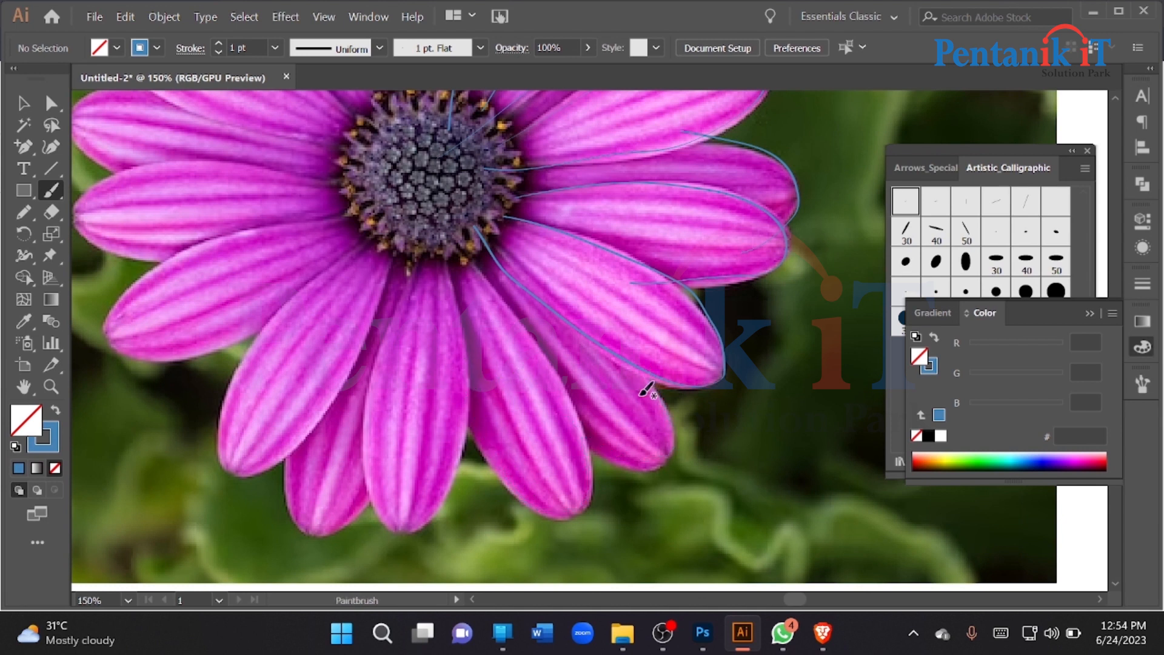
# Trace the two petals below the broad lower-right petal in to the flower's centre
pyautogui.moveTo(670, 459)
pyautogui.mouseDown()
pyautogui.moveTo(551, 403)
pyautogui.moveTo(475, 252)
pyautogui.mouseUp()
pyautogui.moveTo(563, 417)
pyautogui.mouseDown()
pyautogui.moveTo(588, 502)
pyautogui.moveTo(555, 507)
pyautogui.moveTo(508, 460)
pyautogui.moveTo(442, 236)
pyautogui.mouseUp()
pyautogui.scroll(-3, 511, 338)
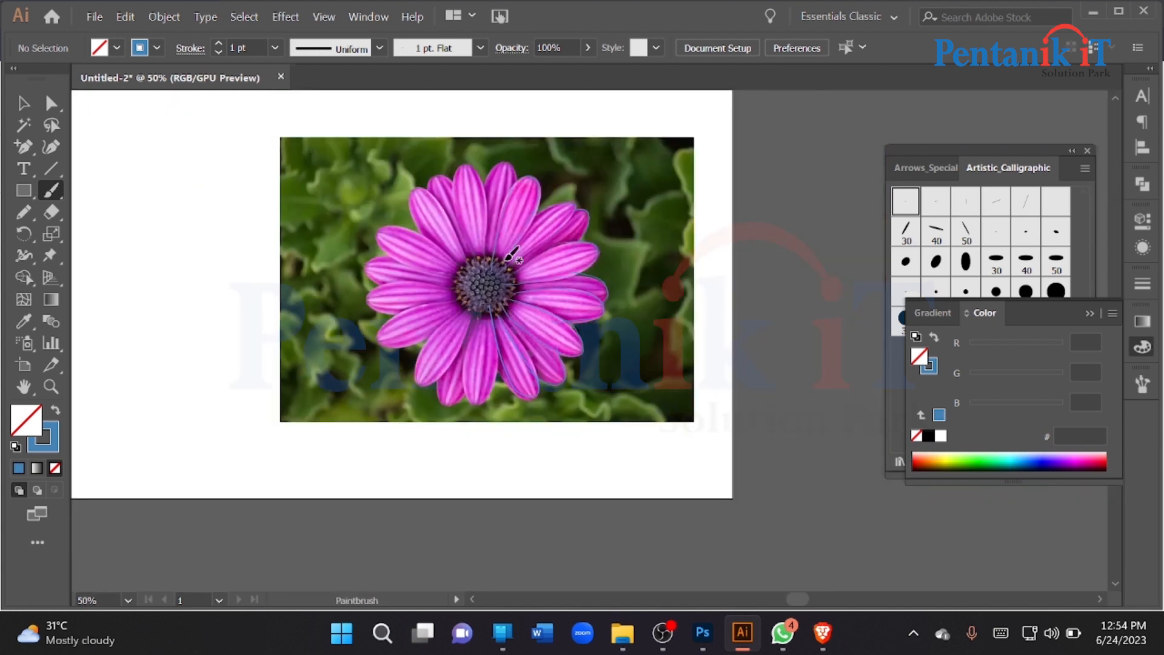
# Trace the petals across the flower's top and upper left with Paintbrush strokes
pyautogui.scroll(3, 491, 168)
pyautogui.moveTo(567, 210); pyautogui.dragTo(557, 165)
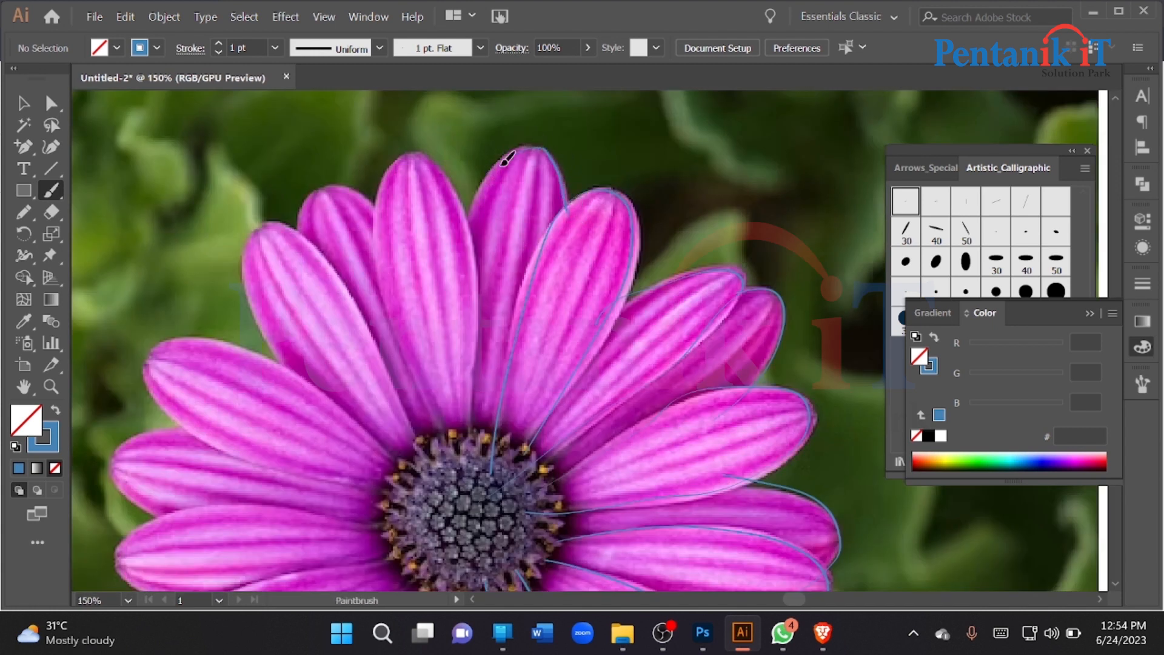
pyautogui.moveTo(467, 437); pyautogui.dragTo(470, 399)
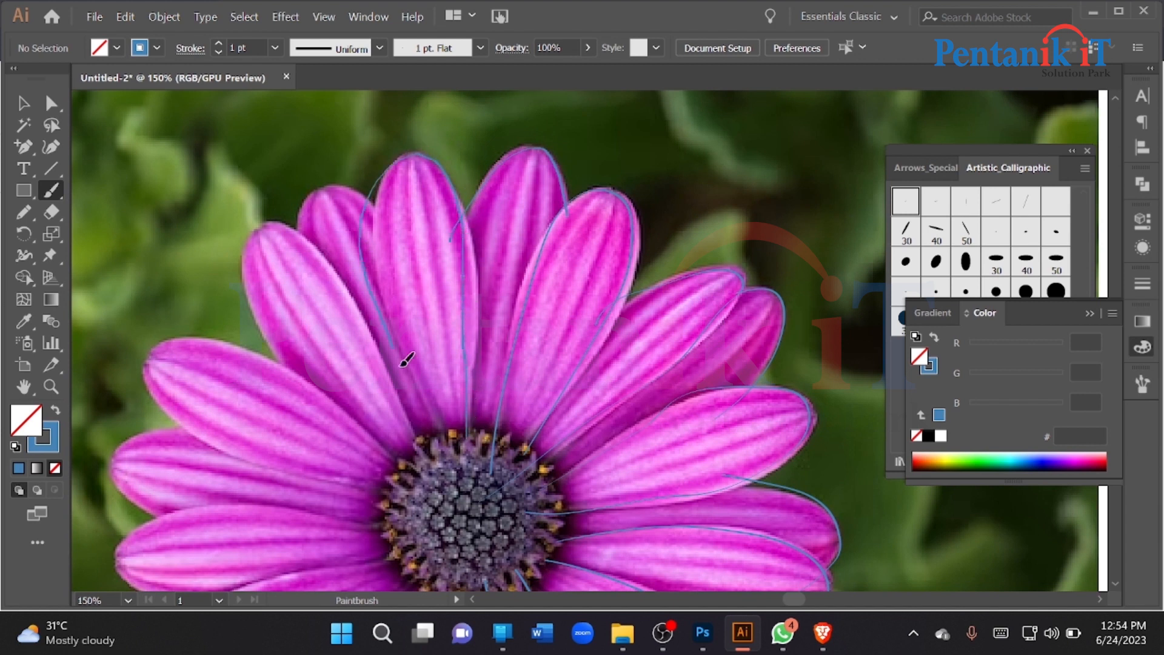
pyautogui.moveTo(467, 464)
pyautogui.mouseDown()
pyautogui.moveTo(421, 216)
pyautogui.moveTo(365, 184)
pyautogui.moveTo(289, 291)
pyautogui.mouseUp()
pyautogui.moveTo(387, 348); pyautogui.dragTo(317, 226)
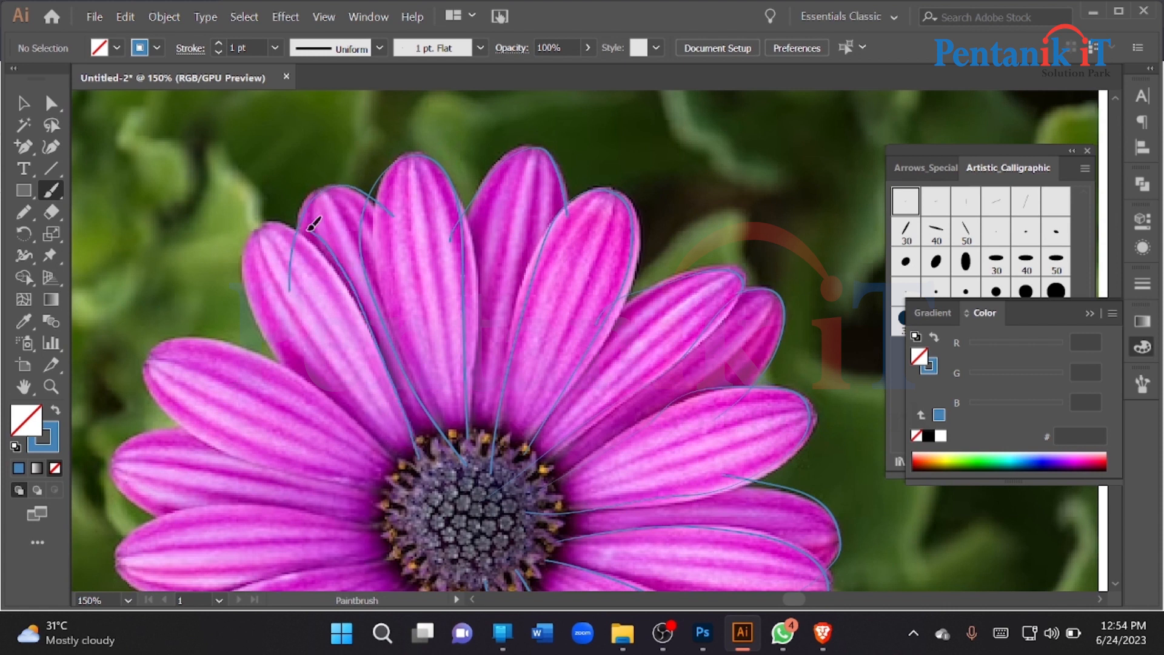
pyautogui.moveTo(262, 320); pyautogui.dragTo(303, 430)
# Trace the outlines of the petals along the flower's left side
pyautogui.scroll(-2, 346, 447)
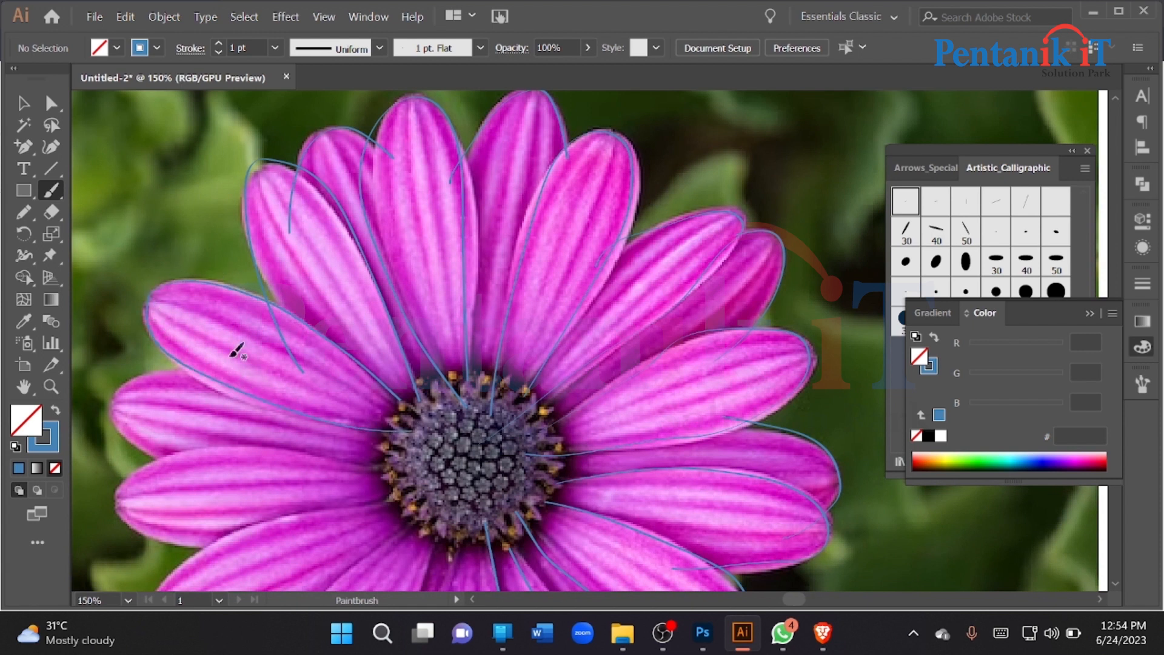
pyautogui.scroll(-2, 237, 350)
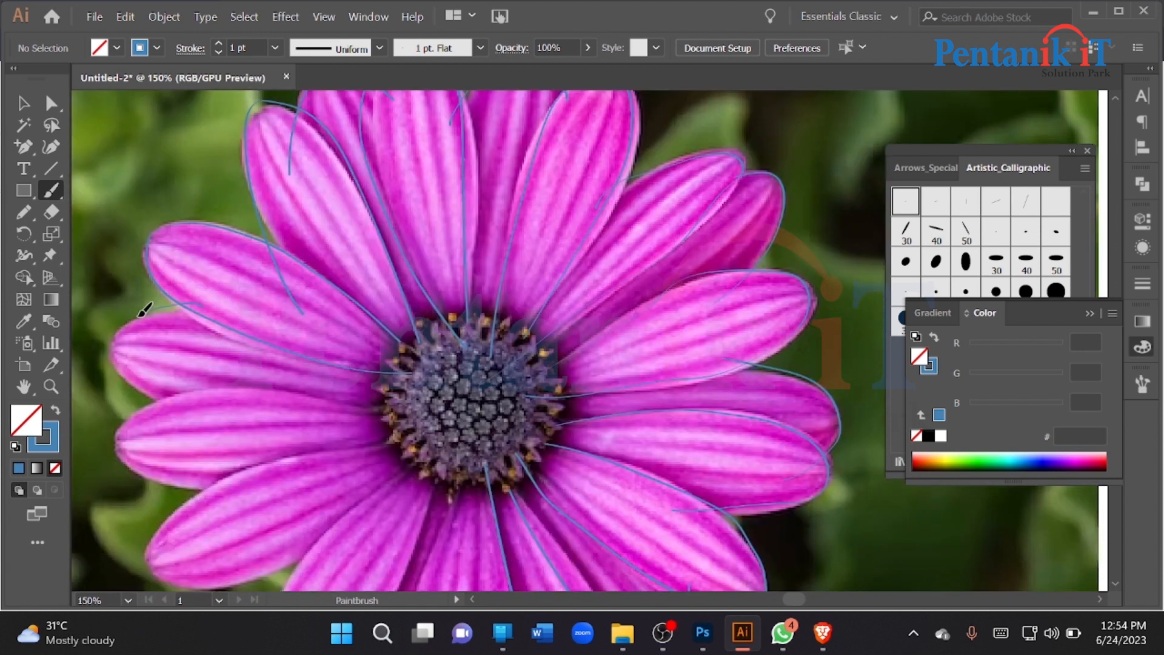
pyautogui.scroll(-3, 226, 410)
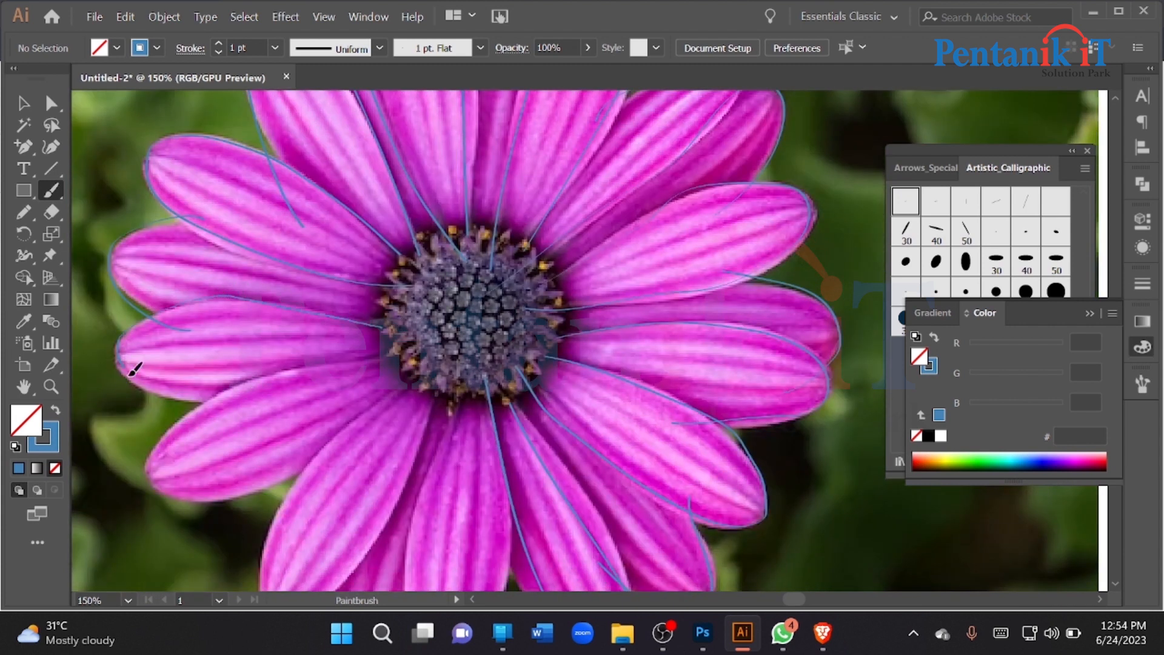
pyautogui.moveTo(419, 351); pyautogui.dragTo(291, 364)
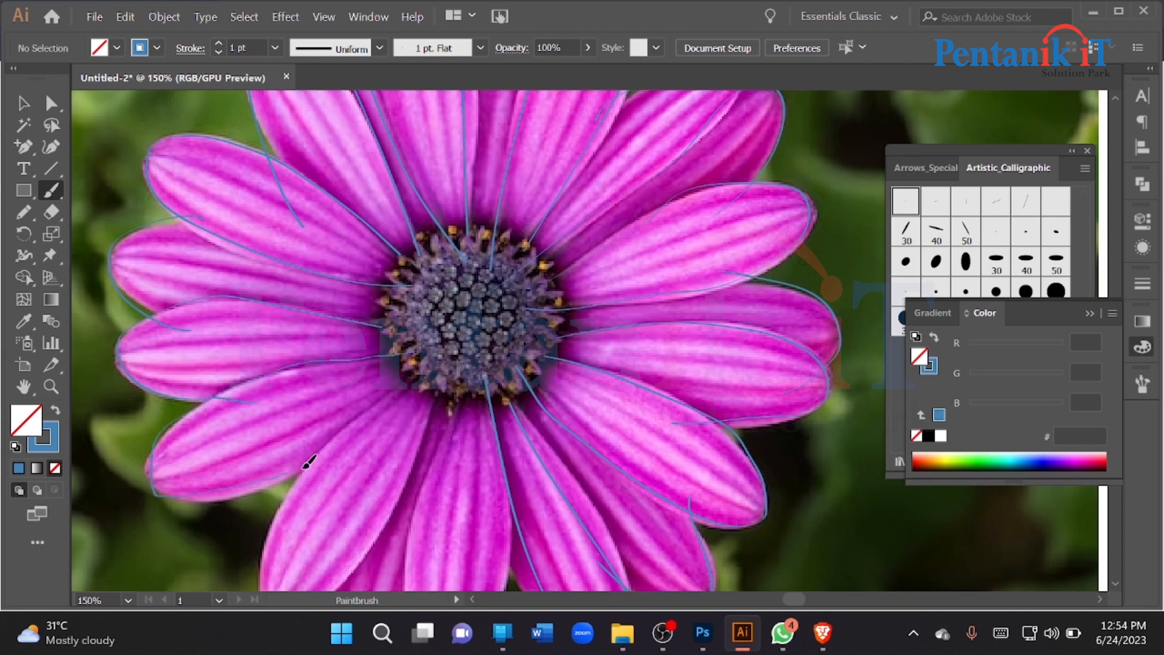
# Trace the remaining petals around the flower's lower left and bottom, finishing with the Selection tool active
pyautogui.scroll(-3, 382, 430)
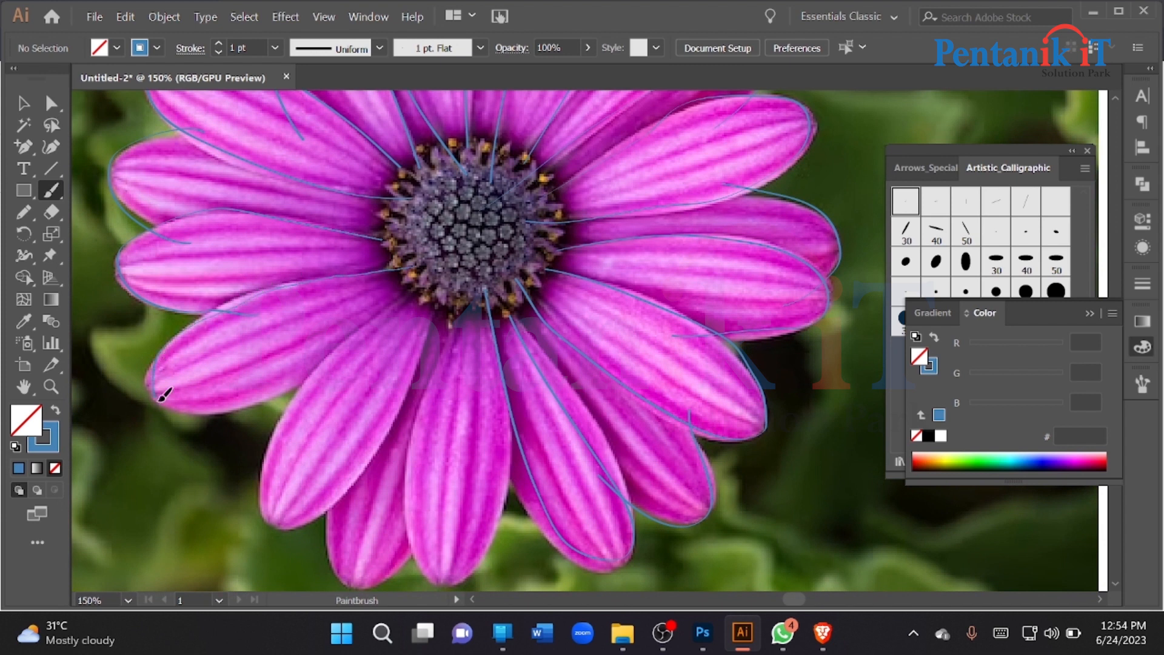
pyautogui.scroll(-2, 362, 348)
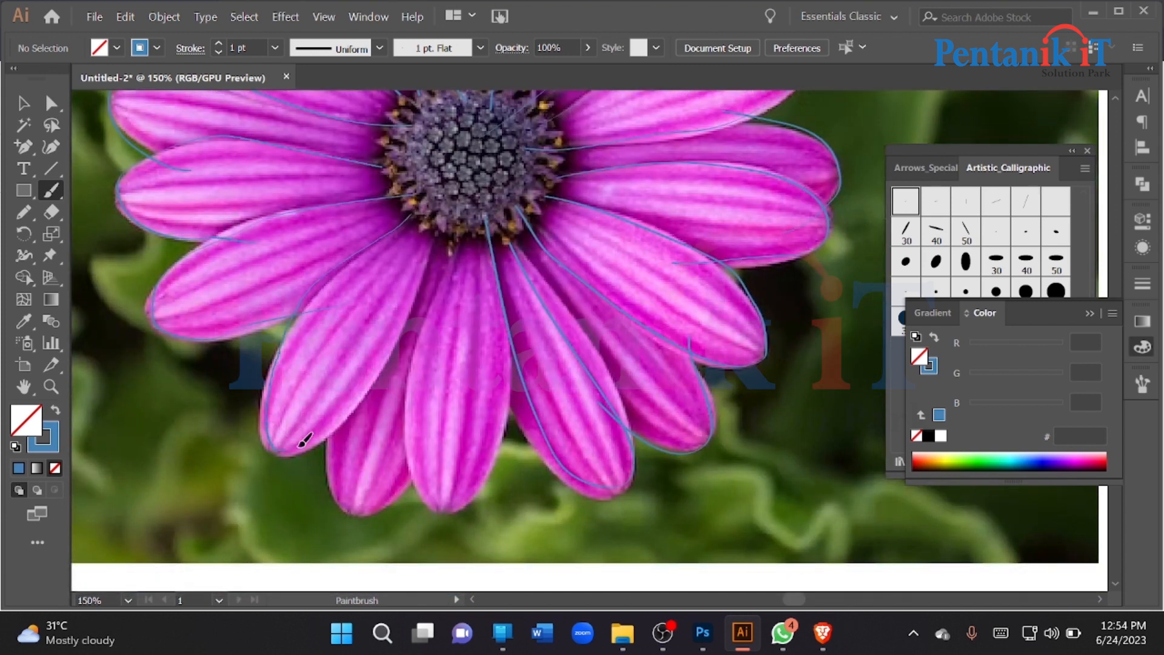
pyautogui.scroll(-2, 451, 223)
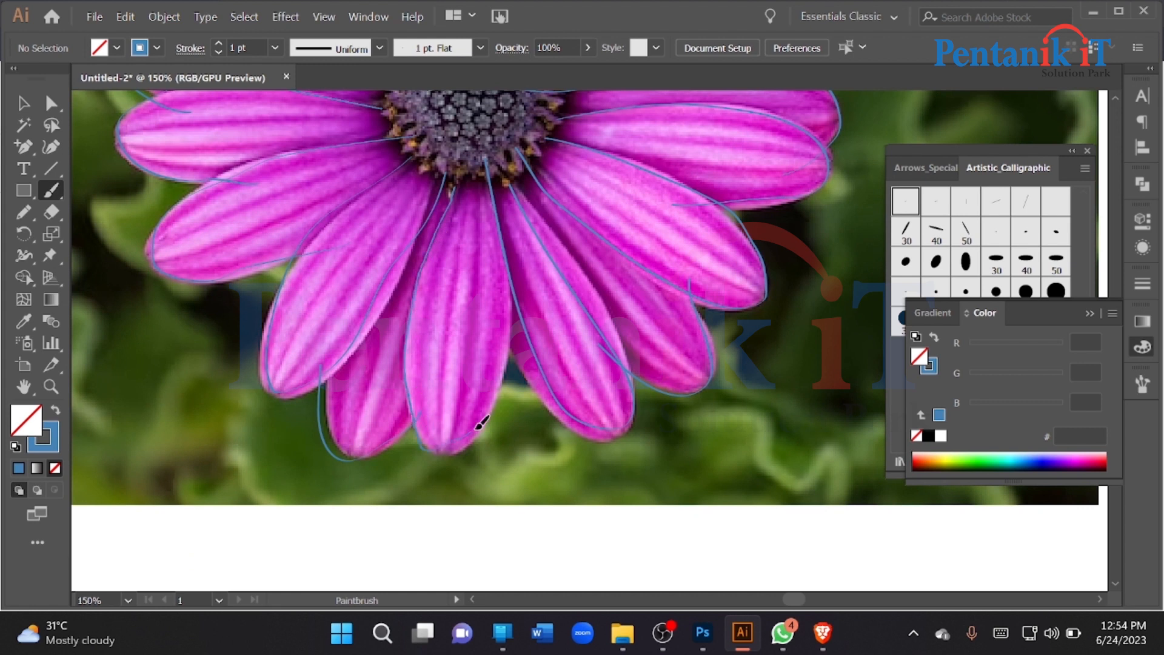
pyautogui.hotkey('ctrl', '0')
pyautogui.press('v')
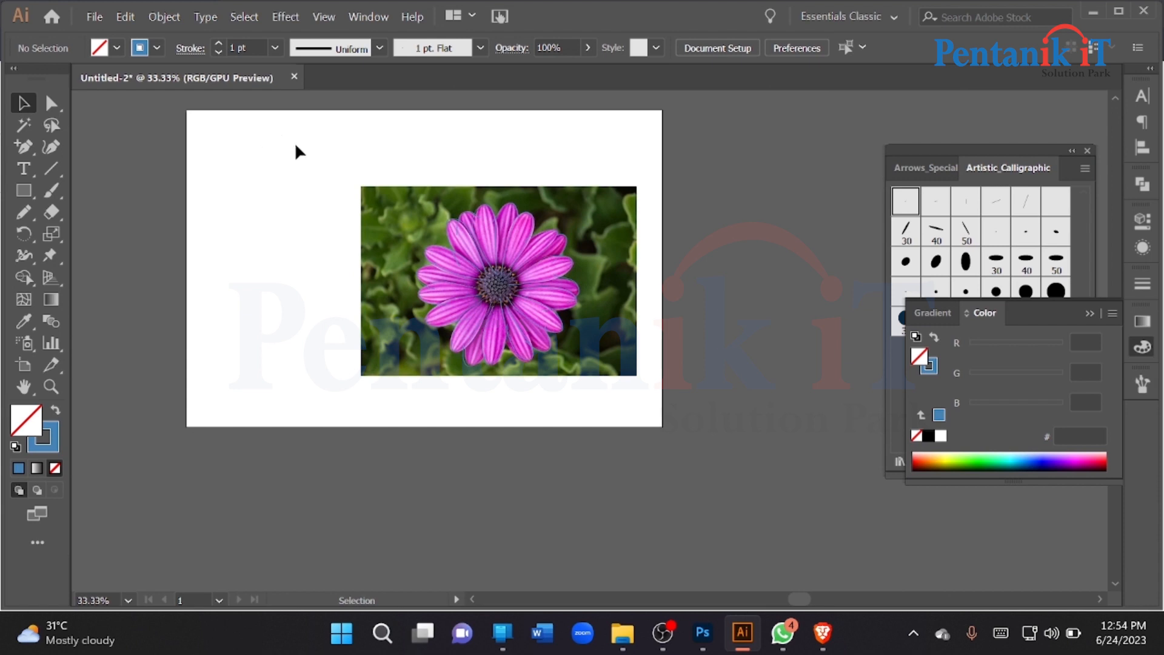
# Move the flower photo off the traced line drawing, to the artboard's lower-left corner
pyautogui.hotkey('ctrl', 'a')
pyautogui.moveTo(629, 267); pyautogui.dragTo(897, 288)
pyautogui.moveTo(628, 272); pyautogui.dragTo(392, 474)
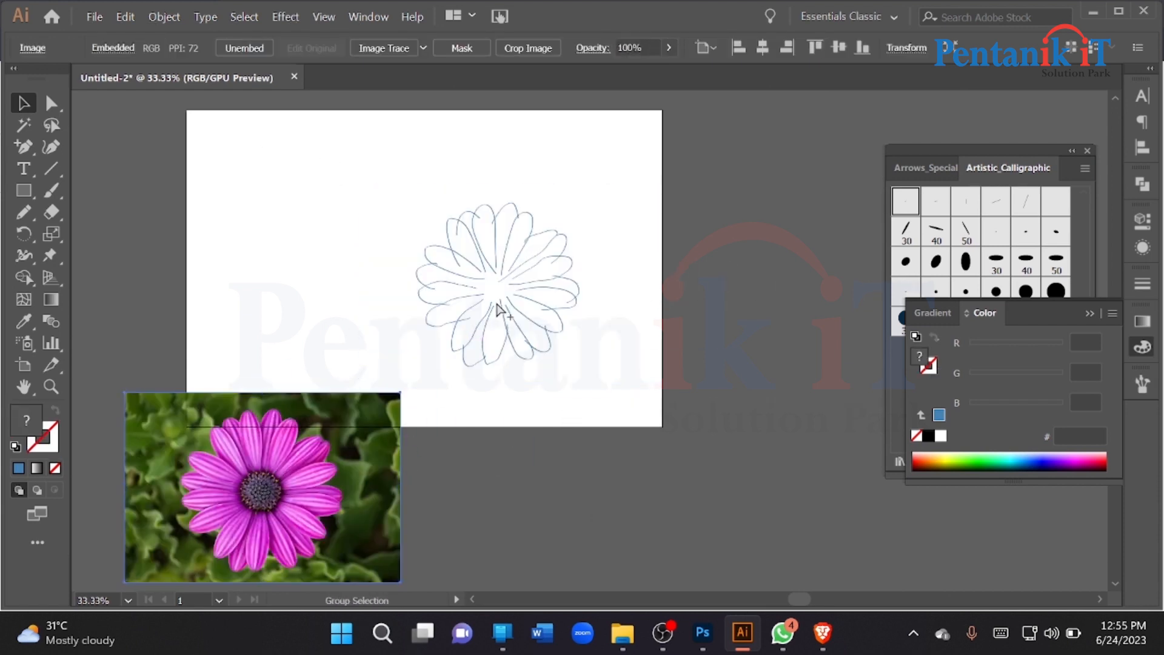
# Select all the traced petal strokes and expand their appearance into filled shapes
pyautogui.hotkey('ctrl', '+')
pyautogui.moveTo(344, 153)
pyautogui.mouseDown()
pyautogui.moveTo(519, 328)
pyautogui.moveTo(644, 418)
pyautogui.mouseUp()
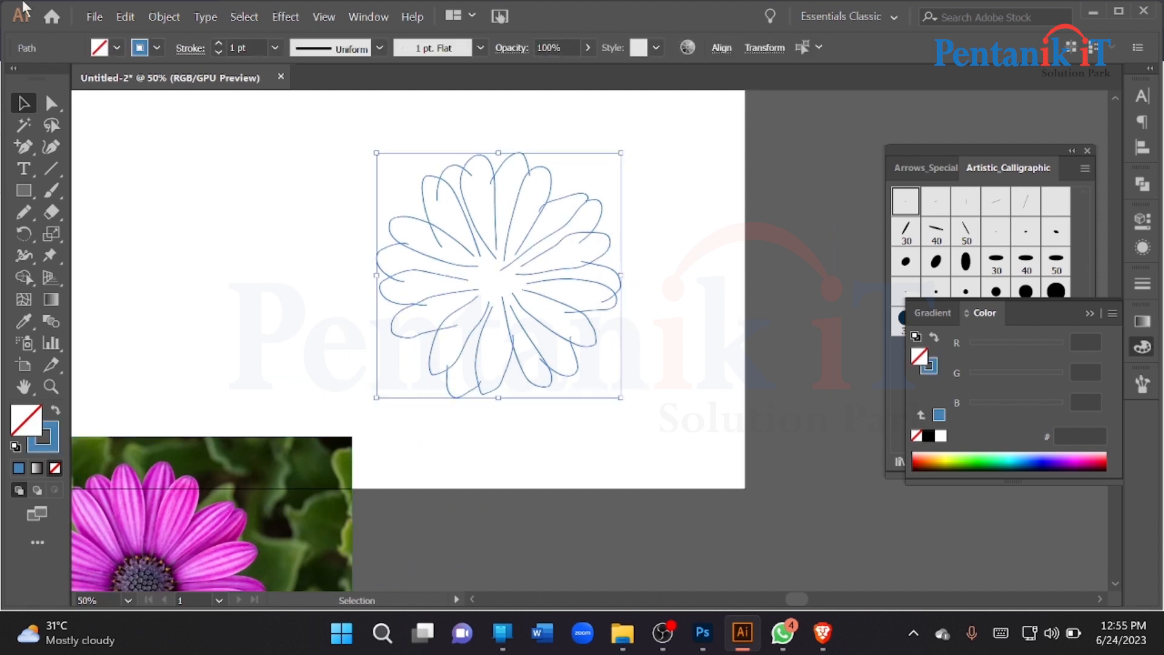
pyautogui.click(163, 16)
pyautogui.click(250, 234)
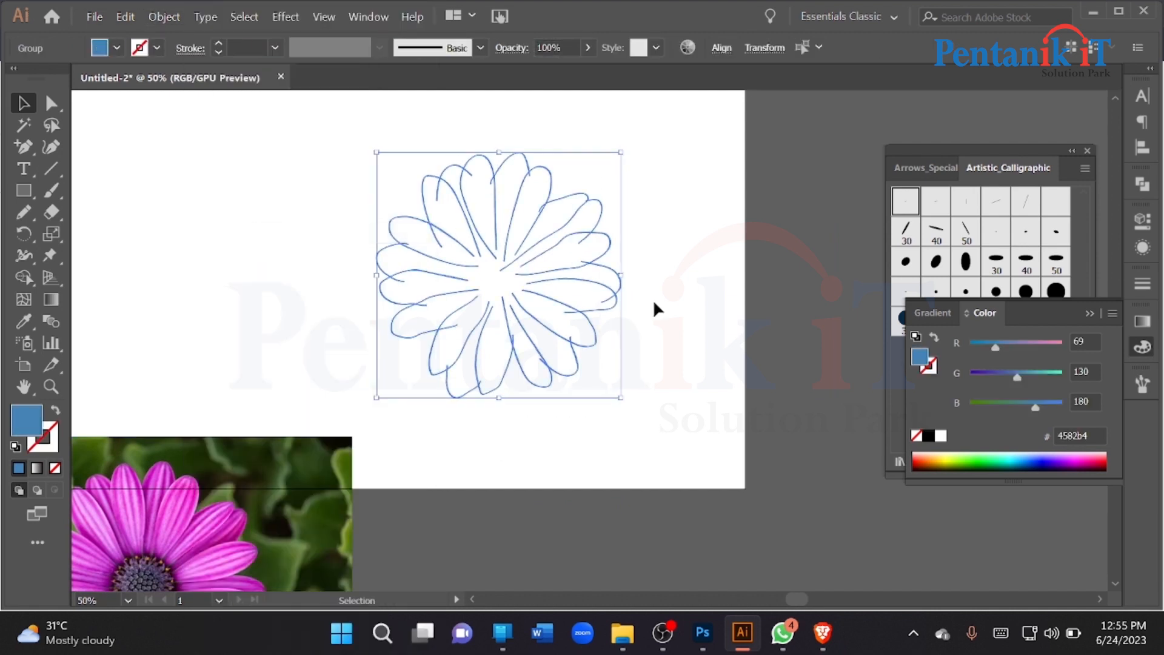
# Trim the overlapping stroke ends of the petals along the flower's top with the Shape Builder tool
pyautogui.click(23, 278)
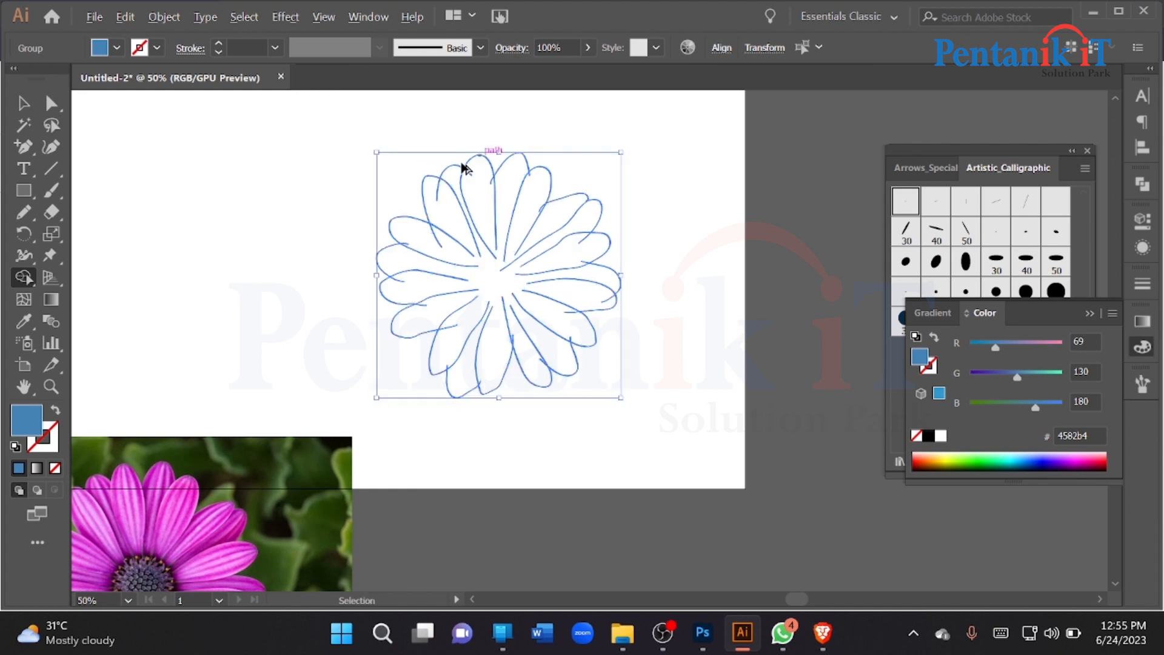
pyautogui.hotkey('ctrl', '+')
pyautogui.hotkey('ctrl', '+')
pyautogui.keyDown('alt'); pyautogui.click(470, 213); pyautogui.keyUp('alt')
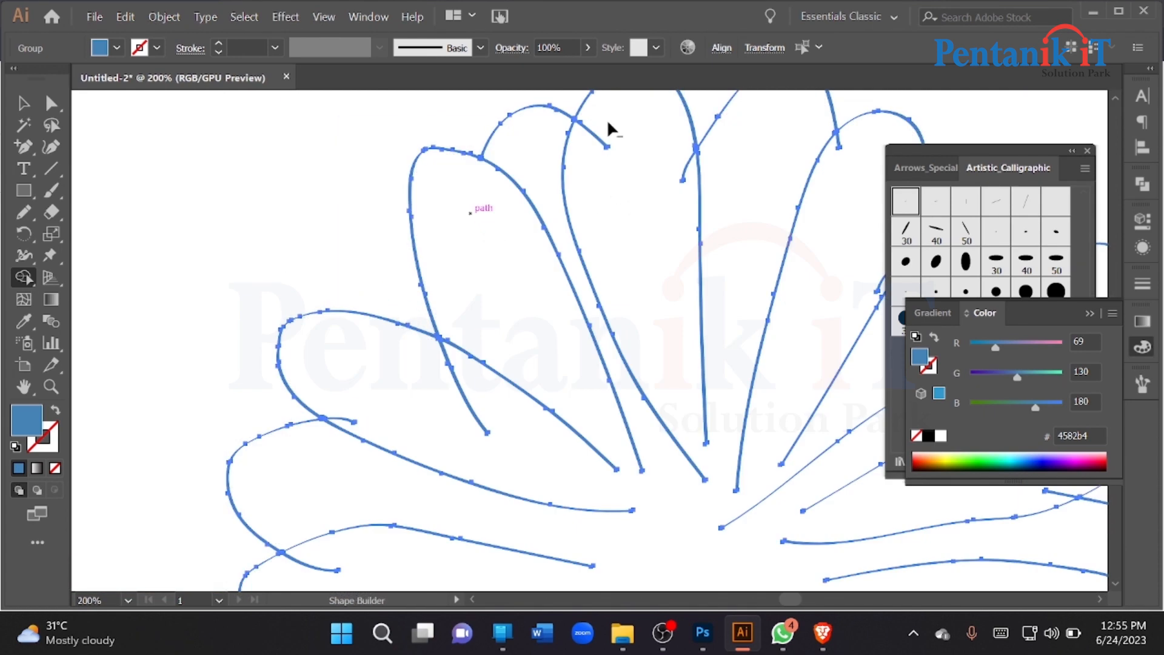
pyautogui.moveTo(629, 164); pyautogui.dragTo(521, 231)
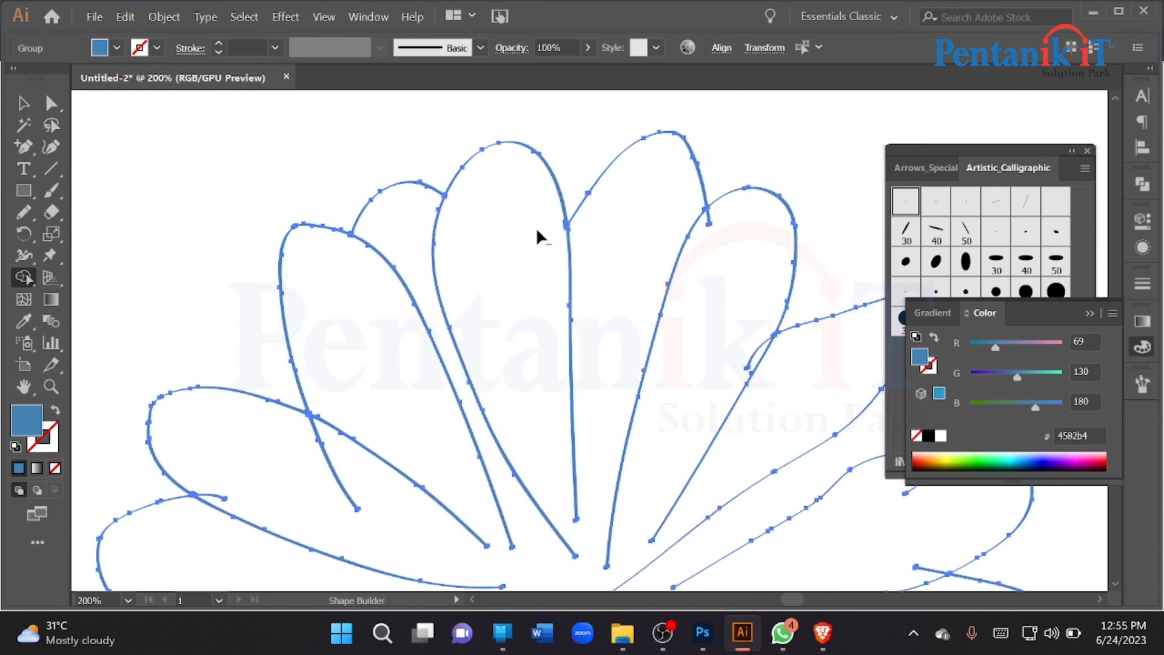
pyautogui.moveTo(719, 216); pyautogui.dragTo(721, 215)
# Trim the stroke ends that overshoot the petals on the flower's upper-right and right sides
pyautogui.moveTo(730, 301); pyautogui.dragTo(533, 186)
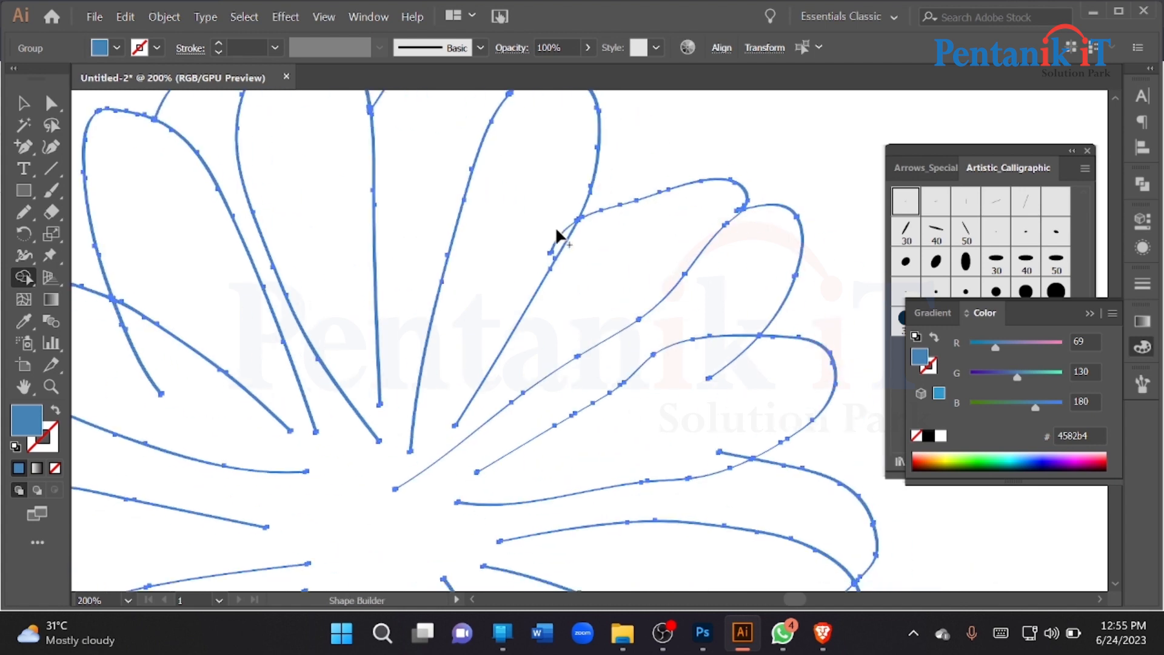
pyautogui.keyDown('alt'); pyautogui.scroll(4, 759, 200); pyautogui.keyUp('alt')
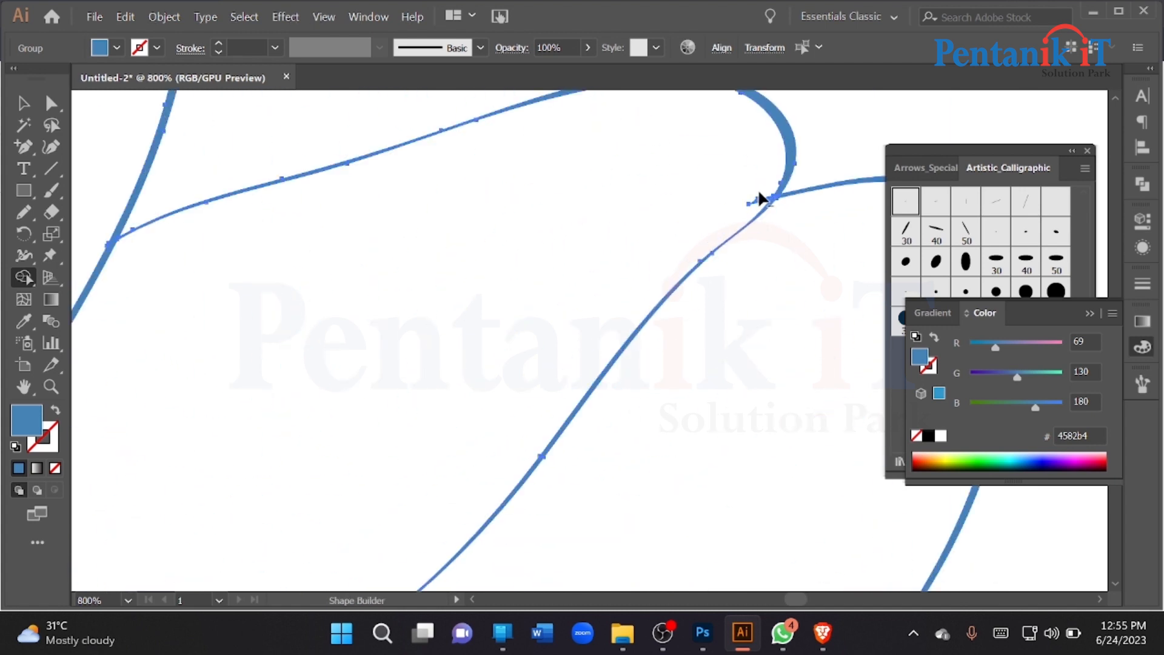
pyautogui.keyDown('alt'); pyautogui.scroll(-6, 679, 203); pyautogui.keyUp('alt')
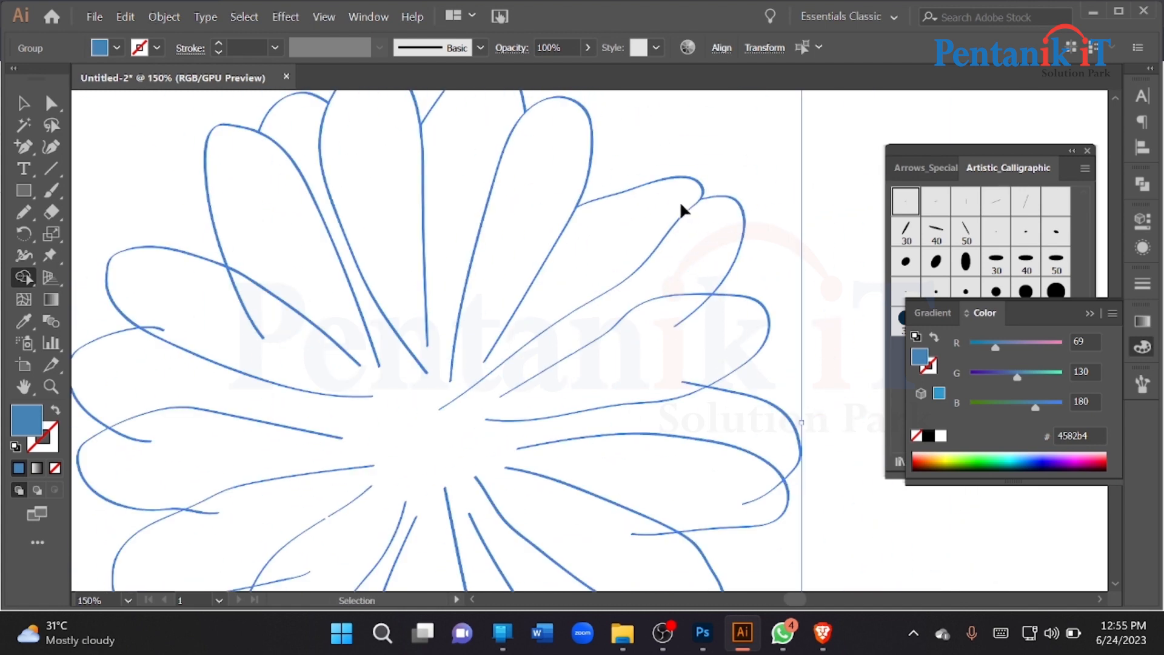
pyautogui.keyDown('alt'); pyautogui.scroll(5, 681, 208); pyautogui.keyUp('alt')
pyautogui.keyDown('alt'); pyautogui.scroll(-5, 647, 334); pyautogui.keyUp('alt')
pyautogui.keyDown('alt'); pyautogui.scroll(4, 649, 402); pyautogui.keyUp('alt')
pyautogui.keyDown('alt'); pyautogui.scroll(-4, 660, 312); pyautogui.keyUp('alt')
pyautogui.keyDown('alt'); pyautogui.scroll(3, 595, 273); pyautogui.keyUp('alt')
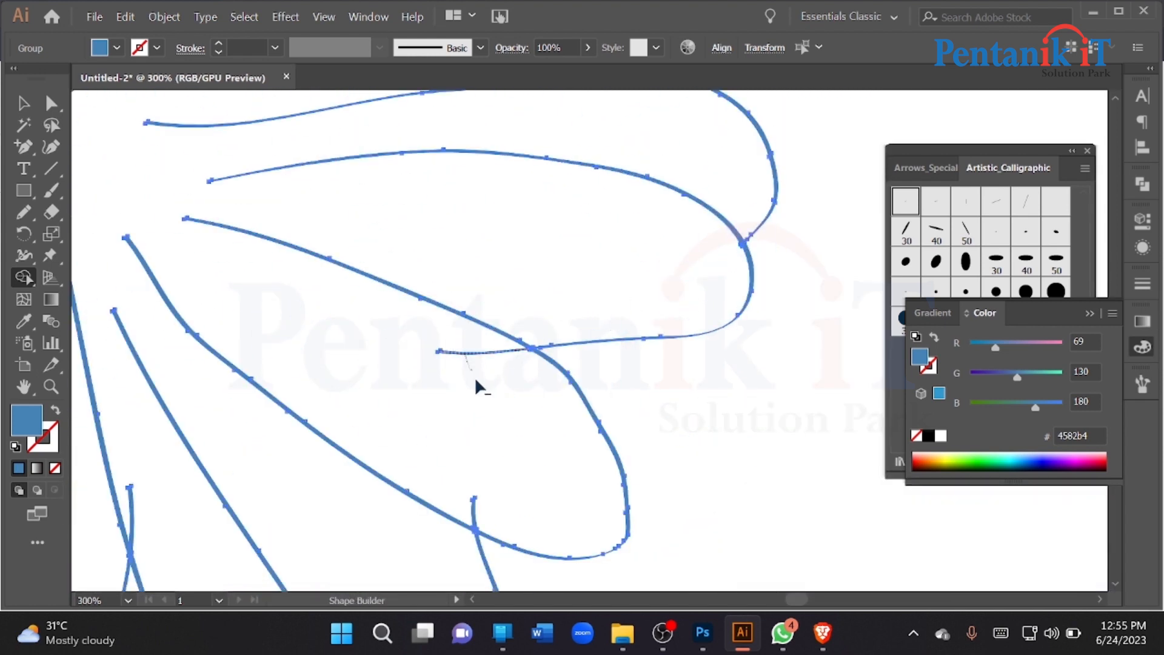
# Remove the overshooting stroke ends from the petals at the flower's lower right
pyautogui.keyDown('alt'); pyautogui.scroll(-4, 516, 426); pyautogui.keyUp('alt')
pyautogui.keyDown('alt'); pyautogui.scroll(3, 454, 487); pyautogui.keyUp('alt')
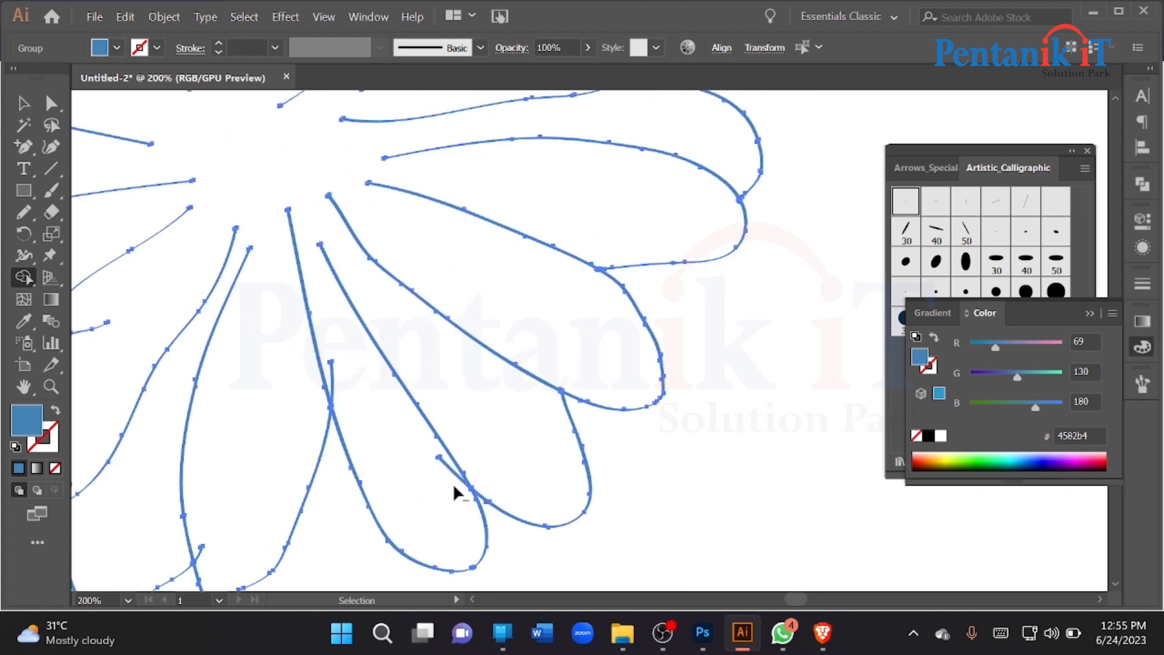
pyautogui.keyDown('alt'); pyautogui.scroll(4, 351, 441); pyautogui.keyUp('alt')
pyautogui.keyDown('alt'); pyautogui.scroll(-1, 330, 382); pyautogui.keyUp('alt')
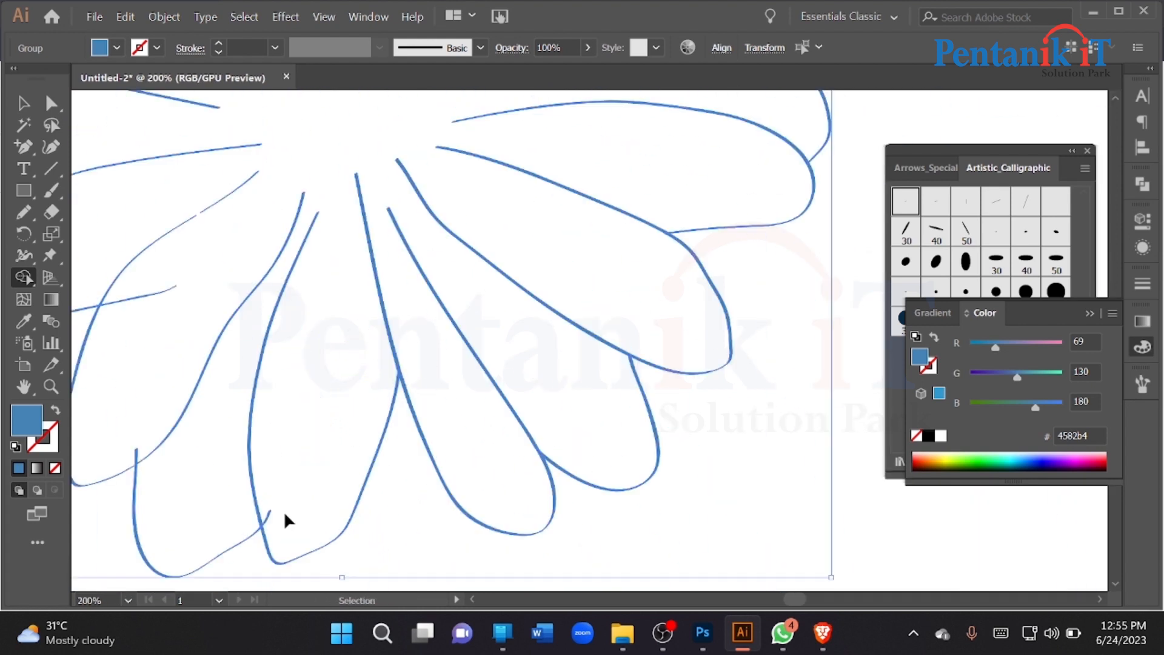
# Trim the overlapping stroke ends of the petals at the flower's bottom and lower left with the Shape Builder
pyautogui.hotkey('shift', 'm')
pyautogui.keyDown('alt'); pyautogui.scroll(-3, 285, 516); pyautogui.keyUp('alt')
pyautogui.keyDown('alt'); pyautogui.scroll(4, 276, 485); pyautogui.keyUp('alt')
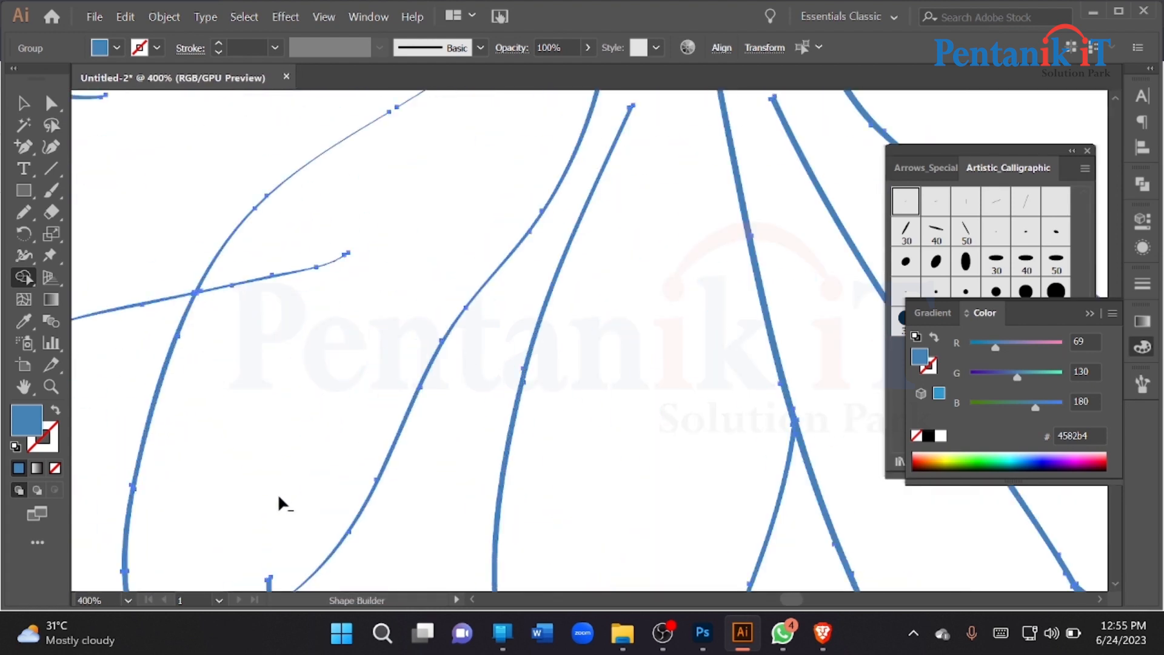
pyautogui.moveTo(273, 582); pyautogui.dragTo(271, 584)
pyautogui.keyDown('alt'); pyautogui.moveTo(307, 346); pyautogui.dragTo(307, 351); pyautogui.keyUp('alt')
pyautogui.keyDown('alt'); pyautogui.scroll(-4, 315, 357); pyautogui.keyUp('alt')
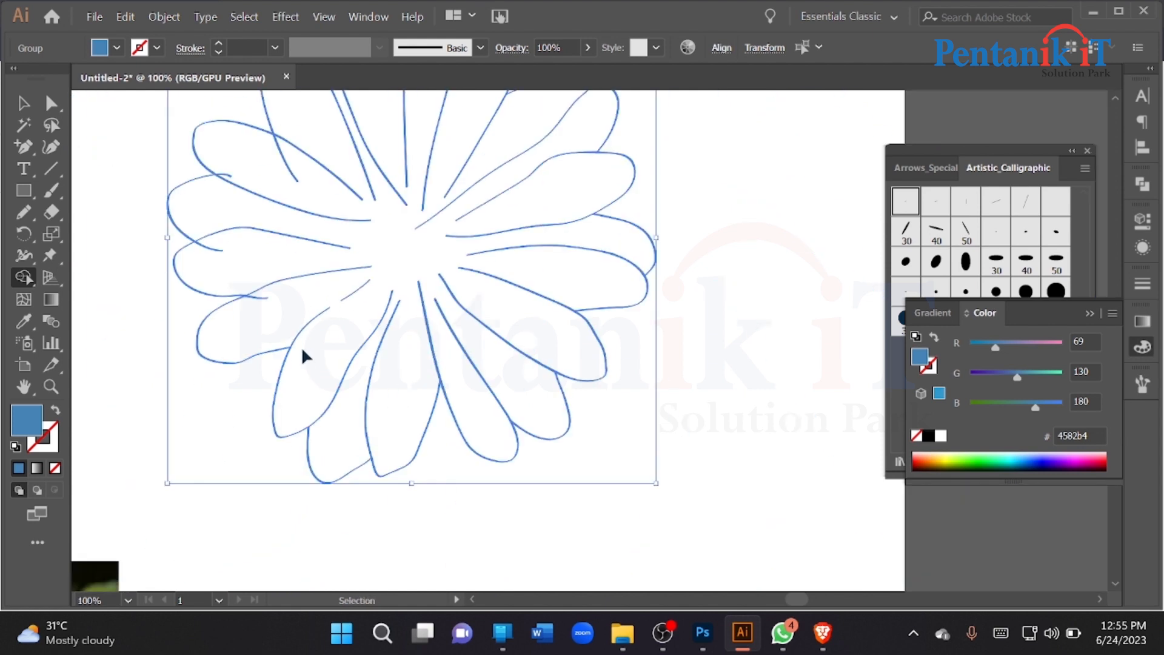
# Remove the overlapping stroke ends from the petals along the flower's left and upper-left sides
pyautogui.keyDown('alt'); pyautogui.scroll(4, 258, 295); pyautogui.keyUp('alt')
pyautogui.keyDown('alt'); pyautogui.scroll(-3, 273, 345); pyautogui.keyUp('alt')
pyautogui.keyDown('alt'); pyautogui.scroll(3, 182, 273); pyautogui.keyUp('alt')
pyautogui.keyDown('alt'); pyautogui.scroll(-4, 242, 261); pyautogui.keyUp('alt')
pyautogui.keyDown('alt'); pyautogui.scroll(5, 261, 230); pyautogui.keyUp('alt')
pyautogui.moveTo(343, 340); pyautogui.dragTo(347, 341)
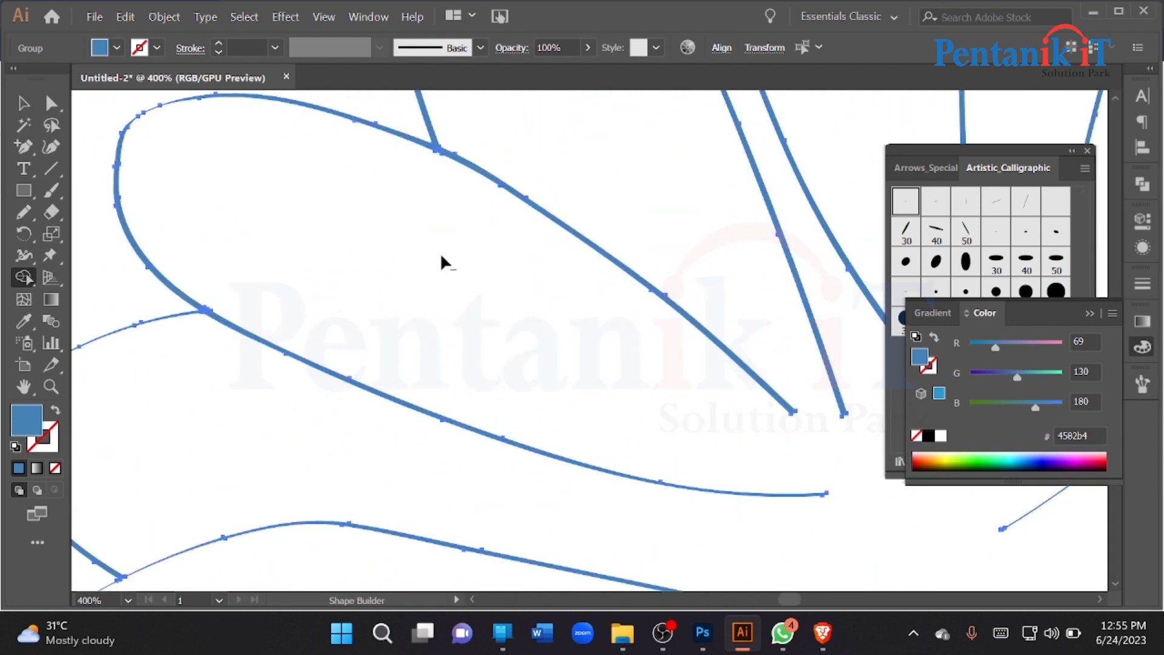
pyautogui.scroll(-4, 419, 285)
pyautogui.scroll(3, 435, 203)
pyautogui.scroll(-3, 434, 200)
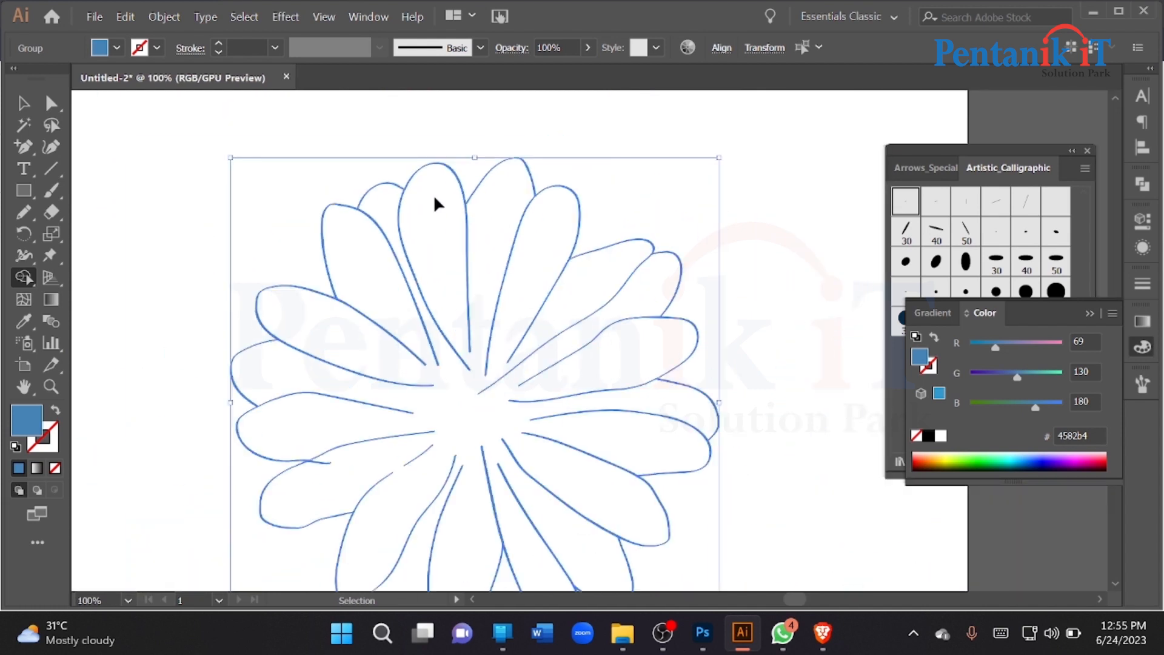
# Draw a blue-filled circle with the Ellipse tool over the flower's centre, covering the petals' inner ends
pyautogui.click(24, 103)
pyautogui.click(207, 194)
pyautogui.moveTo(24, 191); pyautogui.dragTo(109, 238)
pyautogui.moveTo(471, 416)
pyautogui.mouseDown()
pyautogui.moveTo(533, 443)
pyautogui.moveTo(533, 458)
pyautogui.moveTo(553, 455)
pyautogui.mouseUp()
pyautogui.scroll(-2, 437, 455)
pyautogui.moveTo(194, 338); pyautogui.dragTo(327, 466)
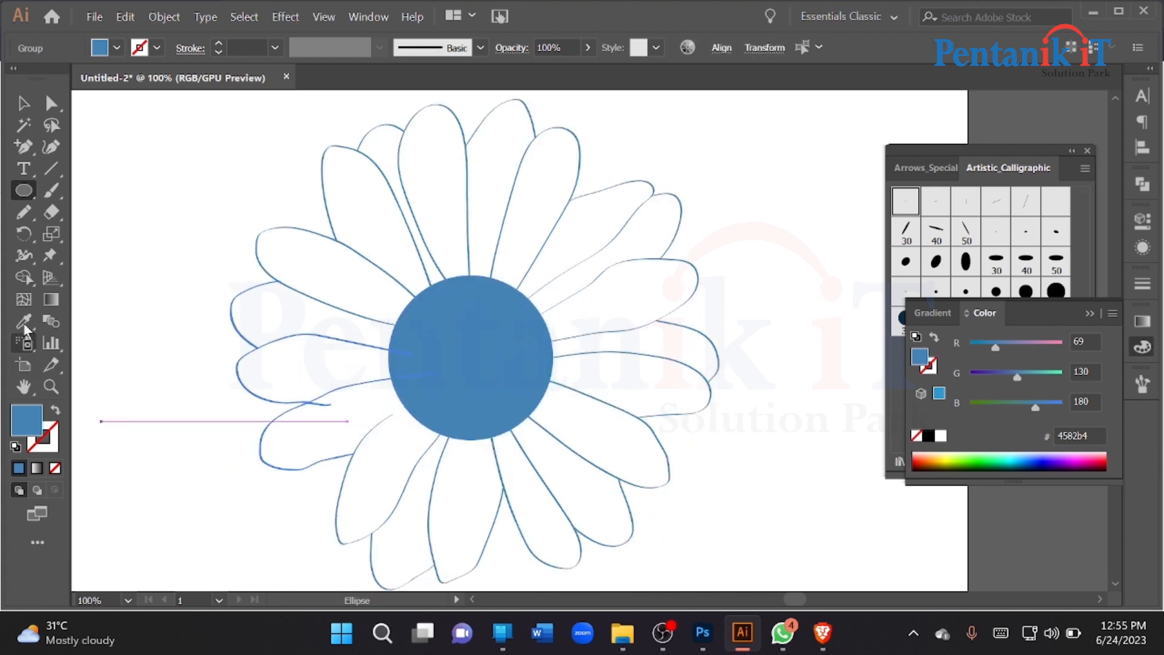
# Trim the remaining overshooting stroke end between the two lower petals on the flower's left side with the Shape Builder
pyautogui.click(24, 277)
pyautogui.scroll(3, 303, 388)
pyautogui.scroll(-4, 290, 442)
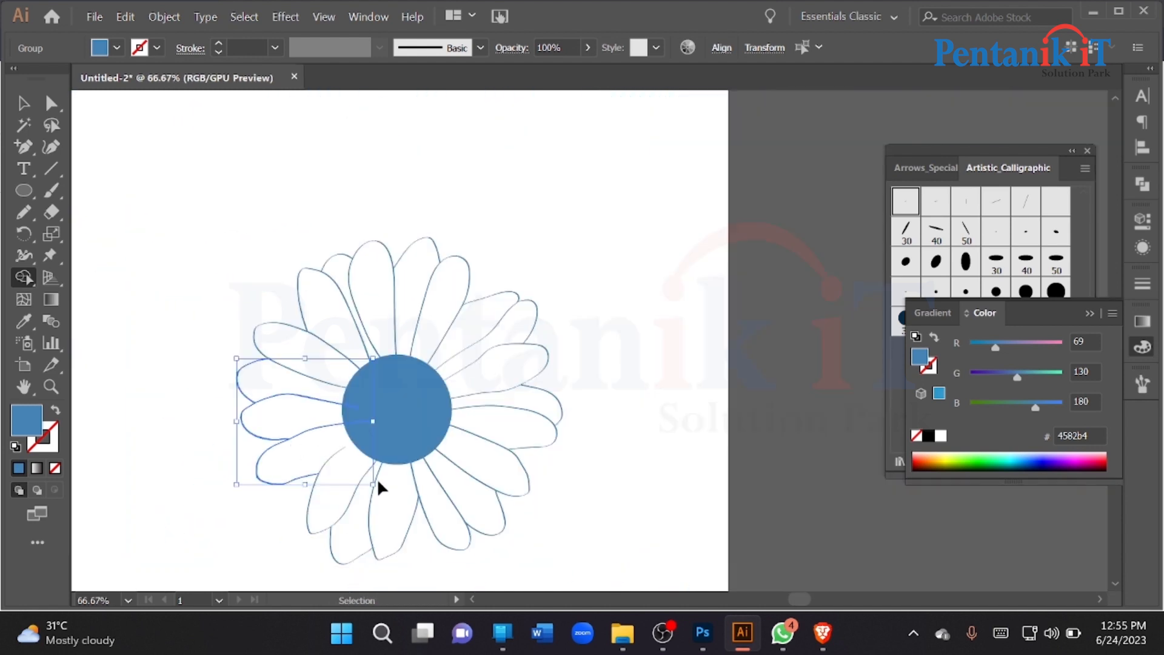
pyautogui.scroll(3, 410, 492)
pyautogui.scroll(-1, 660, 381)
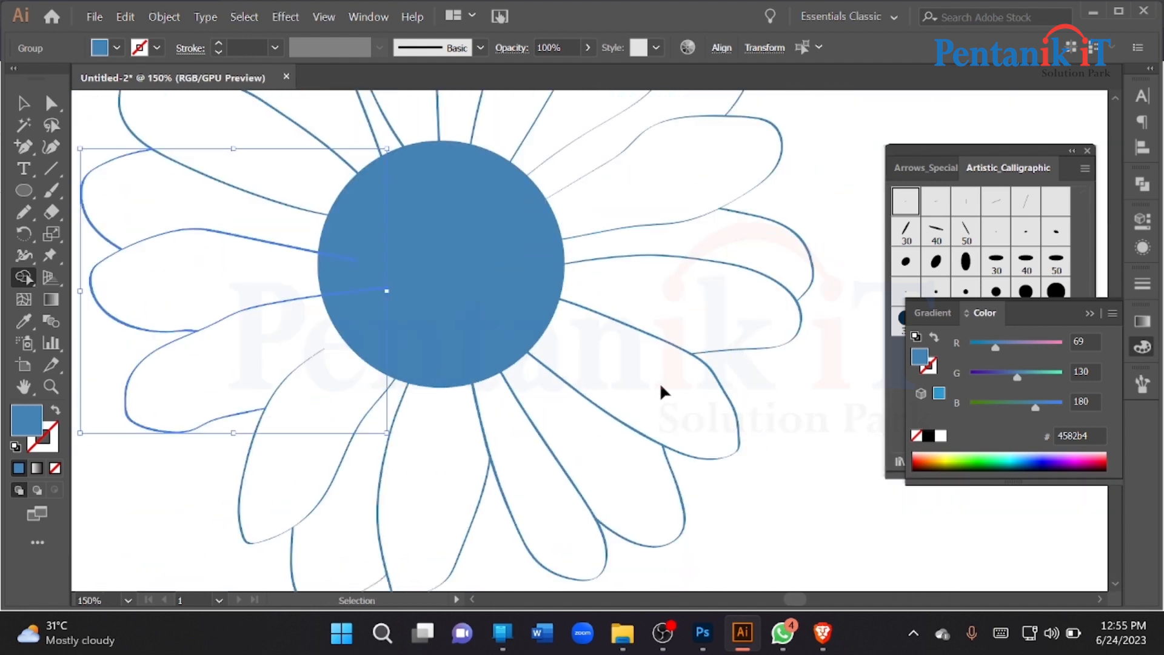
# Close the gap in the lower-left petal's outline by moving its inner end to the centre circle with Direct Selection
pyautogui.click(51, 104)
pyautogui.click(104, 404)
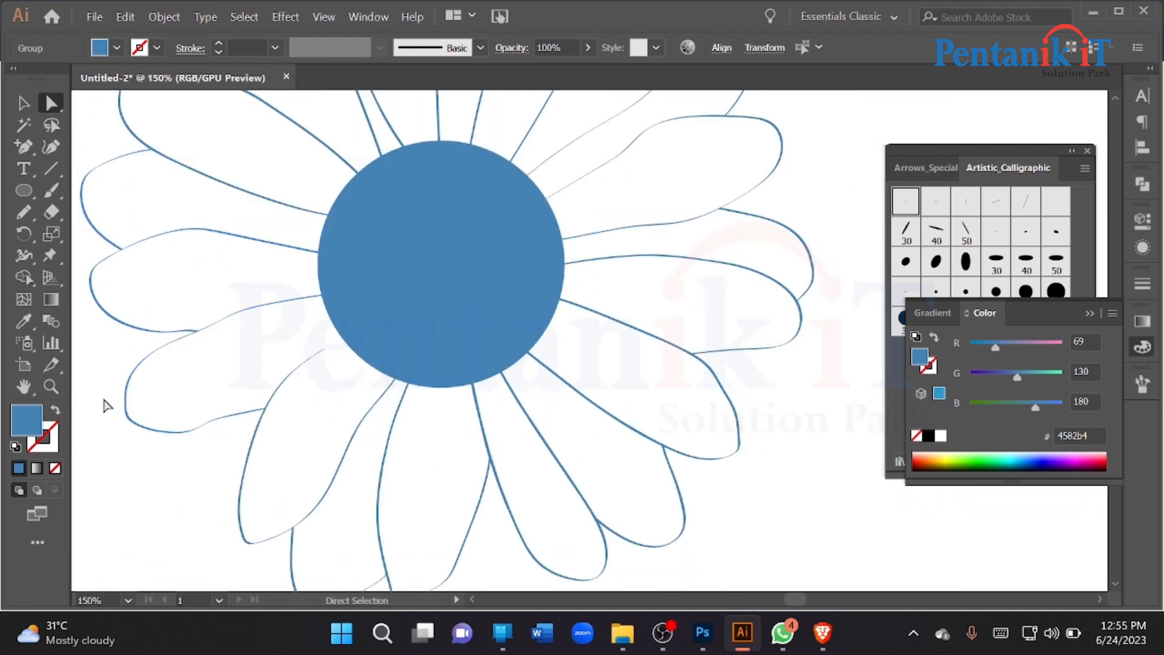
pyautogui.scroll(2, 307, 363)
pyautogui.scroll(3, 322, 344)
pyautogui.moveTo(371, 314); pyautogui.dragTo(525, 217)
pyautogui.click(366, 432)
pyautogui.scroll(-5, 334, 387)
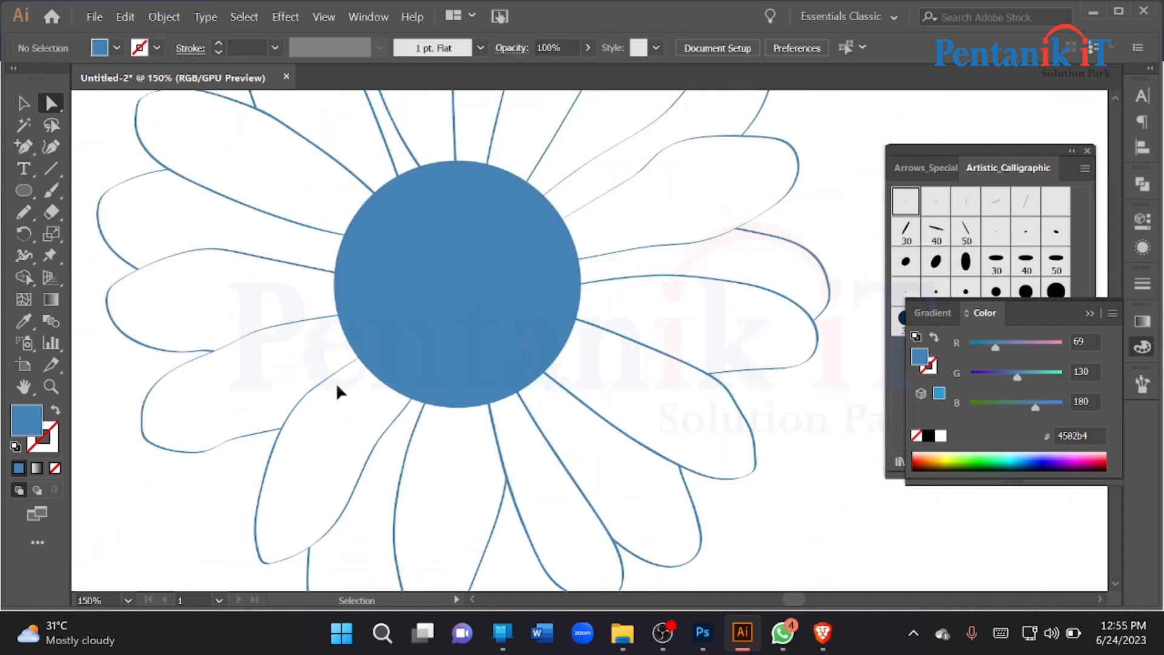
# Try moving the blue circle away from the flower's centre, and undo the move
pyautogui.scroll(-2, 362, 412)
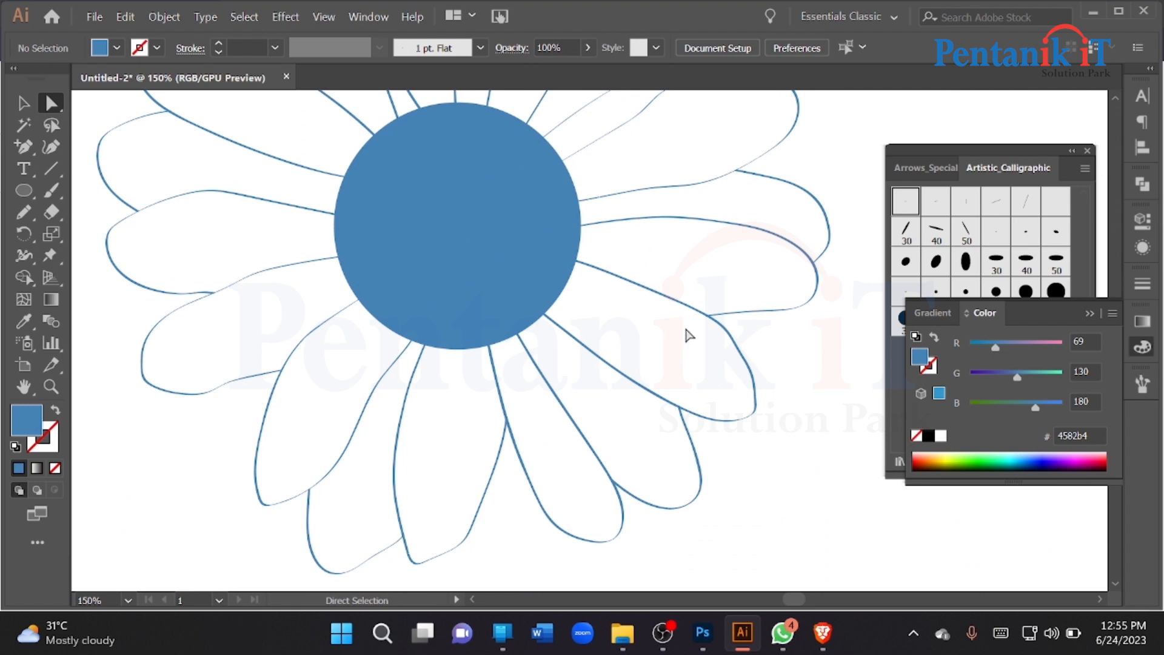
pyautogui.moveTo(470, 285); pyautogui.dragTo(701, 221)
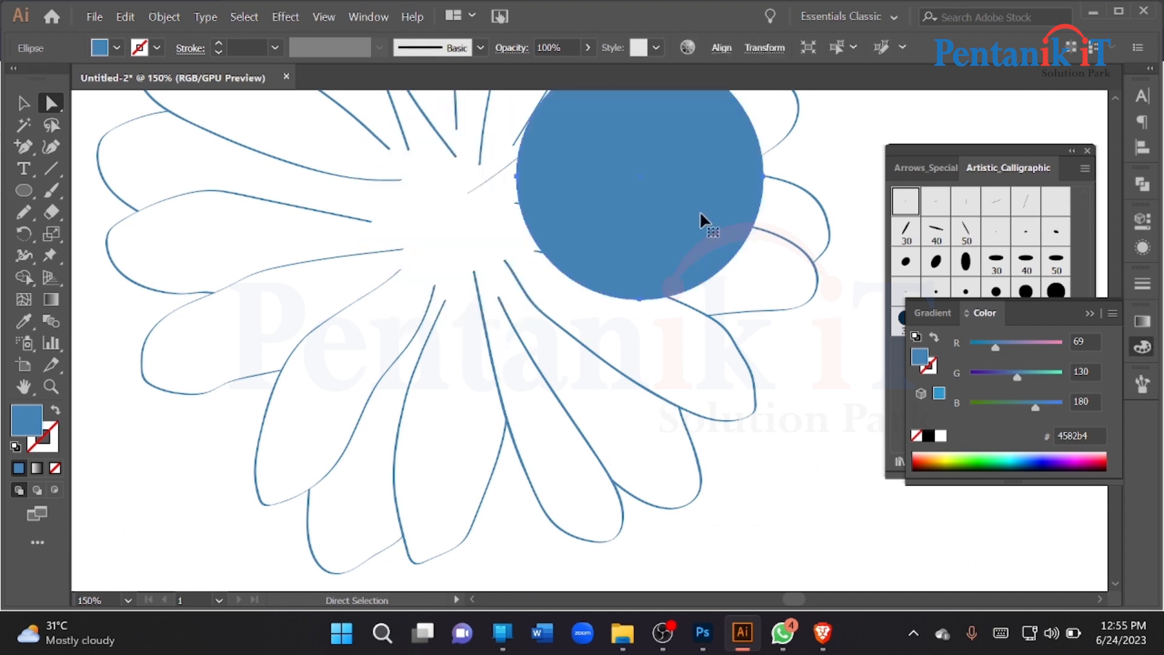
pyautogui.hotkey('ctrl', 'z')
pyautogui.scroll(2, 514, 408)
pyautogui.scroll(1, 514, 408)
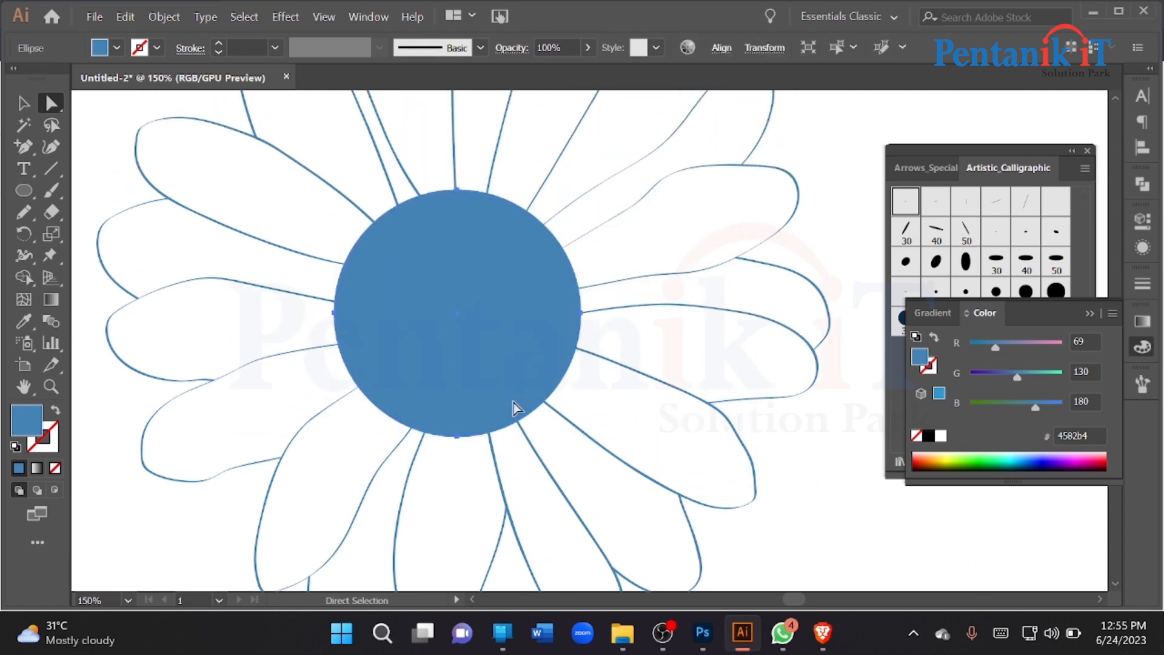
# Try to group the petal outlines with the centre circle, and clear the selection
pyautogui.scroll(-2, 510, 407)
pyautogui.press('v')
pyautogui.moveTo(206, 136); pyautogui.dragTo(733, 556)
pyautogui.hotkey('ctrl', 'g')
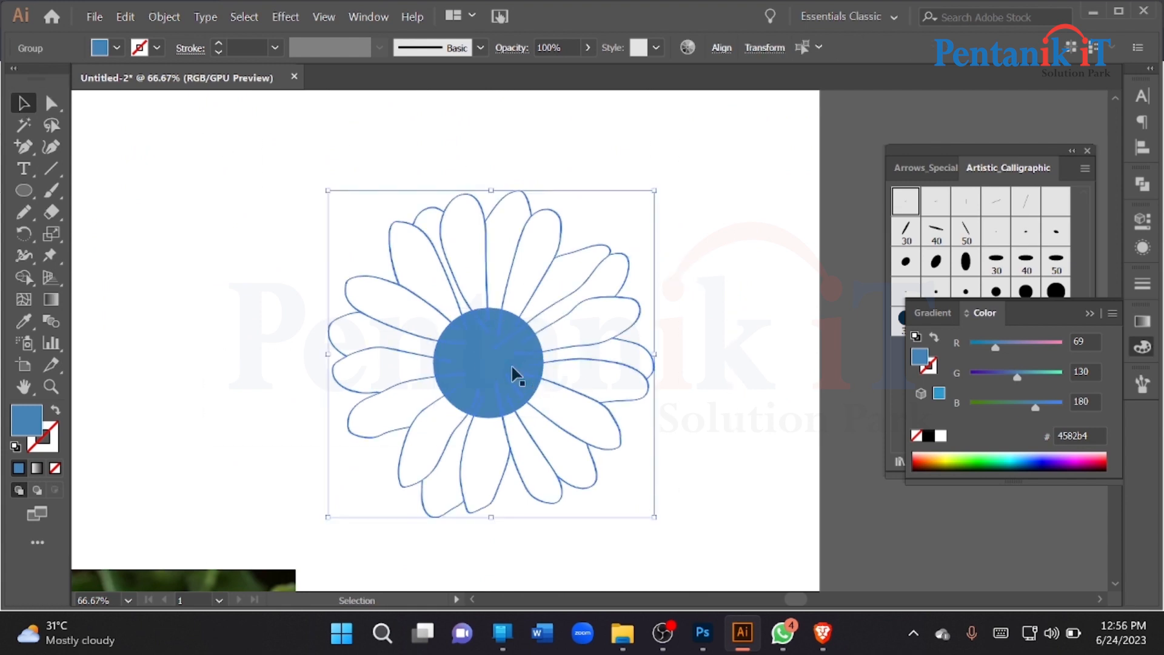
pyautogui.click(704, 394)
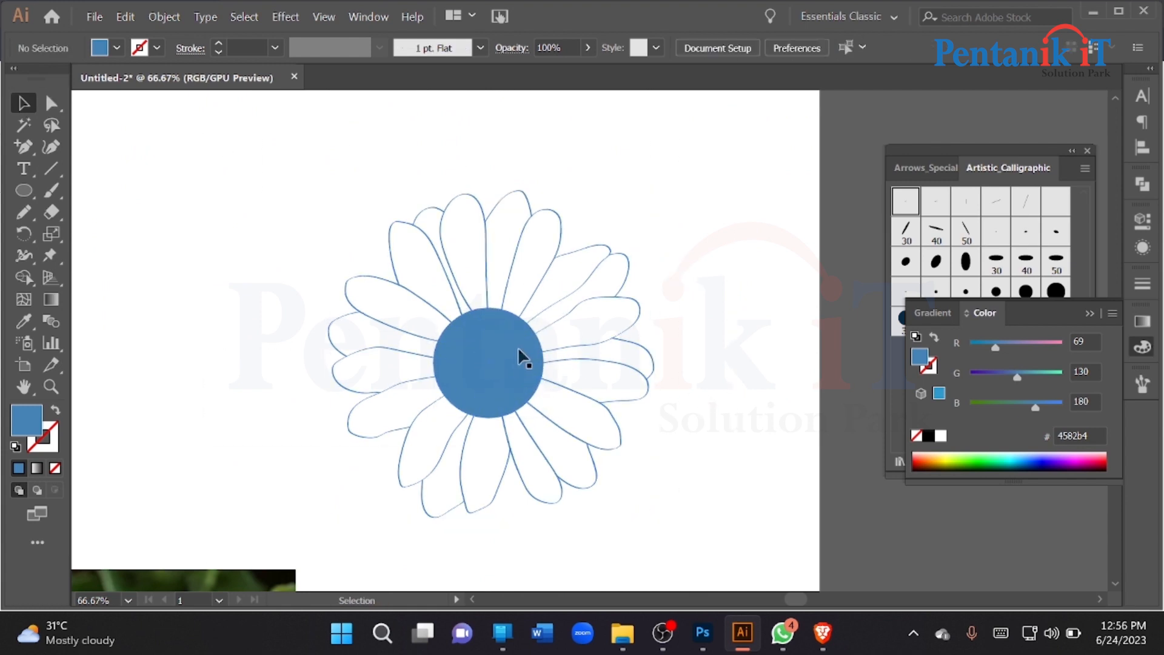
# Select the petal outlines without the centre circle and set their fill colour to black (000000)
pyautogui.moveTo(175, 175); pyautogui.dragTo(741, 517)
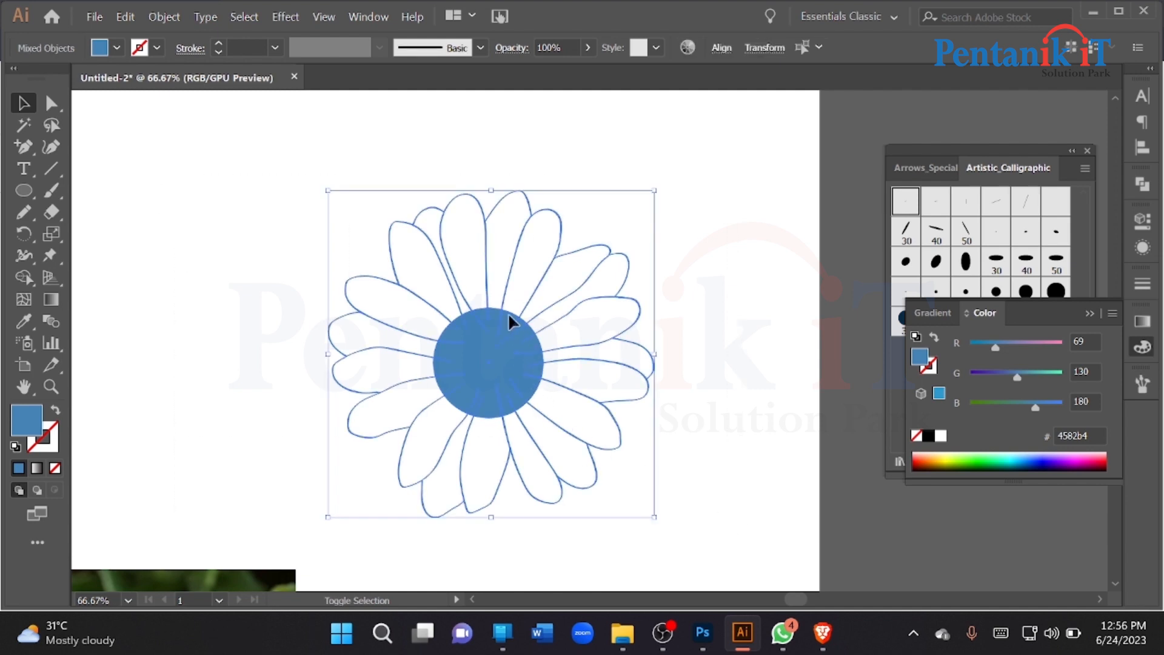
pyautogui.click(53, 412)
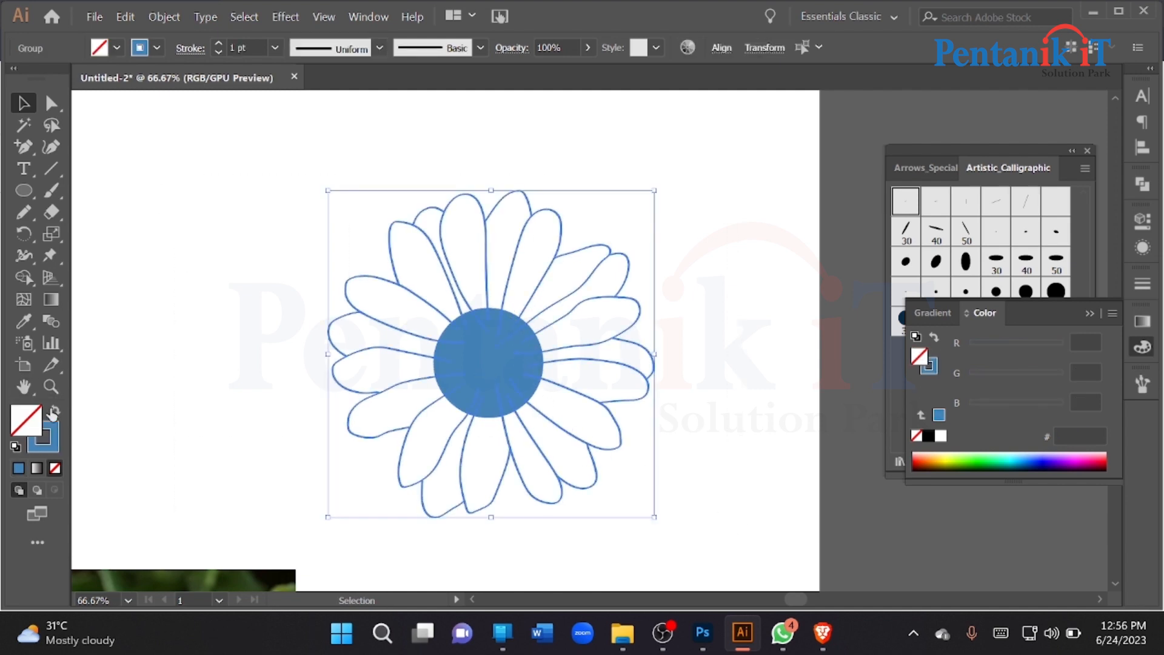
pyautogui.click(54, 411)
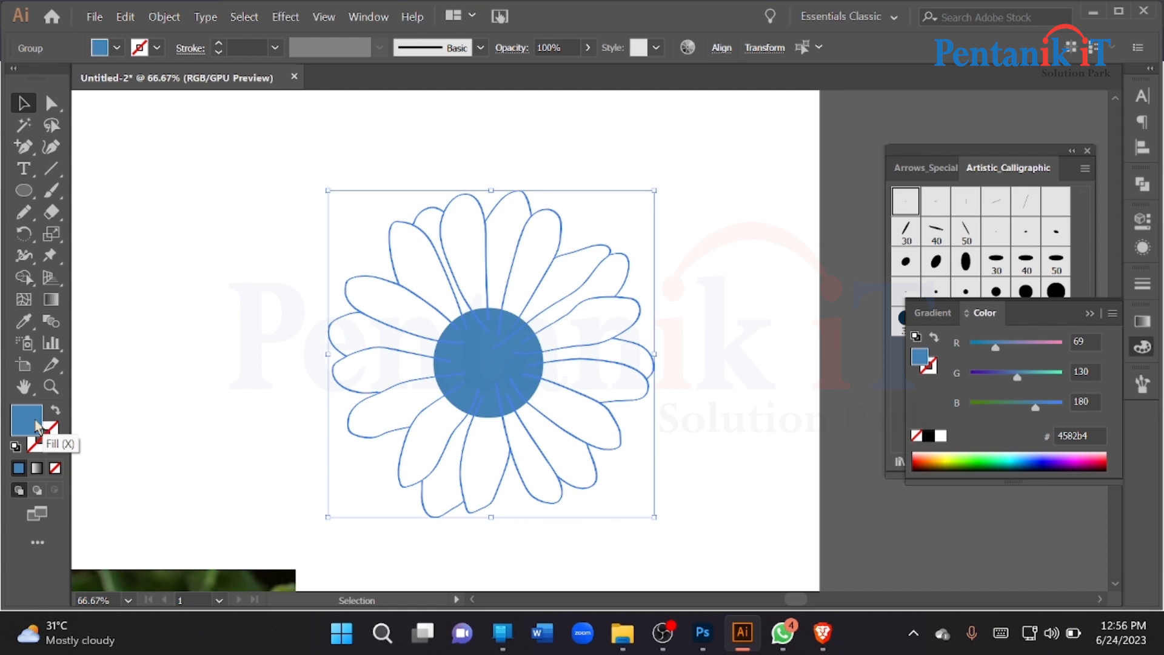
pyautogui.doubleClick(35, 419)
pyautogui.moveTo(637, 383); pyautogui.dragTo(613, 396)
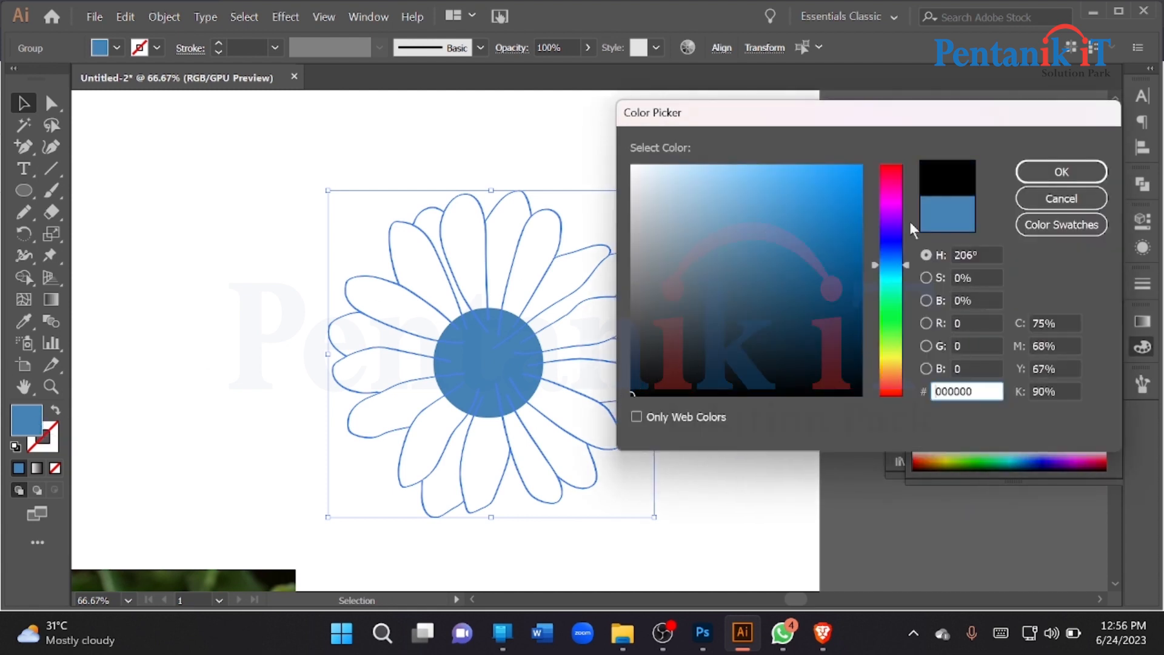
pyautogui.click(1085, 172)
# Try the black colour as the petals' stroke instead of their fill, and undo the swap
pyautogui.click(54, 414)
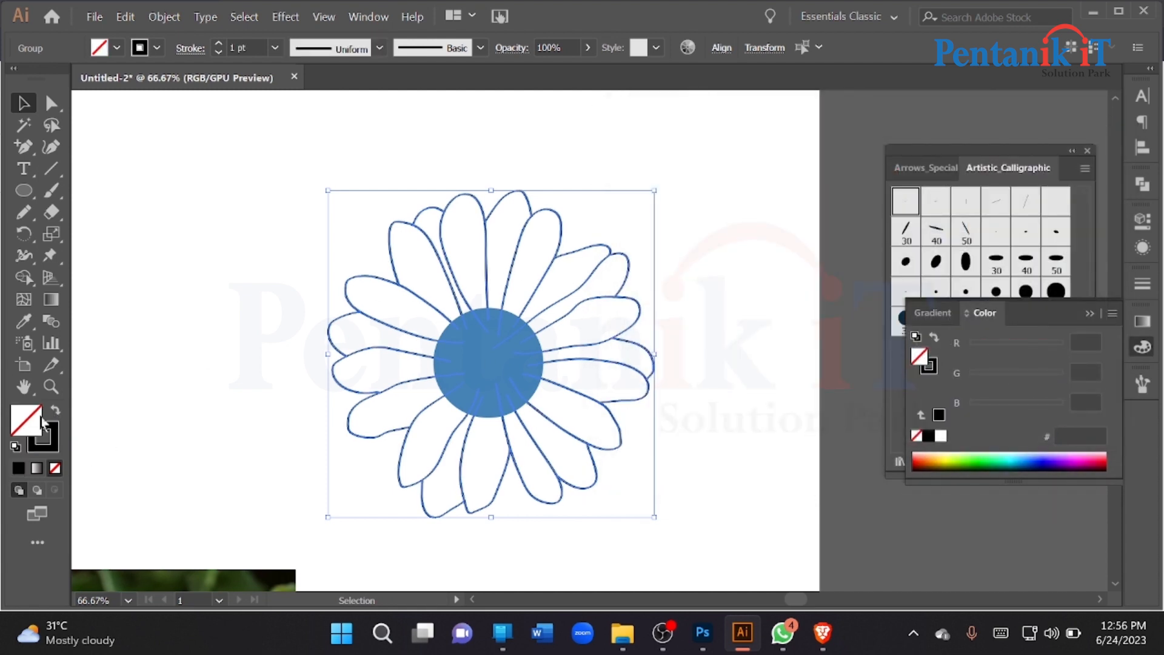
pyautogui.click(56, 432)
pyautogui.scroll(6, 456, 222)
pyautogui.scroll(-1, 456, 242)
pyautogui.hotkey('ctrl', 'z')
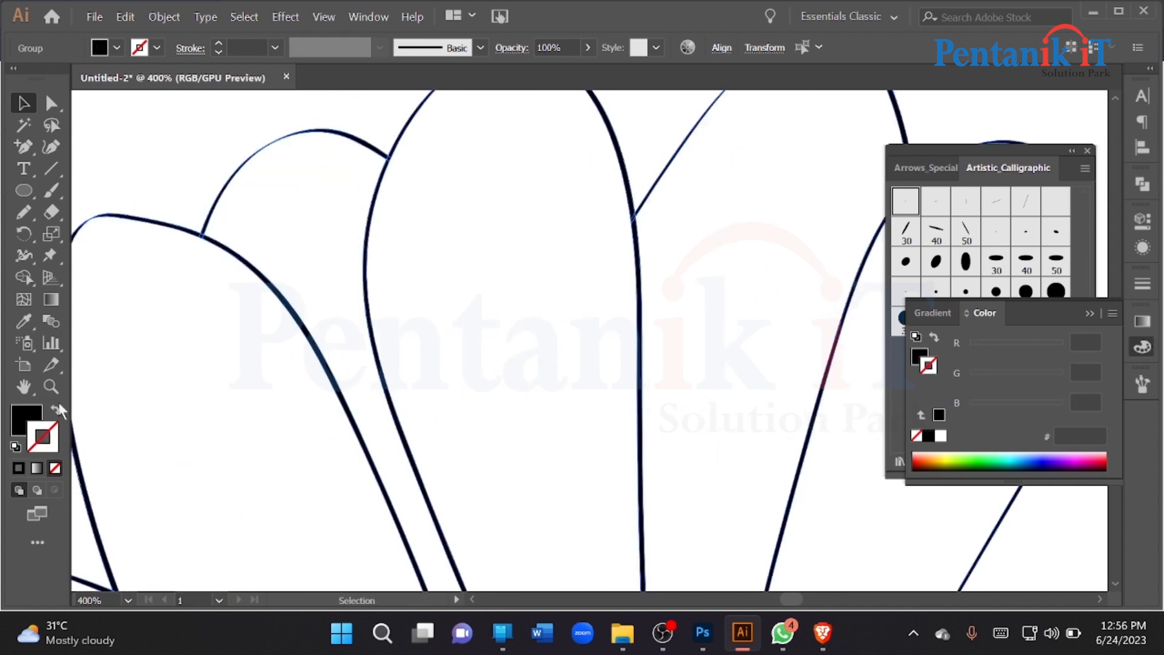
pyautogui.scroll(-5, 703, 195)
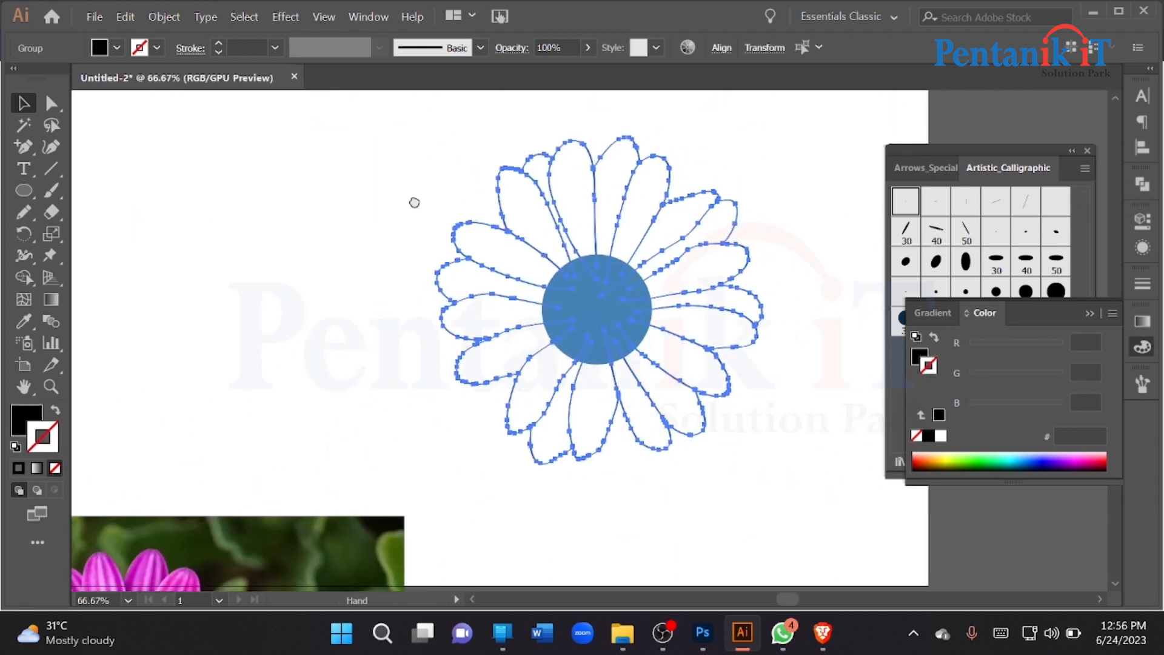
# Swap the petals' fill and stroke so that black outlines them, and deselect the artwork
pyautogui.click(56, 411)
pyautogui.click(405, 232)
pyautogui.scroll(5, 472, 187)
pyautogui.scroll(-5, 331, 218)
pyautogui.moveTo(252, 148); pyautogui.dragTo(718, 510)
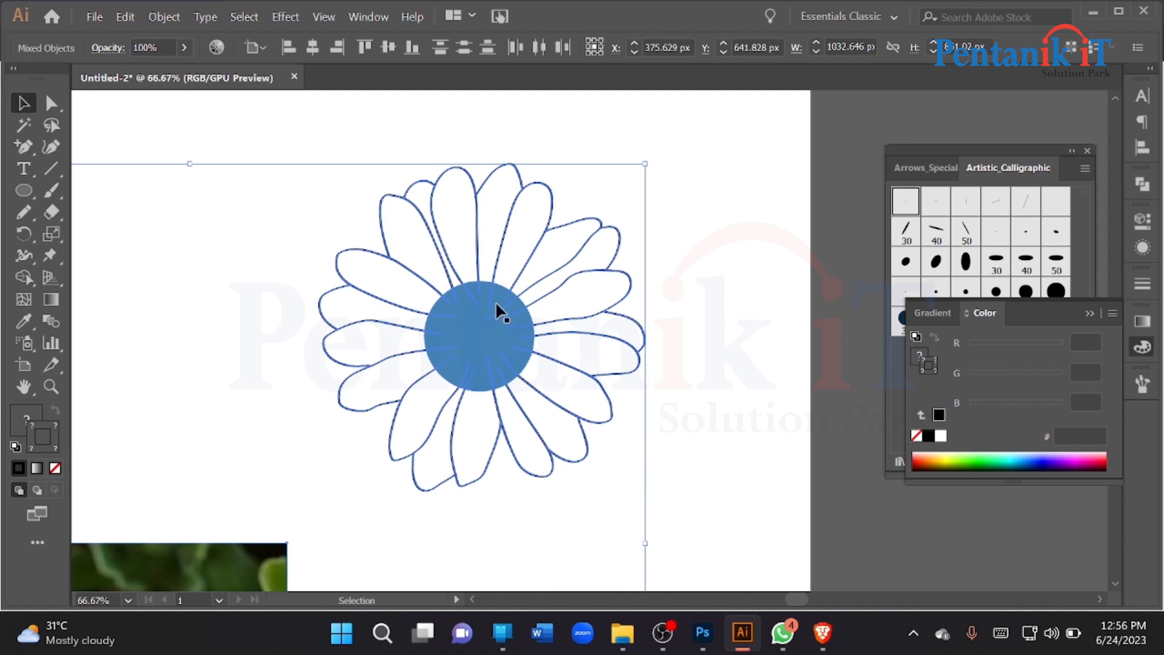
pyautogui.click(236, 329)
pyautogui.click(460, 316)
pyautogui.click(460, 321)
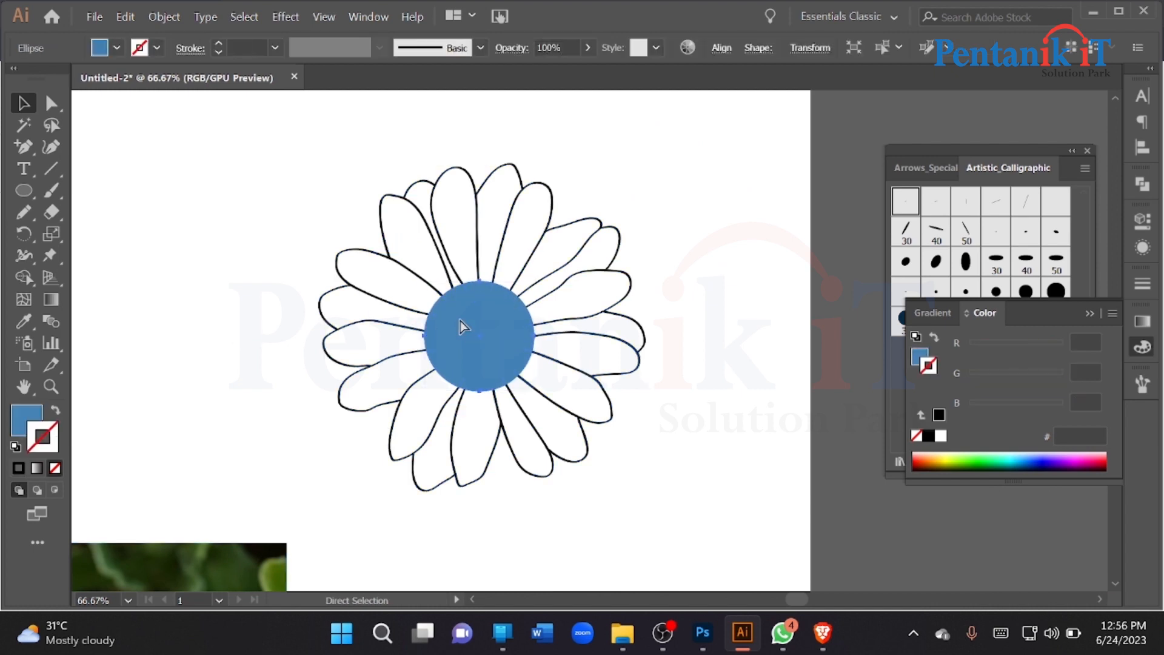
# Try filling the petal outlines with pink sampled from the flower photo, and undo each attempt
pyautogui.moveTo(261, 153); pyautogui.dragTo(769, 494)
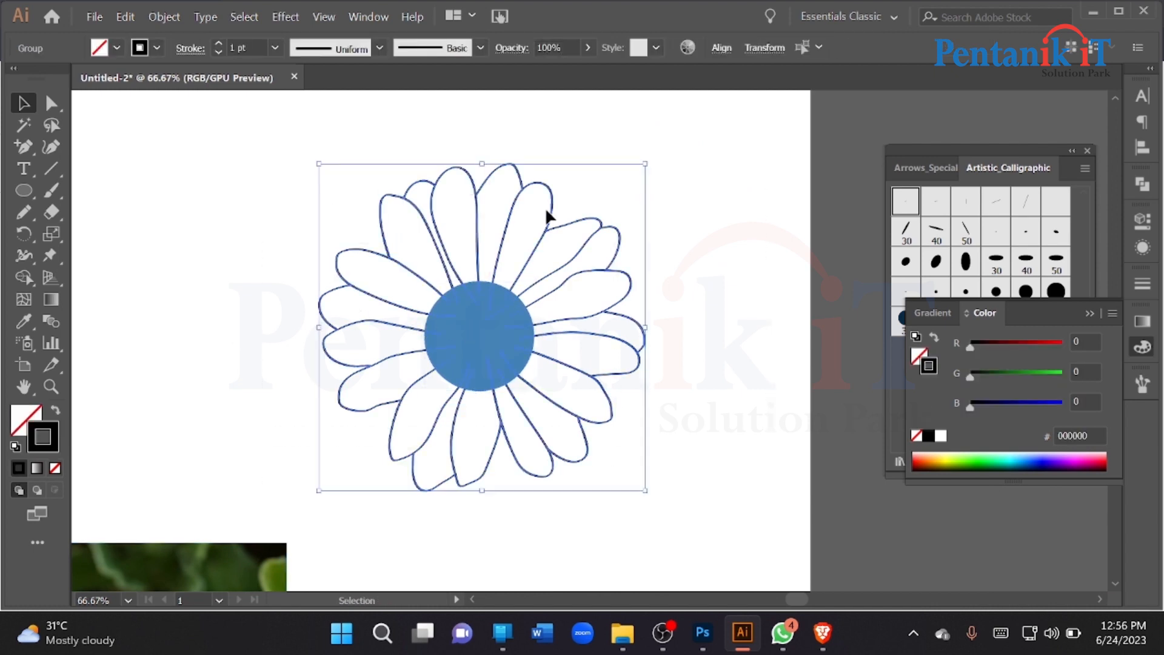
pyautogui.scroll(-2, 548, 208)
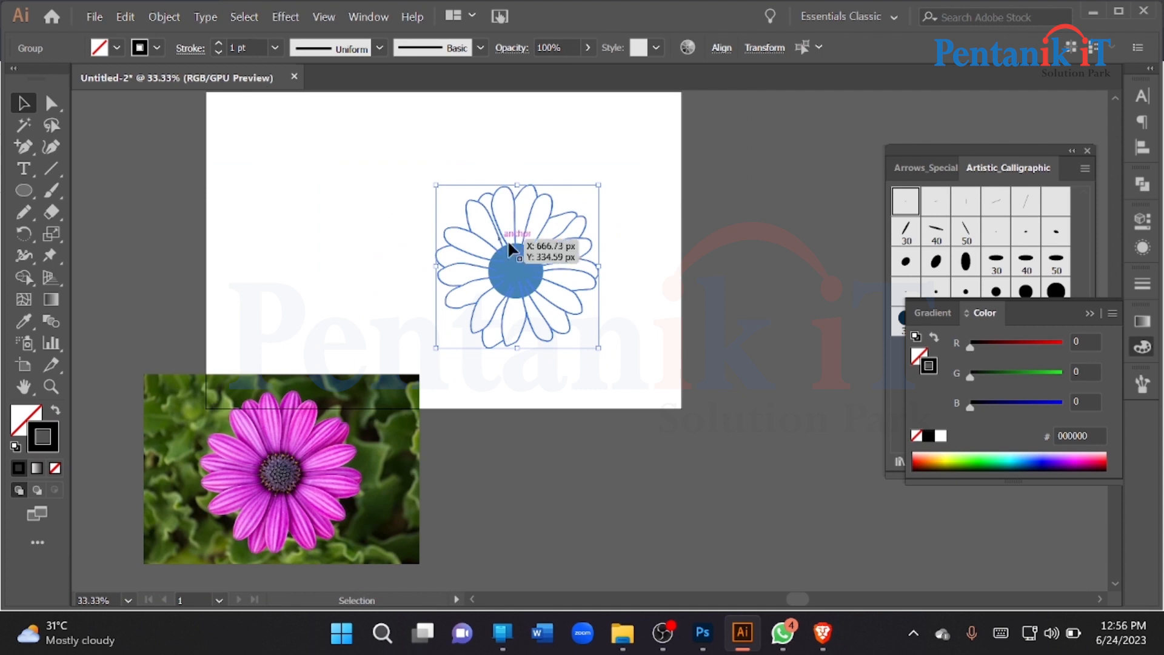
pyautogui.click(24, 321)
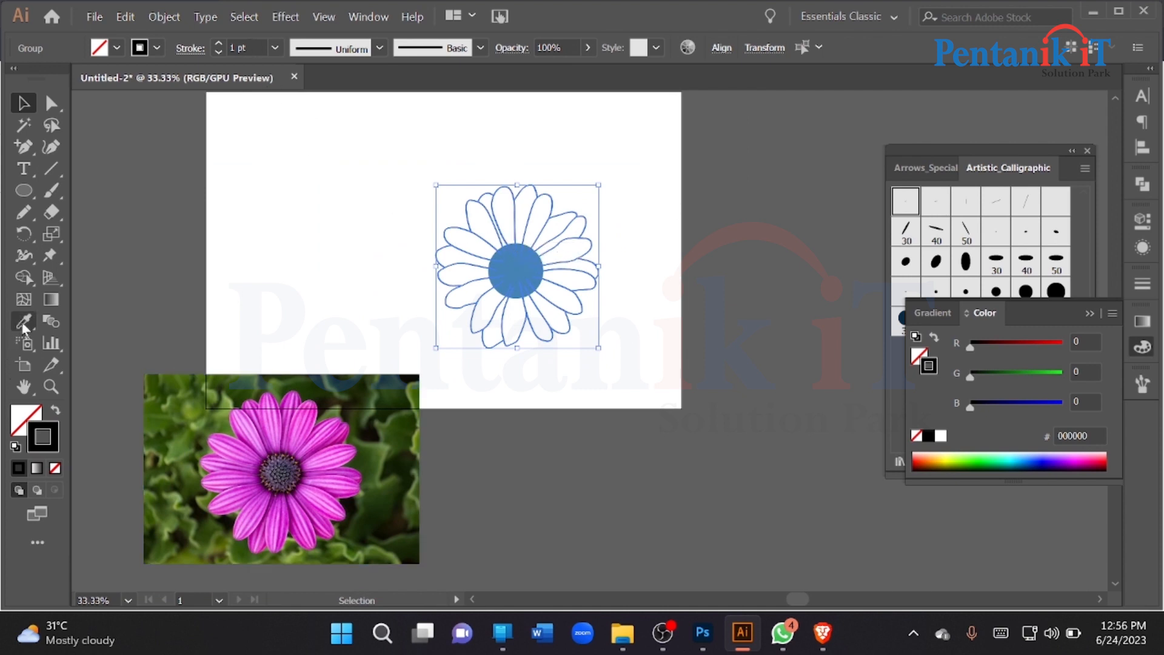
pyautogui.click(22, 422)
pyautogui.click(276, 412)
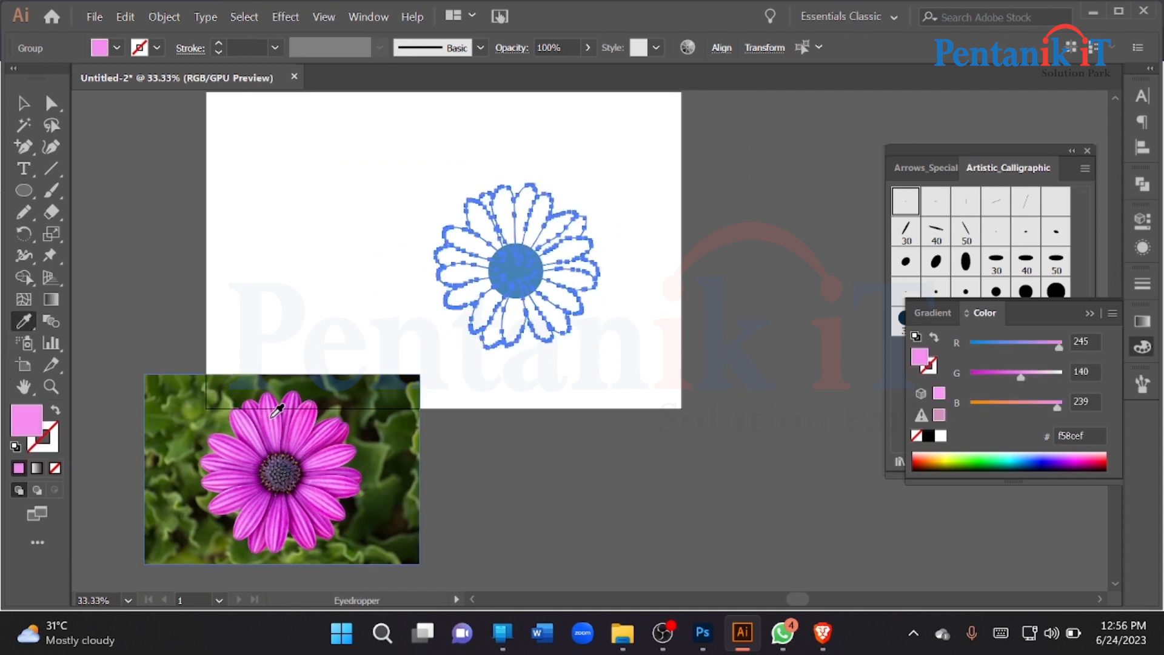
pyautogui.hotkey('ctrl', 'z')
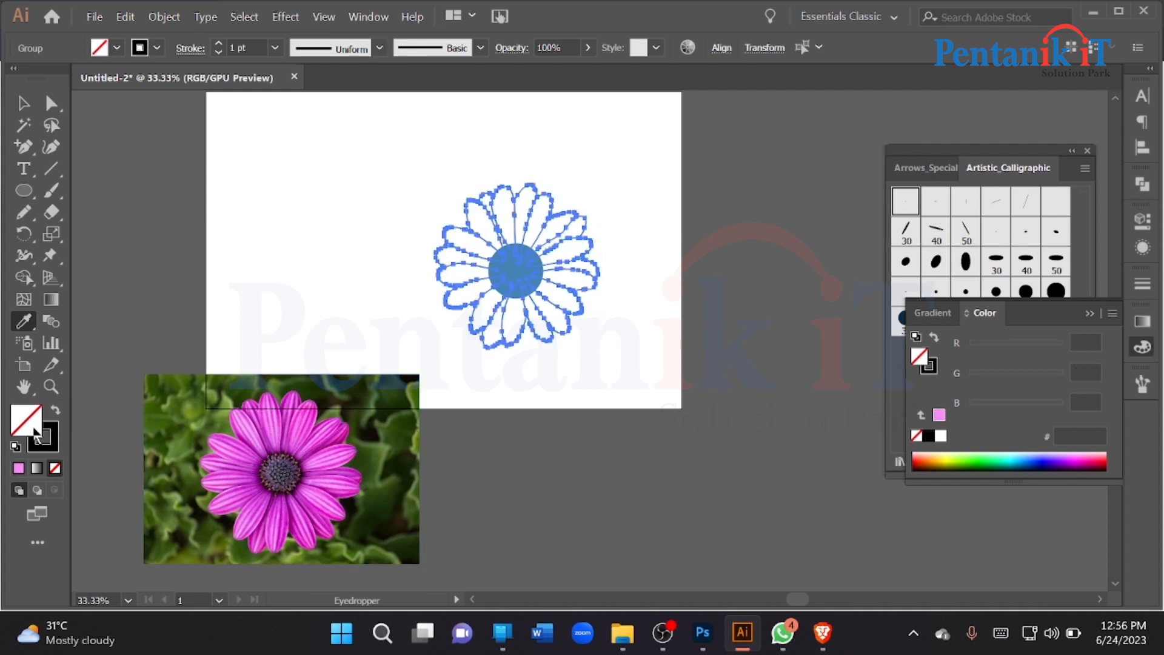
pyautogui.click(270, 428)
pyautogui.hotkey('ctrl', 'z')
pyautogui.scroll(3, 557, 257)
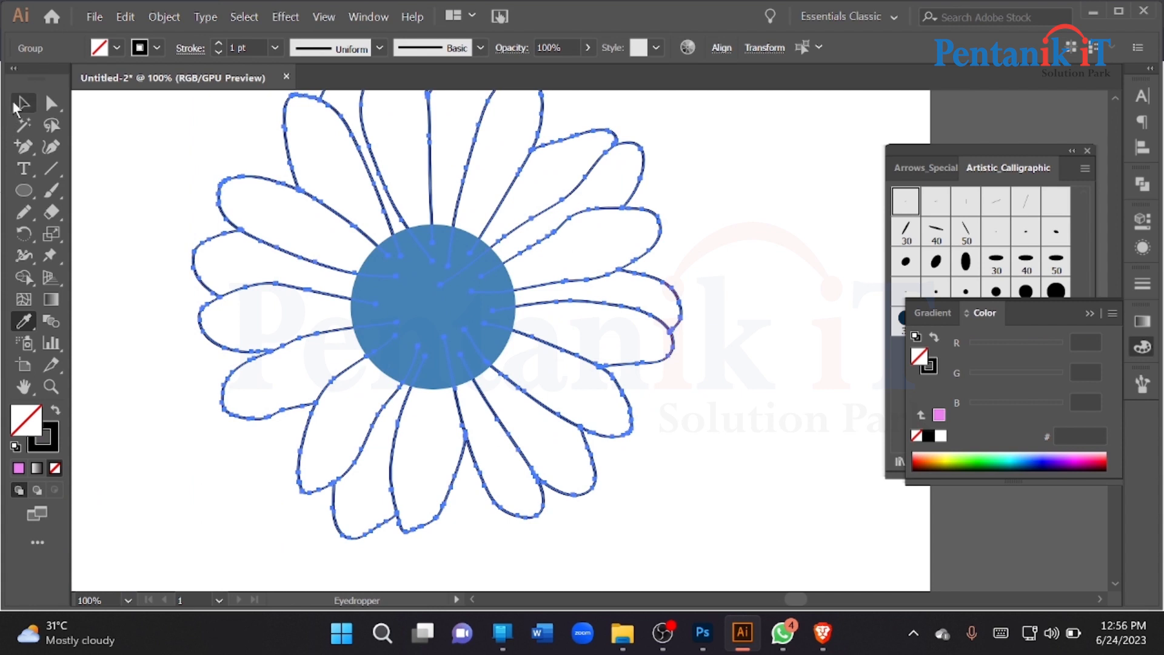
# Undo the black recolouring of the petal outlines, and select the outlines together with the centre circle
pyautogui.hotkey('ctrl', 'z')
pyautogui.press('v')
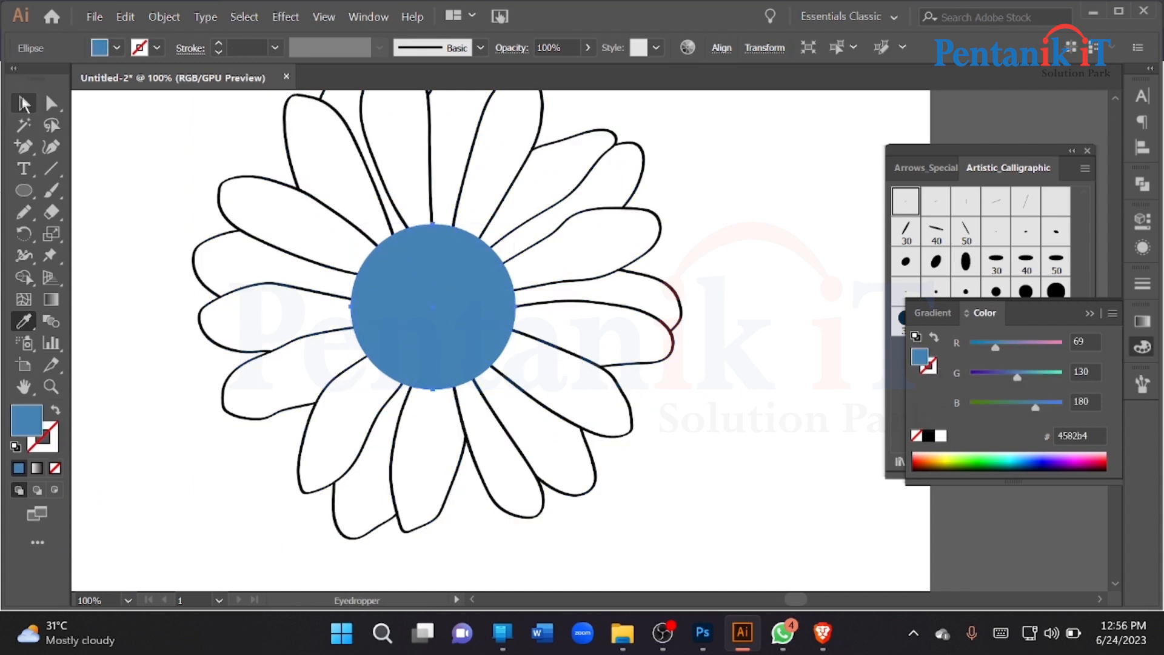
pyautogui.hotkey('ctrl', '-')
pyautogui.hotkey('ctrl', 'a')
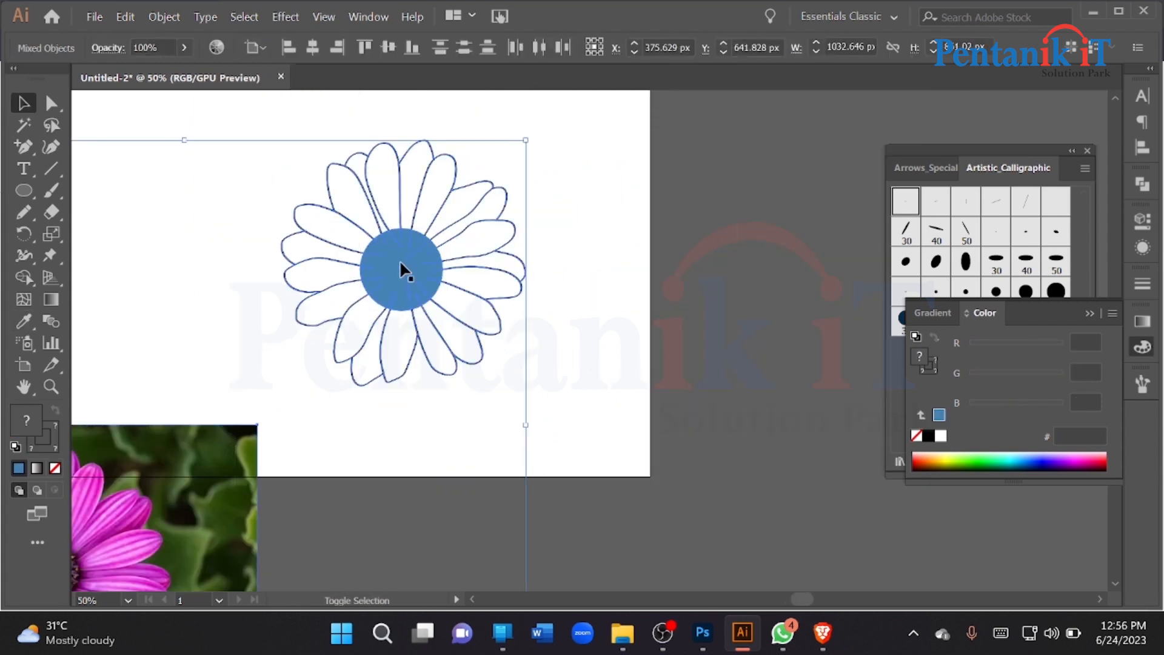
pyautogui.scroll(2, 435, 277)
pyautogui.scroll(1, 434, 277)
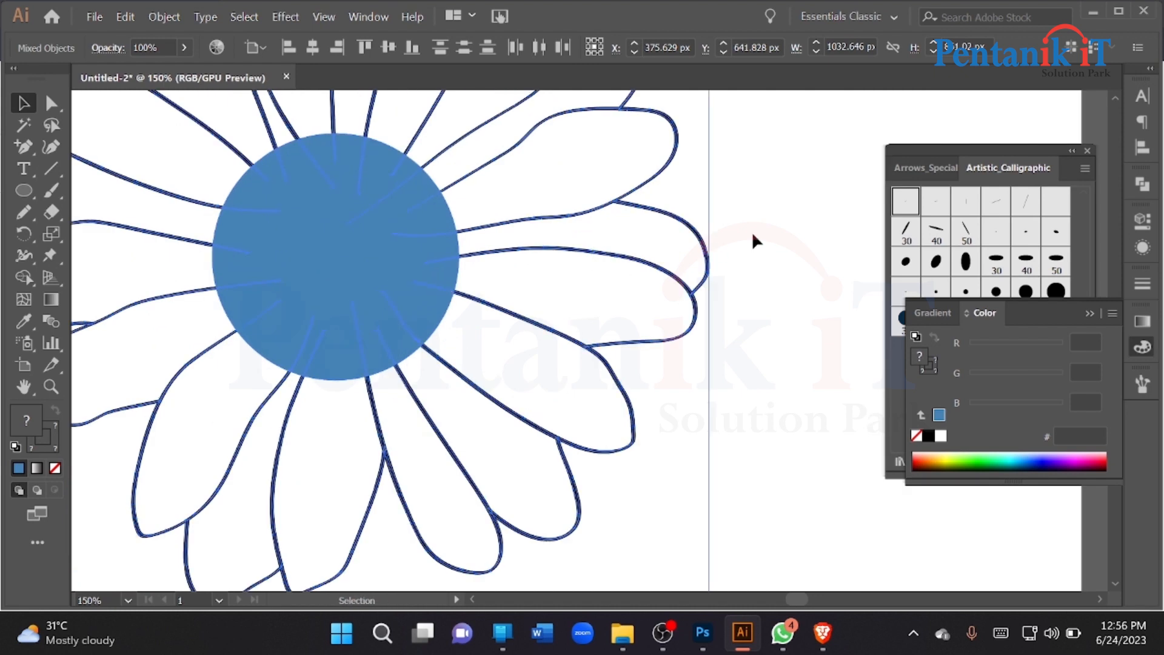
pyautogui.scroll(4, 590, 223)
pyautogui.scroll(-4, 613, 209)
pyautogui.hotkey('ctrl', 'g')
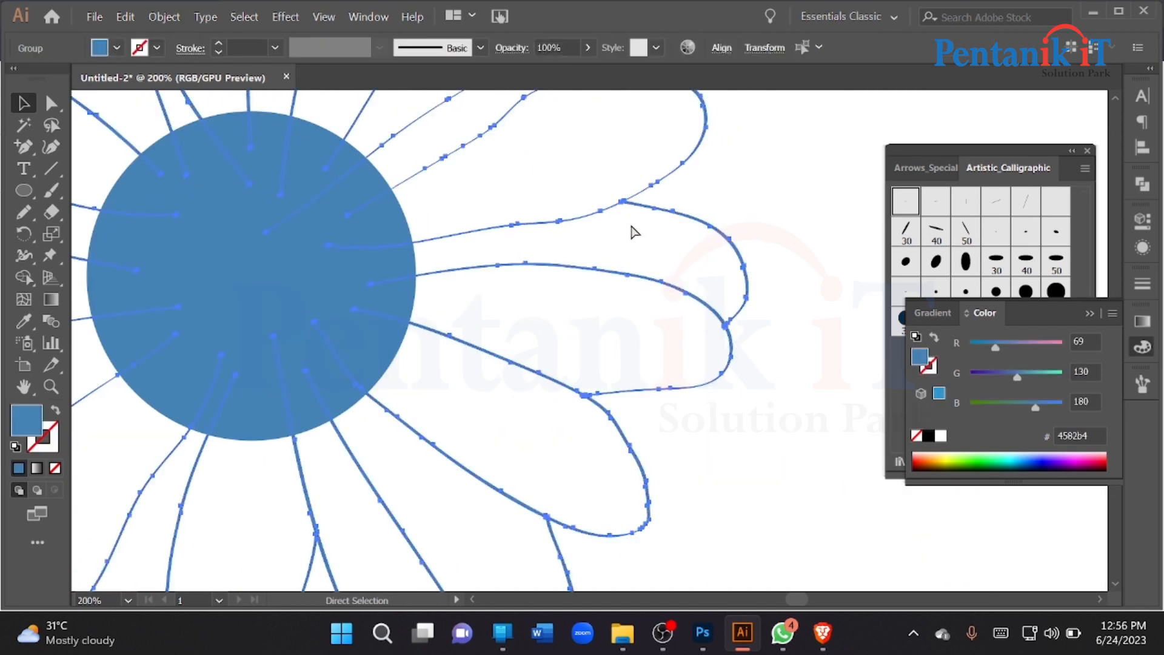
pyautogui.keyDown('shift'); pyautogui.click(405, 230); pyautogui.keyUp('shift')
pyautogui.scroll(-4, 403, 260)
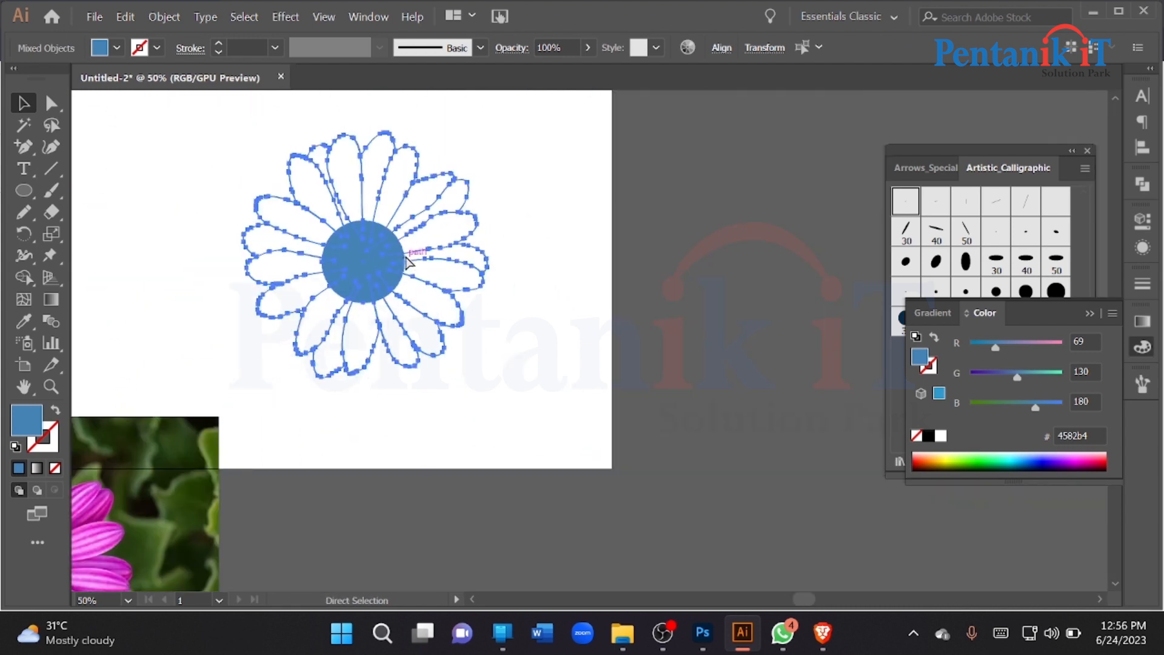
# Try moving the flower and preparing it for the Shape Builder, and clear the selection
pyautogui.moveTo(416, 247); pyautogui.dragTo(485, 287)
pyautogui.hotkey('ctrl', 'z')
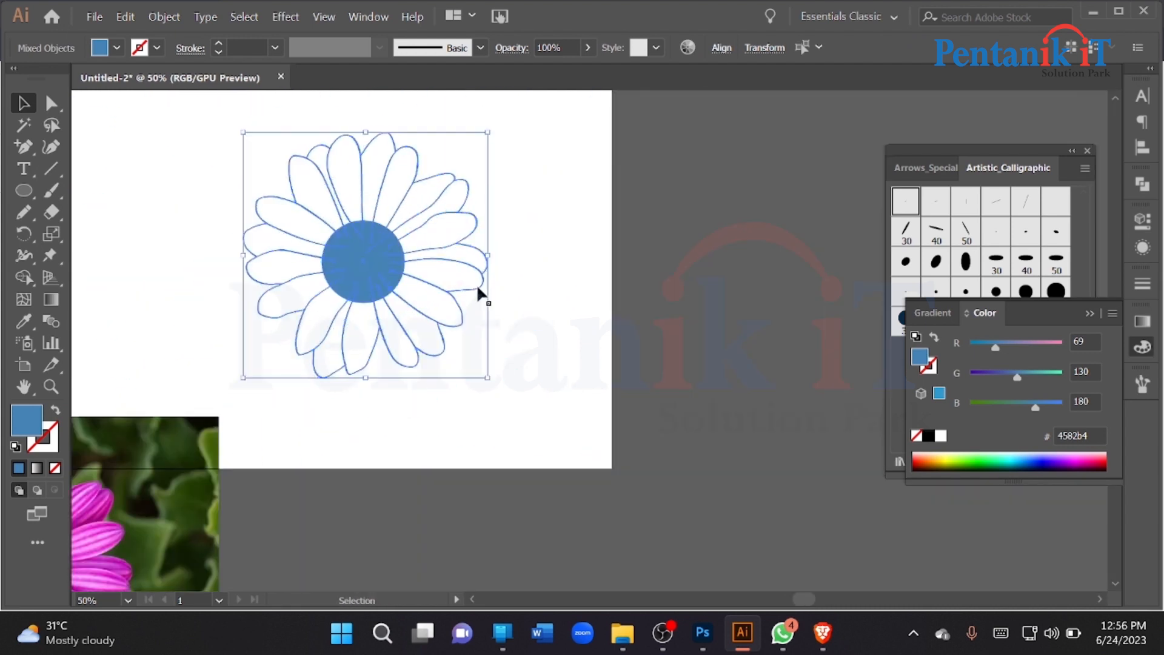
pyautogui.click(23, 279)
pyautogui.scroll(-1, 393, 260)
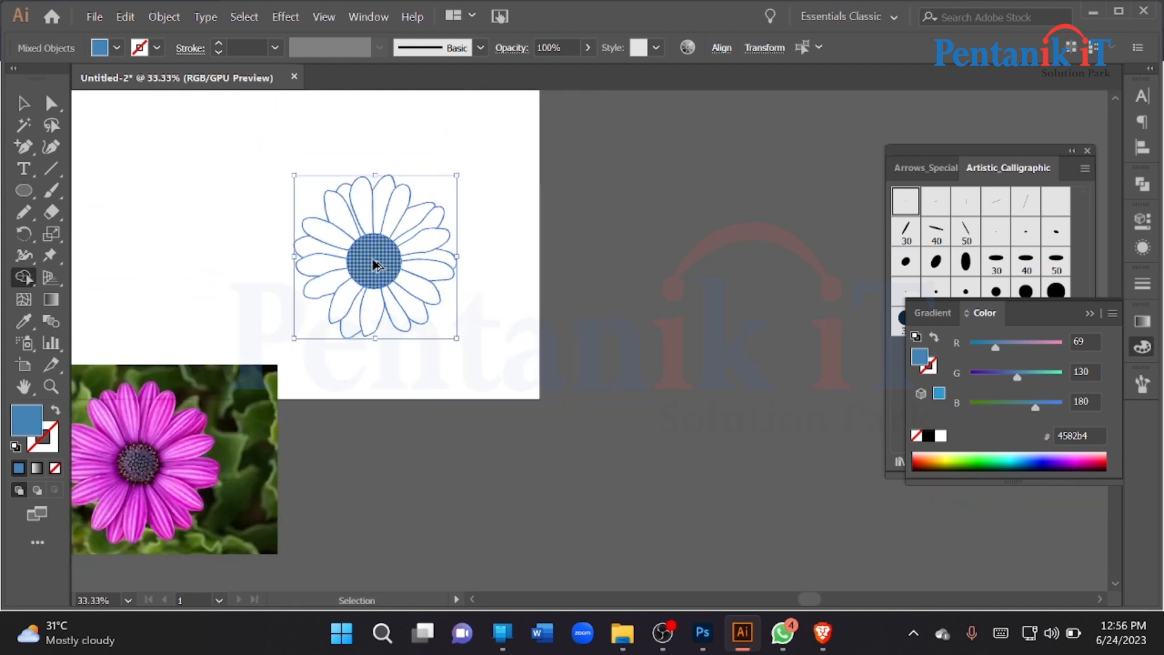
pyautogui.click(24, 104)
pyautogui.click(246, 242)
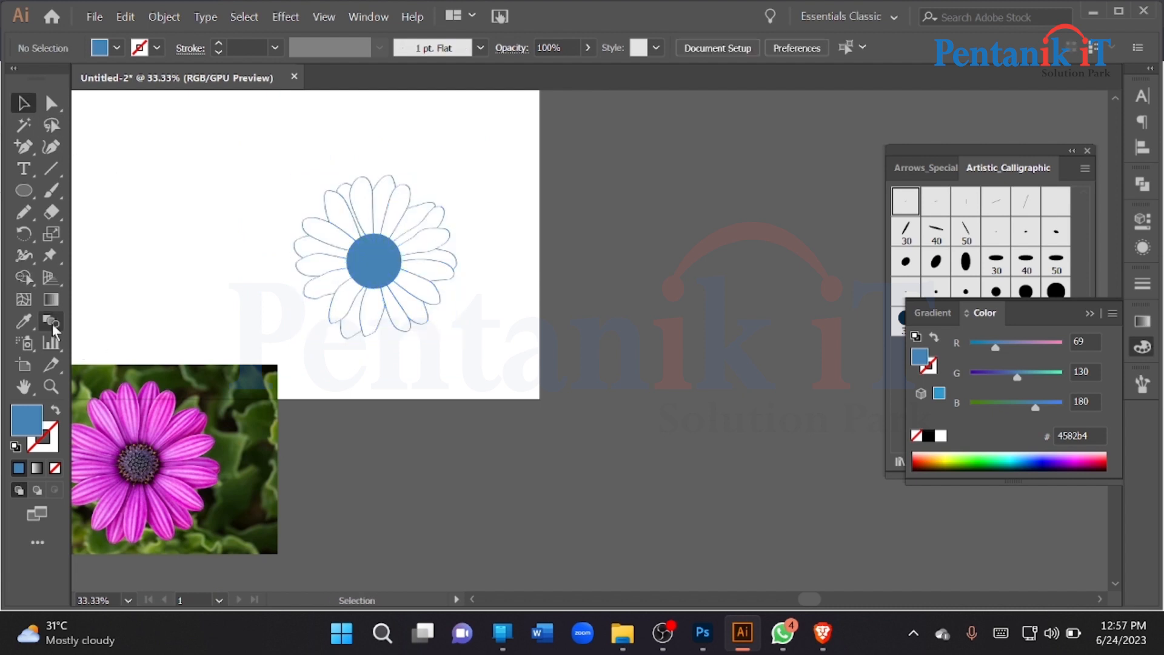
# Sample a petal's pink (f77aec) from the photo as the fill colour, and copy its hex code
pyautogui.click(23, 322)
pyautogui.click(162, 418)
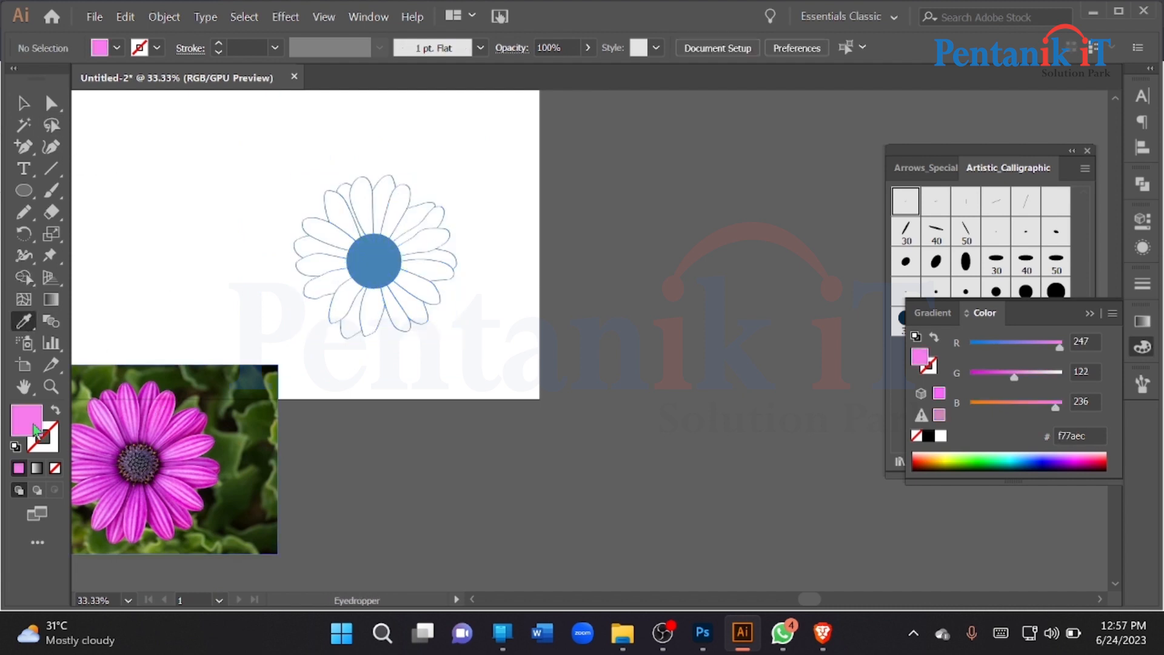
pyautogui.doubleClick(30, 424)
pyautogui.click(1061, 199)
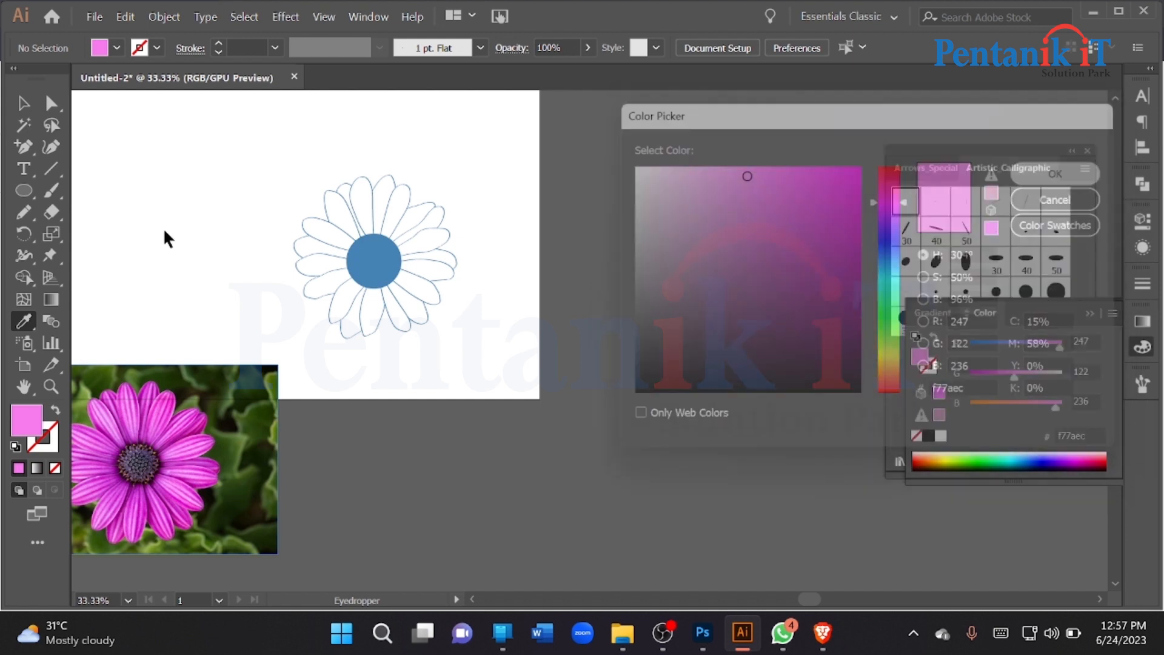
pyautogui.click(24, 104)
pyautogui.moveTo(276, 176); pyautogui.dragTo(490, 336)
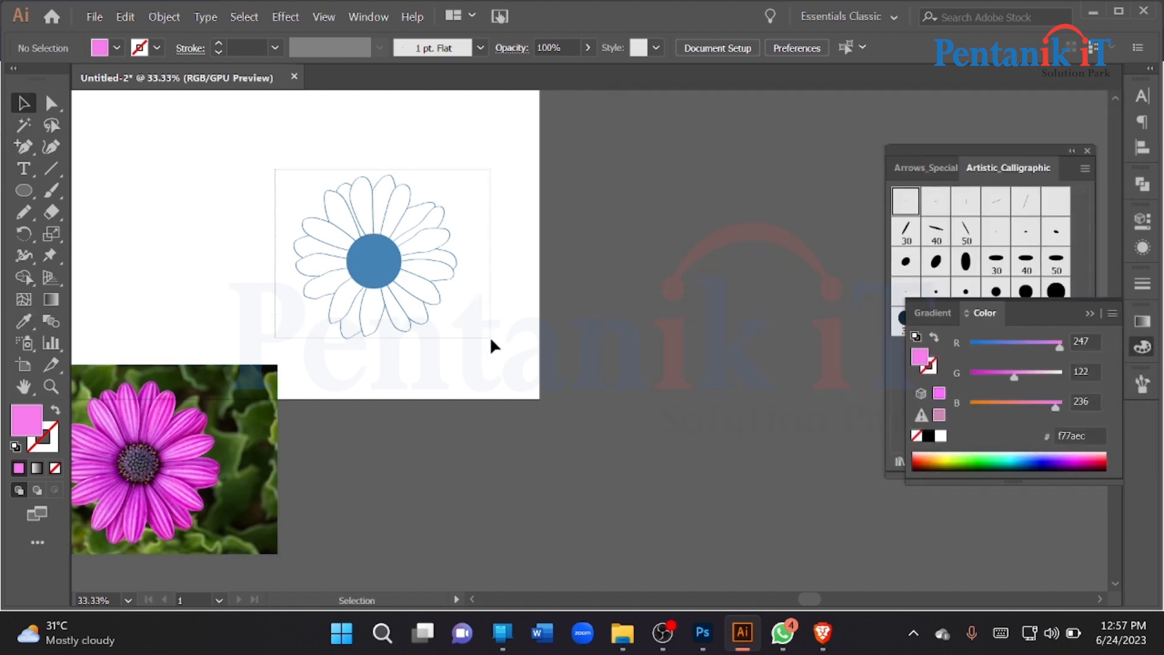
pyautogui.click(22, 278)
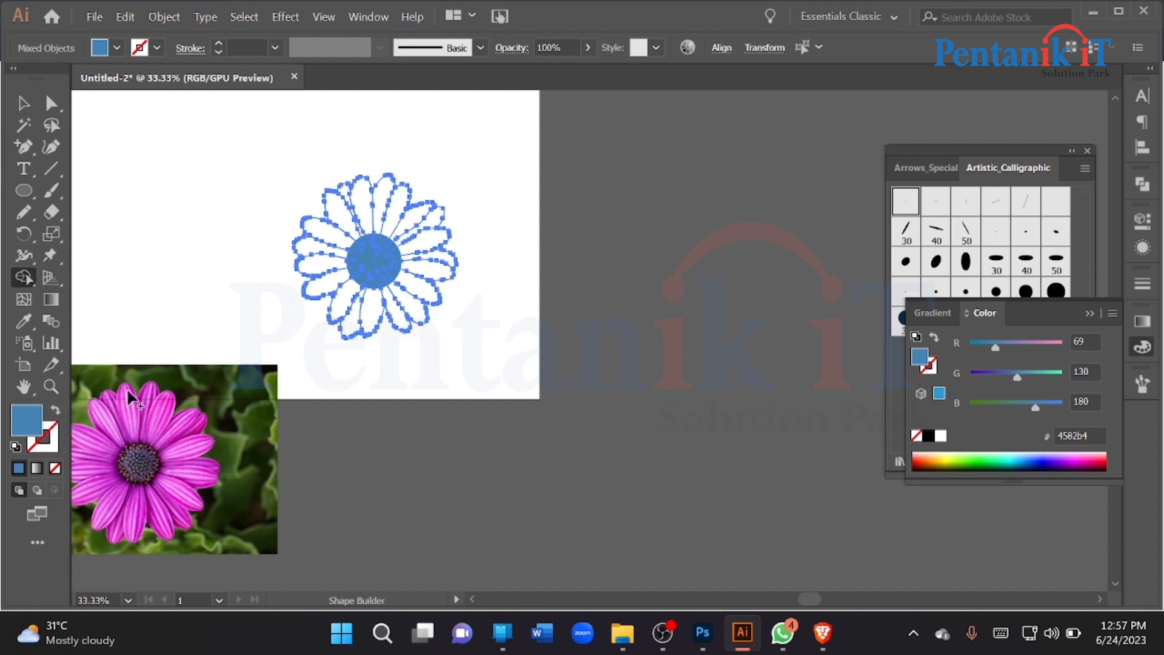
pyautogui.scroll(3, 340, 202)
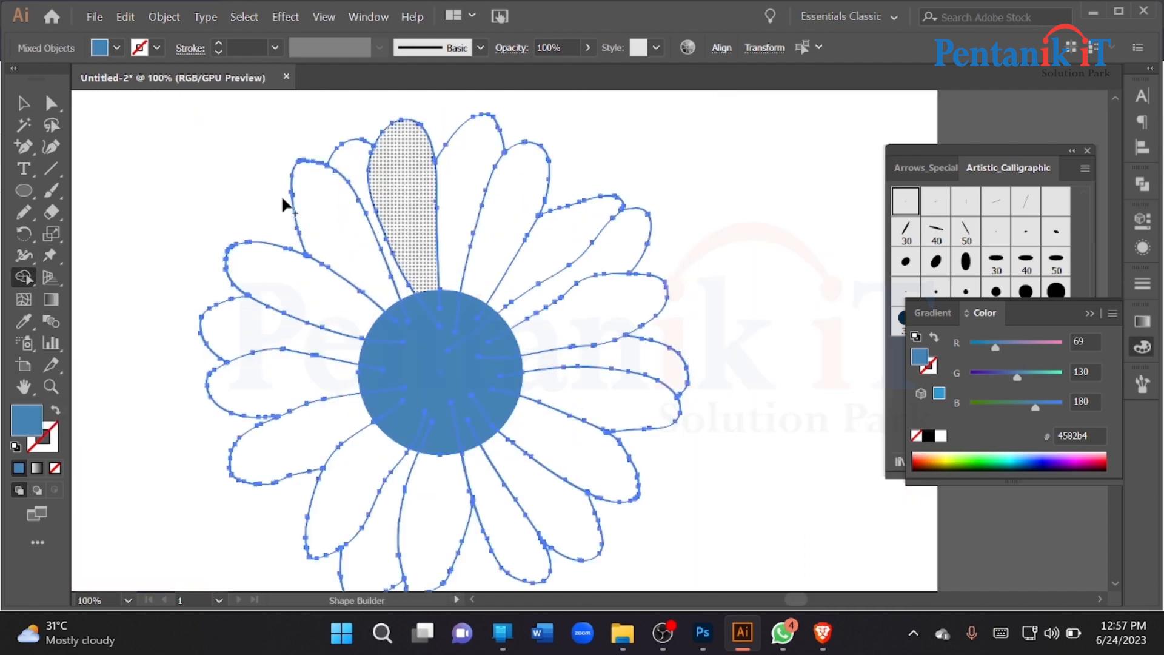
pyautogui.click(22, 103)
pyautogui.scroll(-3, 635, 268)
pyautogui.click(439, 284)
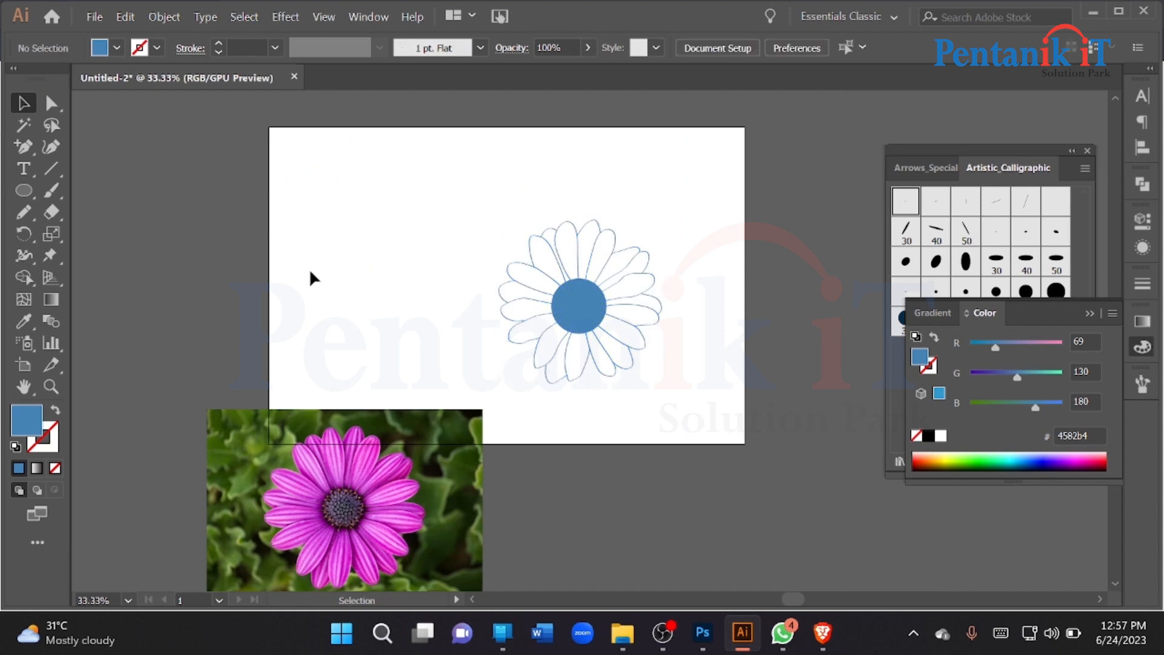
# Draw a small ellipse on the empty part of the artboard and fill it with pink (ed61e4) sampled from the photo
pyautogui.press('l')
pyautogui.moveTo(316, 196); pyautogui.dragTo(348, 225)
pyautogui.press('i')
pyautogui.click(368, 468)
# Move the pink ellipse about 135 px towards the flower drawing
pyautogui.press('v')
pyautogui.click(441, 220)
pyautogui.moveTo(333, 210); pyautogui.dragTo(394, 216)
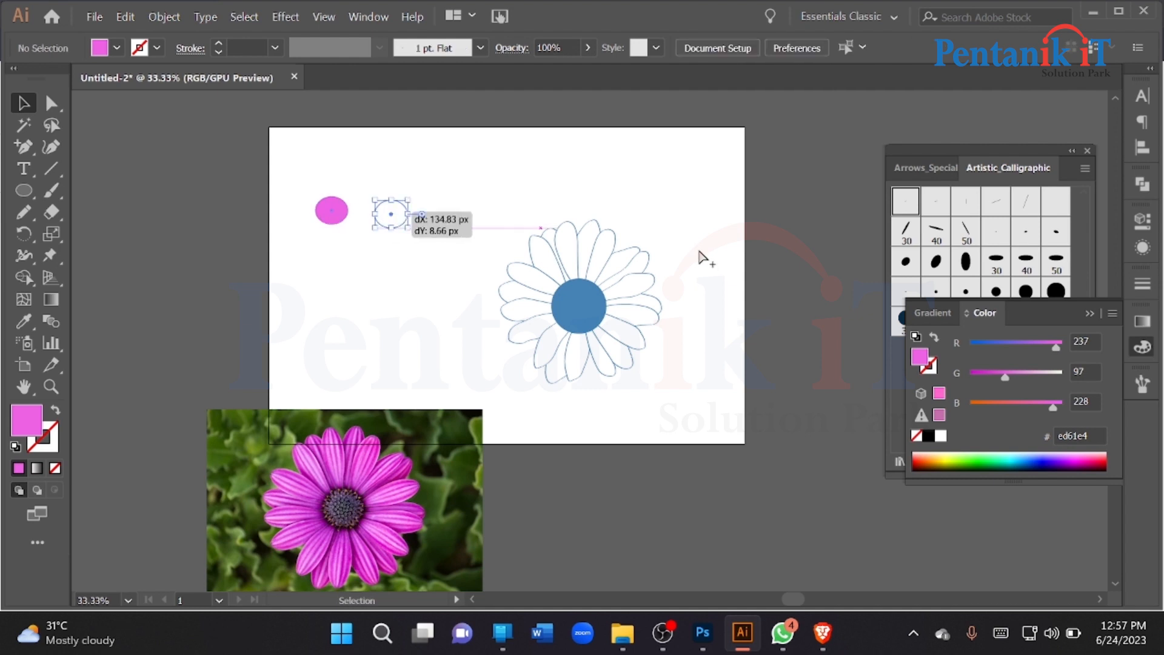
# Select the whole flower drawing for the Shape Builder and set the fill colour to pink (f77aec)
pyautogui.scroll(2, 701, 254)
pyautogui.moveTo(388, 344); pyautogui.dragTo(694, 554)
pyautogui.click(25, 278)
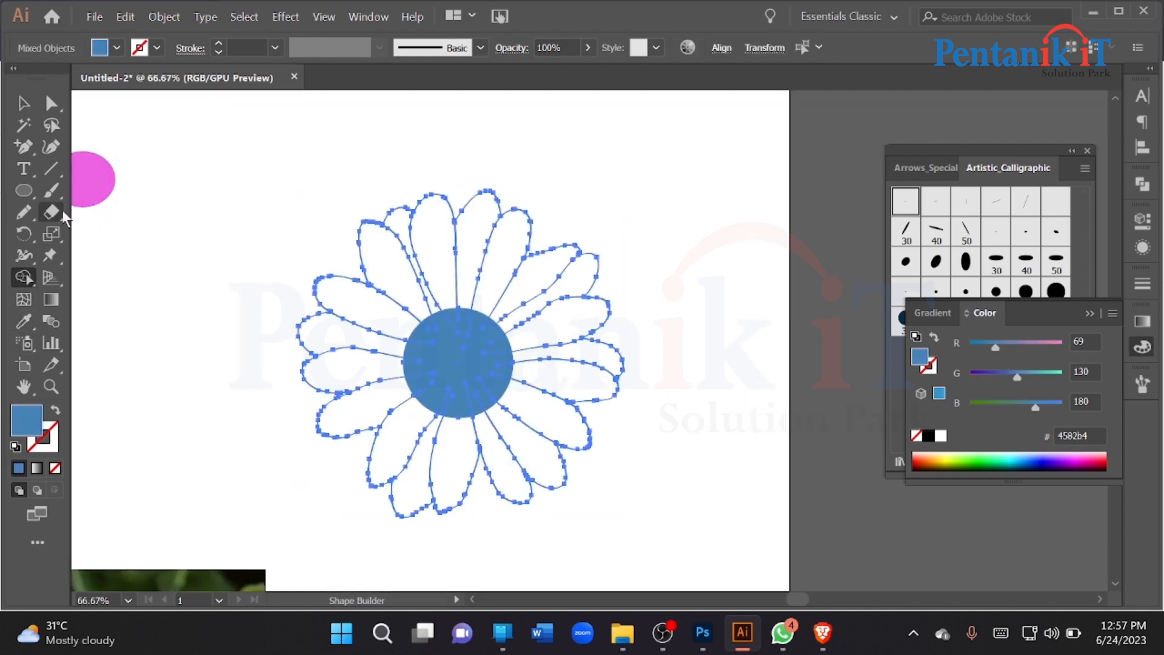
pyautogui.doubleClick(28, 422)
pyautogui.write('f77aed')
pyautogui.click(1059, 181)
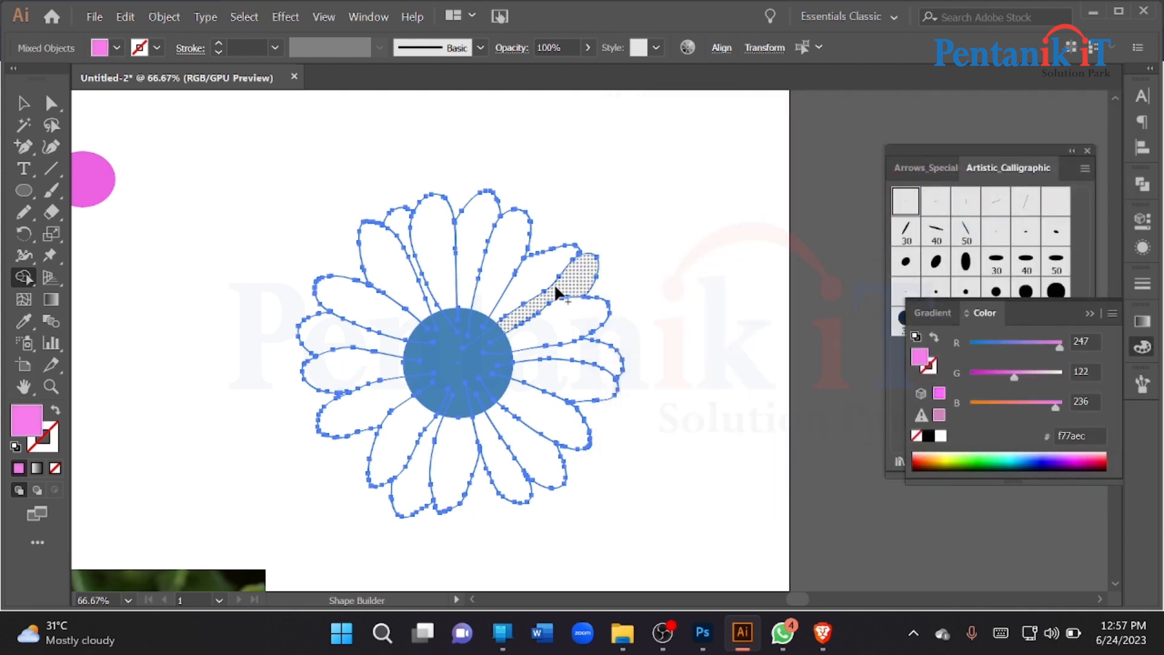
# Fill the petals from the top of the flower around its right side with pink using the Shape Builder
pyautogui.scroll(2, 415, 273)
pyautogui.click(455, 248)
pyautogui.click(561, 182)
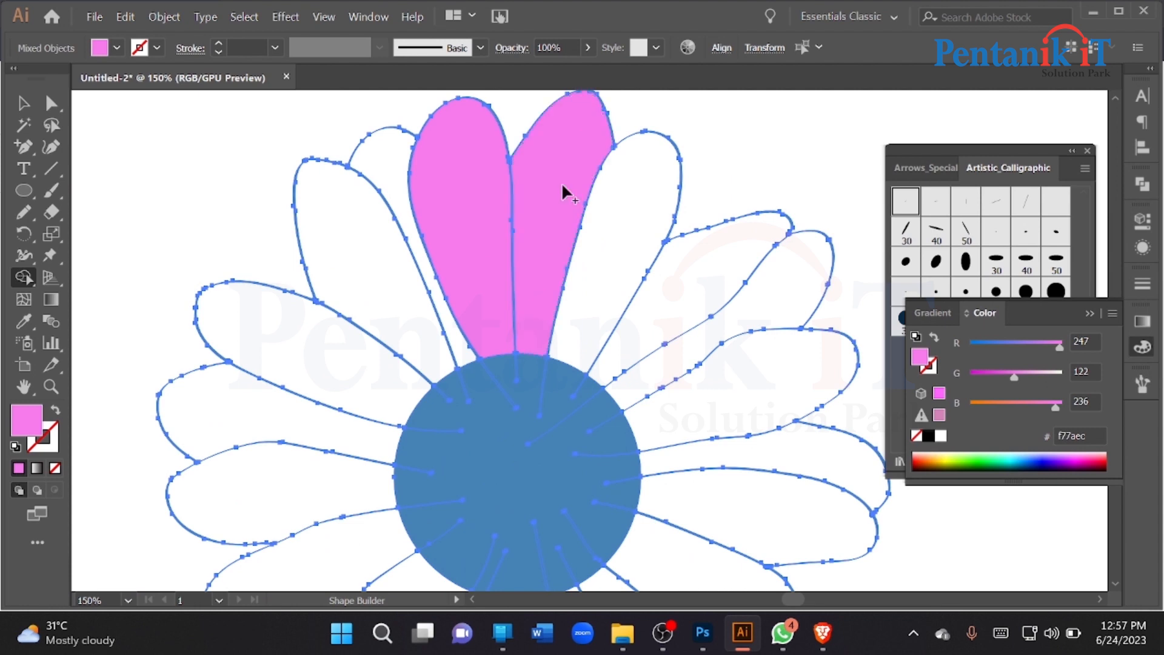
pyautogui.click(621, 204)
pyautogui.scroll(-1, 691, 279)
pyautogui.click(714, 257)
pyautogui.click(755, 258)
pyautogui.click(756, 294)
pyautogui.scroll(-2, 758, 294)
pyautogui.click(796, 300)
pyautogui.click(791, 364)
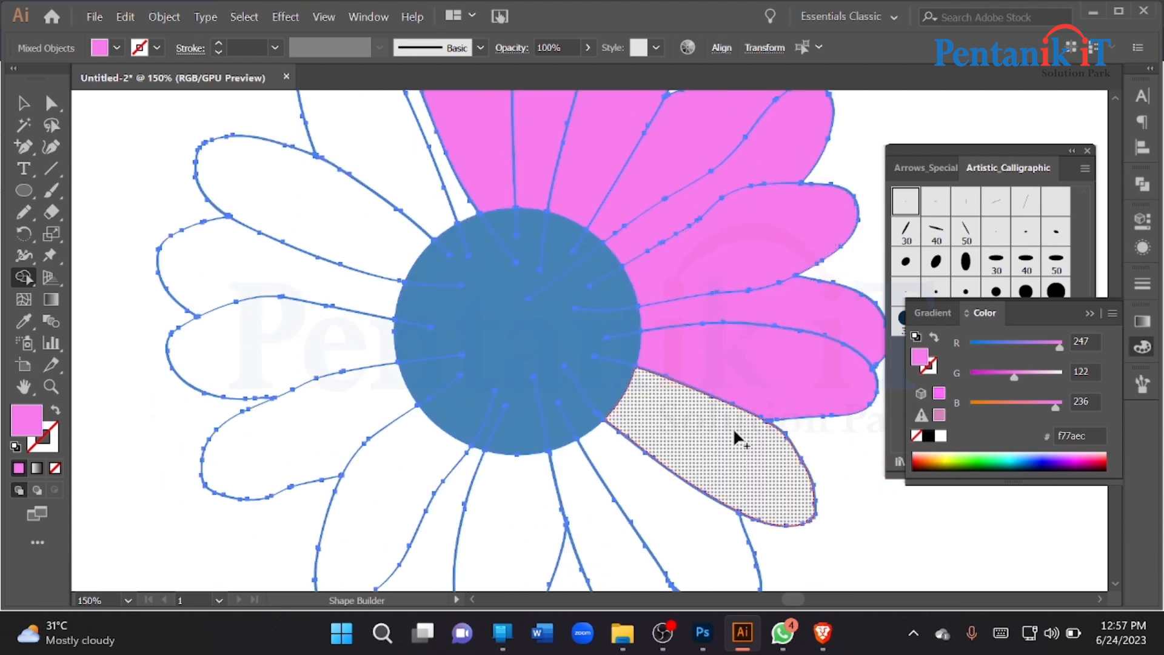
# Fill the flower's lower petals with the same pink using the Shape Builder, leaving one lower-right petal empty
pyautogui.scroll(-1, 730, 449)
pyautogui.click(721, 470)
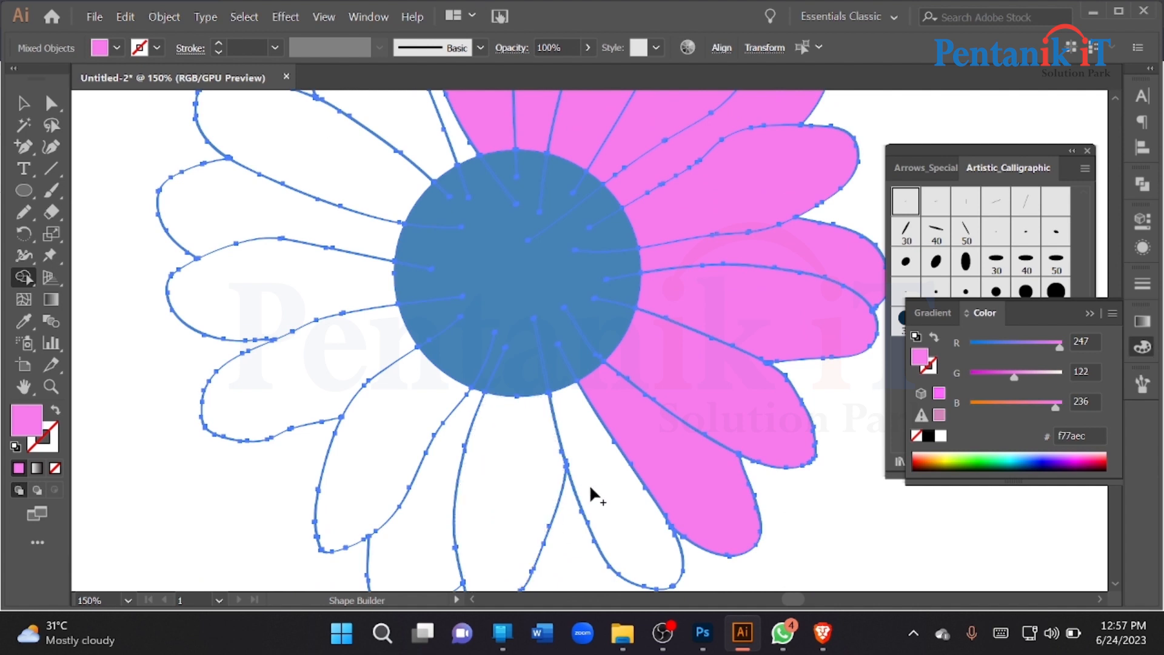
pyautogui.click(522, 479)
pyautogui.click(386, 446)
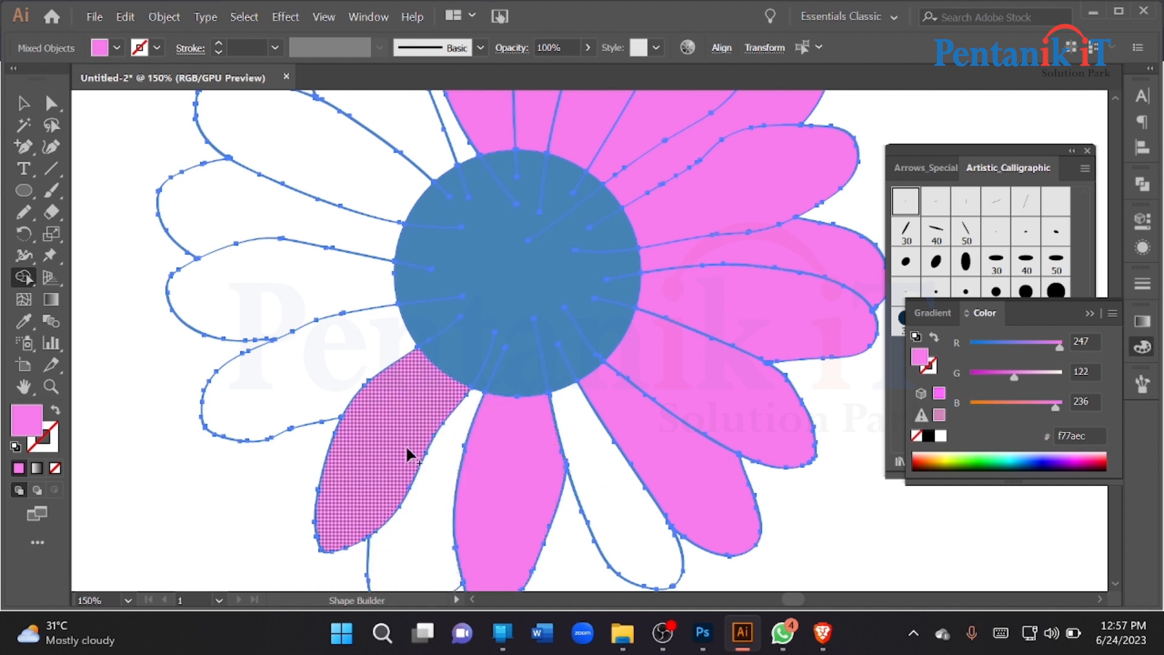
pyautogui.scroll(-1, 400, 455)
pyautogui.click(423, 467)
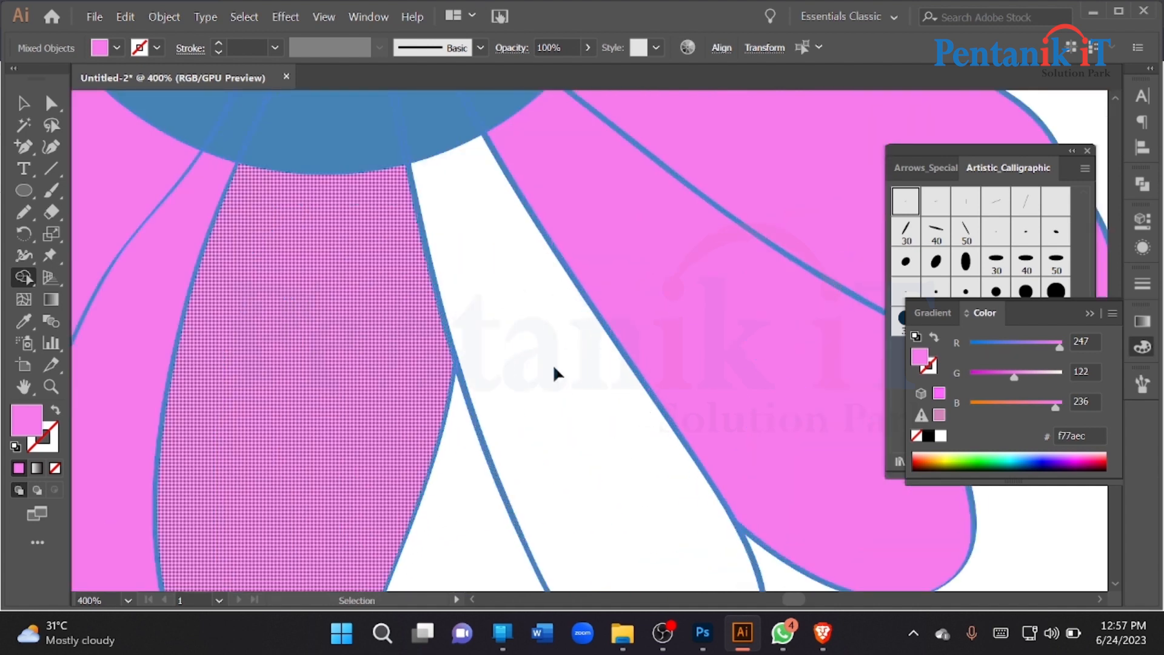
# Examine the outline of the unfilled lower-right petal closely for gaps between its brush stroke ends
pyautogui.scroll(-2, 527, 345)
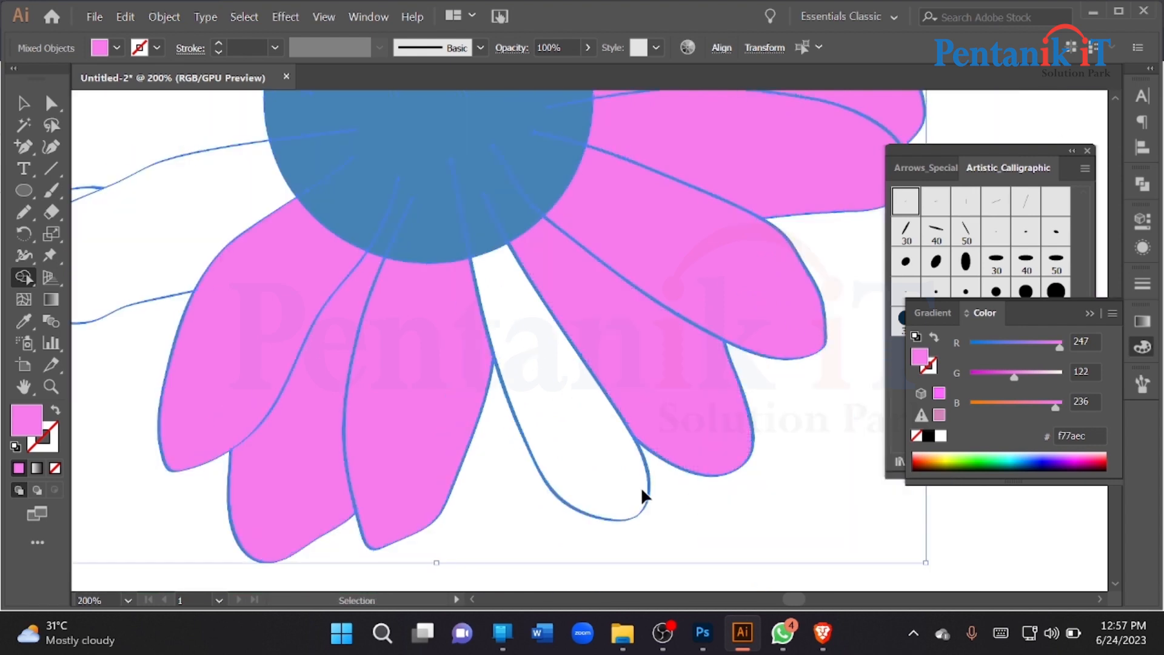
pyautogui.scroll(3, 640, 487)
pyautogui.scroll(3, 630, 574)
pyautogui.scroll(1, 633, 581)
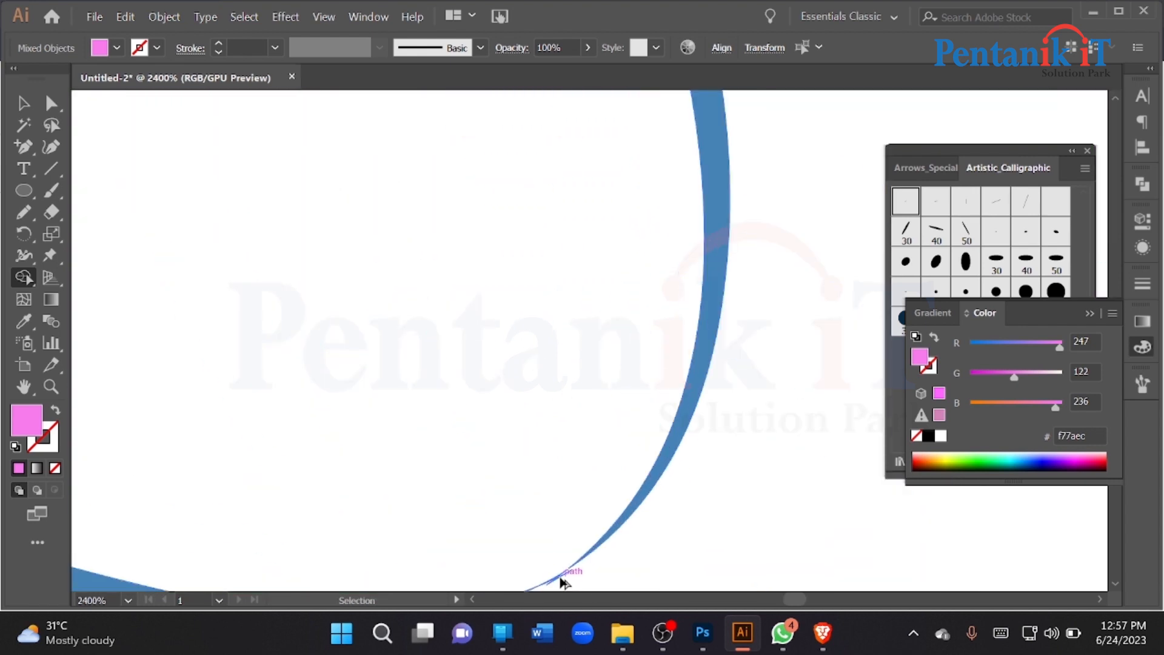
pyautogui.scroll(2, 564, 582)
pyautogui.scroll(-2, 624, 512)
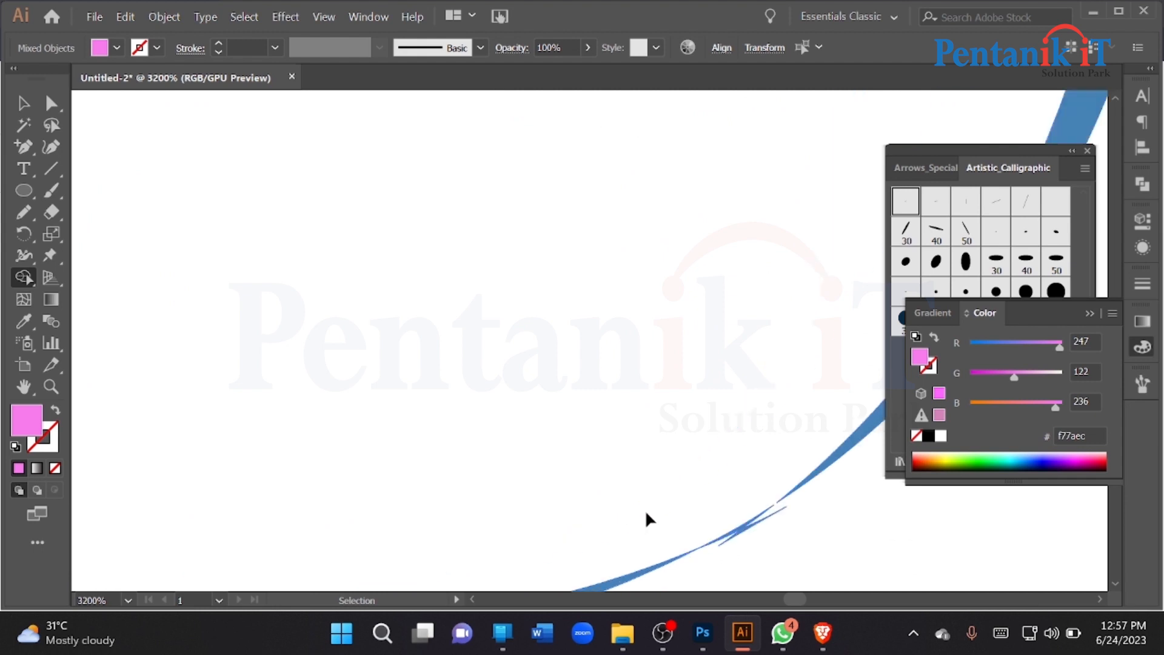
pyautogui.scroll(4, 625, 382)
pyautogui.moveTo(733, 273); pyautogui.dragTo(402, 476)
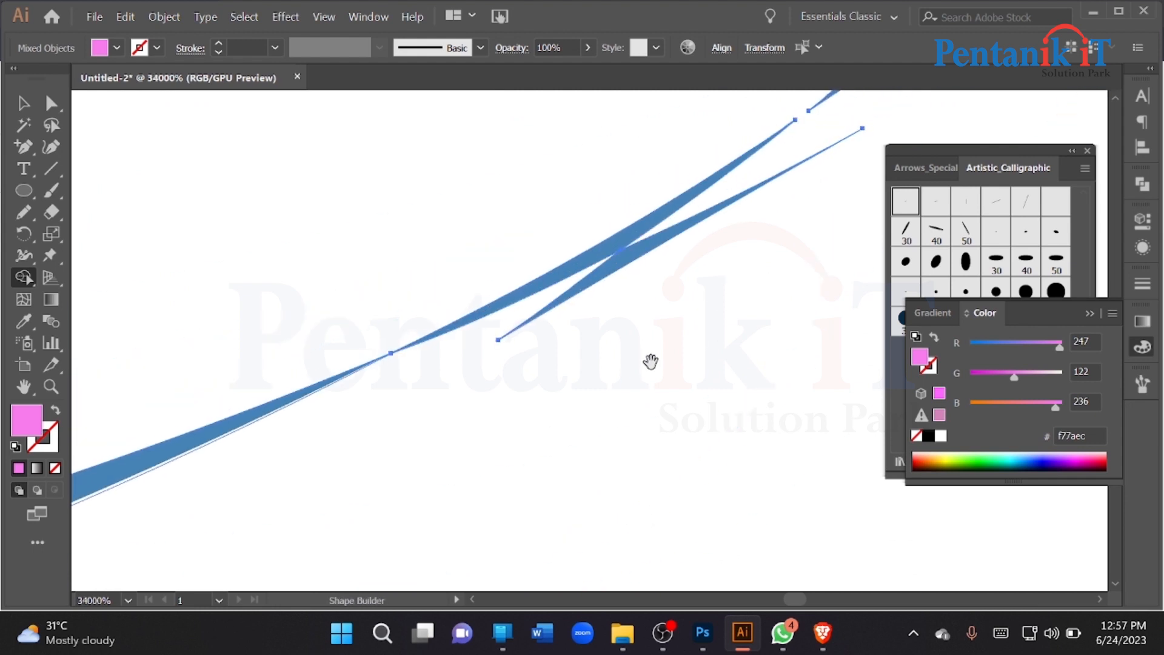
pyautogui.moveTo(649, 362); pyautogui.dragTo(460, 466)
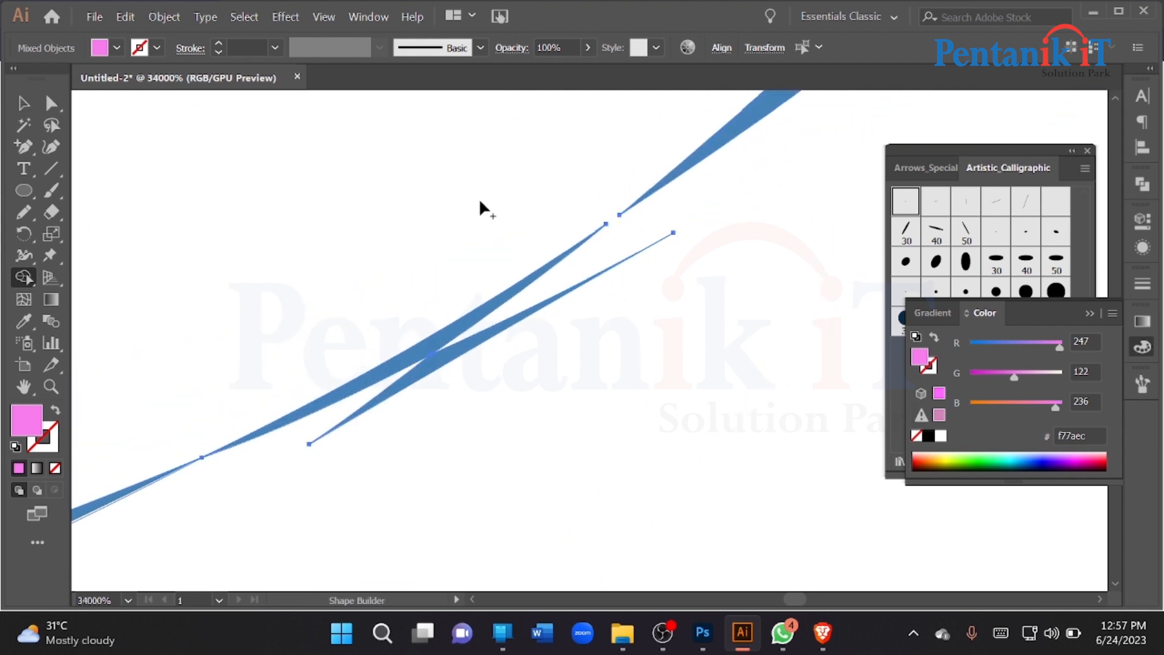
# Move the end anchor of the lower-right petal's brush stroke across the neighbouring stroke to close the outline gap
pyautogui.click(51, 103)
pyautogui.moveTo(619, 216); pyautogui.dragTo(544, 267)
pyautogui.scroll(-15, 573, 311)
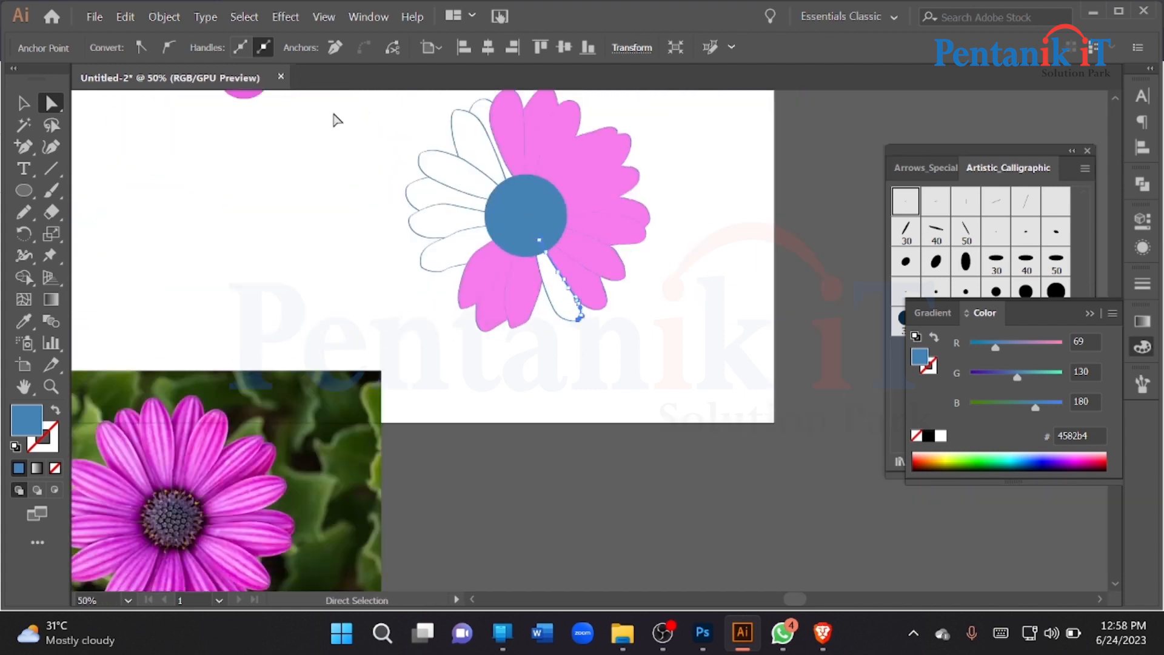
# Select the whole flower for the Shape Builder and set the fill colour to f77aec
pyautogui.moveTo(333, 114); pyautogui.dragTo(616, 369)
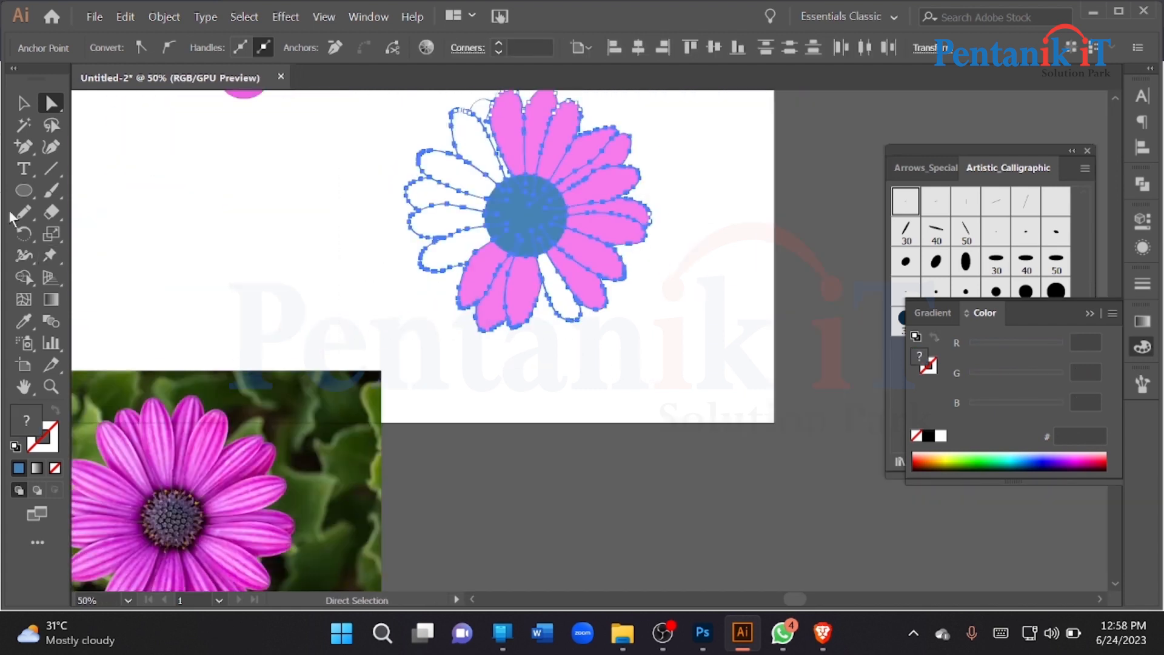
pyautogui.click(28, 279)
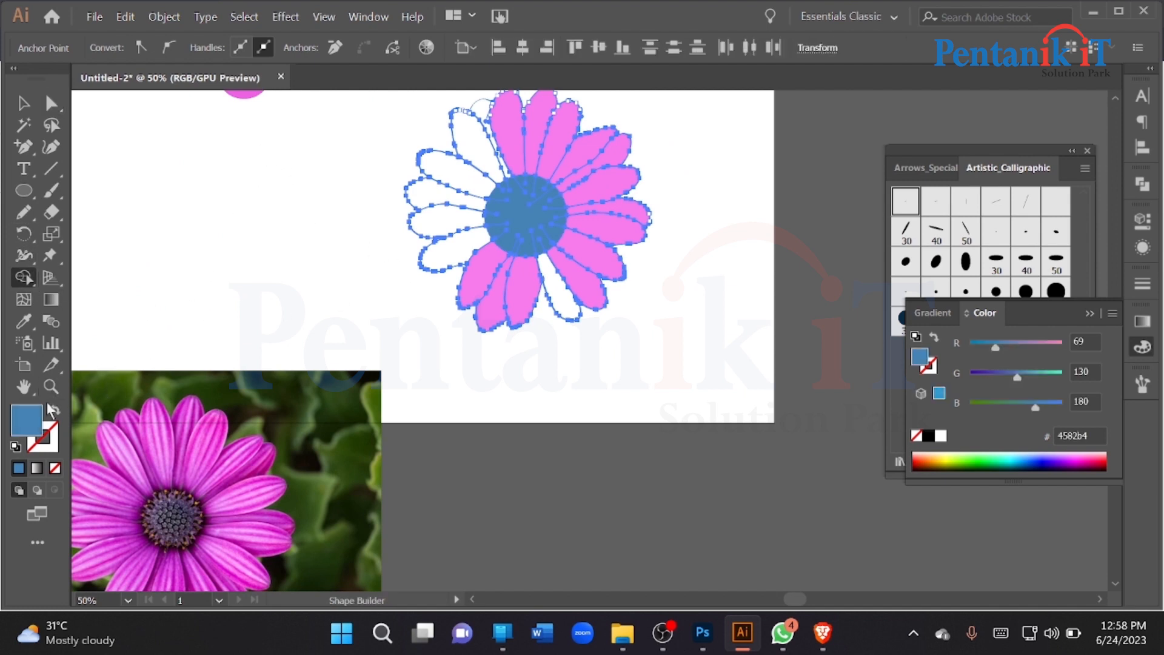
pyautogui.doubleClick(40, 426)
pyautogui.write('f77aec')
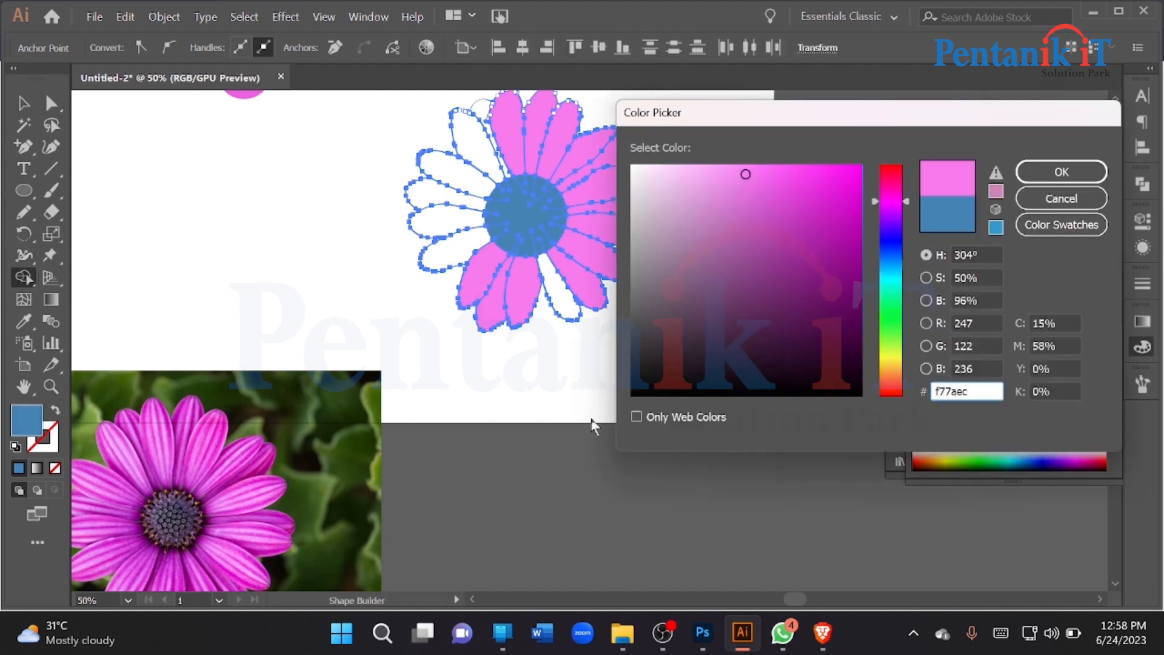
pyautogui.press('Return')
# Fill the empty lower-right petal and the flower's left-side petals with pink using the Shape Builder, leaving one upper-left petal empty
pyautogui.scroll(3, 585, 285)
pyautogui.click(528, 329)
pyautogui.moveTo(425, 270); pyautogui.dragTo(649, 449)
pyautogui.click(390, 367)
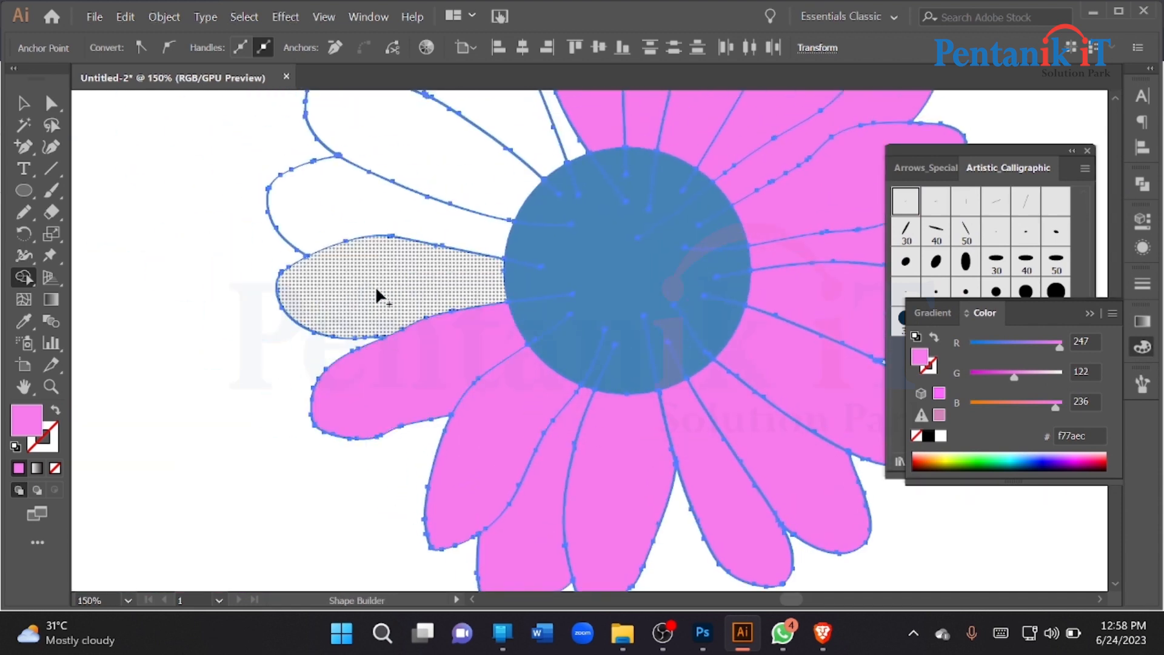
pyautogui.click(376, 286)
pyautogui.click(360, 205)
pyautogui.scroll(3, 432, 171)
pyautogui.click(479, 171)
pyautogui.scroll(-2, 412, 271)
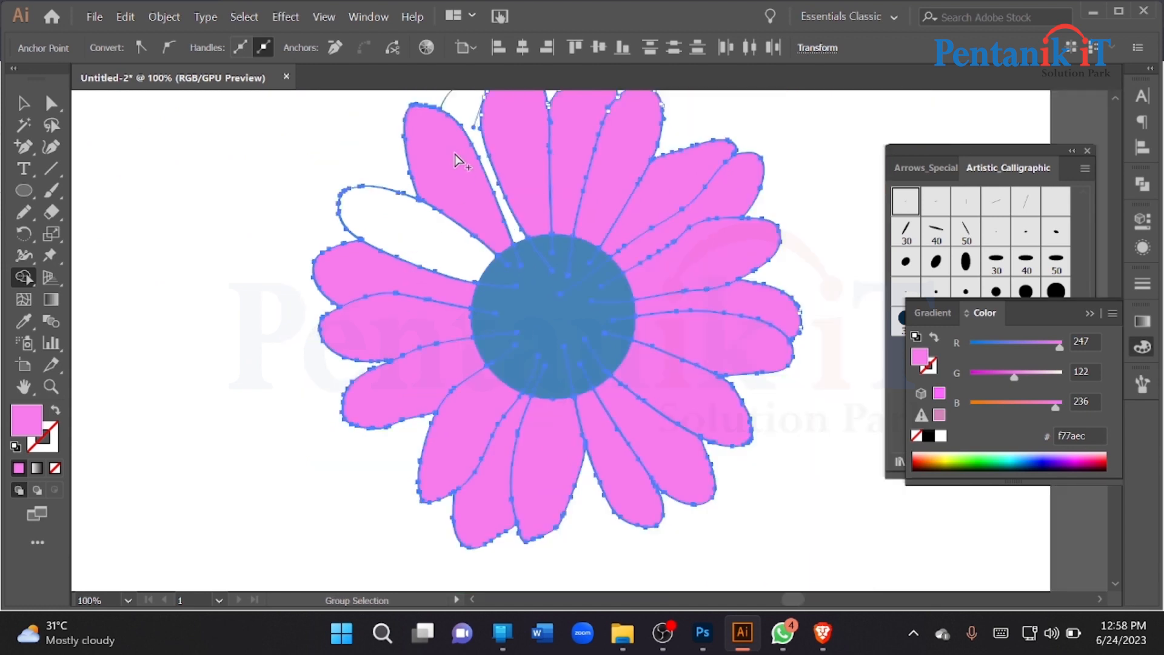
# Move the stroke's end anchor at the tip of the empty upper-left petal onto the adjoining stroke
pyautogui.scroll(5, 406, 219)
pyautogui.scroll(-2, 357, 222)
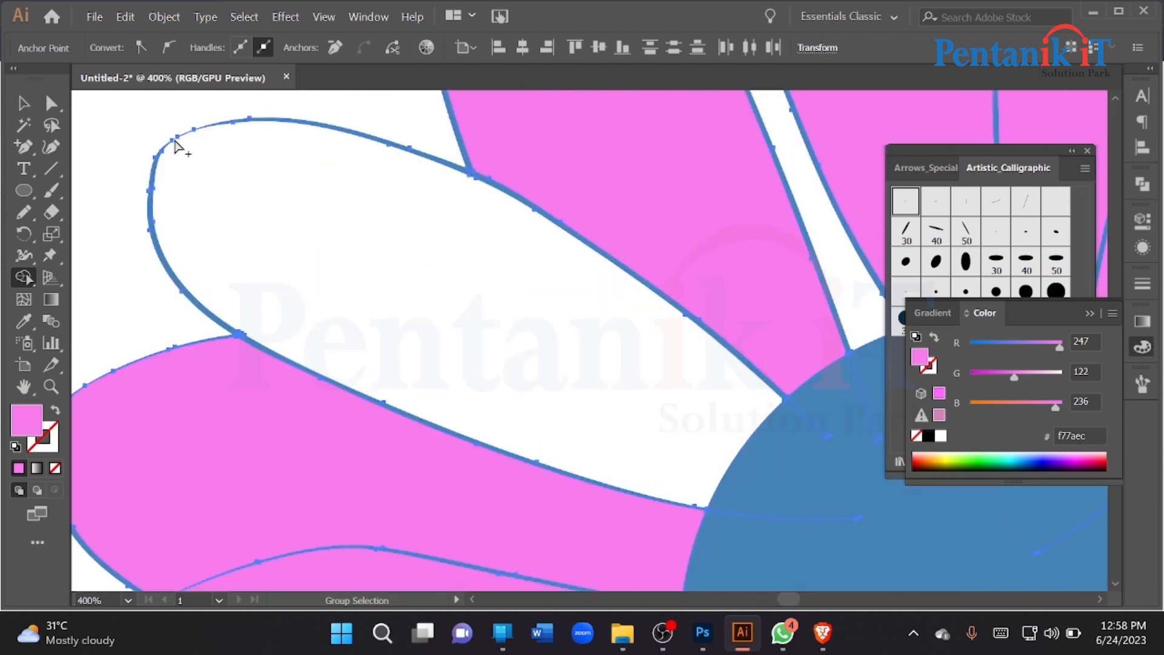
pyautogui.scroll(10, 188, 140)
pyautogui.moveTo(276, 167); pyautogui.dragTo(305, 264)
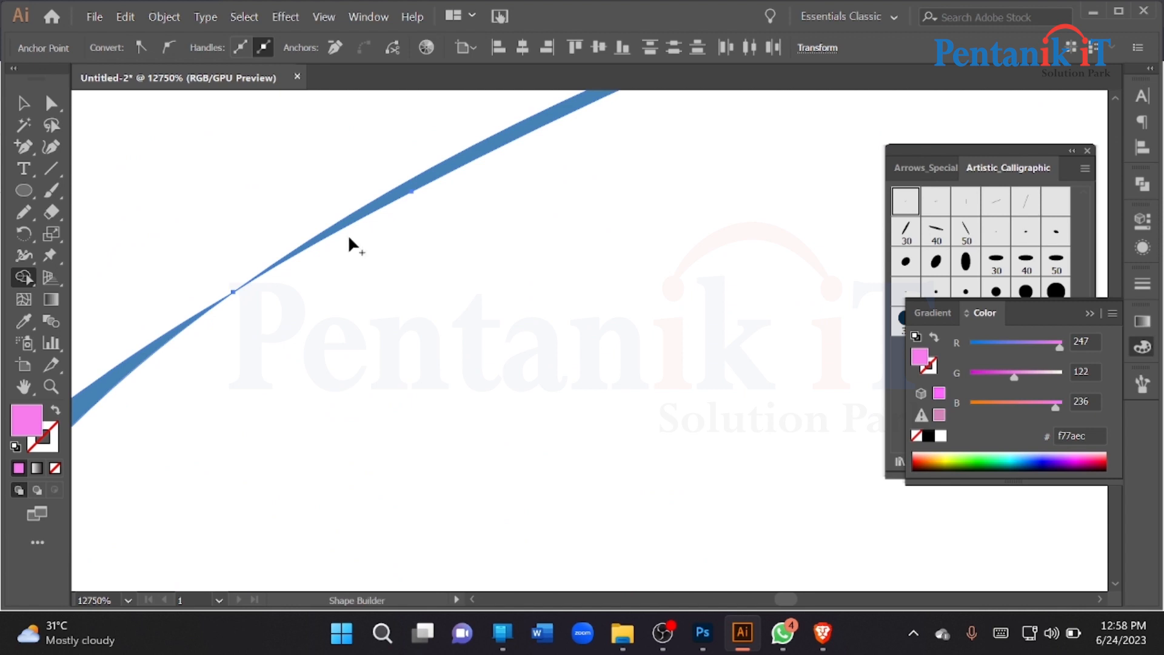
pyautogui.click(51, 104)
pyautogui.moveTo(229, 295)
pyautogui.mouseDown()
pyautogui.moveTo(190, 338)
pyautogui.moveTo(333, 229)
pyautogui.mouseUp()
pyautogui.click(255, 318)
pyautogui.scroll(-4, 361, 272)
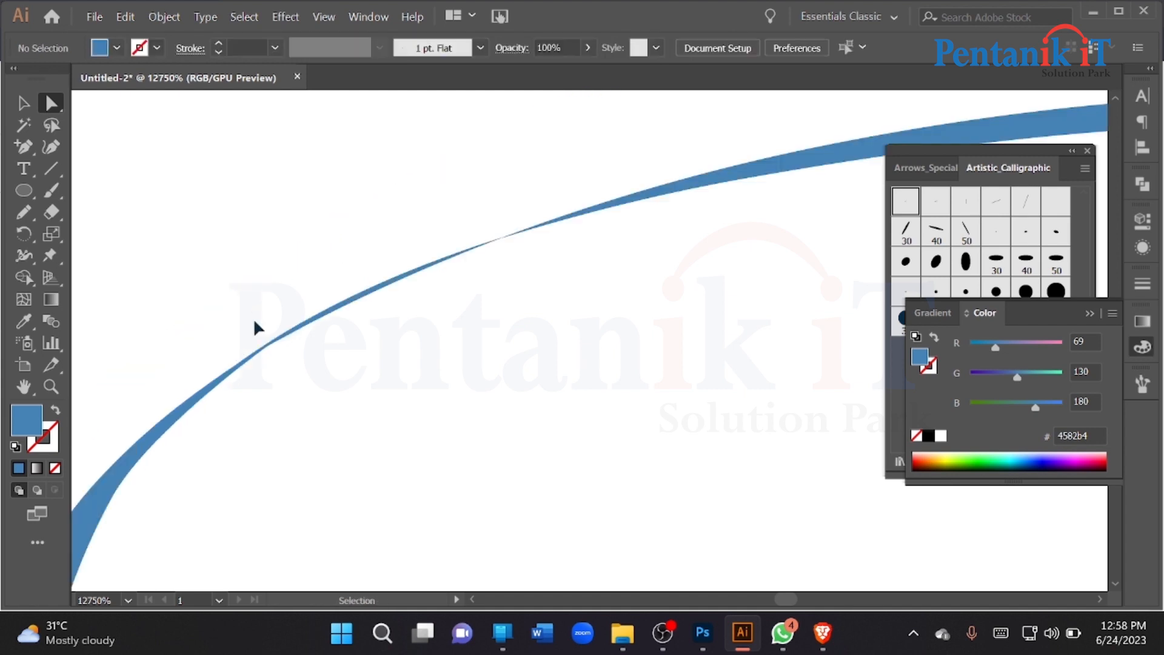
# Examine the outlines of the unfilled upper-left petals for remaining gaps between the brush strokes
pyautogui.scroll(-5, 312, 255)
pyautogui.press('space')
pyautogui.moveTo(559, 183); pyautogui.dragTo(302, 473)
pyautogui.scroll(4, 577, 162)
pyautogui.scroll(-4, 579, 161)
pyautogui.scroll(-2, 539, 301)
pyautogui.scroll(-3, 540, 306)
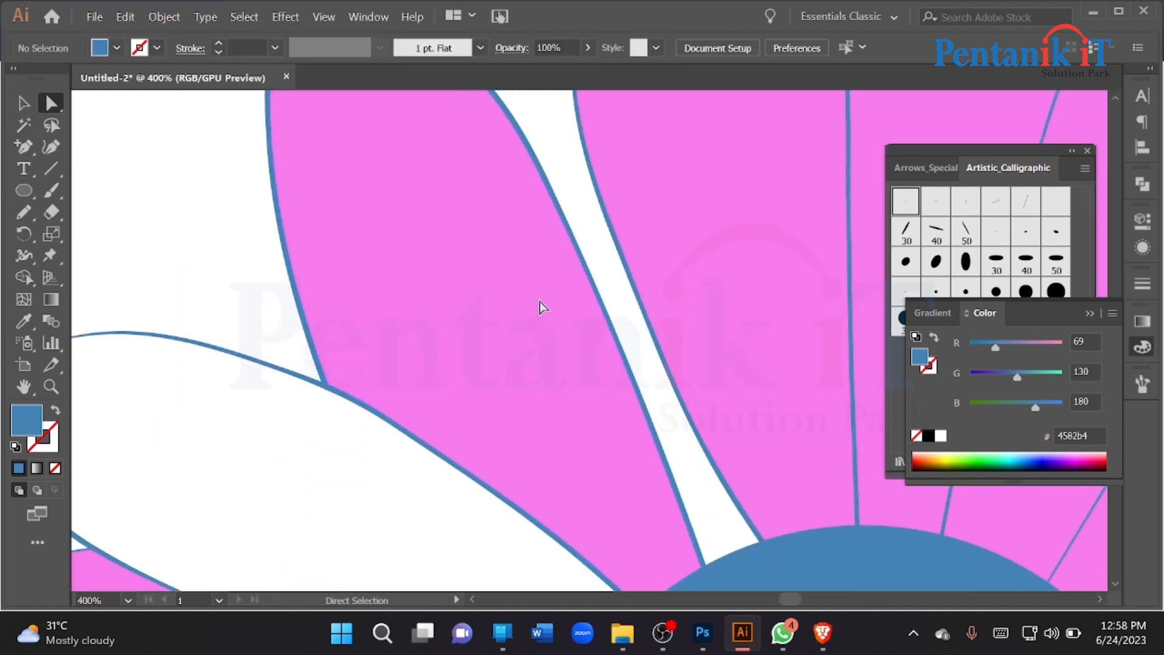
pyautogui.scroll(5, 552, 333)
pyautogui.scroll(3, 539, 304)
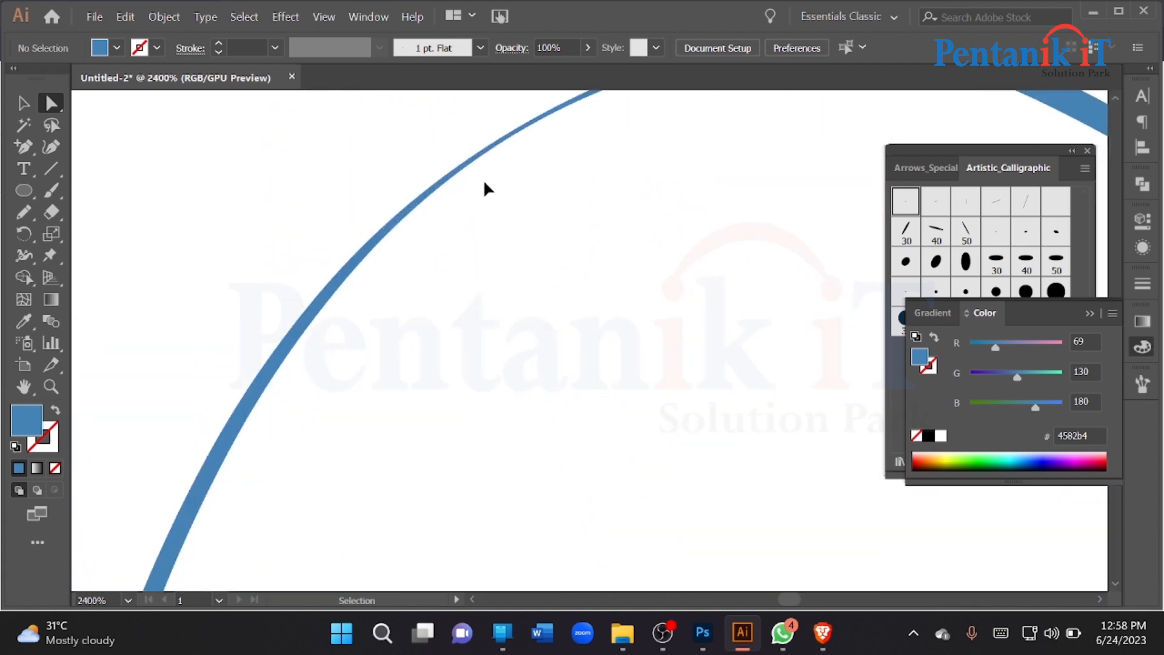
pyautogui.scroll(-6, 540, 175)
pyautogui.scroll(-3, 460, 257)
# Select the whole flower and fill the narrow petal behind the upper-left petals with darker pink (ed61e4) using the Shape Builder
pyautogui.moveTo(246, 224); pyautogui.dragTo(658, 425)
pyautogui.hotkey('ctrl', 'z')
pyautogui.moveTo(342, 235); pyautogui.dragTo(763, 528)
pyautogui.click(23, 103)
pyautogui.click(23, 277)
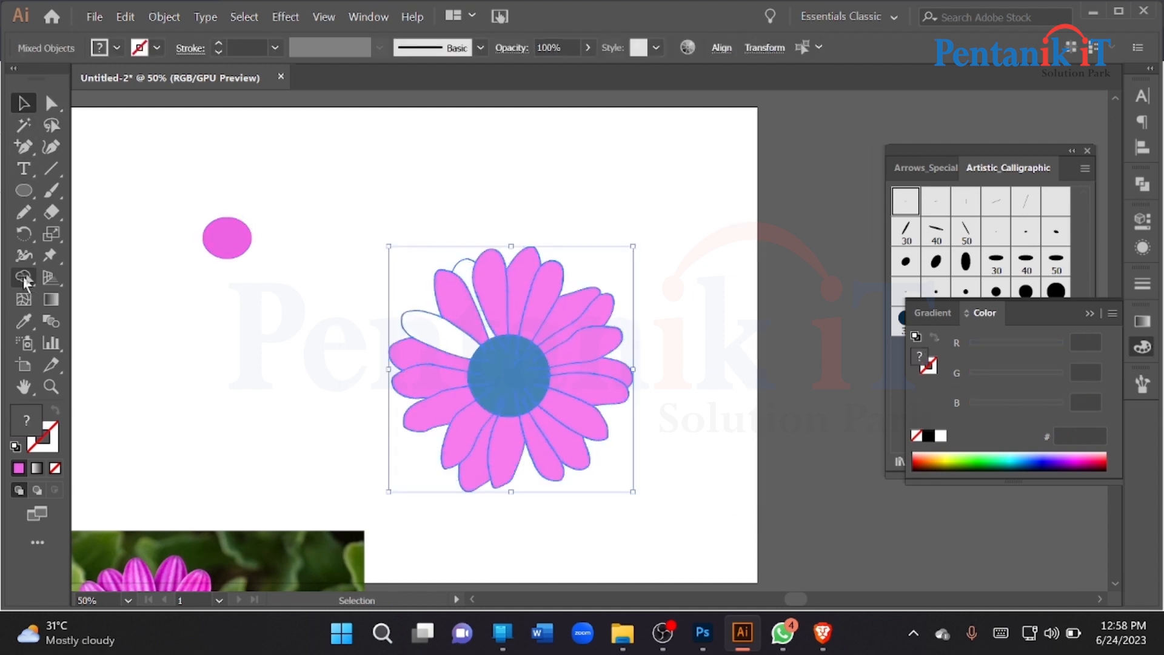
pyautogui.scroll(2, 490, 332)
pyautogui.click(446, 216)
# Move the stroke's end anchor further along the adjoining stroke to seal the empty upper-left petal's tip
pyautogui.scroll(4, 282, 312)
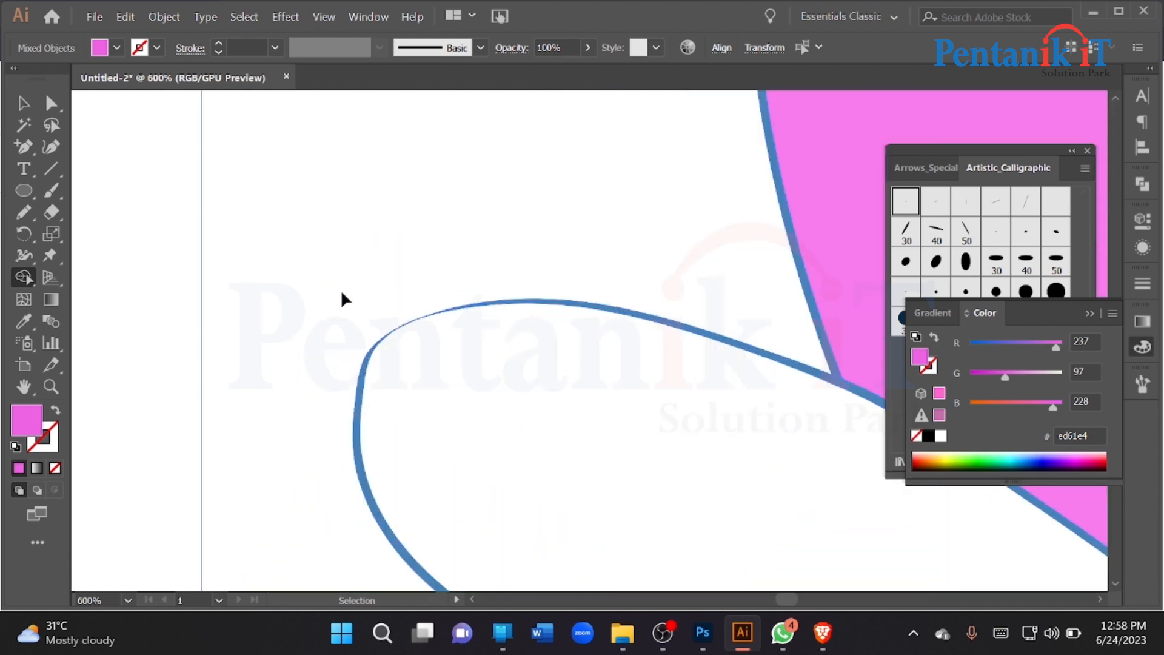
pyautogui.scroll(-2, 372, 310)
pyautogui.scroll(5, 424, 326)
pyautogui.scroll(4, 152, 246)
pyautogui.moveTo(166, 194); pyautogui.dragTo(176, 277)
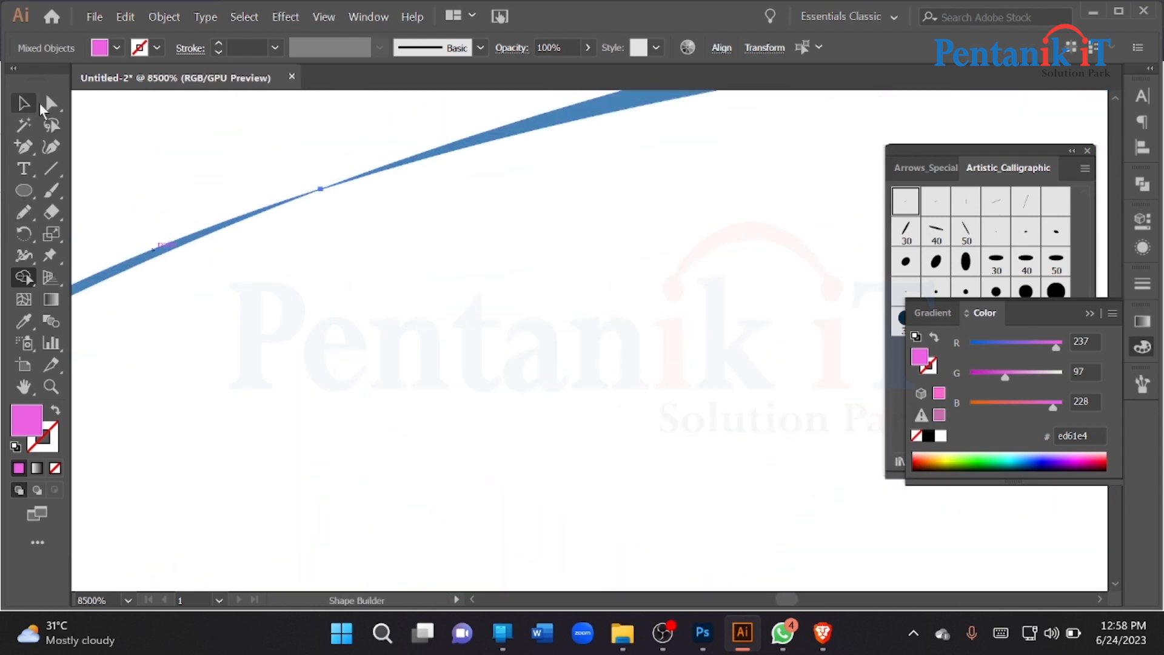
pyautogui.press('a')
pyautogui.moveTo(321, 189)
pyautogui.mouseDown()
pyautogui.moveTo(439, 148)
pyautogui.moveTo(244, 213)
pyautogui.mouseUp()
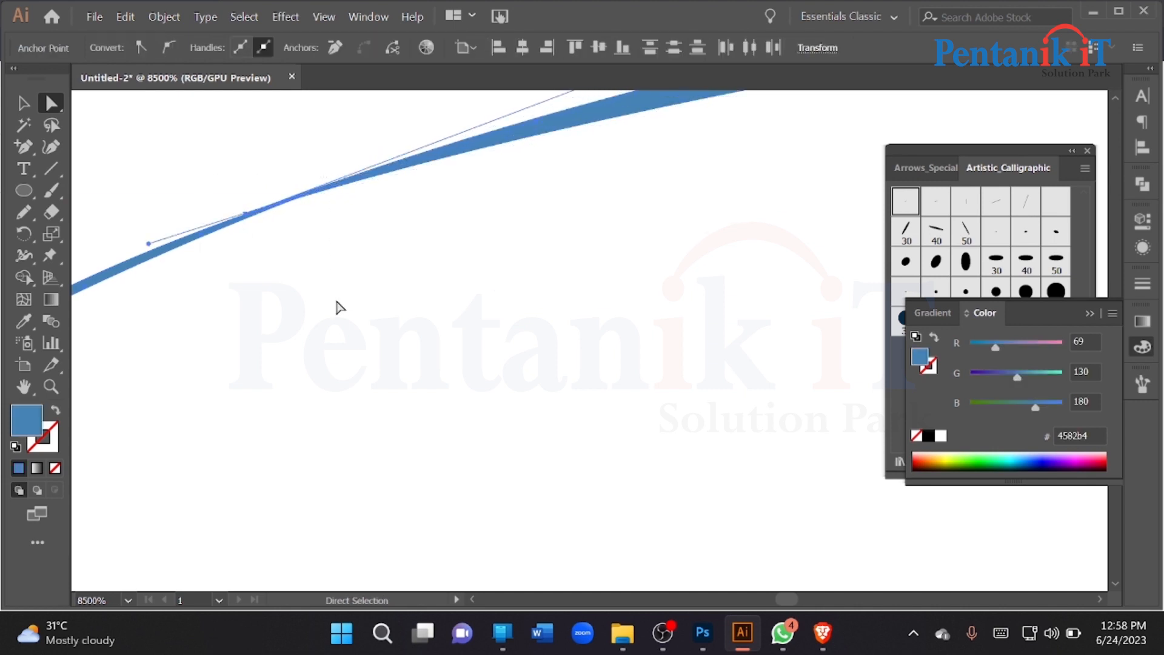
# Fill the closed upper-left petal with the current blue (4582b4) using the Shape Builder
pyautogui.click(25, 280)
pyautogui.scroll(-10, 347, 283)
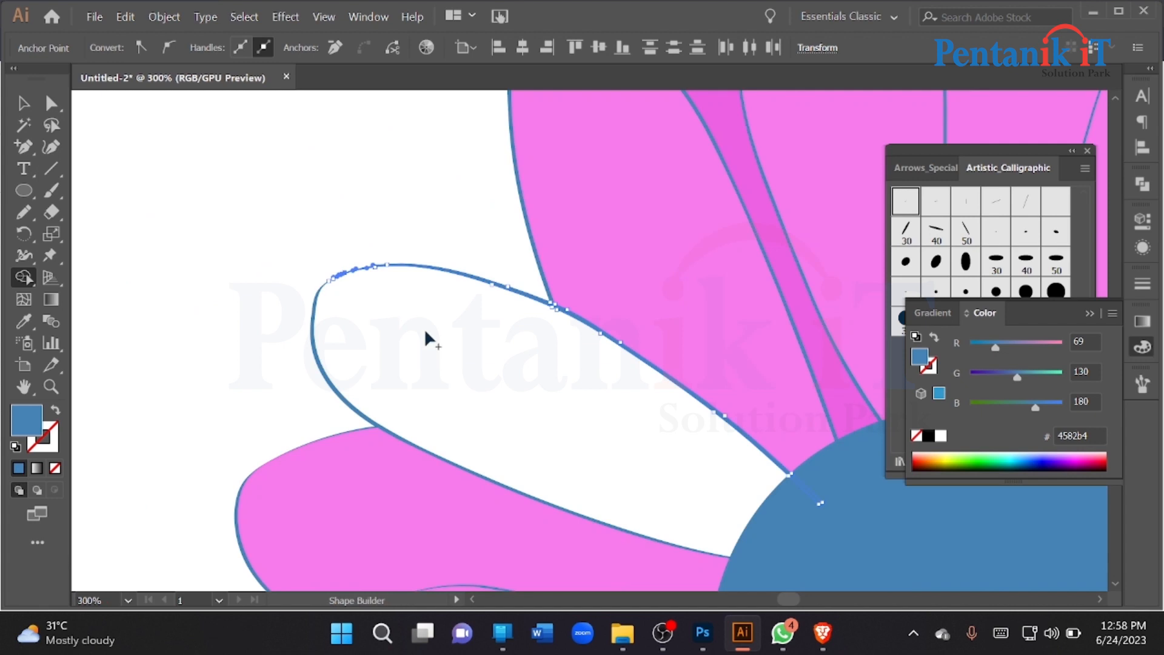
pyautogui.click(614, 450)
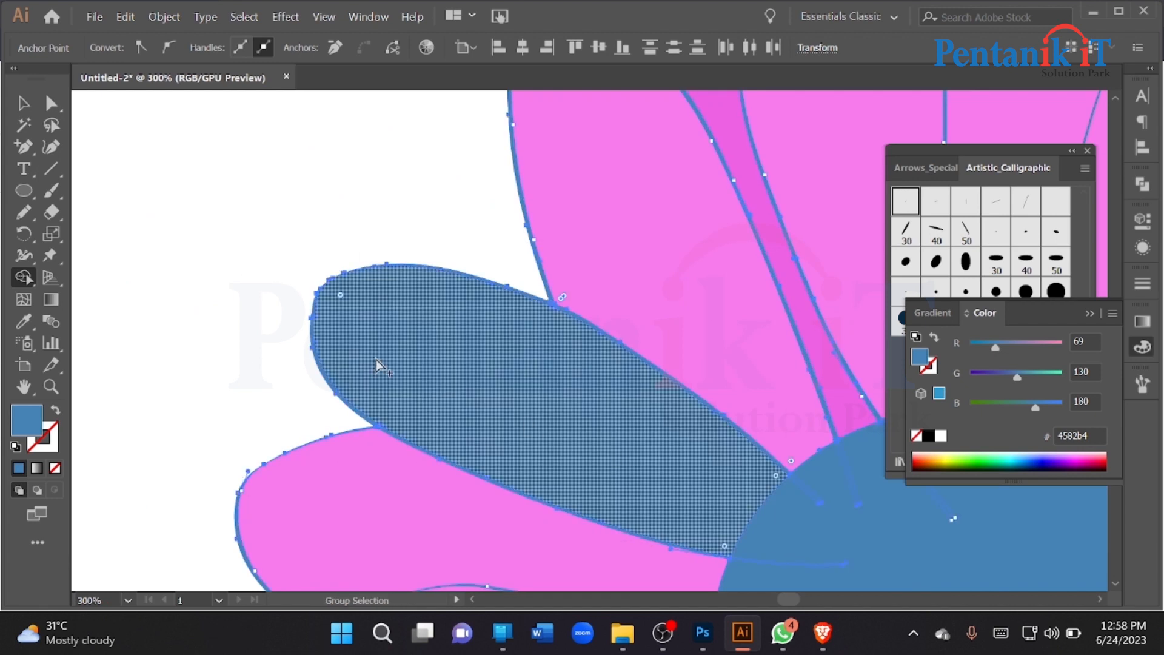
pyautogui.scroll(-2, 376, 359)
pyautogui.click(375, 363)
# Recolour the blue upper-left petal with the pink sampled from the neighbouring petal using the Eyedropper
pyautogui.click(23, 103)
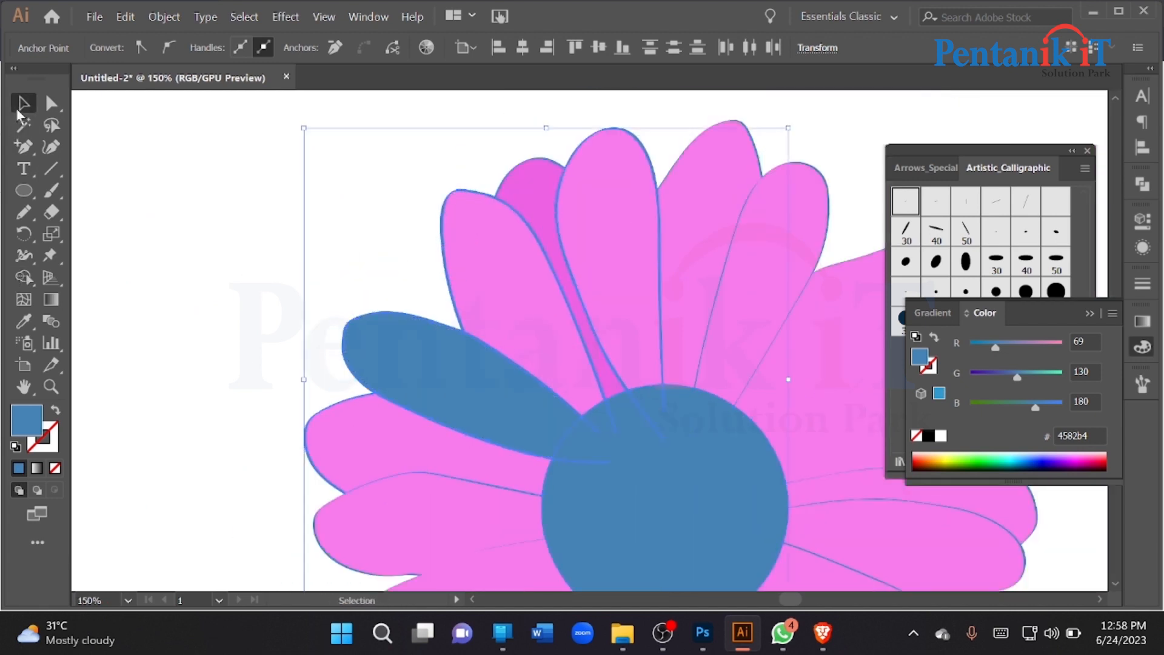
pyautogui.click(457, 372)
pyautogui.click(23, 321)
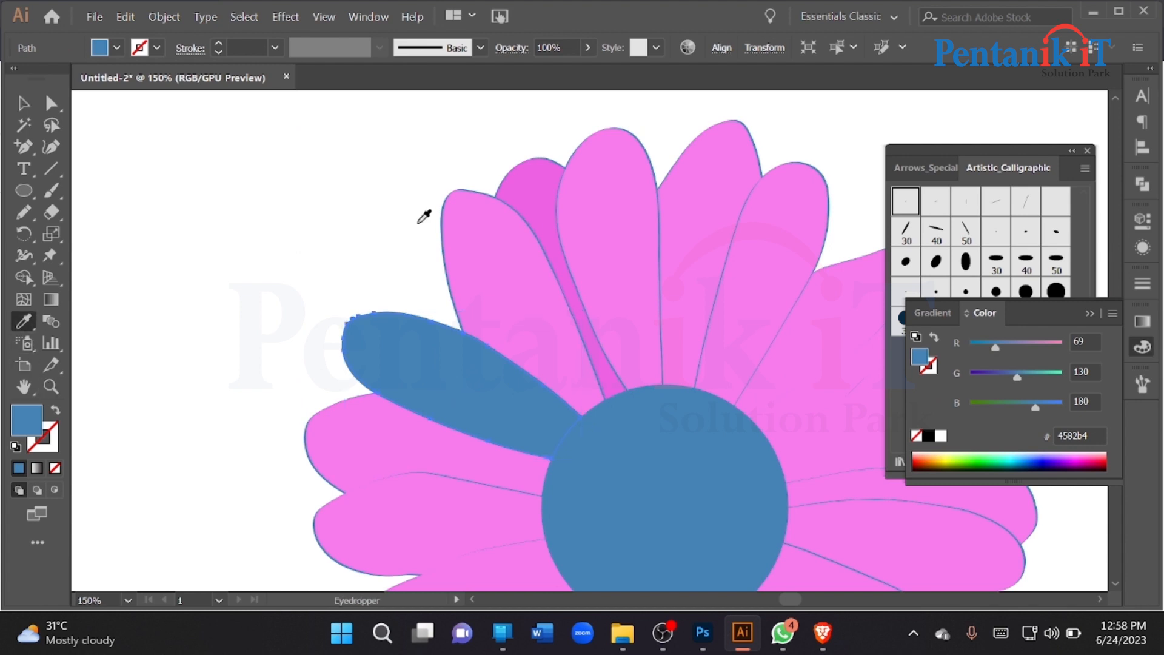
pyautogui.click(483, 236)
pyautogui.click(23, 103)
pyautogui.click(340, 215)
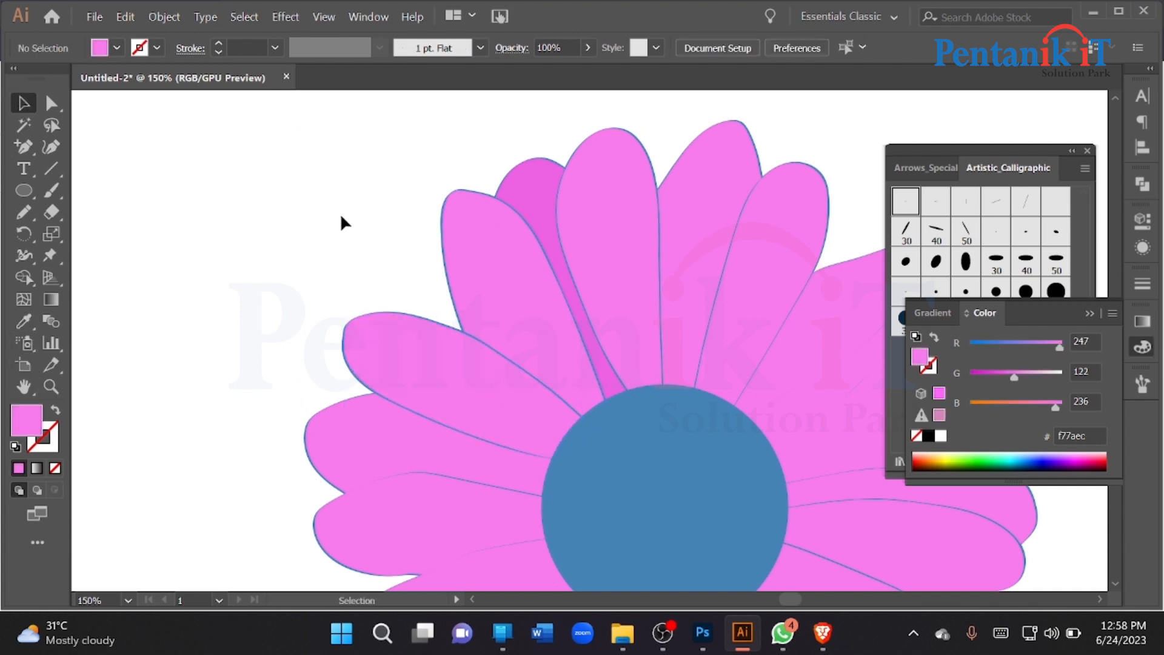
# Select all blue outlines and the blue centre circle with the Magic Wand and delete them
pyautogui.scroll(-3, 343, 215)
pyautogui.press('y')
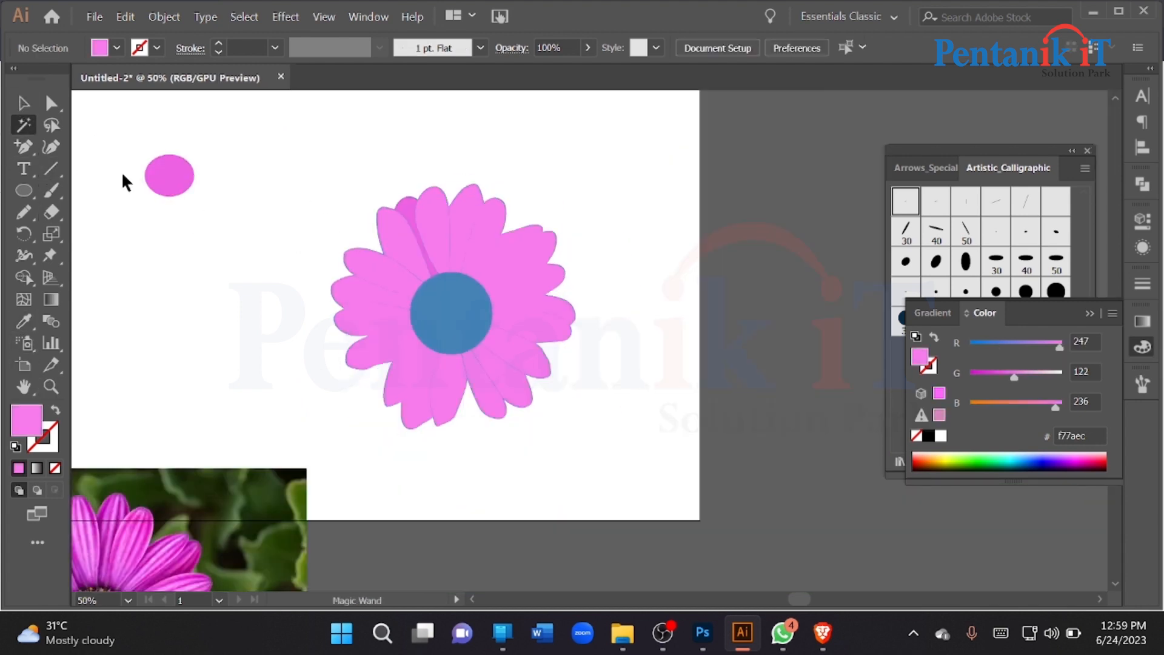
pyautogui.click(444, 310)
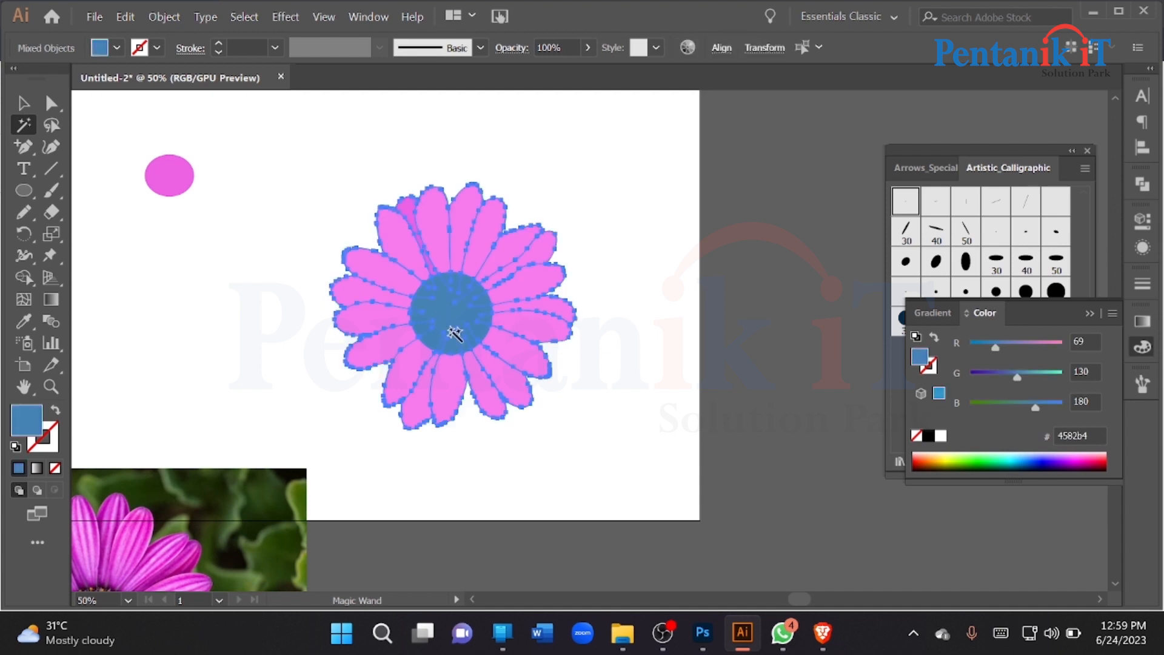
pyautogui.press('Delete')
pyautogui.press('v')
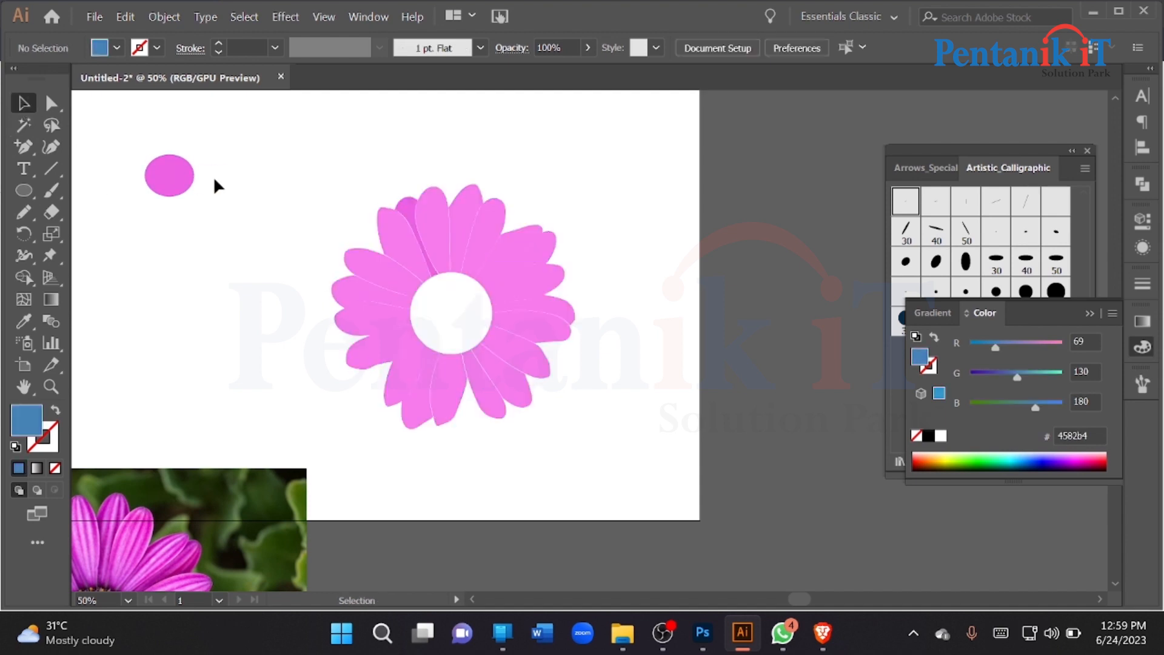
# Move the flower photo up beside the pink flower and compare the finished petals with it
pyautogui.moveTo(245, 145); pyautogui.dragTo(624, 436)
pyautogui.hotkey('ctrl', '-')
pyautogui.hotkey('ctrl', '-')
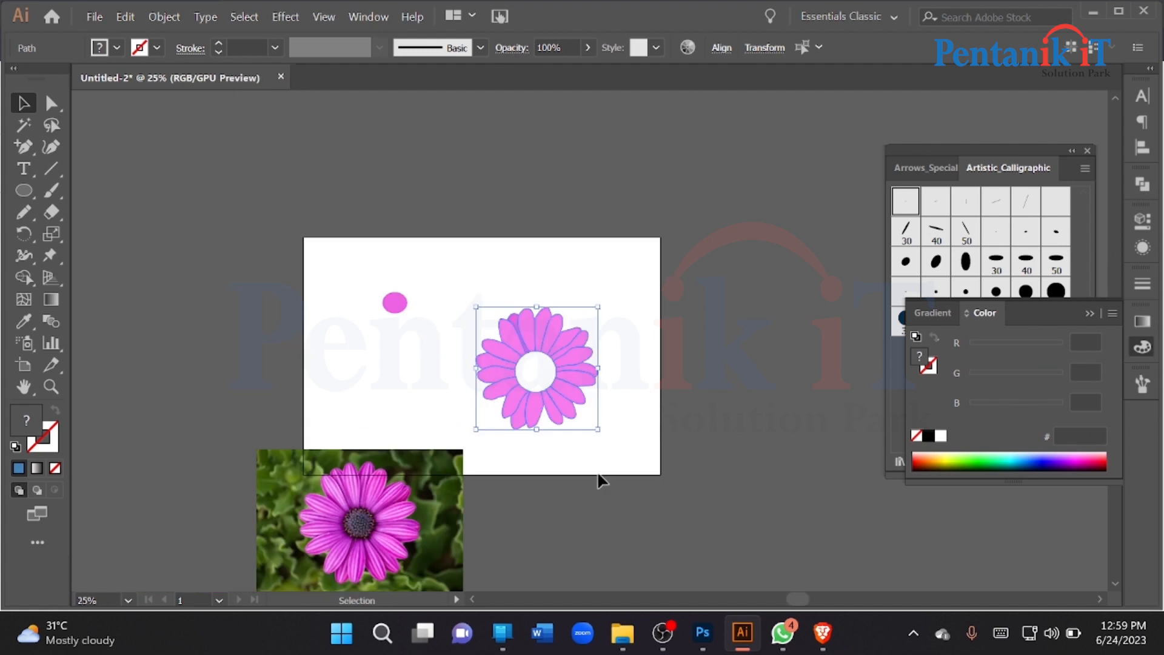
pyautogui.moveTo(374, 499); pyautogui.dragTo(388, 397)
pyautogui.click(539, 370)
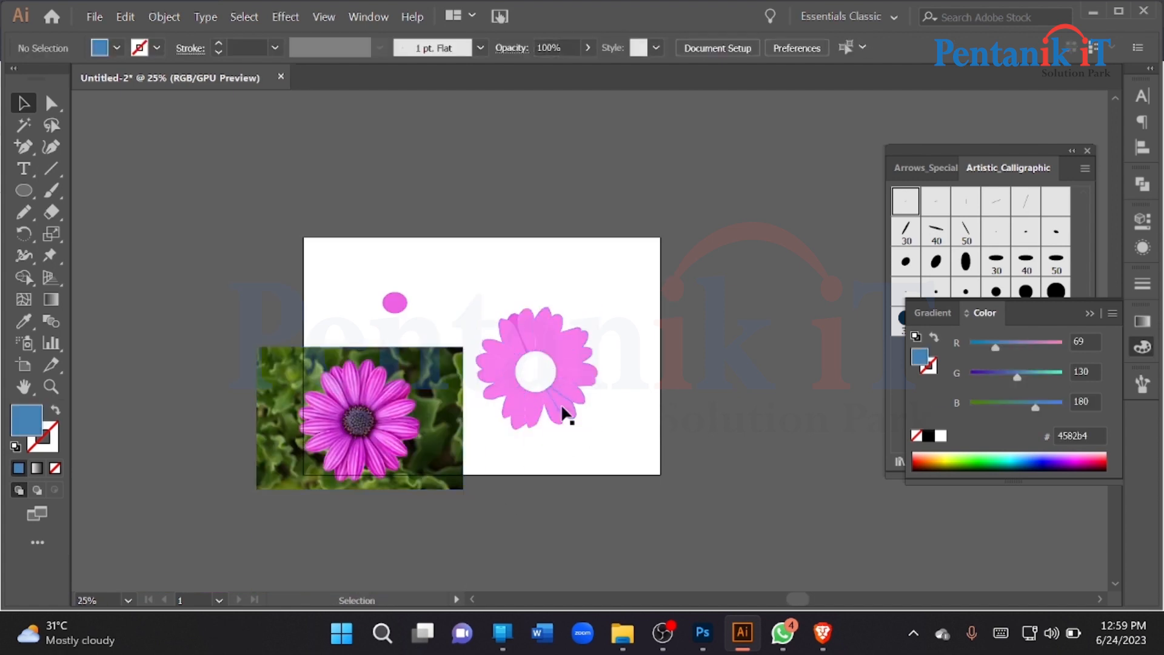
pyautogui.scroll(2, 544, 366)
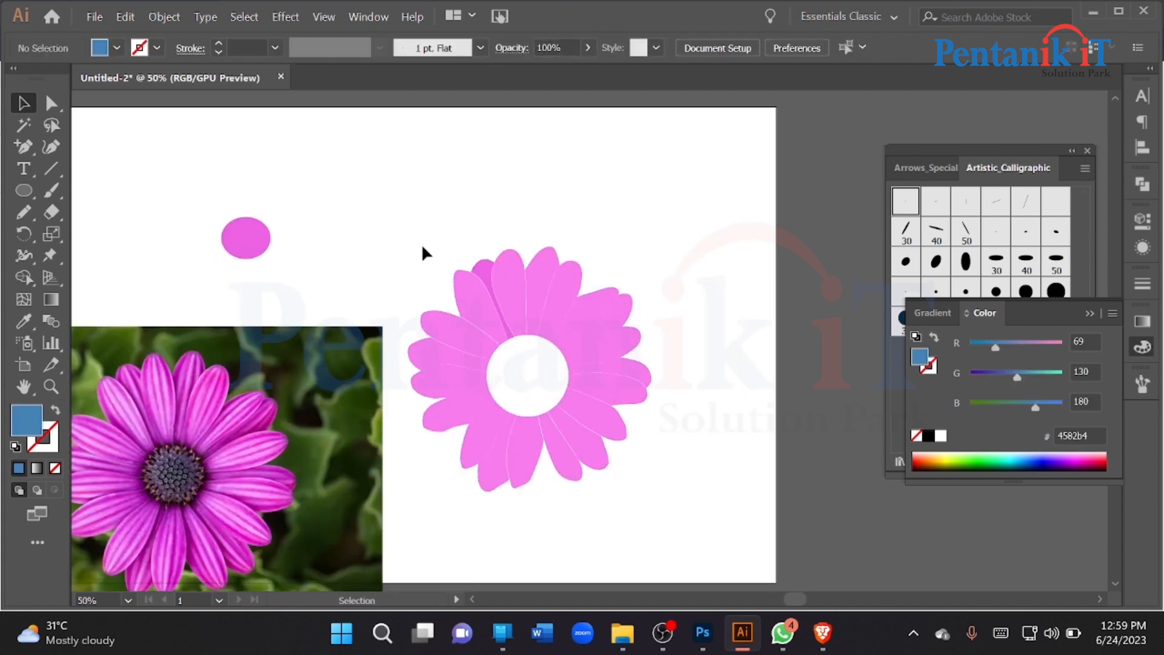
pyautogui.scroll(4, 508, 271)
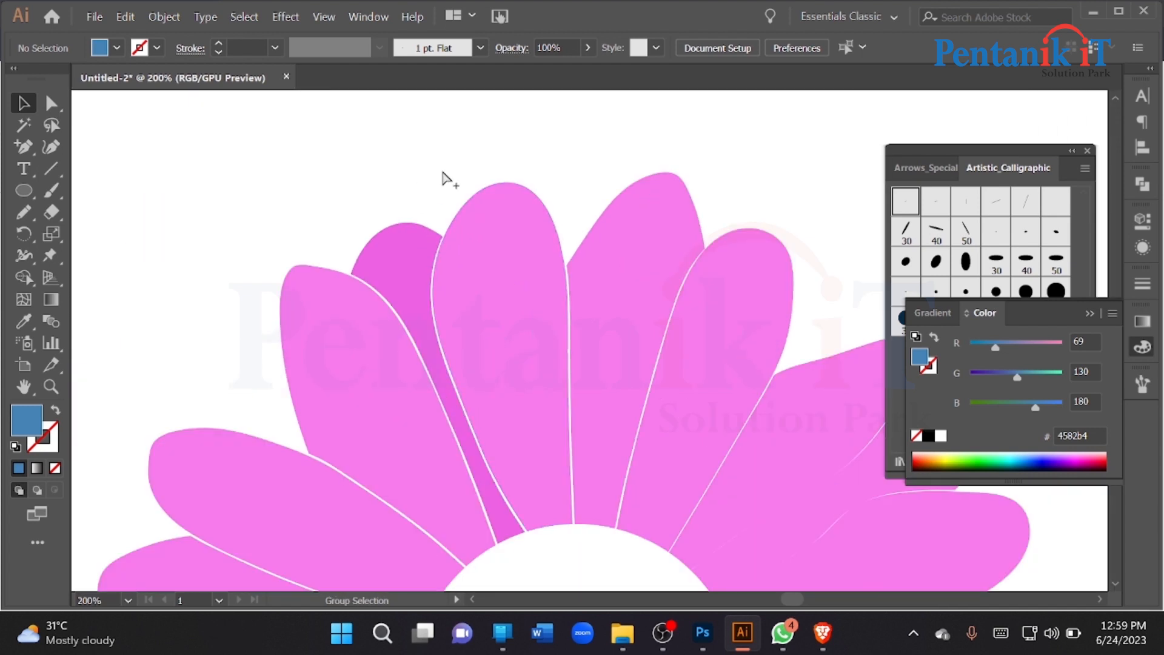
pyautogui.scroll(-4, 447, 179)
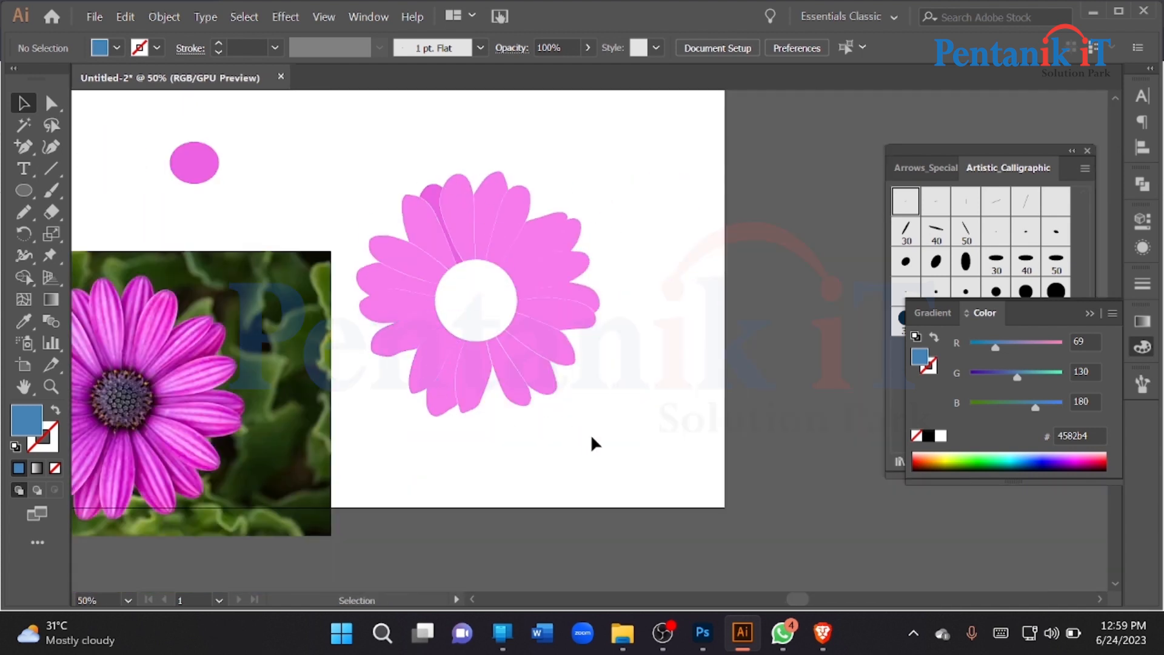
pyautogui.scroll(-1, 590, 443)
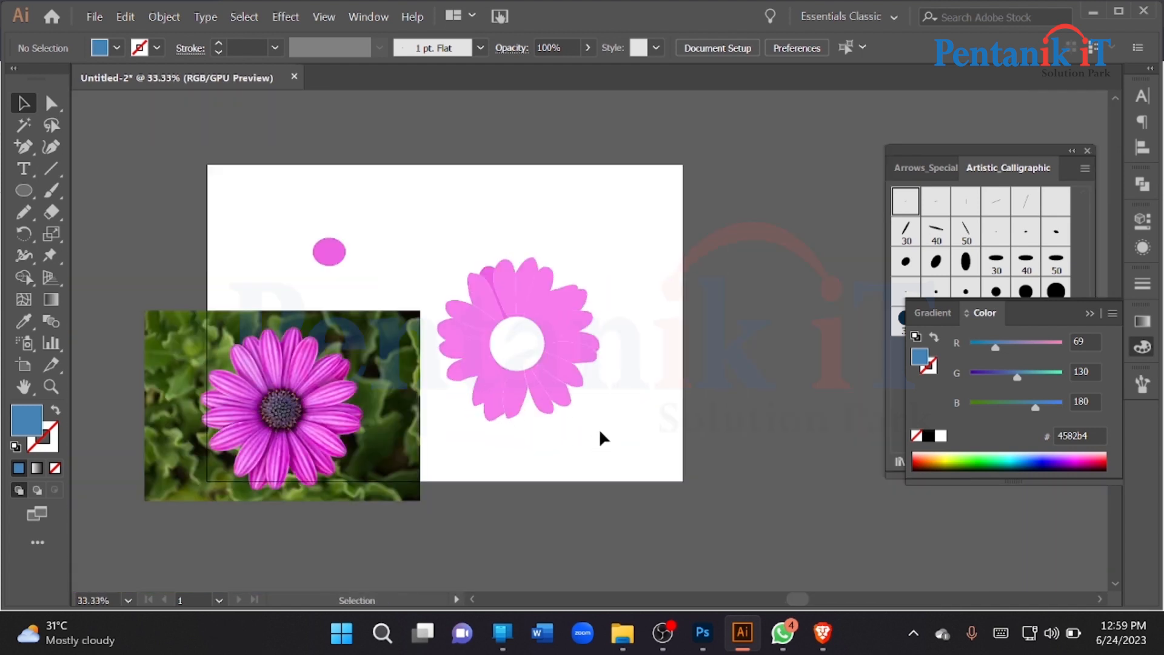
# Delete the photo, the pink ellipse and the flower drawing, and close the floating colour and brush library panels
pyautogui.moveTo(277, 217); pyautogui.dragTo(701, 422)
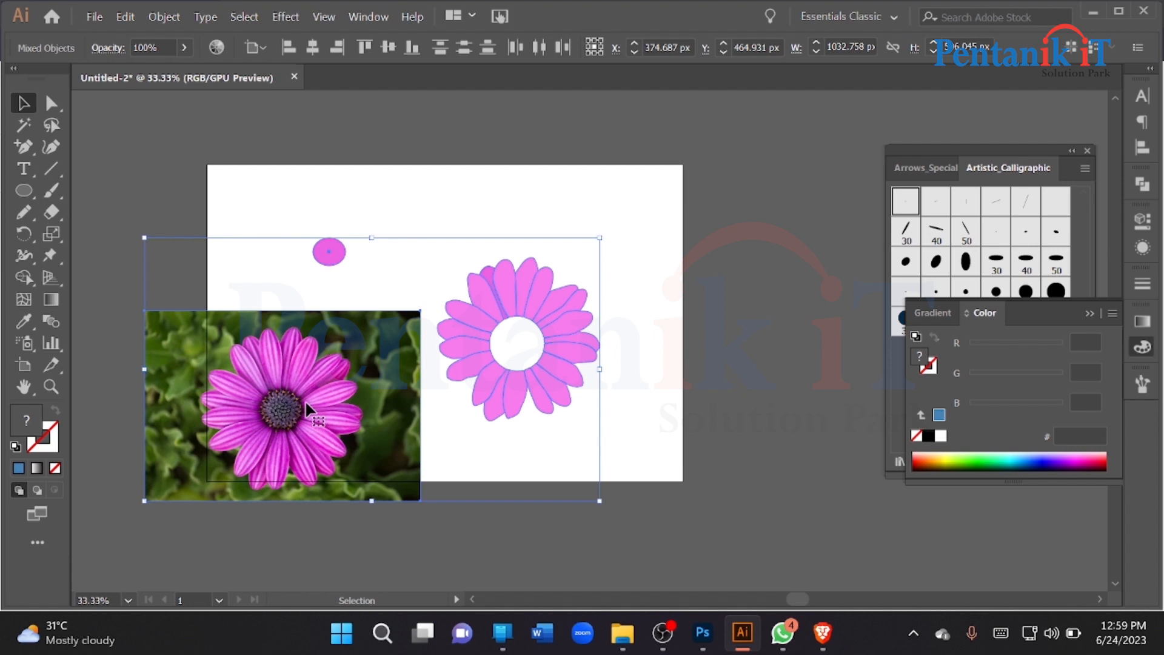
pyautogui.press('Delete')
pyautogui.click(1090, 313)
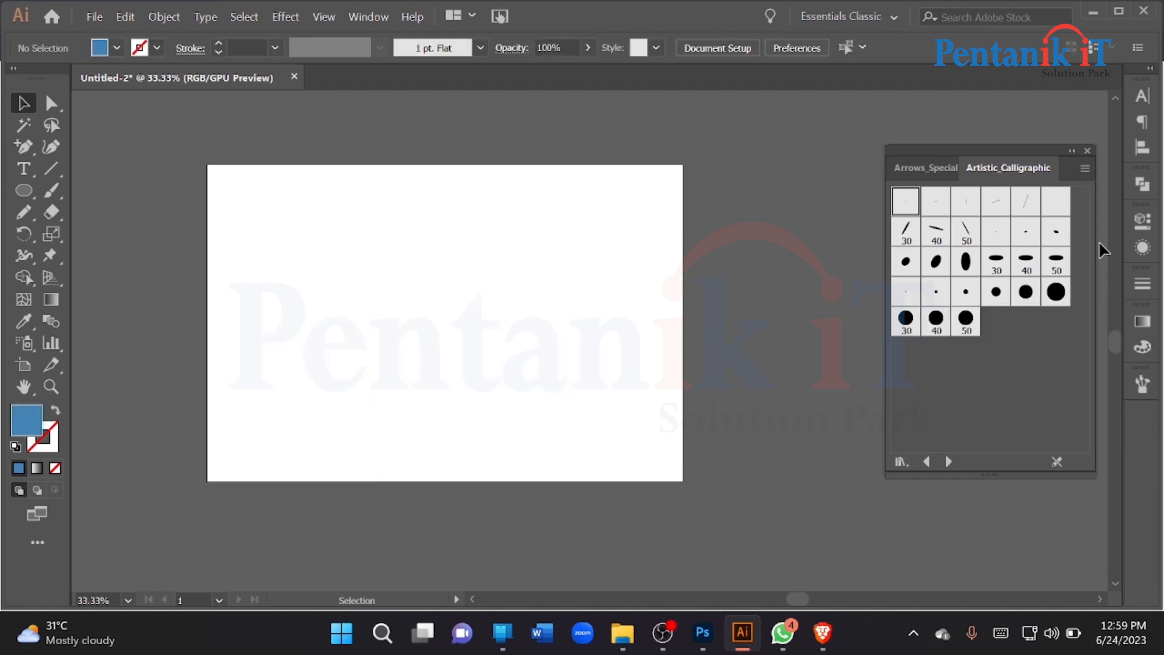
pyautogui.click(1089, 150)
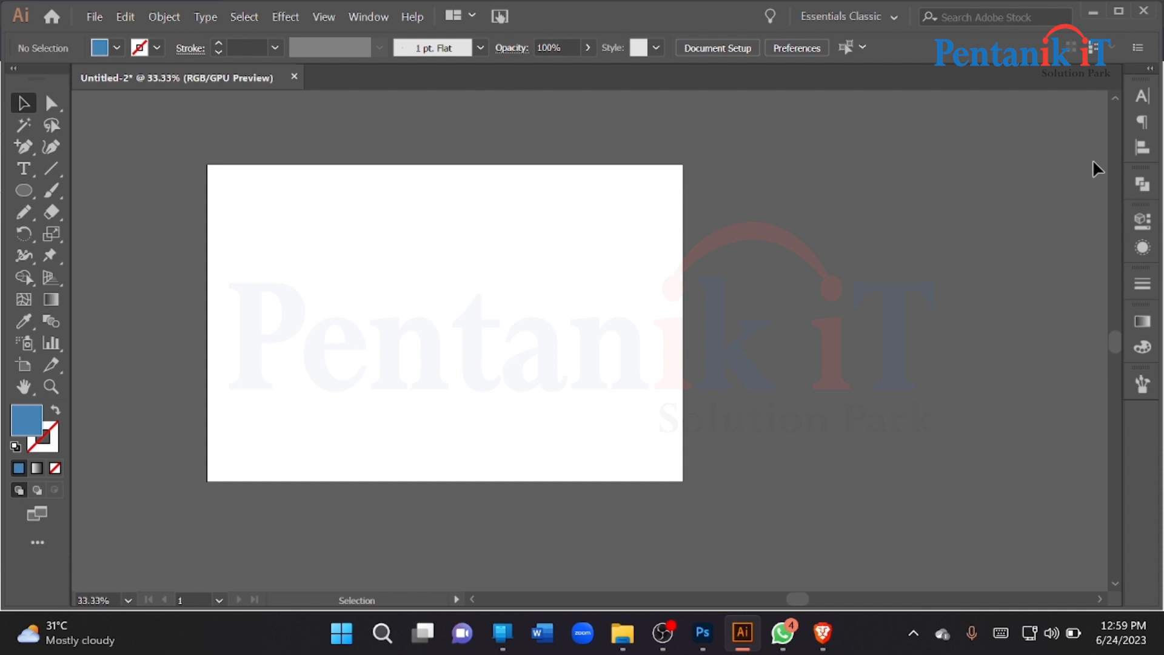